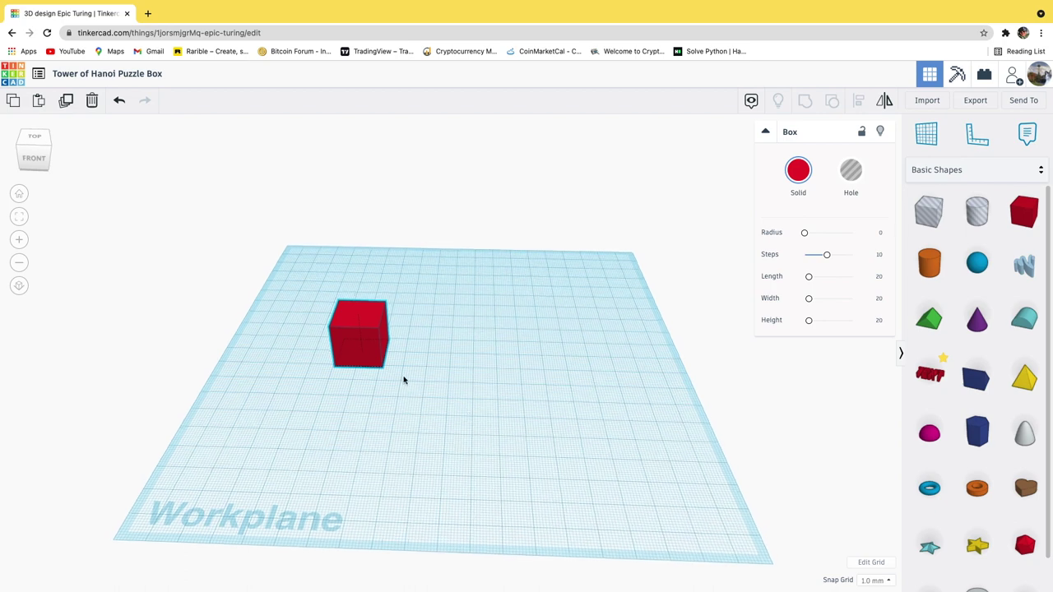
# - Resize the red box to 80 mm wide and 60 mm deep
pyautogui.moveTo(413, 382); pyautogui.dragTo(542, 422)
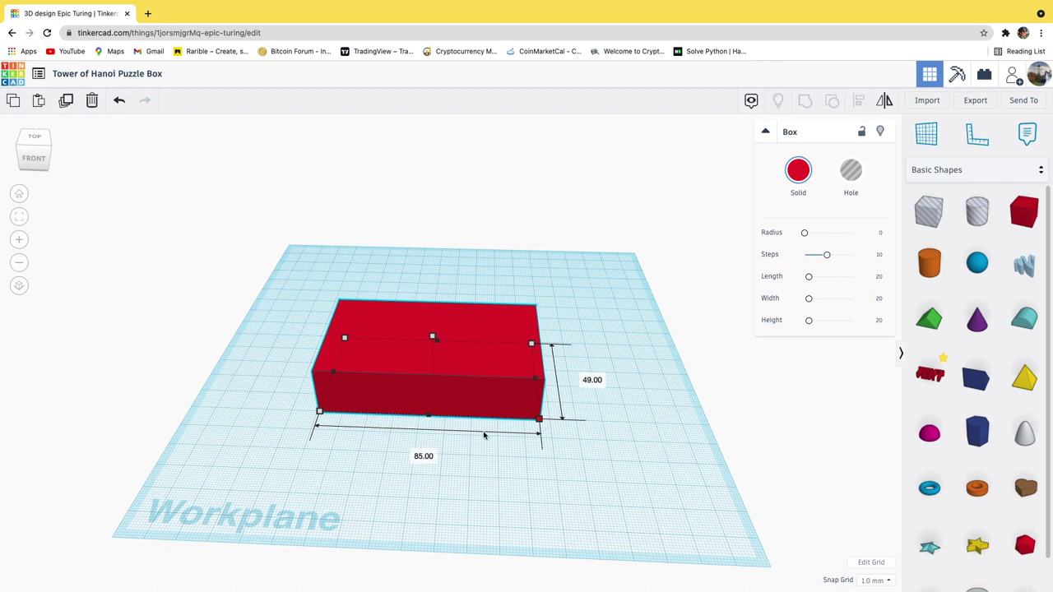
pyautogui.click(424, 457)
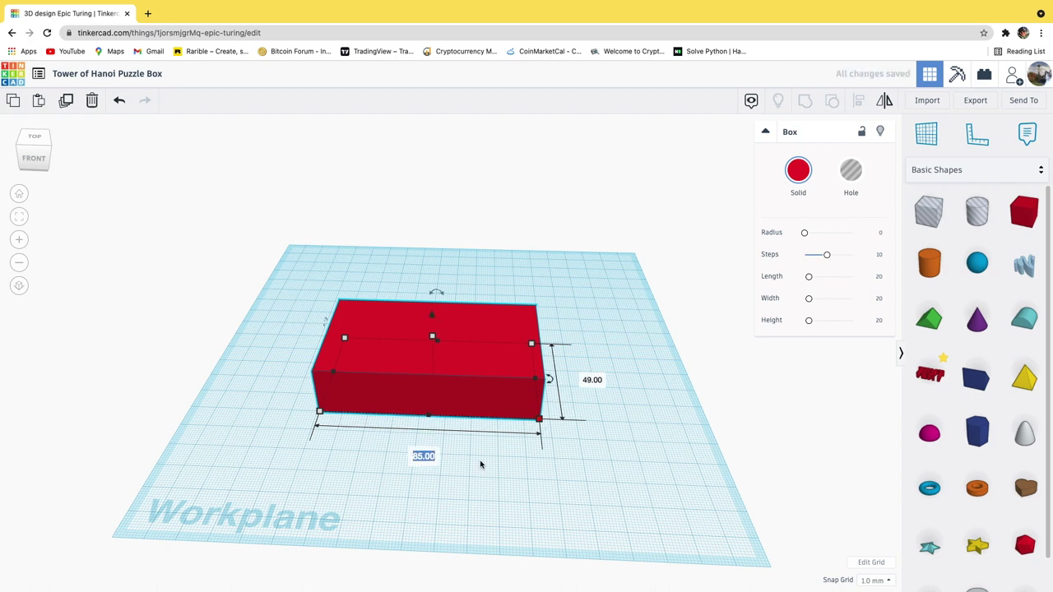
pyautogui.write('80')
pyautogui.click(594, 380)
pyautogui.write('60')
pyautogui.press('Return')
pyautogui.click(550, 422)
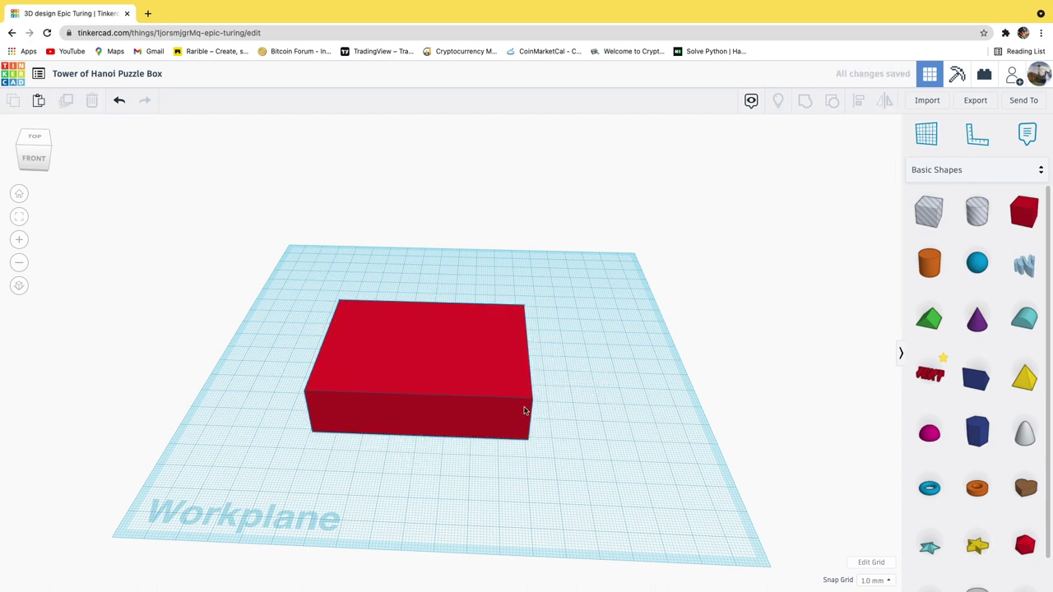
# - Move the red box about 36 mm toward the back of the workplane and place a duplicate in front of it
pyautogui.moveTo(474, 354); pyautogui.dragTo(525, 328)
pyautogui.click(637, 392)
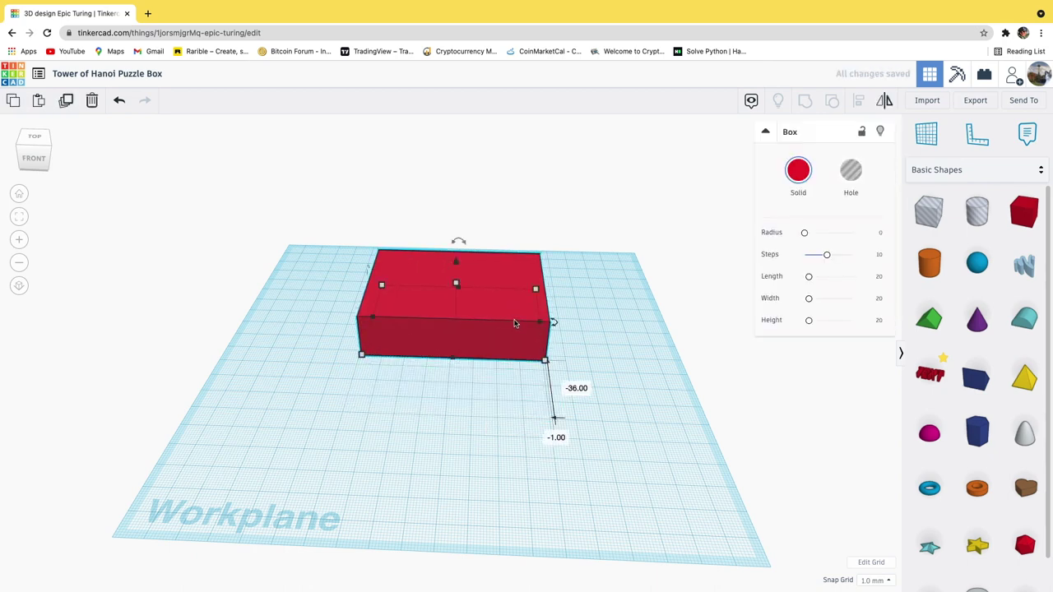
pyautogui.keyDown('alt'); pyautogui.moveTo(500, 273); pyautogui.dragTo(505, 390); pyautogui.keyUp('alt')
pyautogui.moveTo(598, 350); pyautogui.dragTo(611, 369, button='right')
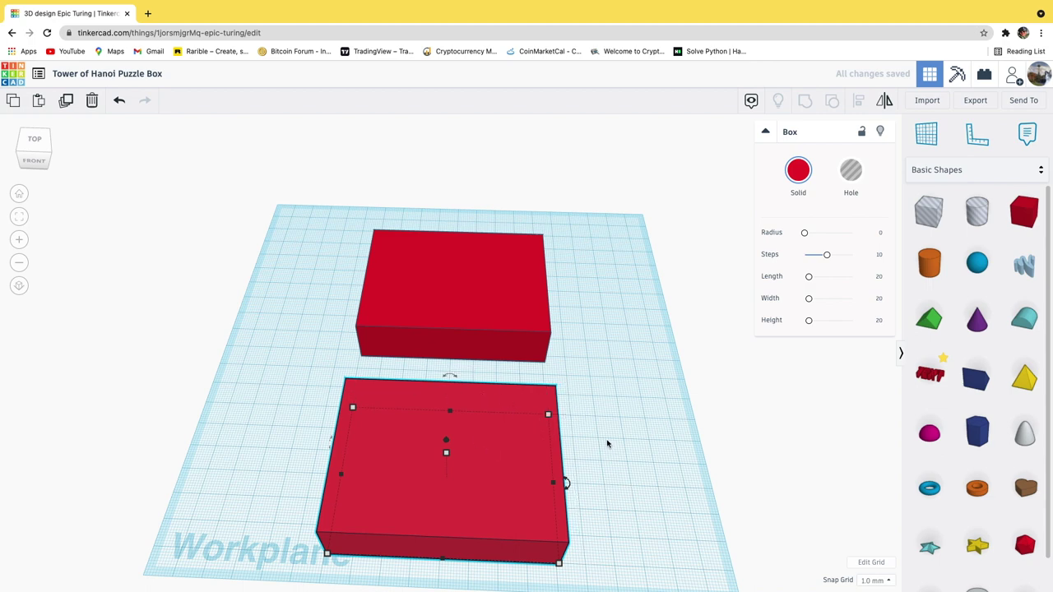
pyautogui.scroll(-5, 605, 443)
pyautogui.scroll(3, 505, 414)
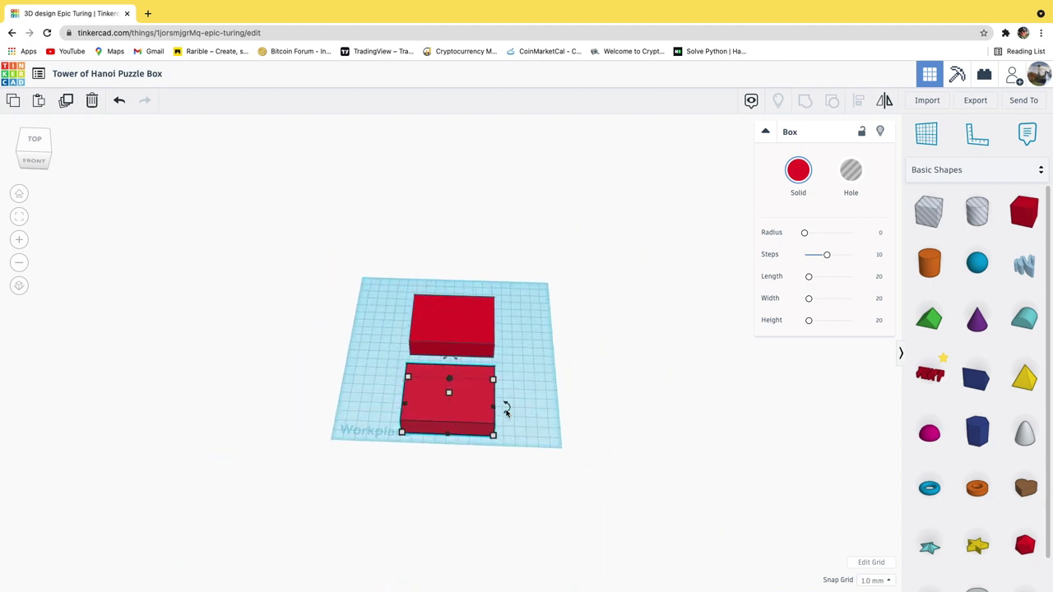
# - Turn the front box into a hole and scale it down uniformly about its centre until it is 16 mm high
pyautogui.click(851, 173)
pyautogui.moveTo(579, 418); pyautogui.dragTo(515, 404, button='right')
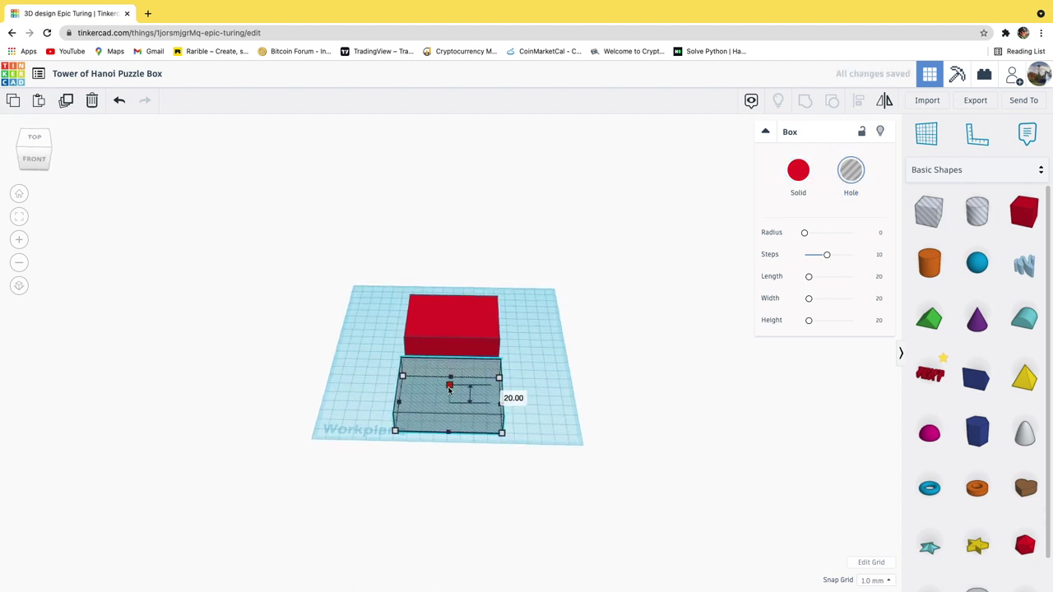
pyautogui.keyDown('alt'); pyautogui.keyDown('shift'); pyautogui.moveTo(450, 391); pyautogui.dragTo(450, 393); pyautogui.keyUp('shift'); pyautogui.keyUp('alt')
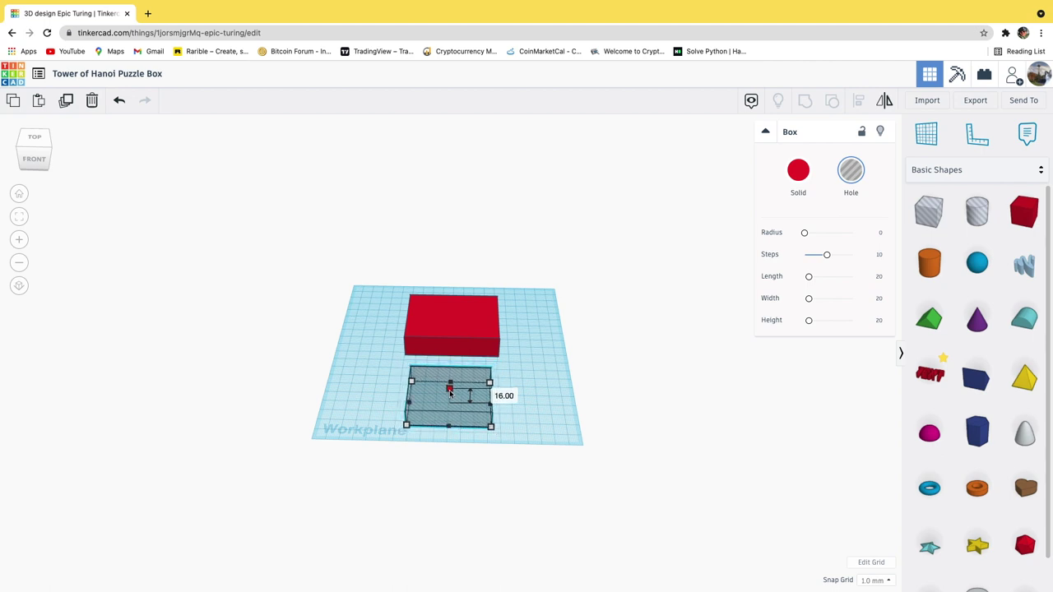
pyautogui.keyDown('alt'); pyautogui.keyDown('shift'); pyautogui.moveTo(450, 392); pyautogui.dragTo(450, 393); pyautogui.keyUp('shift'); pyautogui.keyUp('alt')
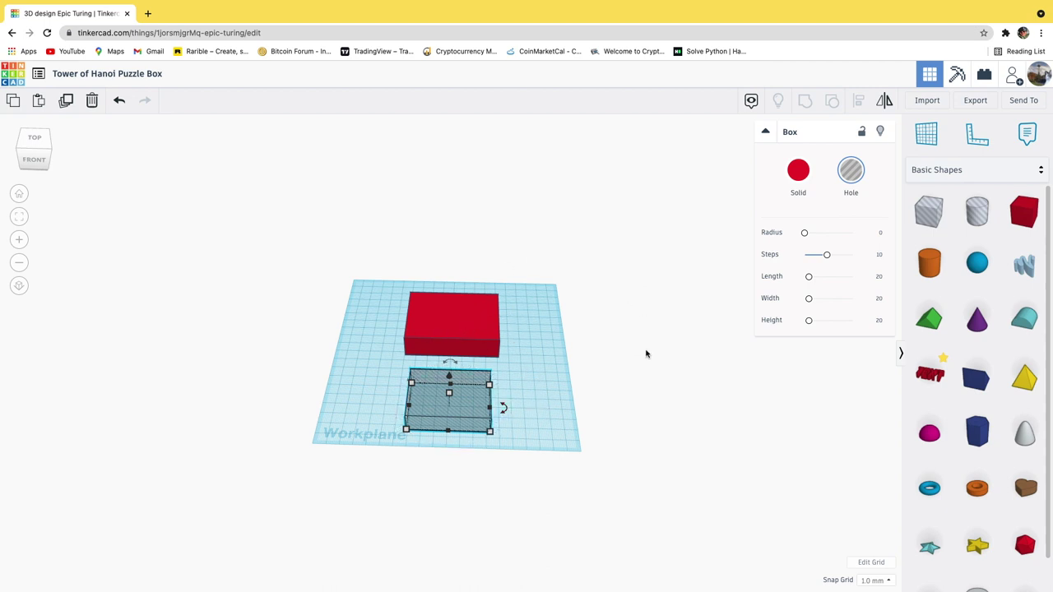
# - Place a workplane on the red box's top face and set the hole box onto that plane
pyautogui.click(935, 130)
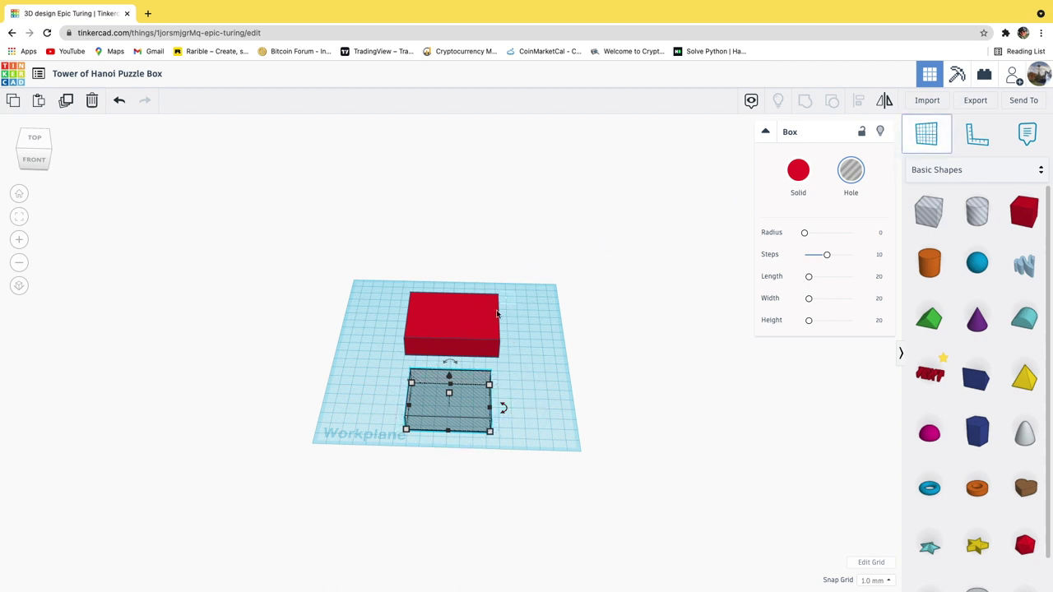
pyautogui.click(449, 318)
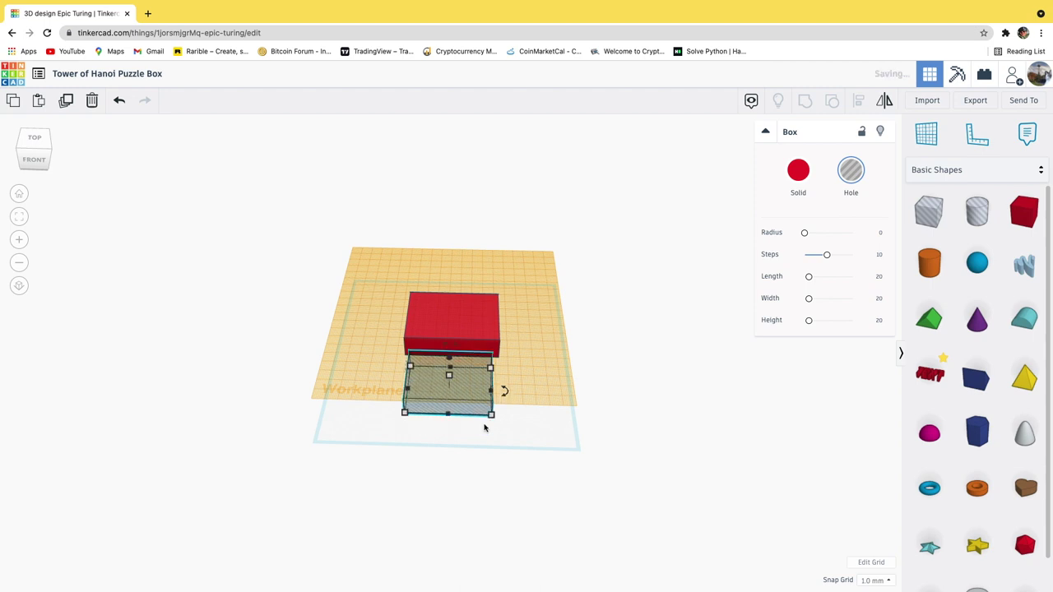
pyautogui.moveTo(536, 390); pyautogui.dragTo(491, 370, button='right')
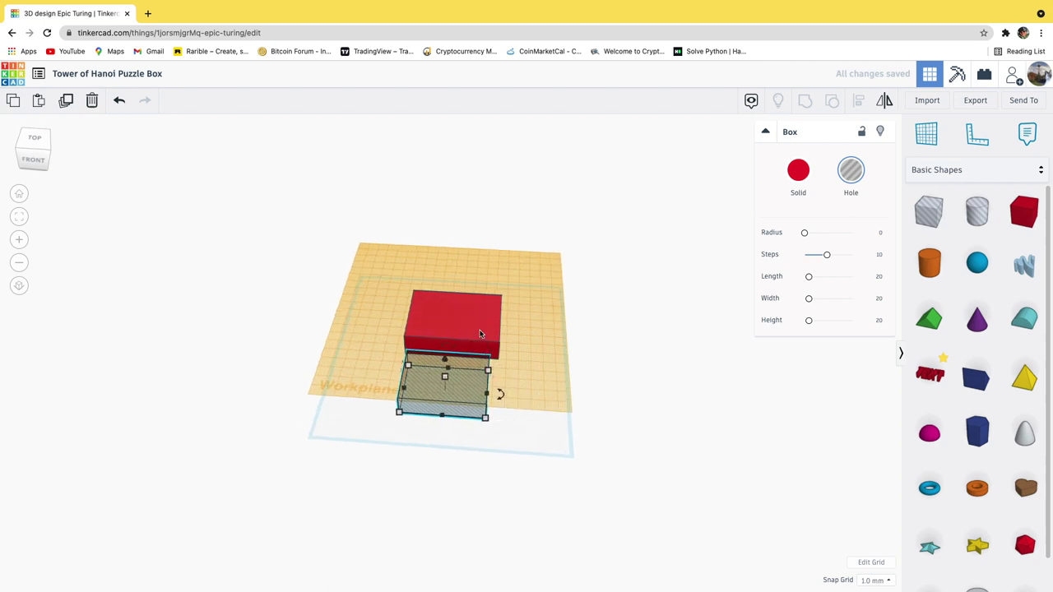
pyautogui.keyDown('shift'); pyautogui.click(484, 329); pyautogui.keyUp('shift')
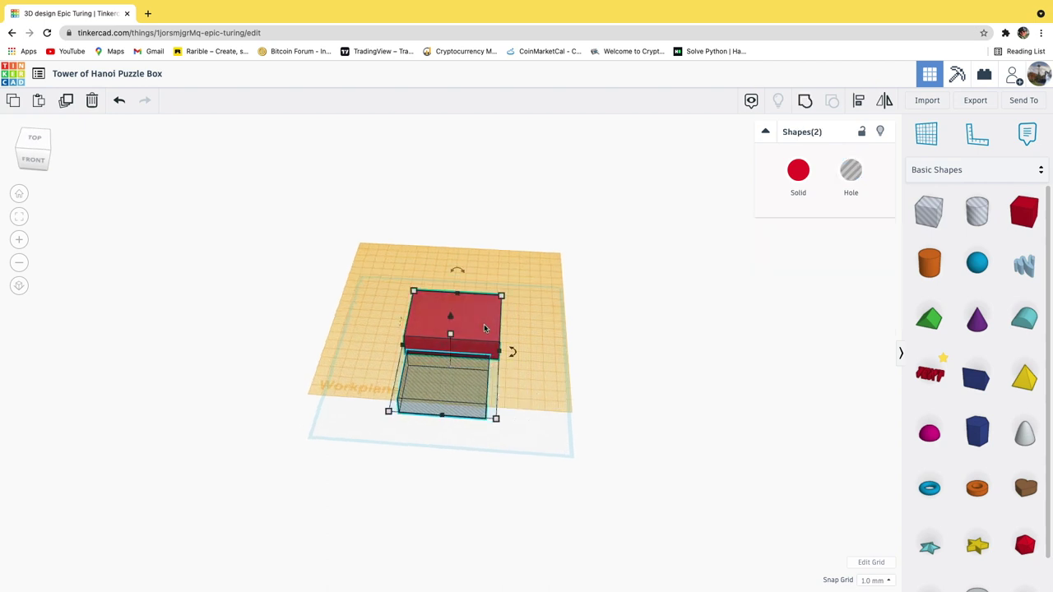
pyautogui.click(858, 100)
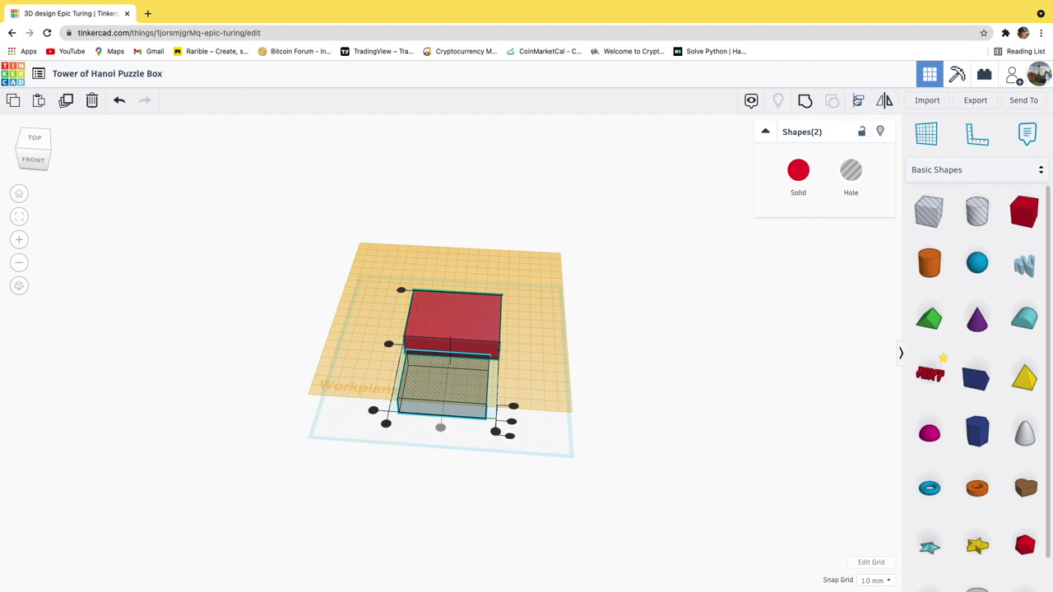
pyautogui.moveTo(567, 355)
pyautogui.mouseDown(button='right')
pyautogui.moveTo(595, 354)
pyautogui.moveTo(576, 358)
pyautogui.mouseUp(button='right')
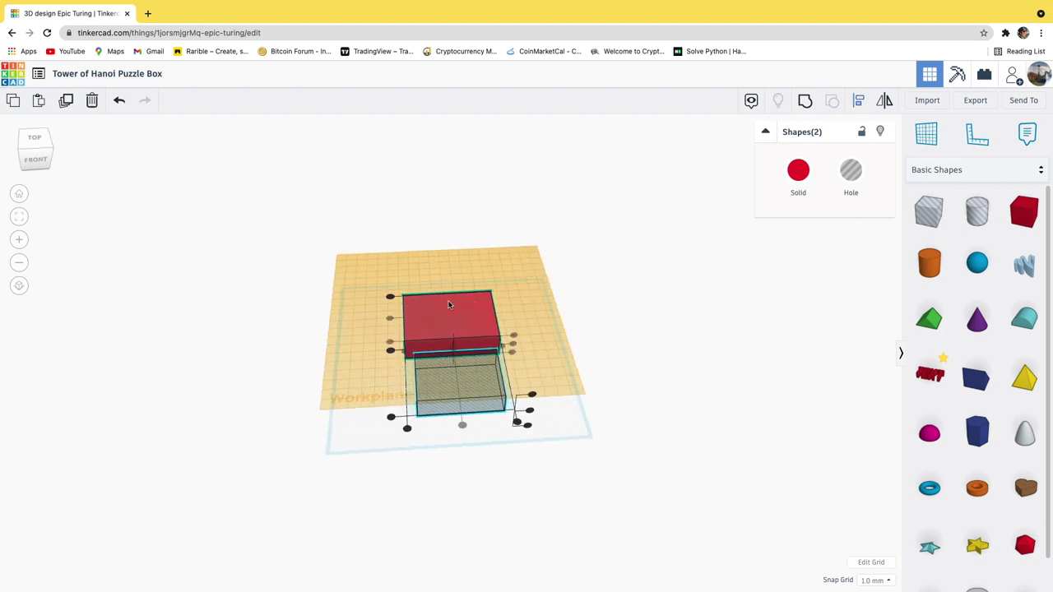
pyautogui.moveTo(444, 360); pyautogui.dragTo(469, 414, button='right')
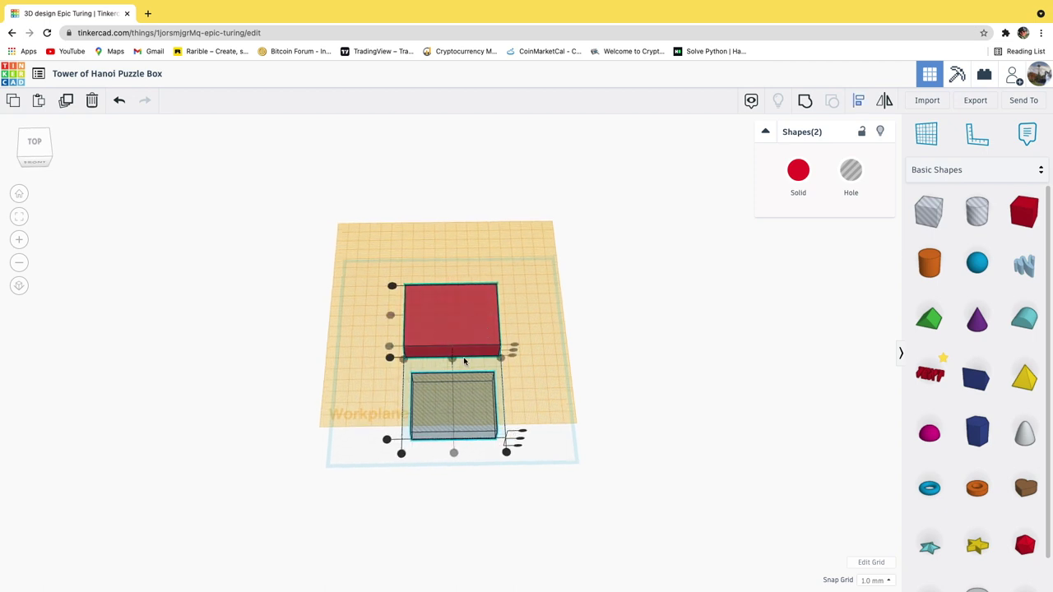
pyautogui.moveTo(540, 334); pyautogui.dragTo(447, 321, button='right')
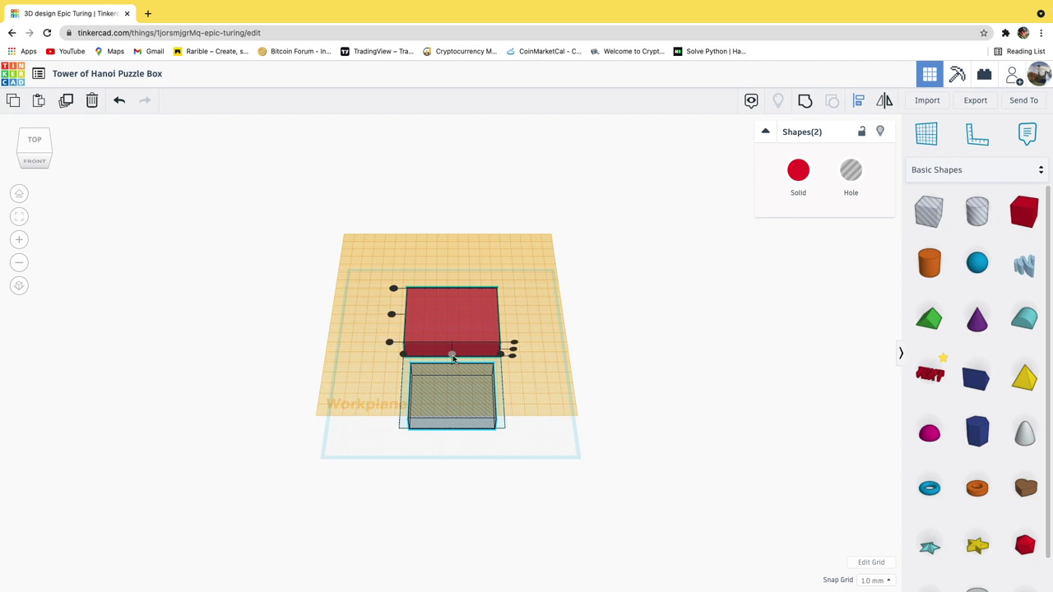
pyautogui.click(453, 358)
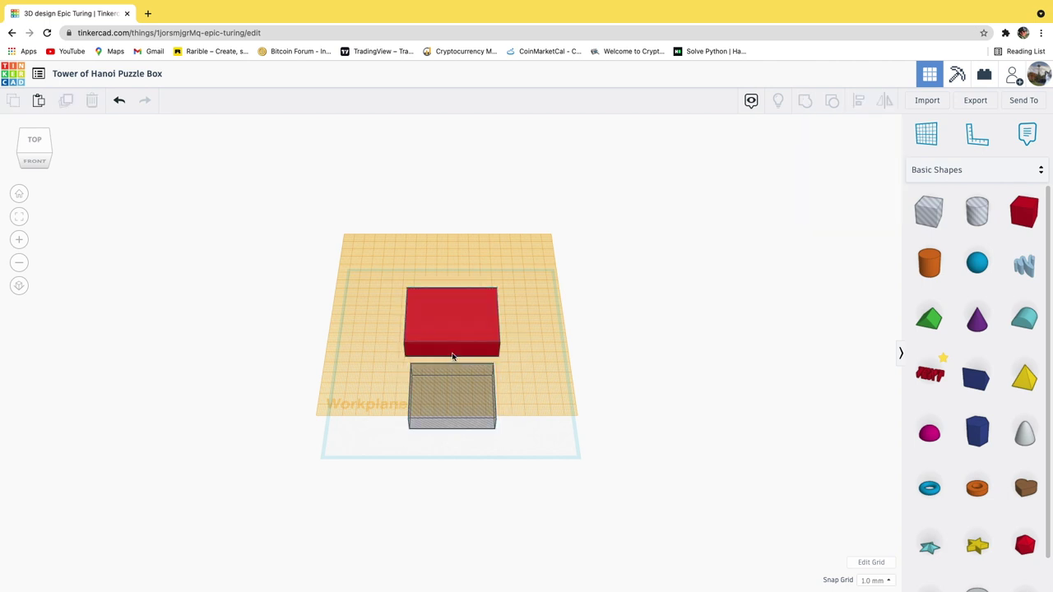
# - Align the hole box to the centre of the red box's footprint, using the red box as the fixed reference
pyautogui.click(474, 404)
pyautogui.keyDown('shift'); pyautogui.click(477, 323); pyautogui.keyUp('shift')
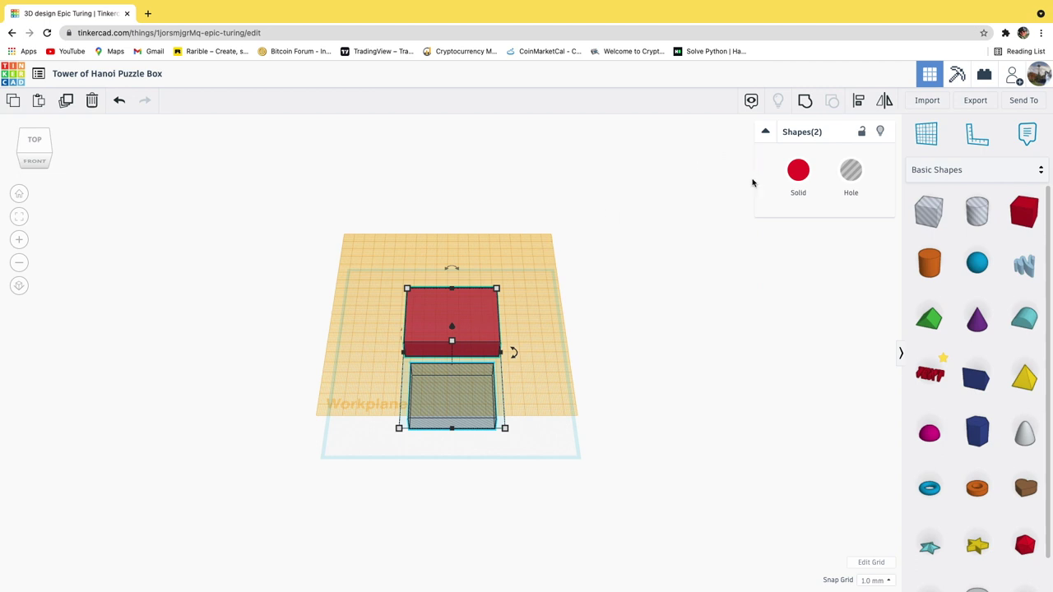
pyautogui.click(859, 104)
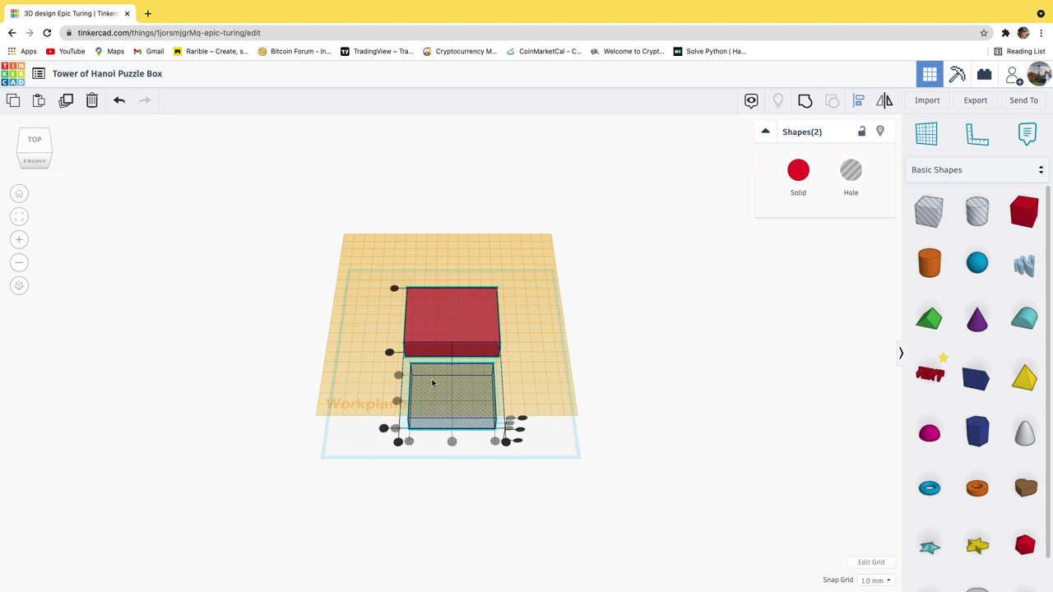
pyautogui.click(452, 346)
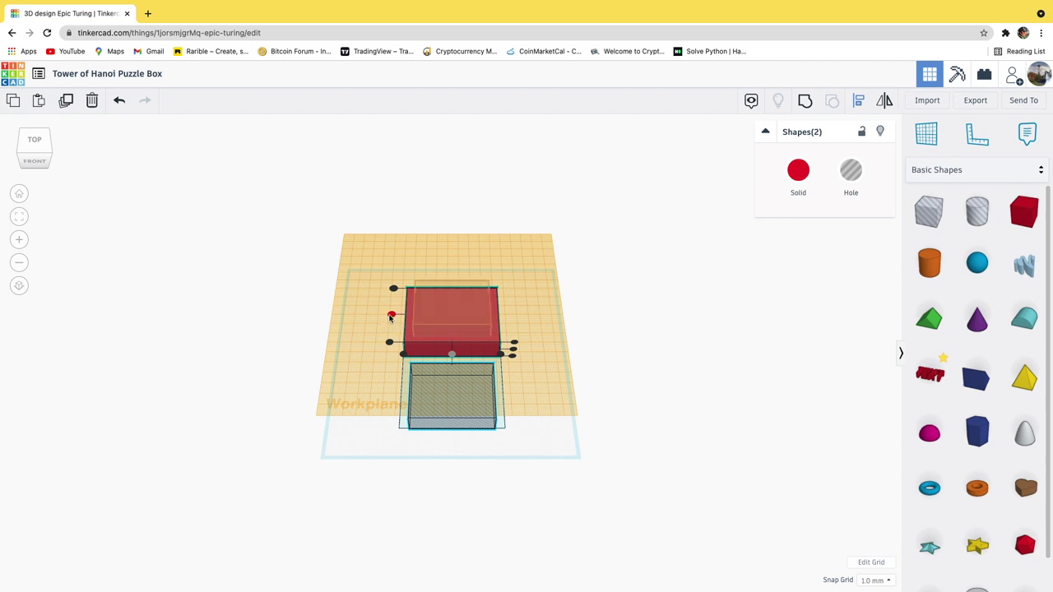
pyautogui.click(391, 316)
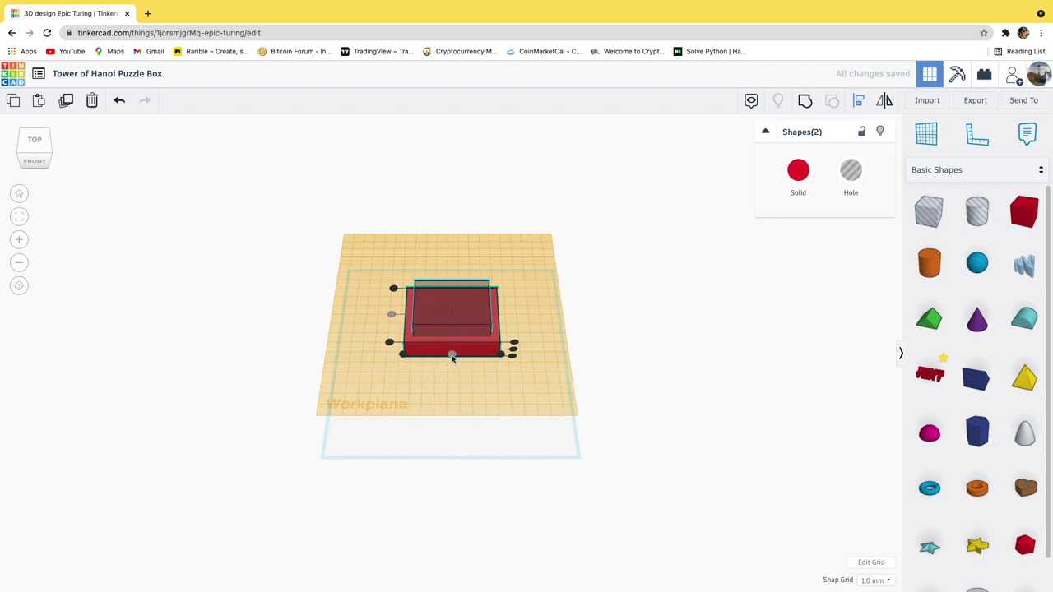
# - Return the workplane from the red box's top face to the original base grid
pyautogui.scroll(1, 455, 359)
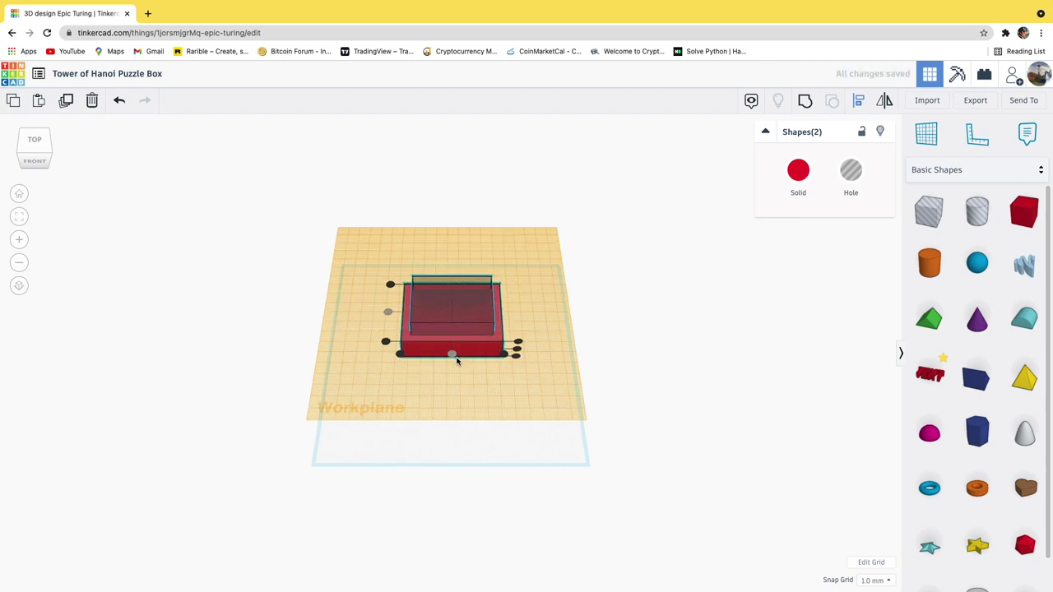
pyautogui.scroll(3, 455, 358)
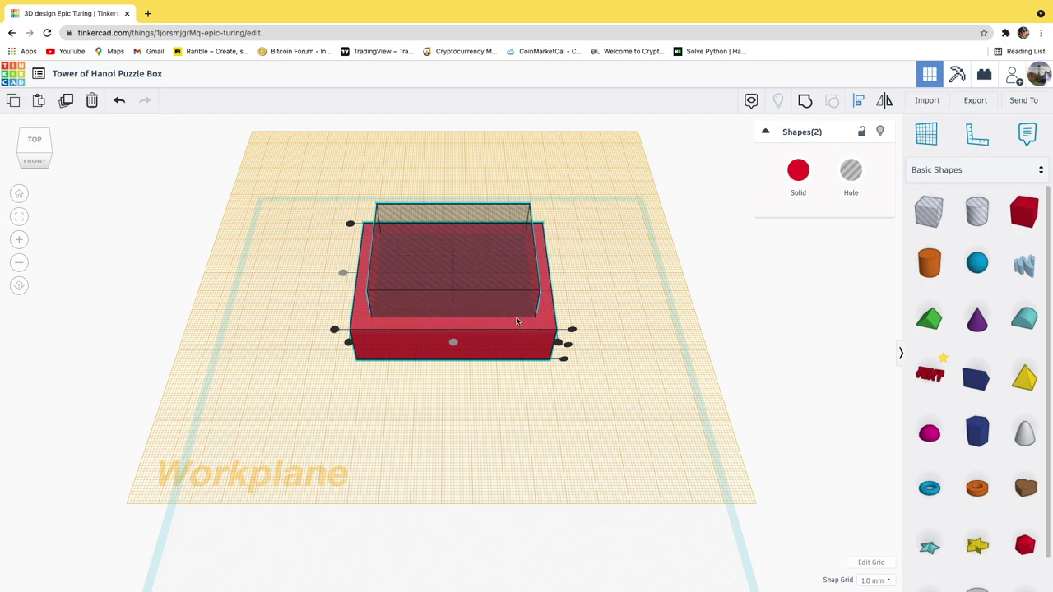
pyautogui.moveTo(505, 405); pyautogui.dragTo(503, 368, button='right')
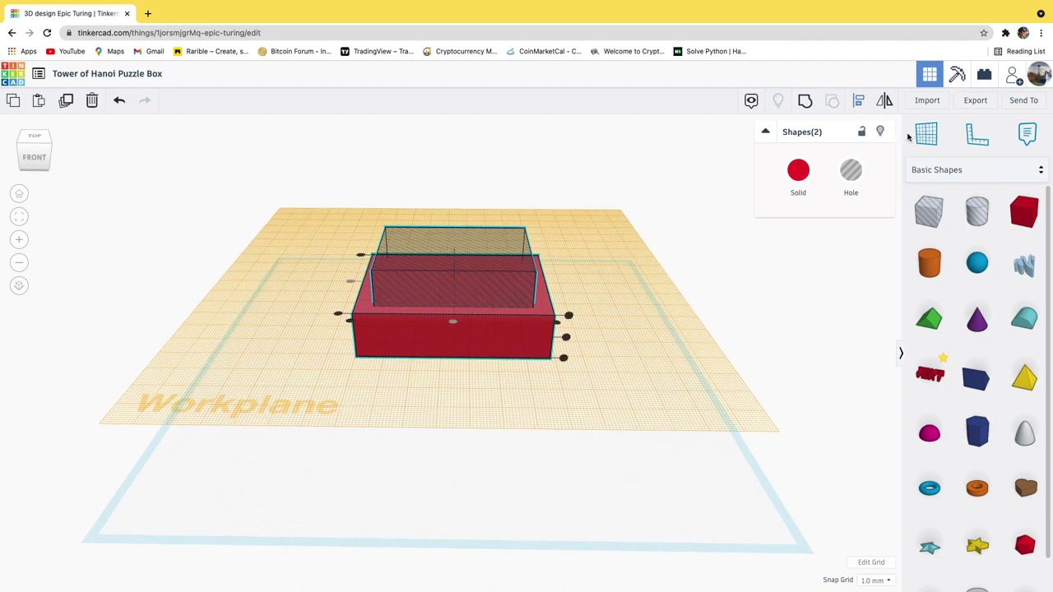
pyautogui.click(527, 459)
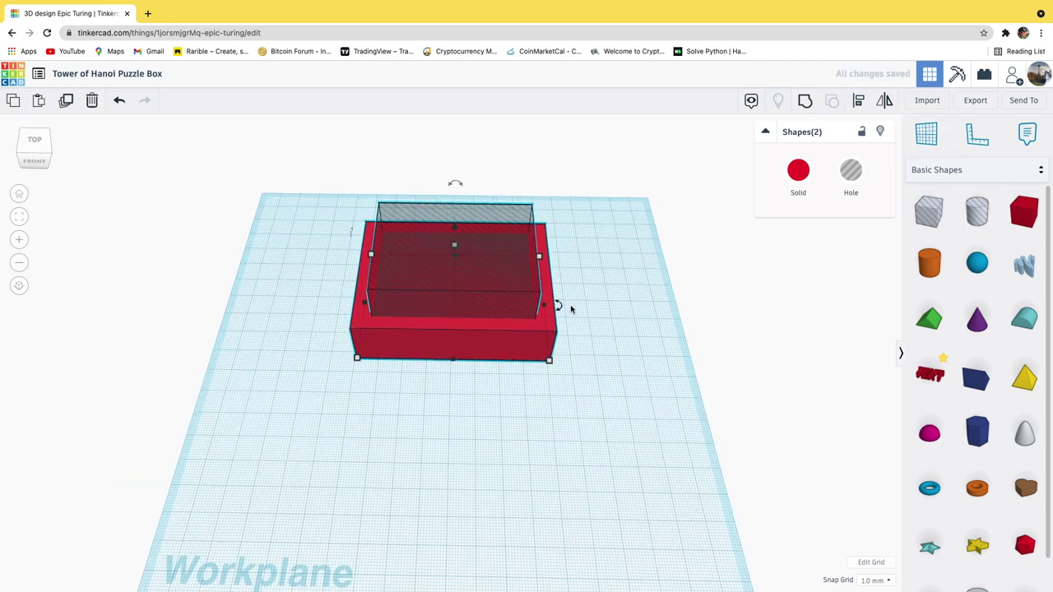
# - Try lowering the selected red box and hole box together by 3 mm
pyautogui.moveTo(599, 296); pyautogui.dragTo(598, 277, button='right')
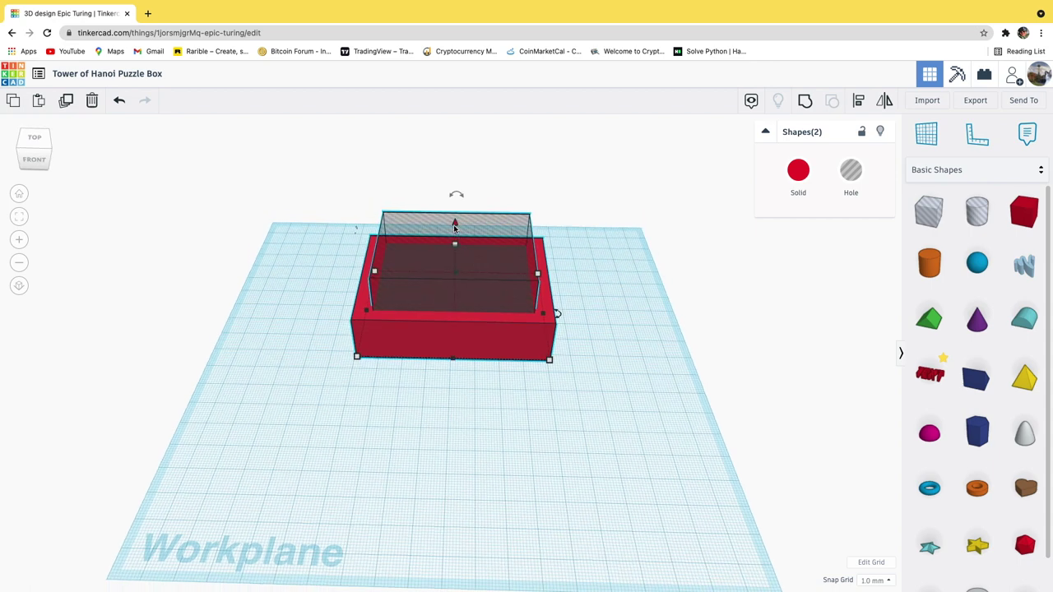
pyautogui.moveTo(454, 224); pyautogui.dragTo(463, 236)
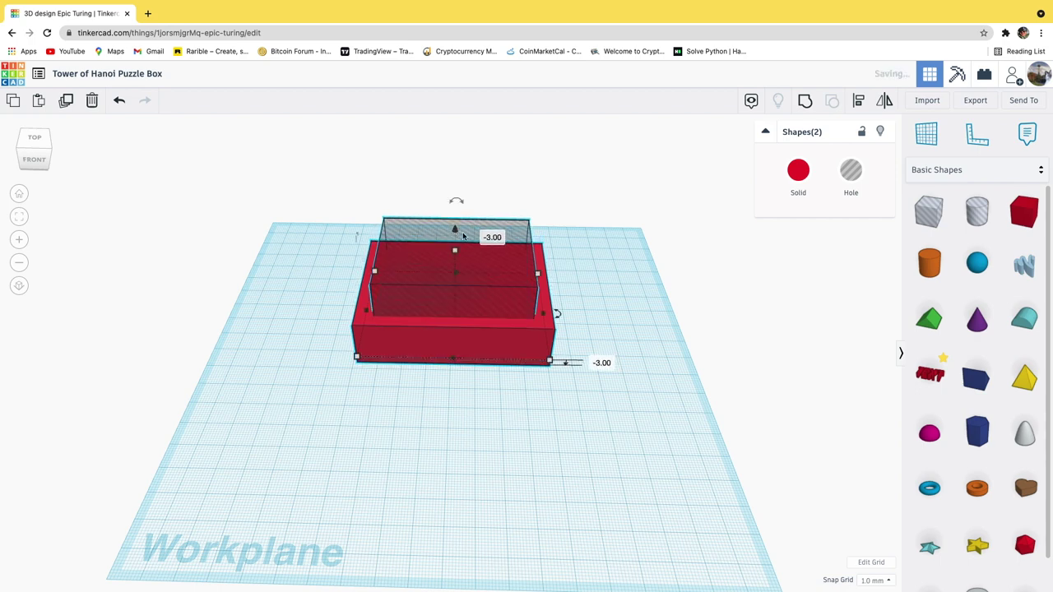
pyautogui.hotkey('ctrl', 'z')
pyautogui.click(613, 301)
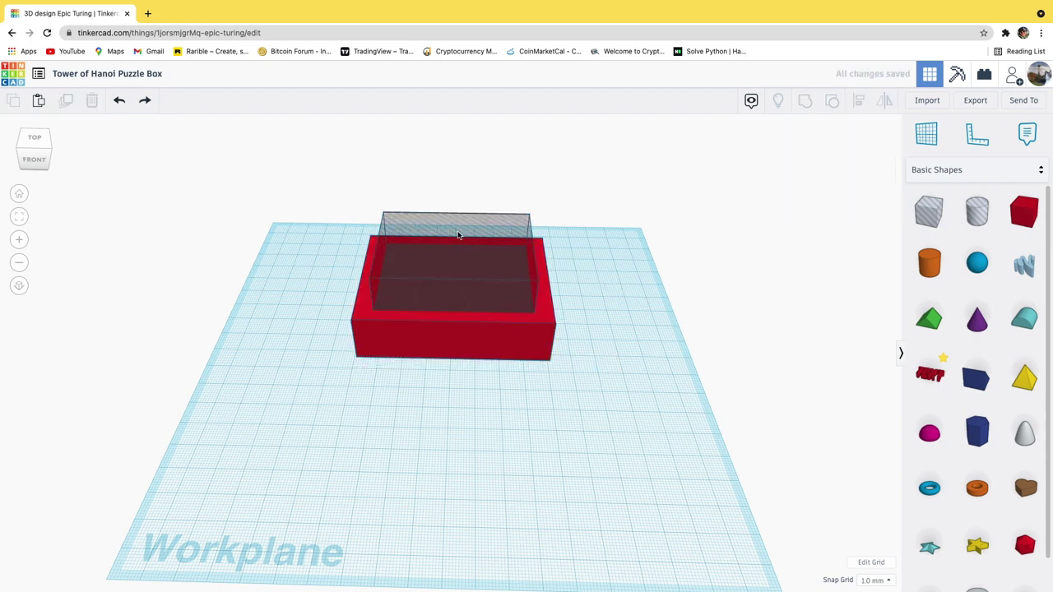
# - Stretch the hole box to 36 mm high and position its base 5 mm above the workplane inside the red box
pyautogui.click(486, 270)
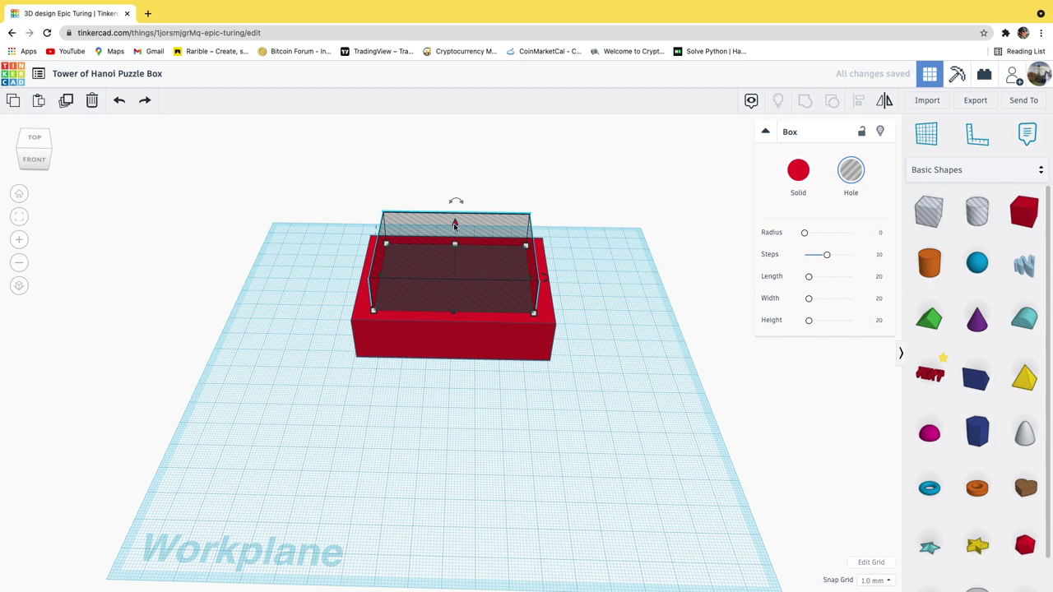
pyautogui.moveTo(455, 225); pyautogui.dragTo(456, 252)
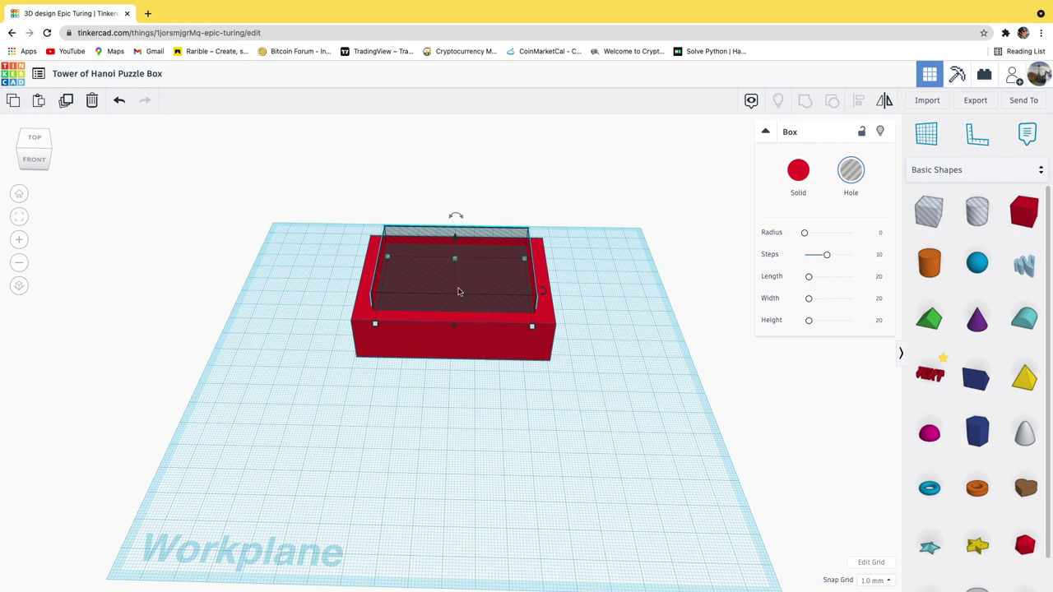
pyautogui.moveTo(455, 264); pyautogui.dragTo(455, 216)
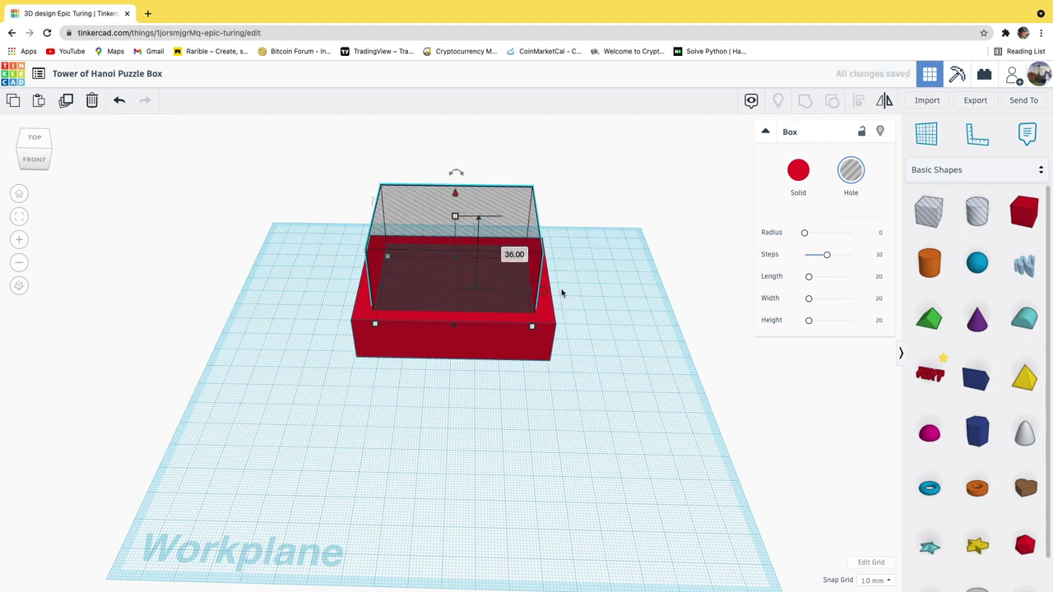
pyautogui.hotkey('ctrl', 'z')
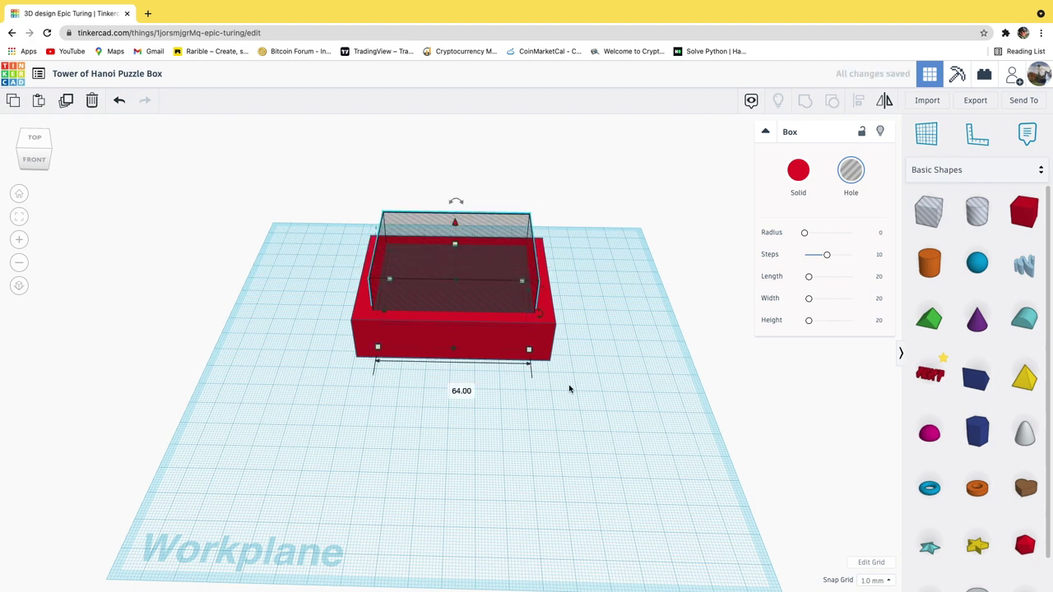
pyautogui.moveTo(455, 224); pyautogui.dragTo(456, 212)
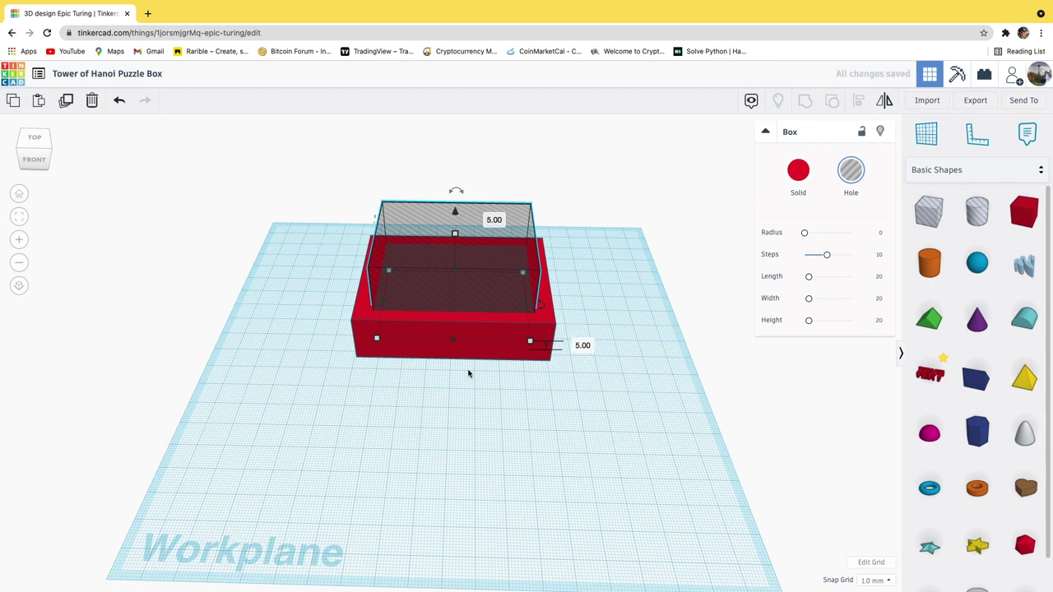
# - Group the red box and the hole box together to cut the rectangular cavity
pyautogui.moveTo(643, 421); pyautogui.dragTo(258, 193)
pyautogui.moveTo(447, 439)
pyautogui.mouseDown(button='right')
pyautogui.moveTo(452, 458)
pyautogui.moveTo(452, 446)
pyautogui.mouseUp(button='right')
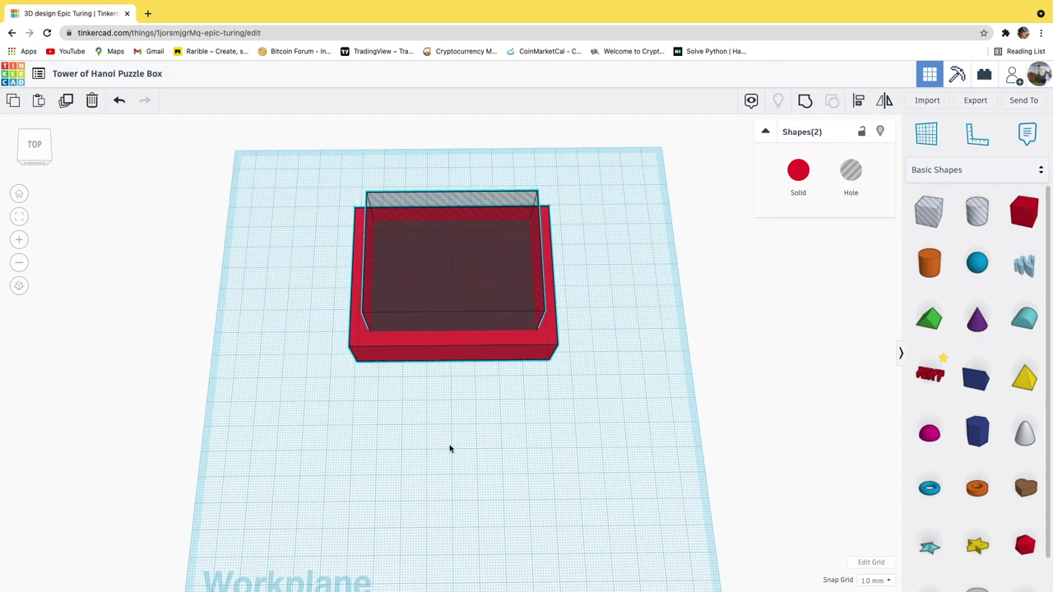
pyautogui.click(806, 107)
pyautogui.moveTo(332, 411); pyautogui.dragTo(461, 303, button='right')
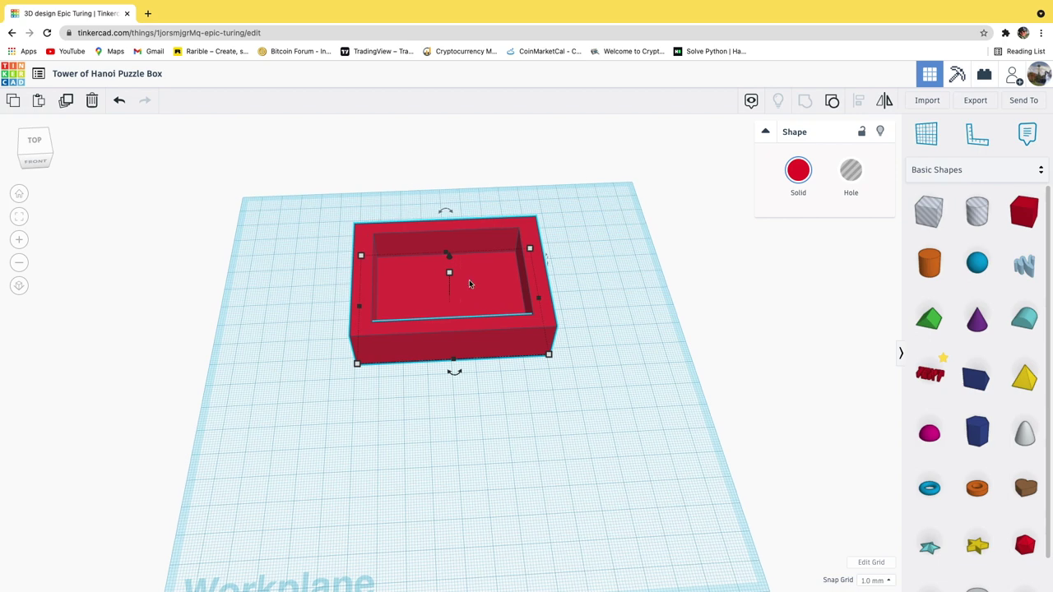
pyautogui.click(488, 437)
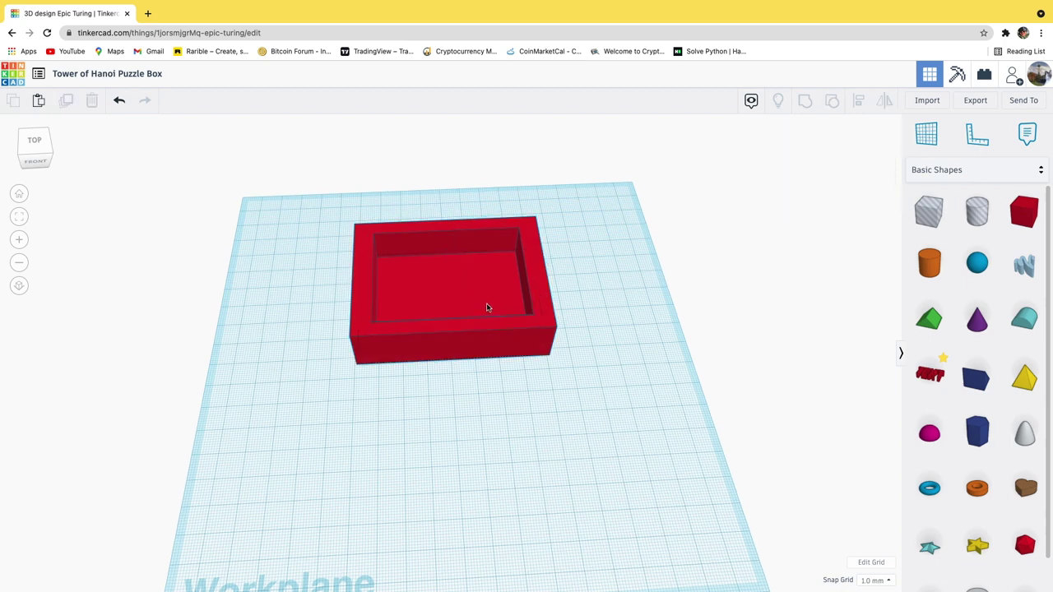
# - Try stretching the hollow box taller and enlarging its footprint to 84 by 64 mm, and undo both changes
pyautogui.click(481, 288)
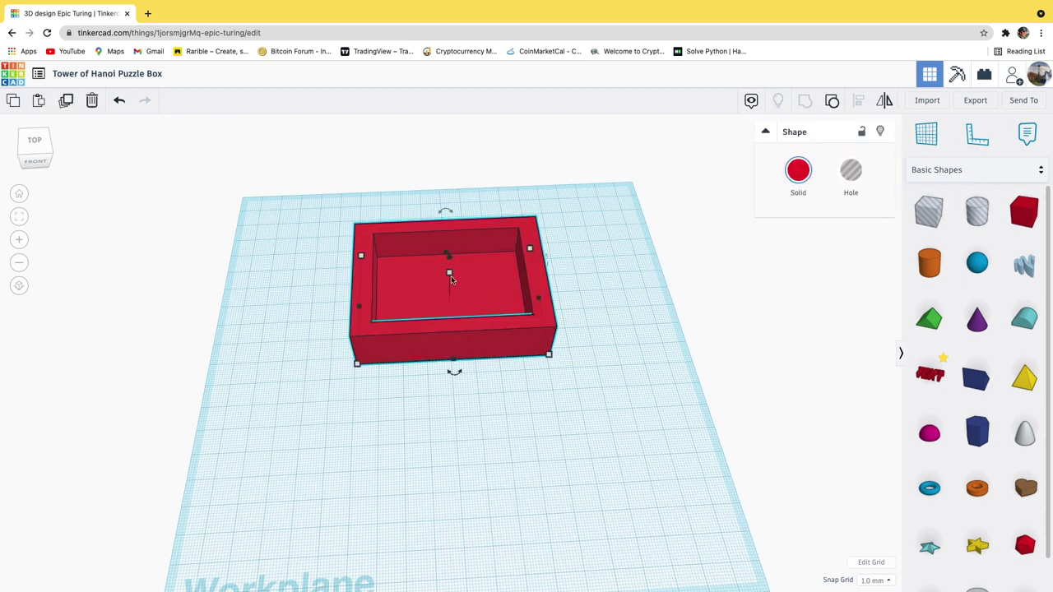
pyautogui.moveTo(449, 274); pyautogui.dragTo(451, 256)
pyautogui.click(555, 398)
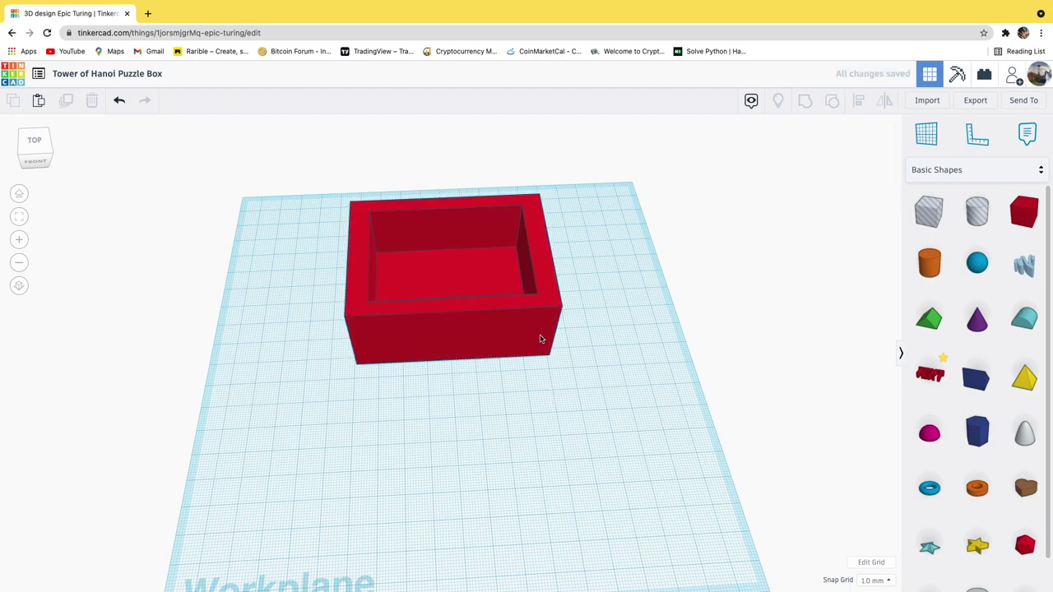
pyautogui.moveTo(432, 409); pyautogui.dragTo(470, 370, button='right')
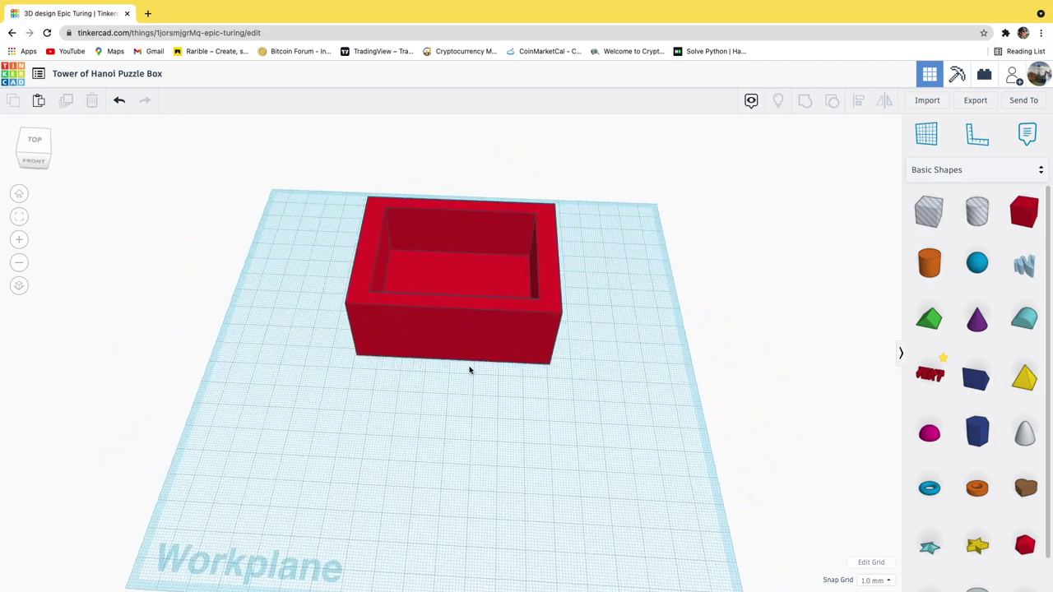
pyautogui.click(508, 321)
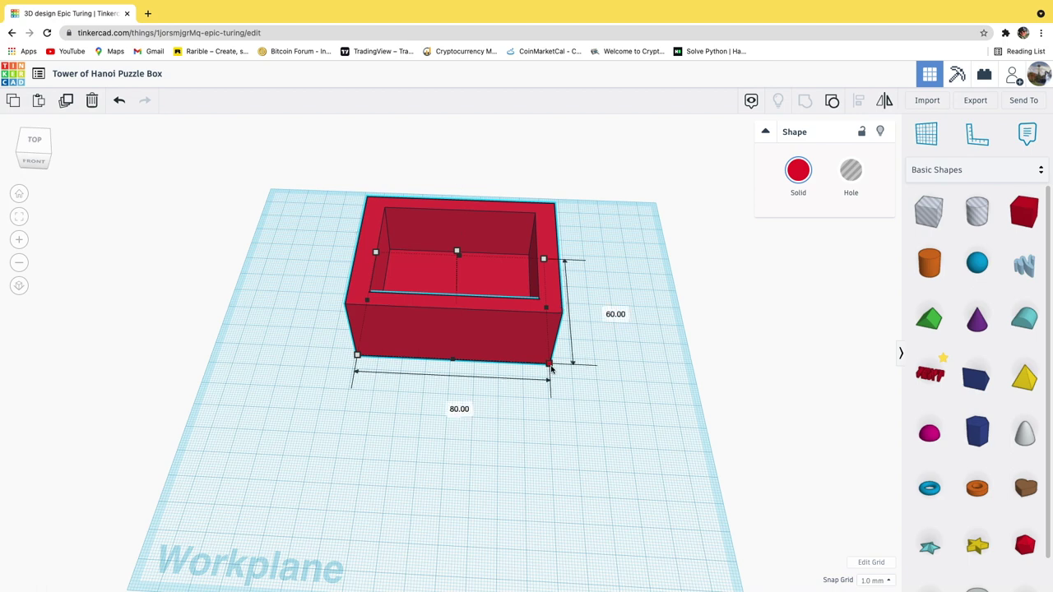
pyautogui.moveTo(552, 369); pyautogui.dragTo(563, 375)
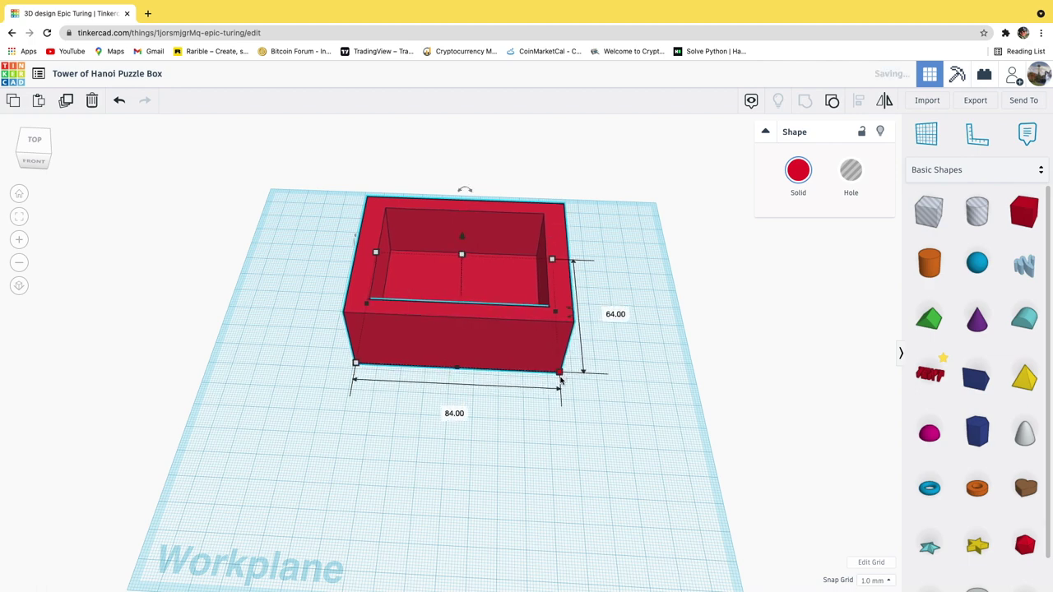
pyautogui.hotkey('ctrl', 'z')
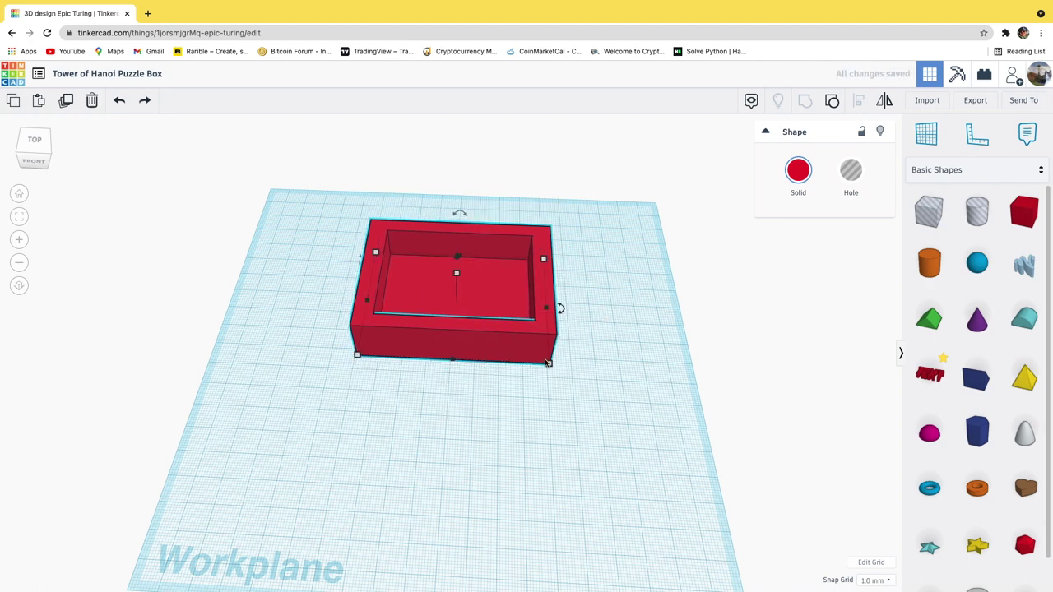
# - Stretch the hollow red box upward to a height of 40 mm
pyautogui.moveTo(456, 277); pyautogui.dragTo(457, 238)
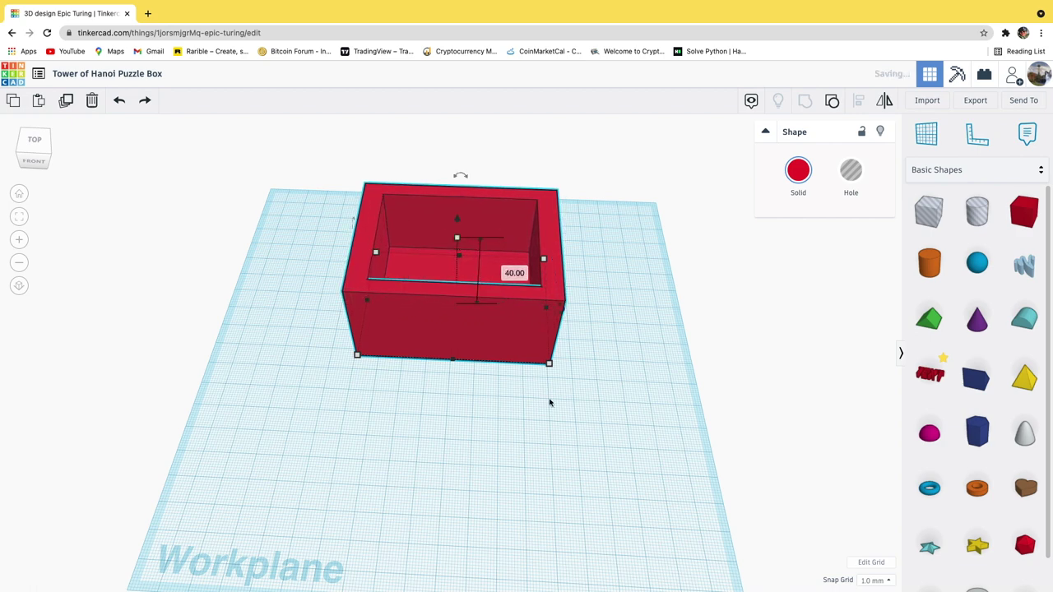
pyautogui.click(508, 409)
pyautogui.moveTo(532, 416); pyautogui.dragTo(542, 487, button='right')
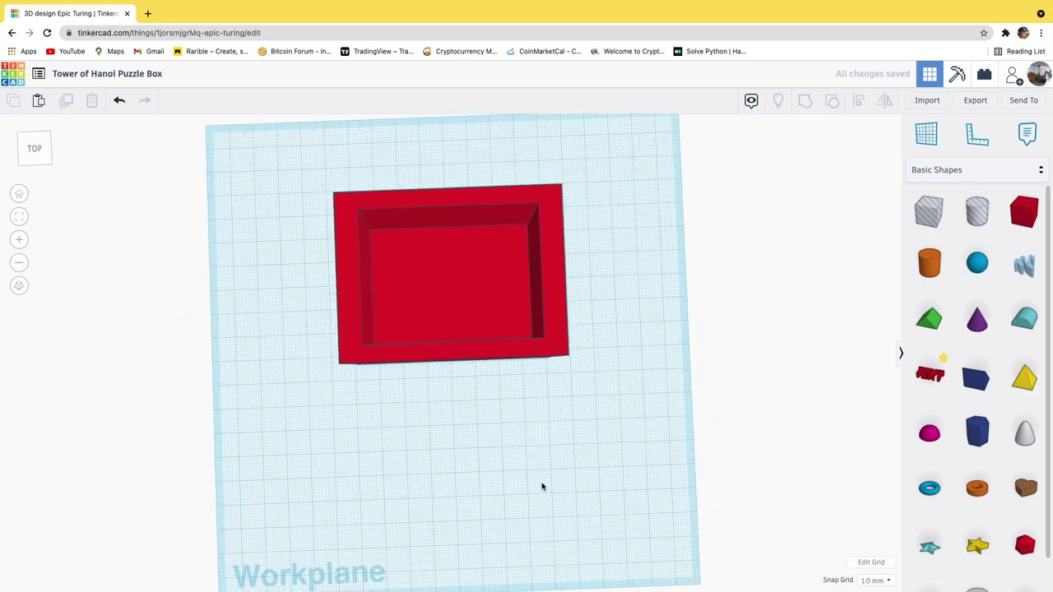
pyautogui.click(490, 359)
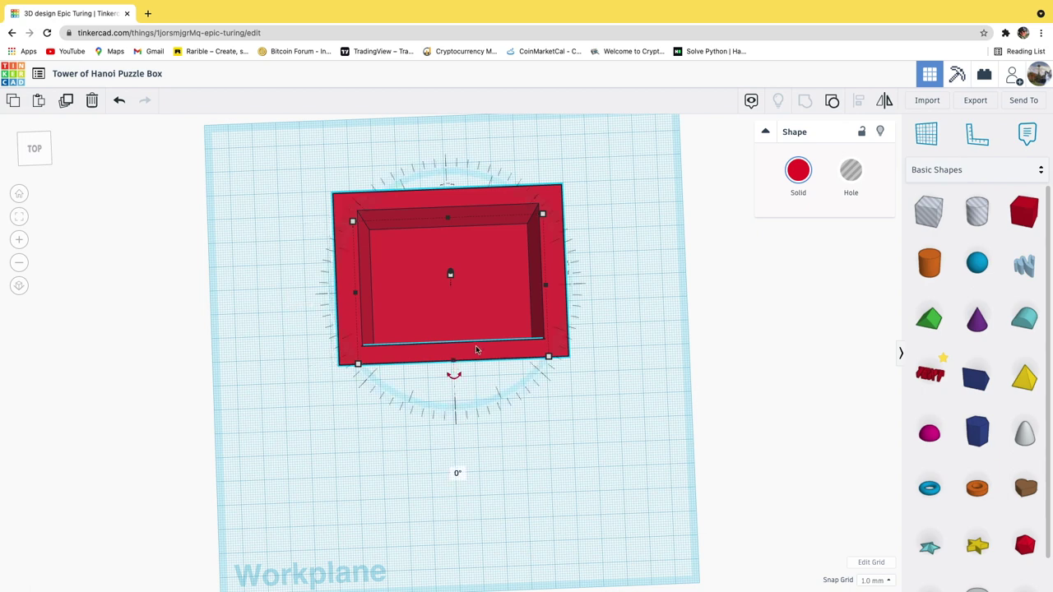
pyautogui.moveTo(475, 352); pyautogui.dragTo(473, 351, button='right')
pyautogui.moveTo(455, 367); pyautogui.dragTo(454, 365)
pyautogui.moveTo(369, 432); pyautogui.dragTo(588, 291, button='right')
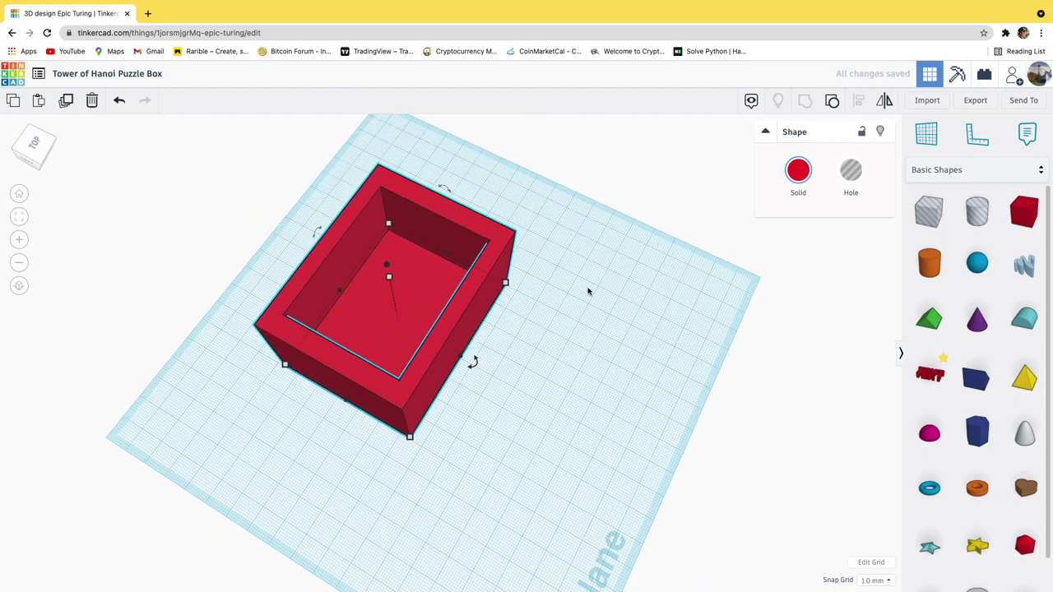
pyautogui.click(589, 296)
pyautogui.moveTo(512, 305); pyautogui.dragTo(555, 297, button='right')
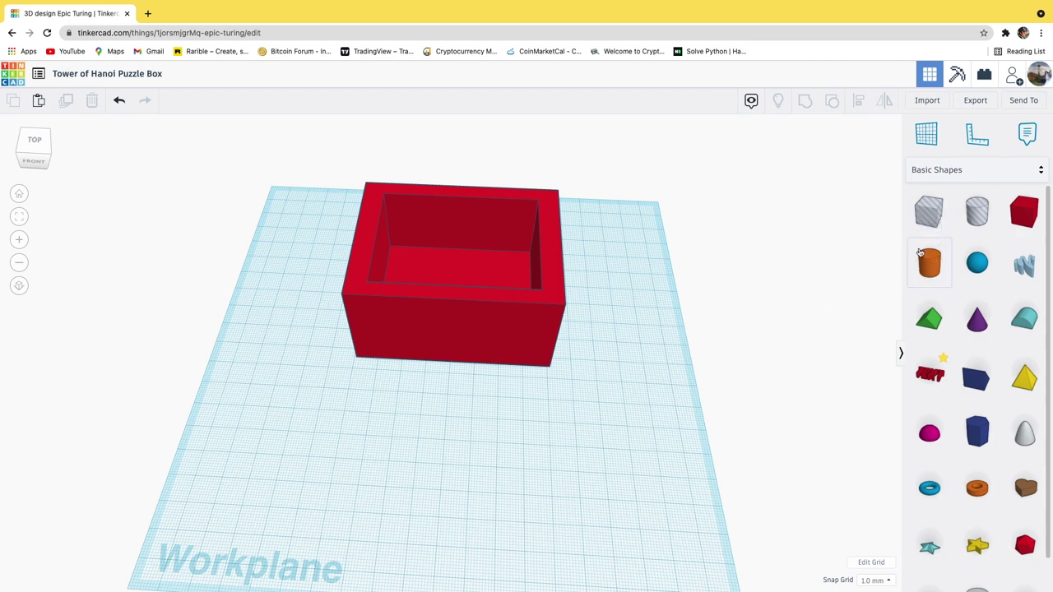
# - Place a solid cylinder on the workplane beside the box's front corner and scale it uniformly down to 4 mm
pyautogui.moveTo(911, 283); pyautogui.dragTo(320, 402)
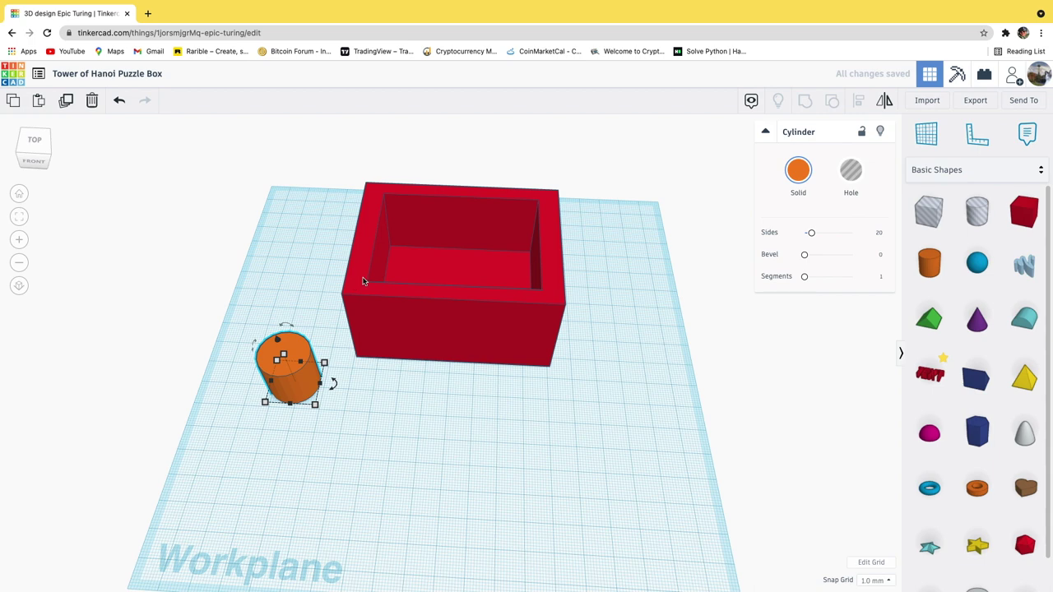
pyautogui.moveTo(333, 374)
pyautogui.mouseDown(button='right')
pyautogui.moveTo(371, 365)
pyautogui.moveTo(329, 425)
pyautogui.moveTo(325, 372)
pyautogui.mouseUp(button='right')
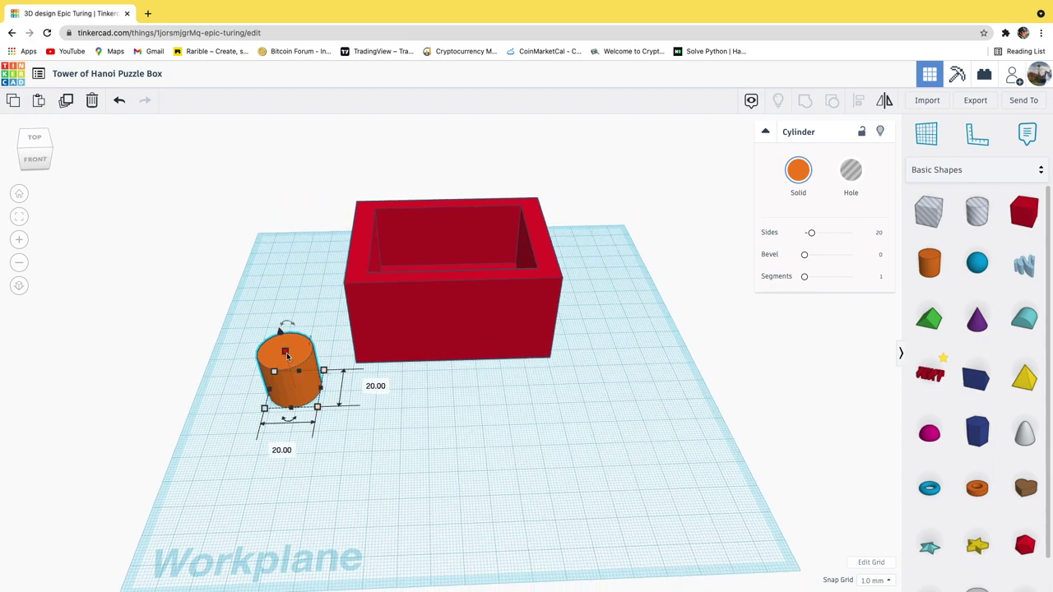
pyautogui.keyDown('shift'); pyautogui.moveTo(286, 354); pyautogui.dragTo(292, 385); pyautogui.keyUp('shift')
pyautogui.moveTo(293, 387)
pyautogui.mouseDown(button='right')
pyautogui.moveTo(308, 418)
pyautogui.moveTo(298, 401)
pyautogui.mouseUp(button='right')
pyautogui.scroll(6, 288, 397)
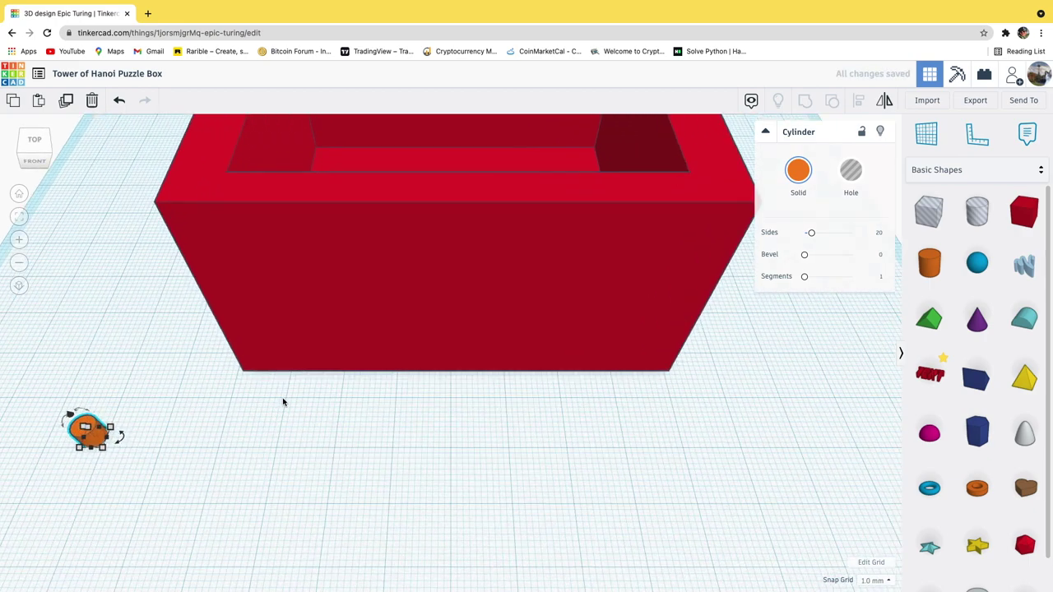
pyautogui.scroll(-5, 393, 393)
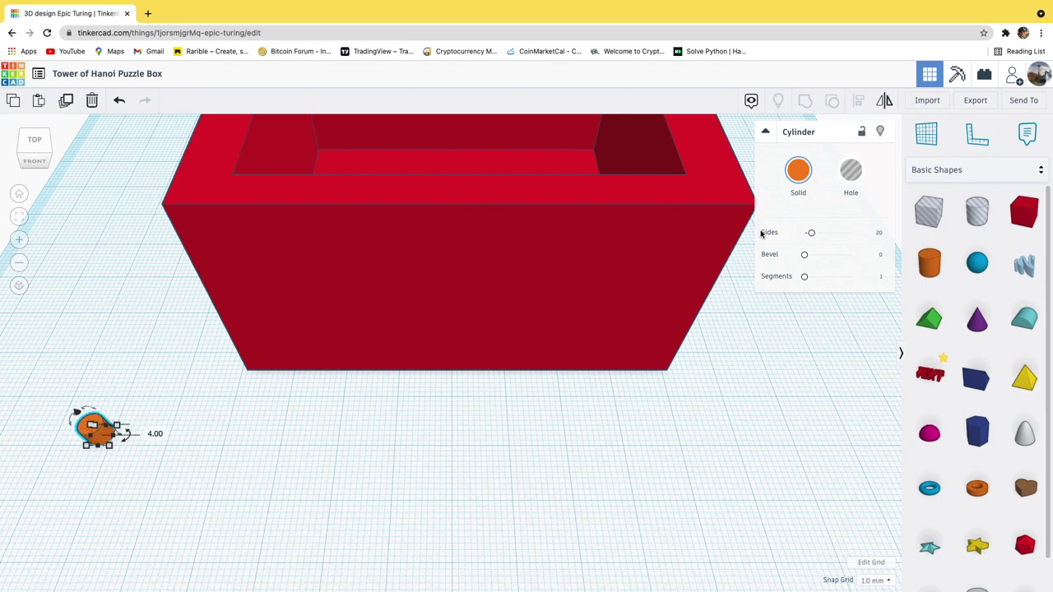
# - Stretch the small orange cylinder to a height of 5 mm
pyautogui.moveTo(456, 447); pyautogui.dragTo(785, 392, button='middle')
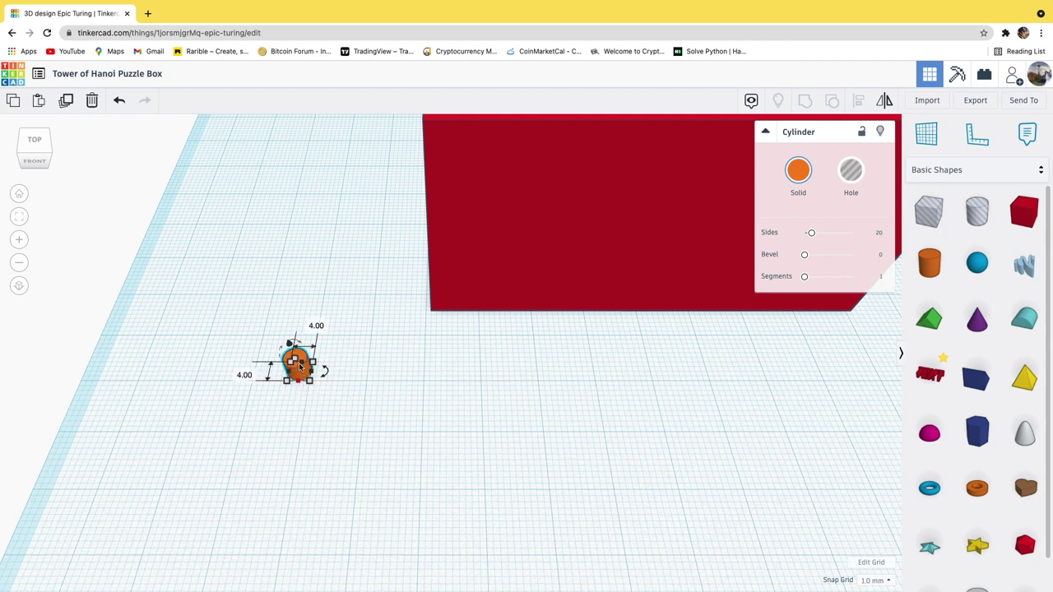
pyautogui.moveTo(347, 352); pyautogui.dragTo(301, 336, button='right')
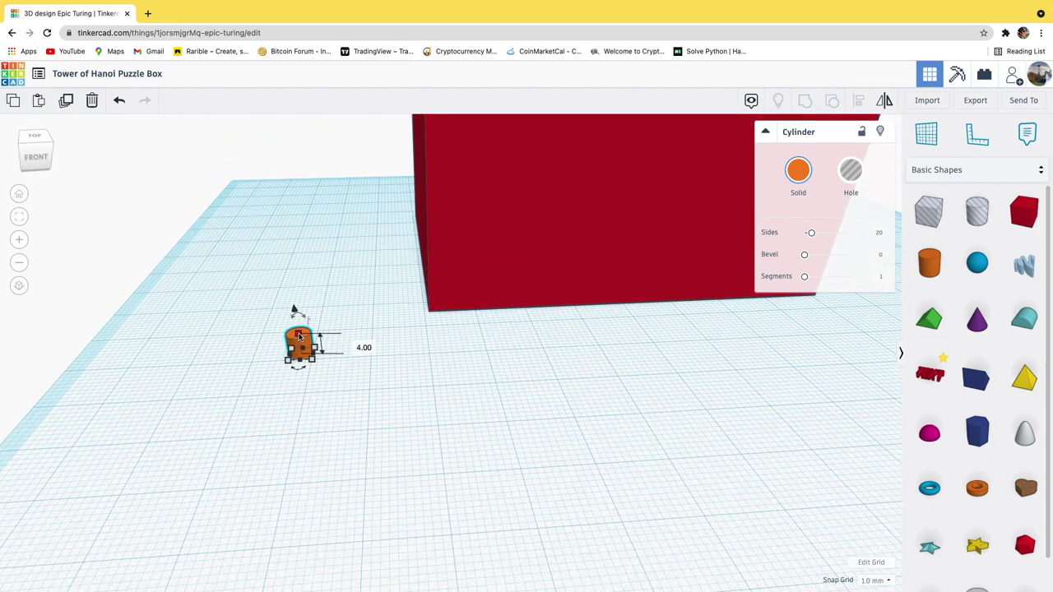
pyautogui.moveTo(298, 332); pyautogui.dragTo(298, 328)
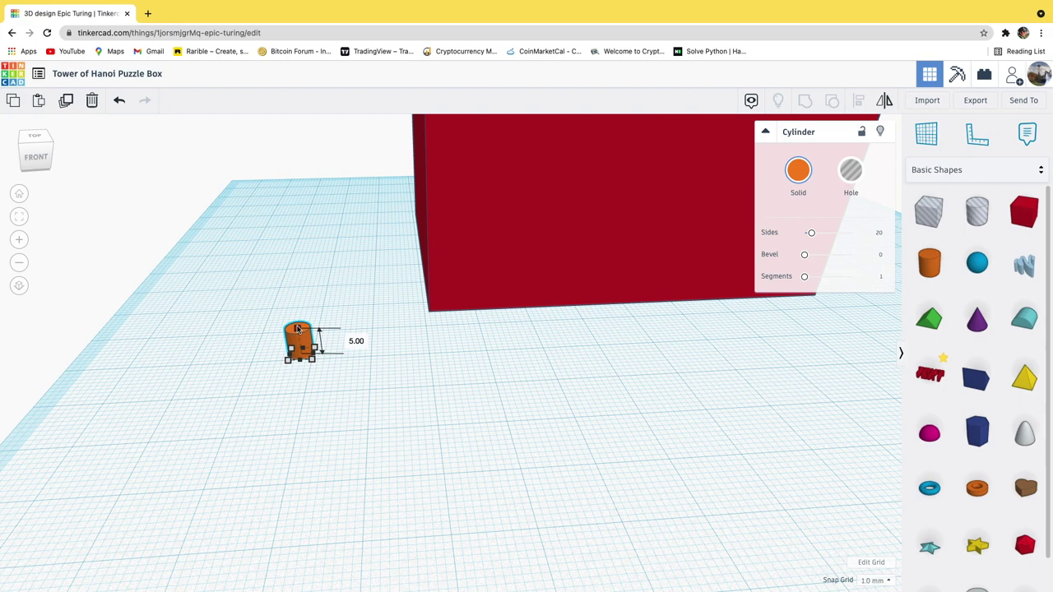
pyautogui.click(395, 389)
pyautogui.moveTo(395, 374); pyautogui.dragTo(384, 401, button='right')
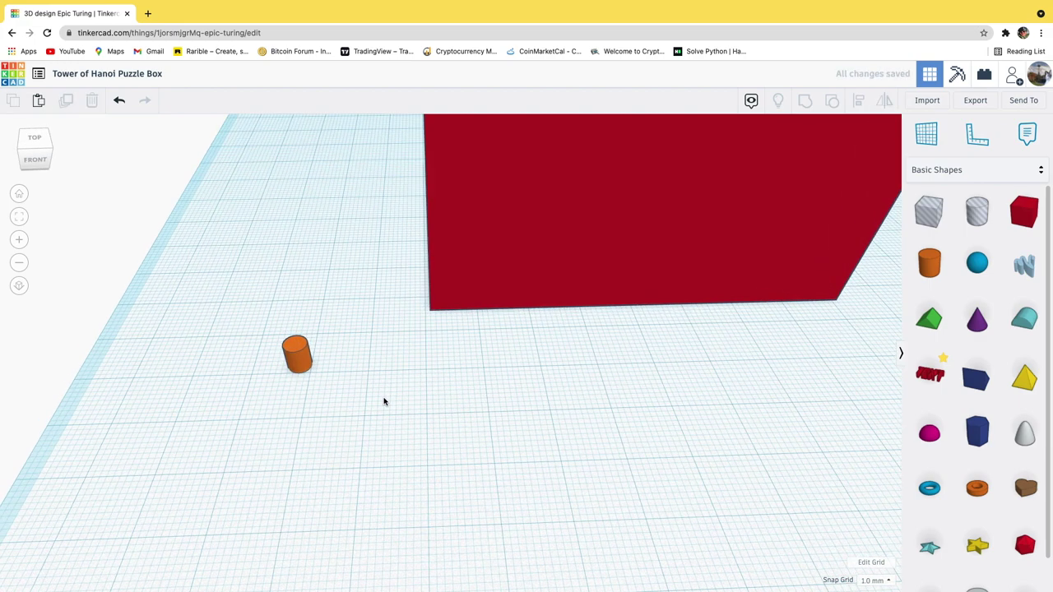
# - Duplicate the small cylinder twice in a straight row in front of it, offsetting the front copy by 7 mm
pyautogui.scroll(-5, 383, 395)
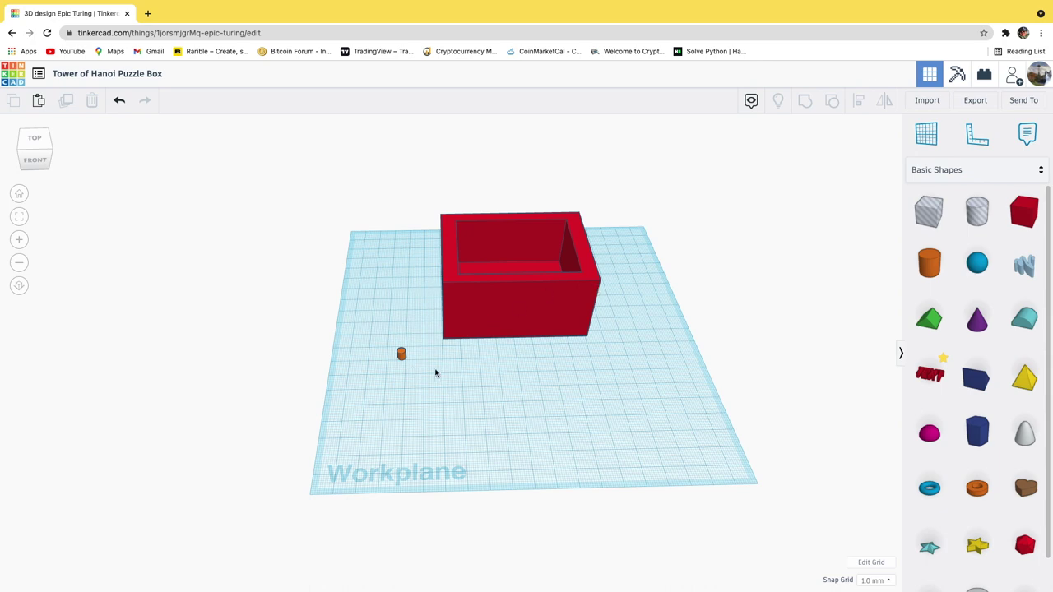
pyautogui.scroll(3, 446, 380)
pyautogui.click(384, 357)
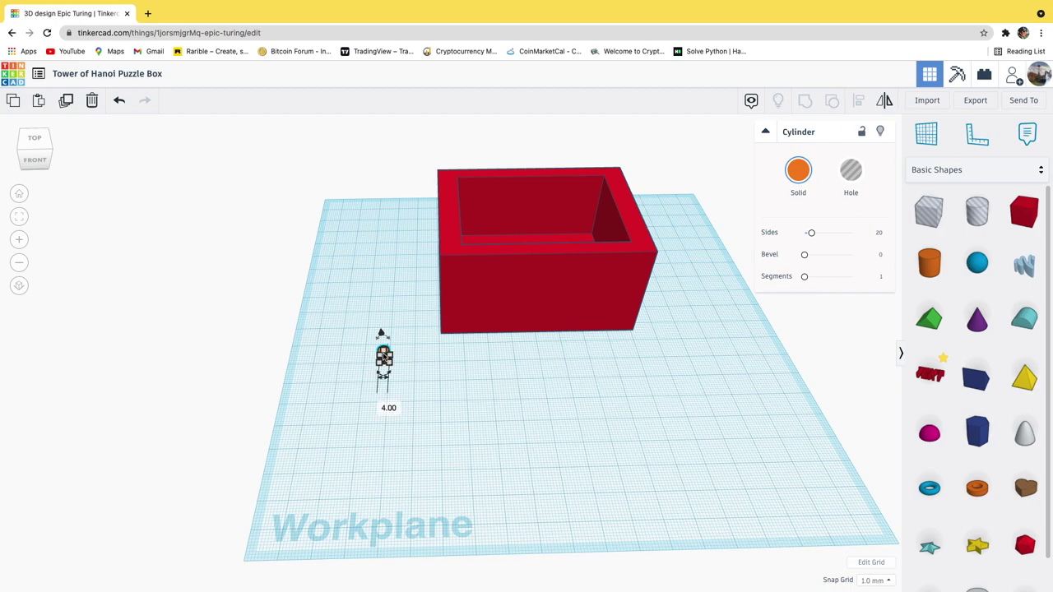
pyautogui.scroll(5, 384, 356)
pyautogui.moveTo(417, 348); pyautogui.dragTo(597, 315, button='right')
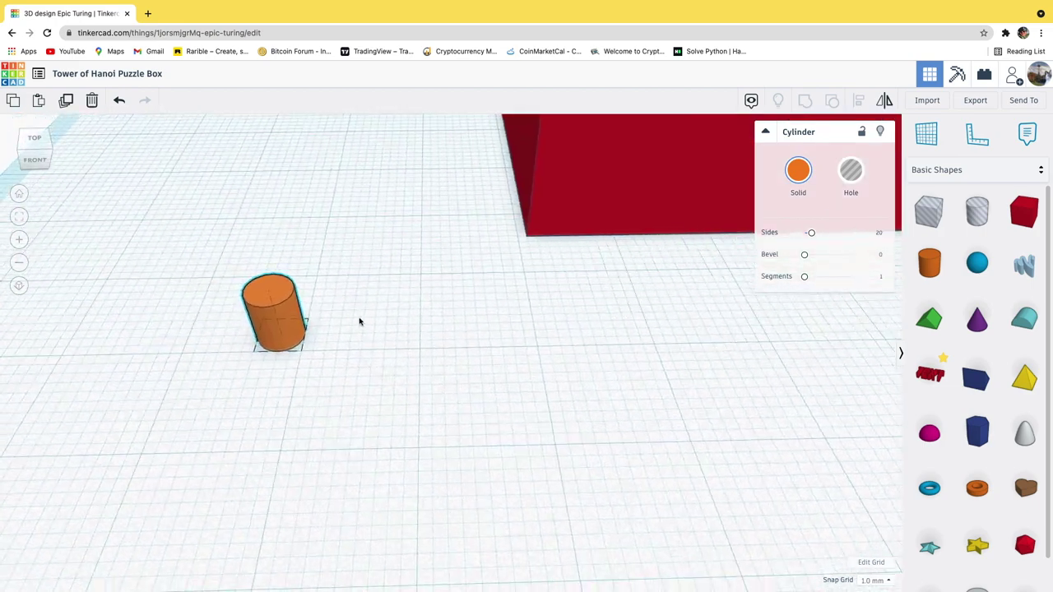
pyautogui.keyDown('alt'); pyautogui.moveTo(275, 328); pyautogui.dragTo(241, 502); pyautogui.keyUp('alt')
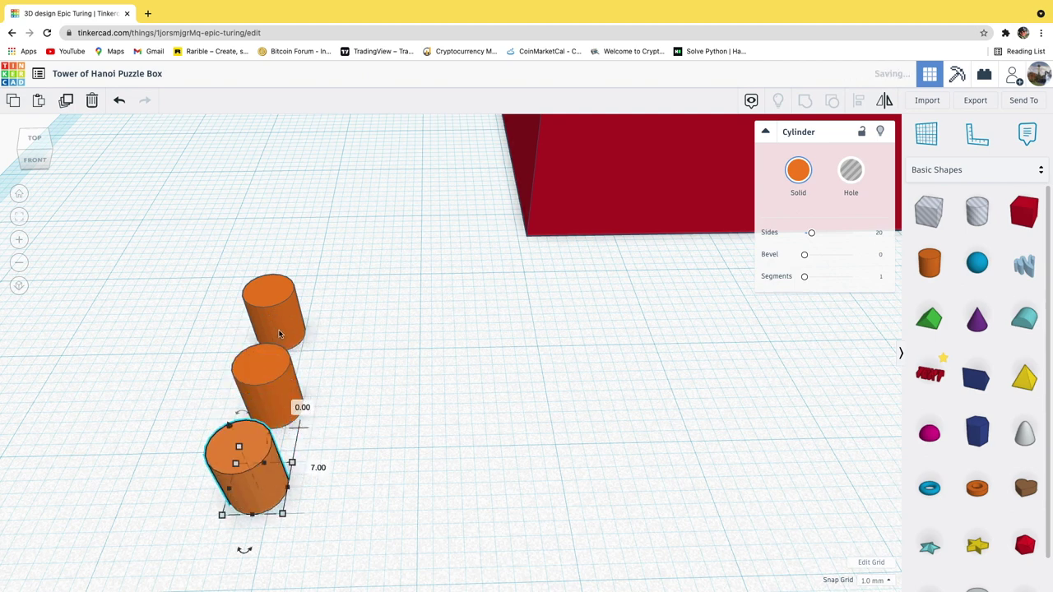
# - Duplicate the rearmost cylinder once more, placing the copy 8 mm behind it in line with the row
pyautogui.click(289, 325)
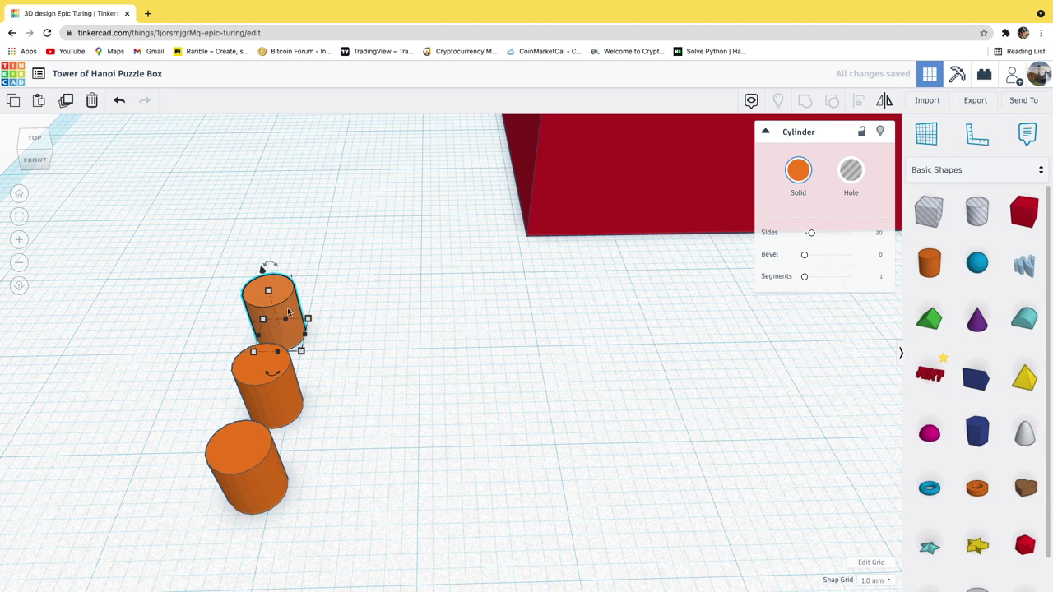
pyautogui.keyDown('alt'); pyautogui.moveTo(288, 312); pyautogui.dragTo(305, 253); pyautogui.keyUp('alt')
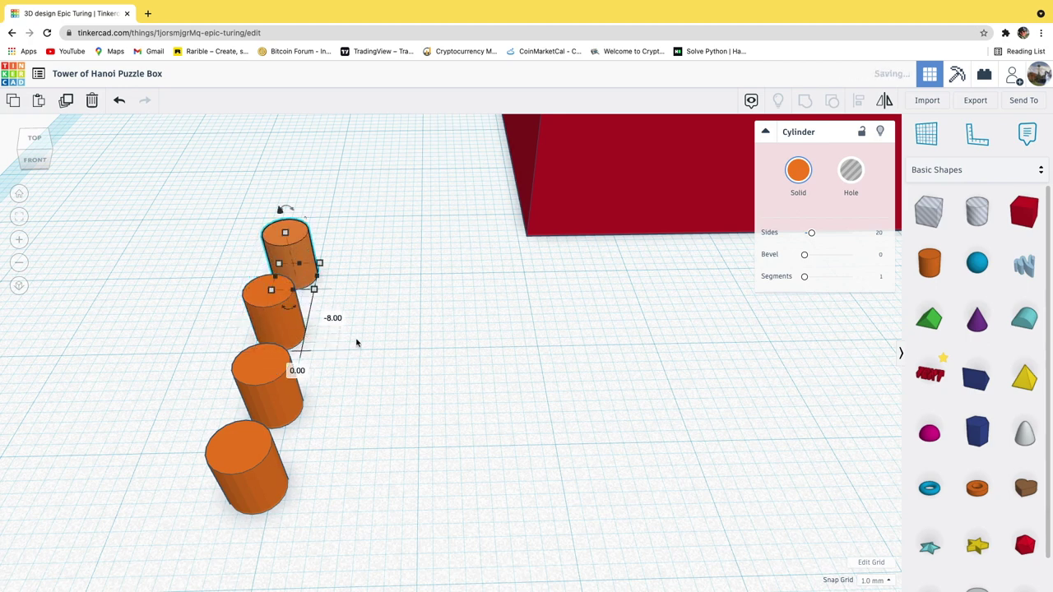
pyautogui.click(376, 370)
pyautogui.scroll(-6, 376, 369)
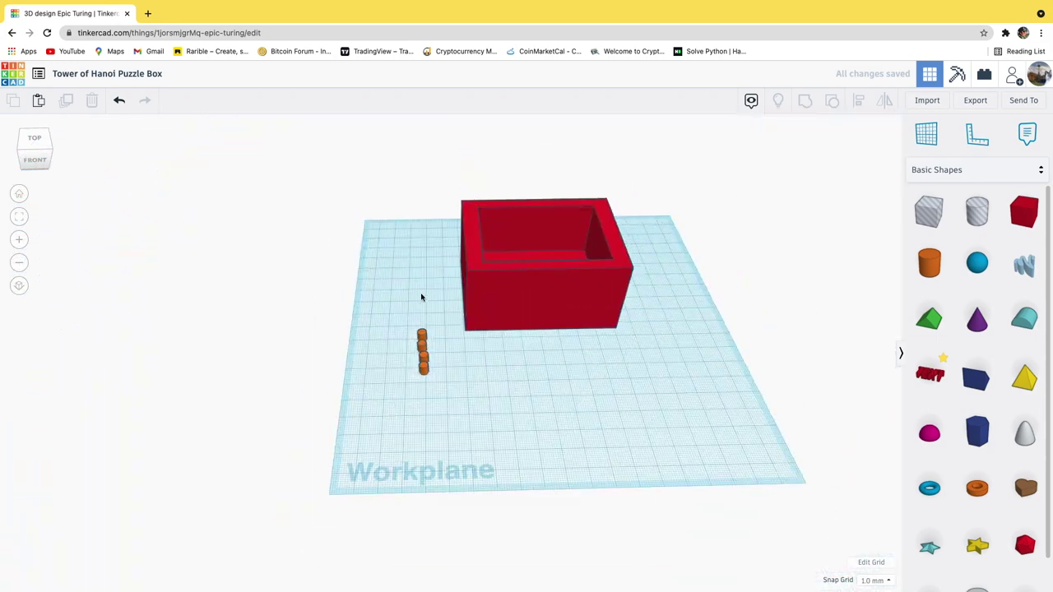
pyautogui.moveTo(421, 297); pyautogui.dragTo(346, 401, button='middle')
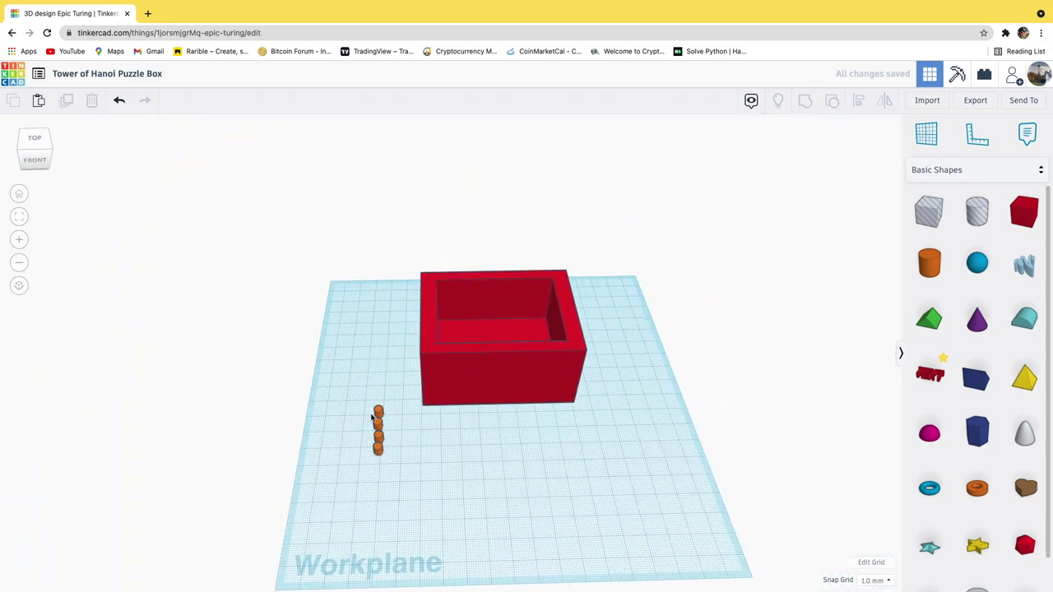
# - Place a new workplane on the top rim of the hollow red box
pyautogui.click(926, 134)
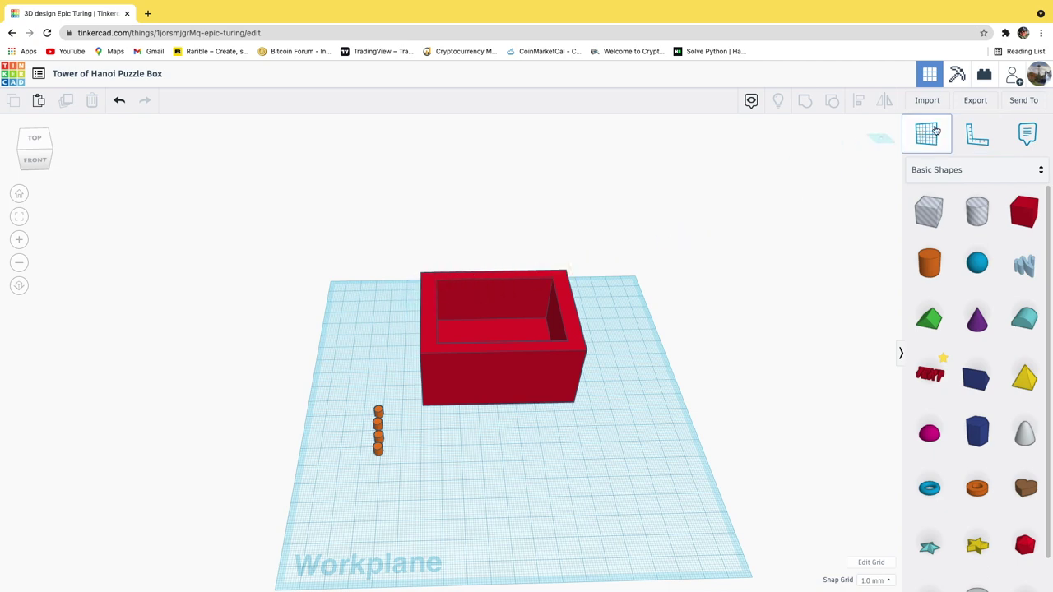
pyautogui.click(437, 292)
pyautogui.moveTo(546, 388); pyautogui.dragTo(537, 353, button='right')
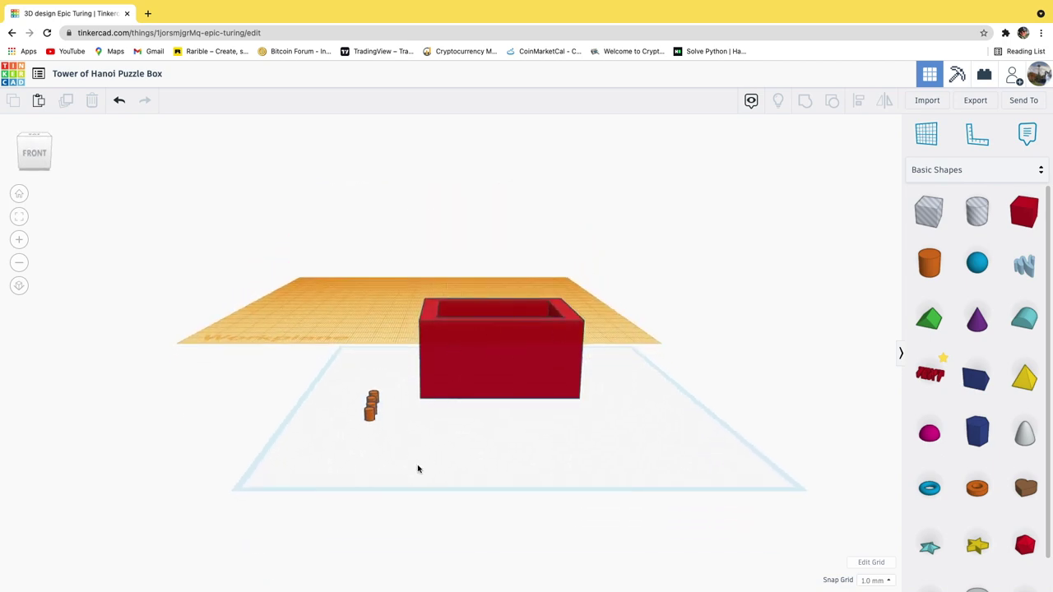
# - Raise all four orange cylinders together onto the workplane level with the box's top rim
pyautogui.moveTo(419, 466); pyautogui.dragTo(394, 476, button='right')
pyautogui.moveTo(393, 474); pyautogui.dragTo(357, 395)
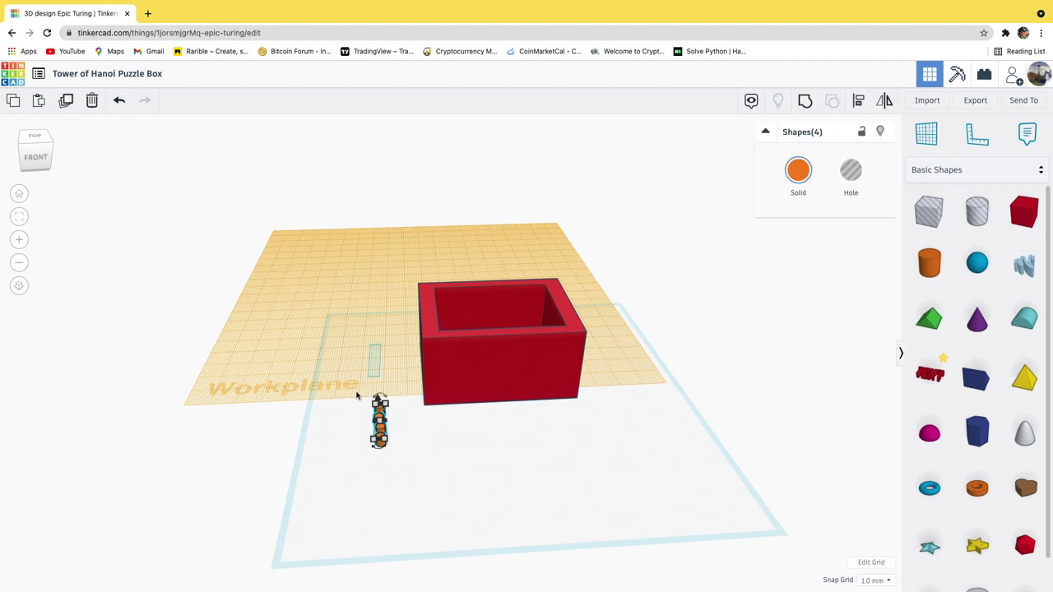
pyautogui.hotkey('ctrl', 'Up')
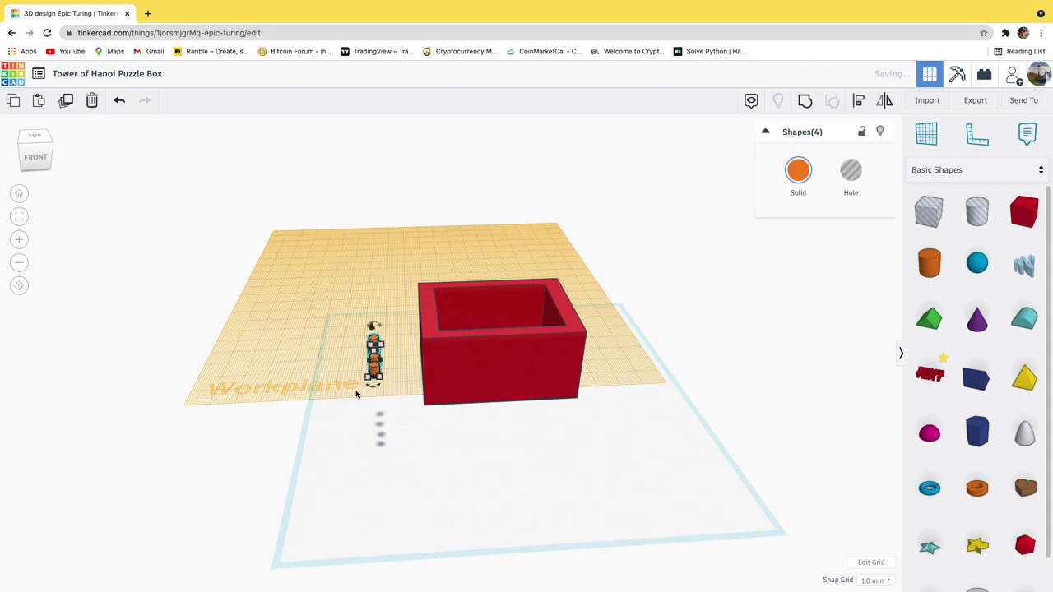
pyautogui.moveTo(369, 416); pyautogui.dragTo(431, 491, button='right')
pyautogui.click(431, 491)
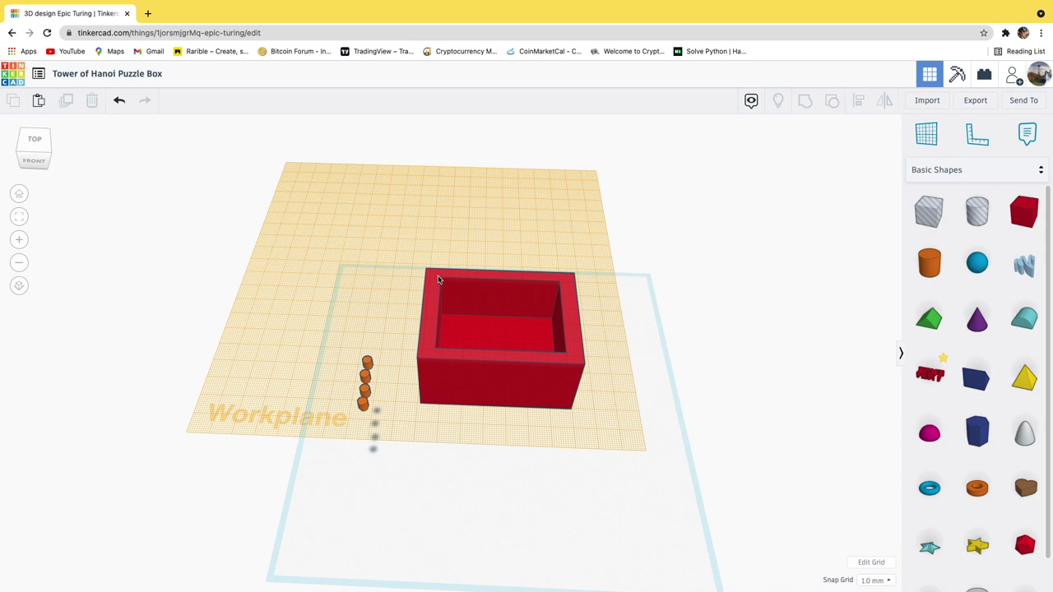
# - Align the rearmost orange cylinder with the red box's back and left edges so it stands on the back-left corner
pyautogui.click(368, 363)
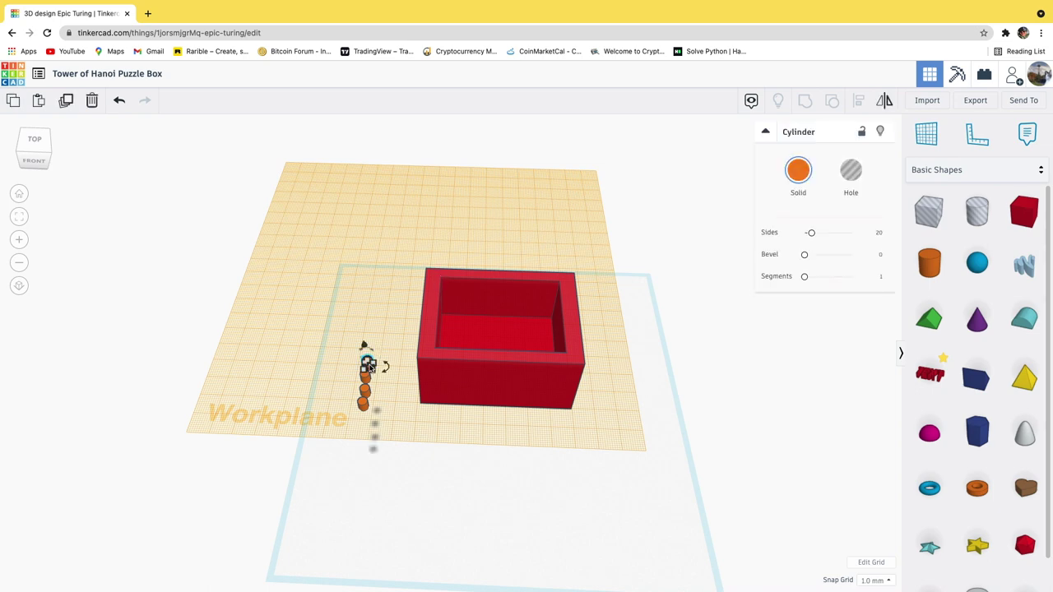
pyautogui.keyDown('shift'); pyautogui.click(430, 300); pyautogui.keyUp('shift')
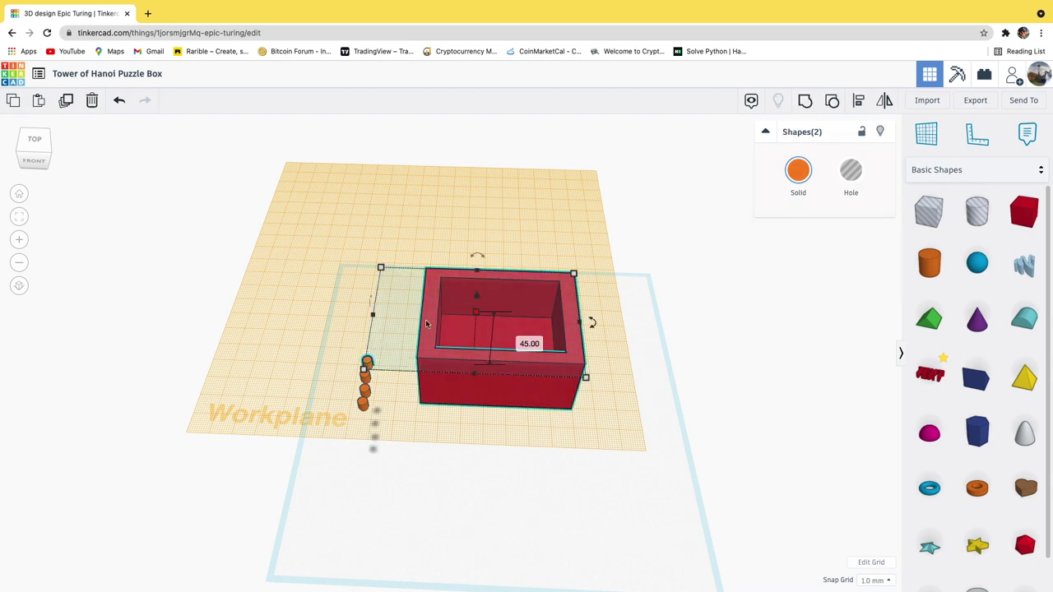
pyautogui.click(860, 104)
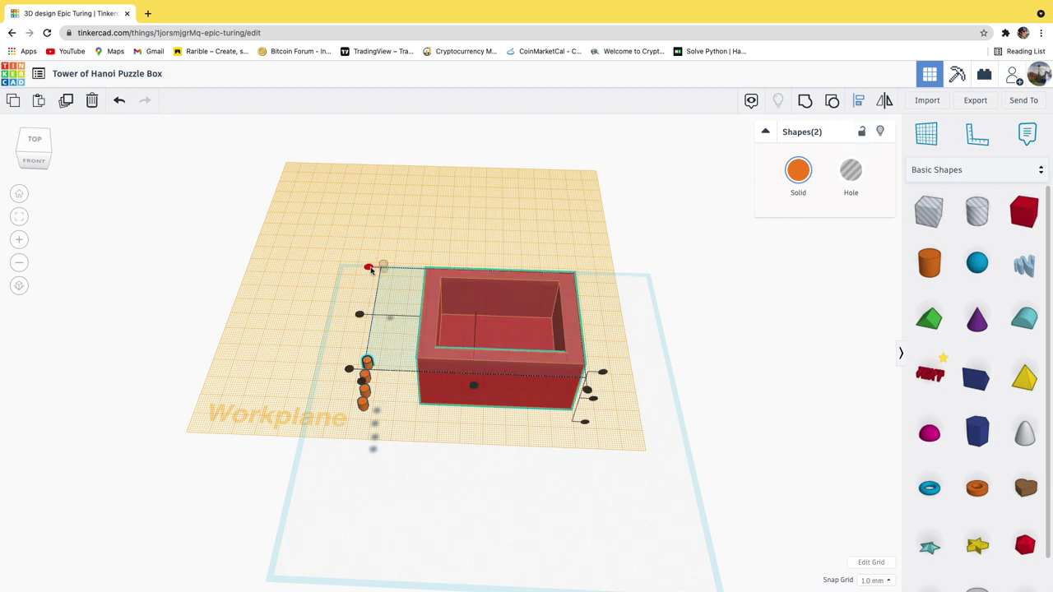
pyautogui.click(369, 269)
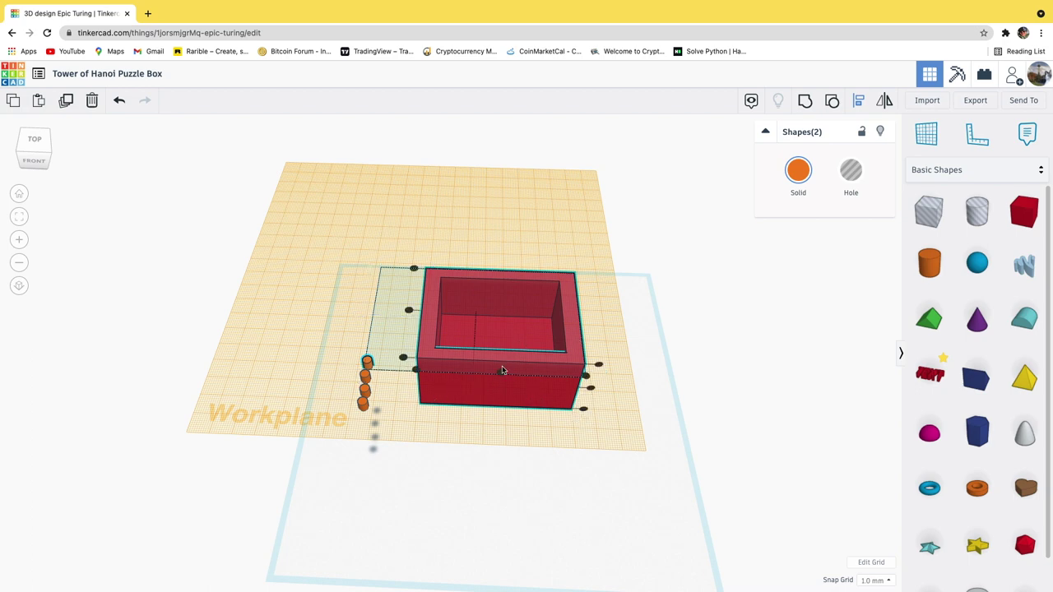
pyautogui.scroll(5, 483, 383)
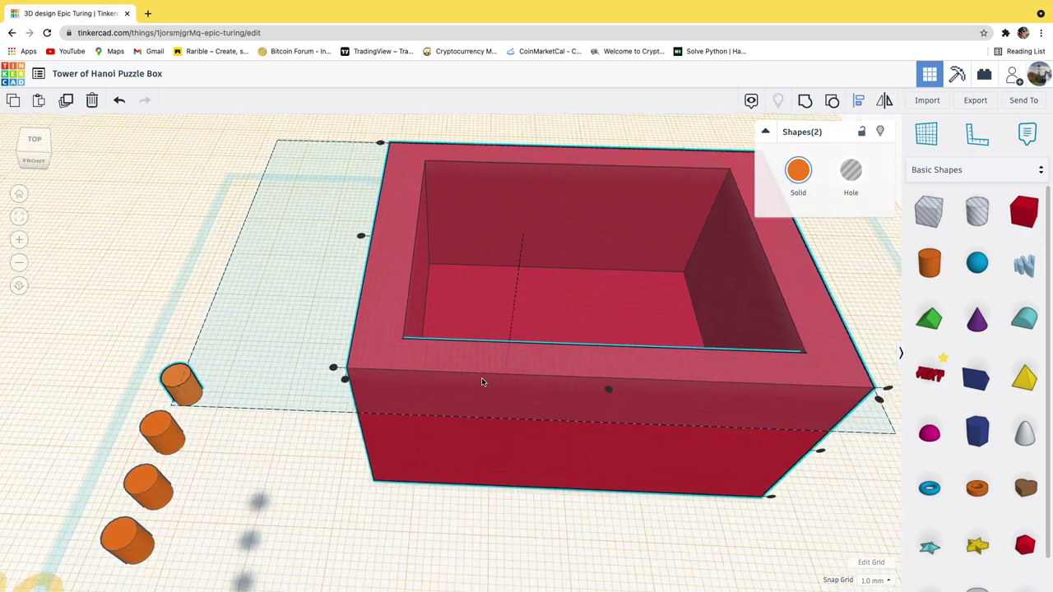
pyautogui.scroll(-2, 430, 246)
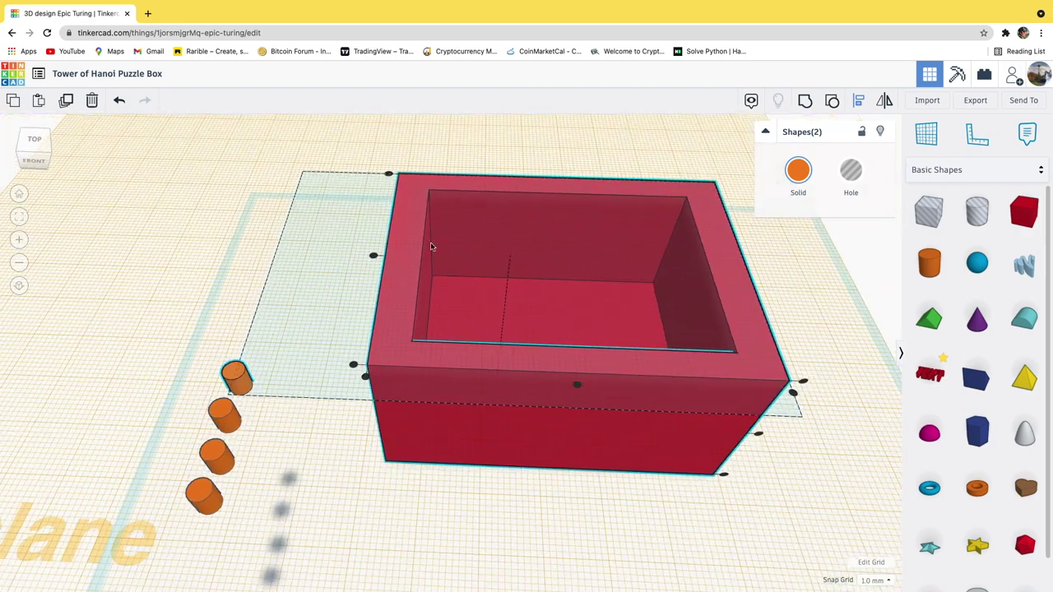
pyautogui.click(390, 176)
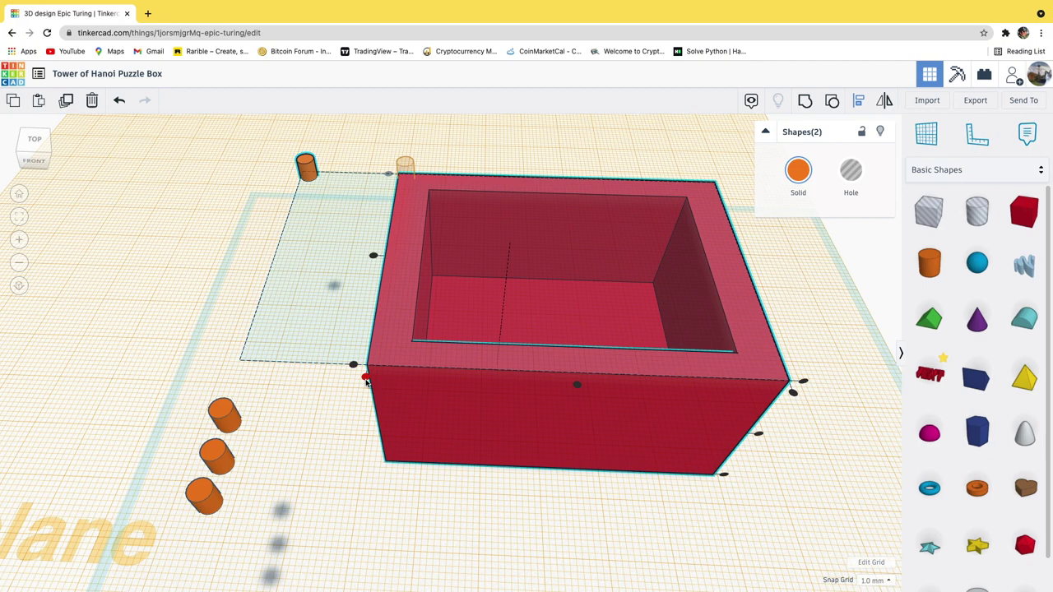
pyautogui.click(366, 379)
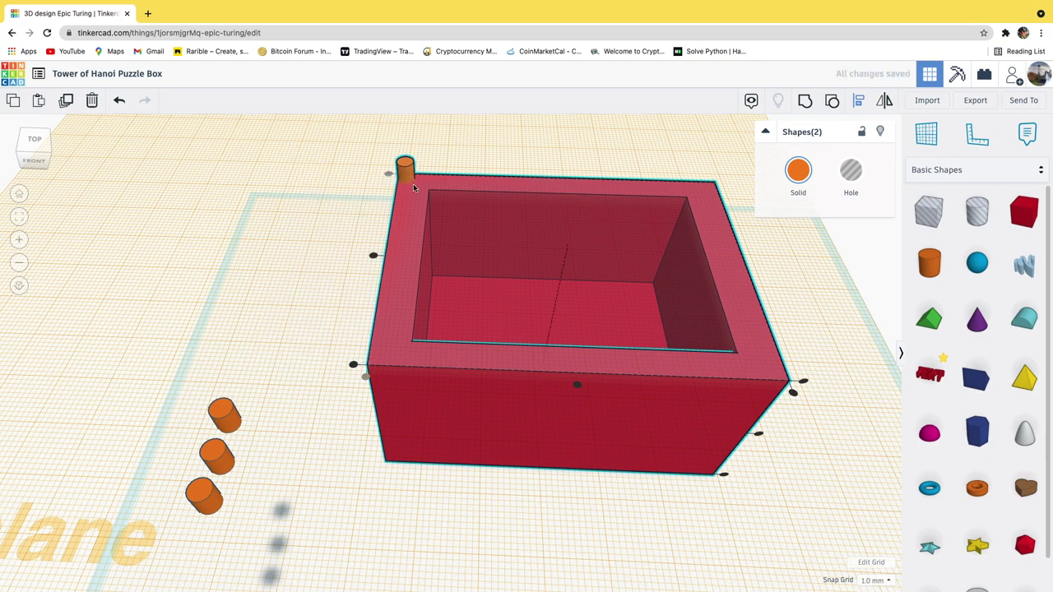
pyautogui.click(307, 406)
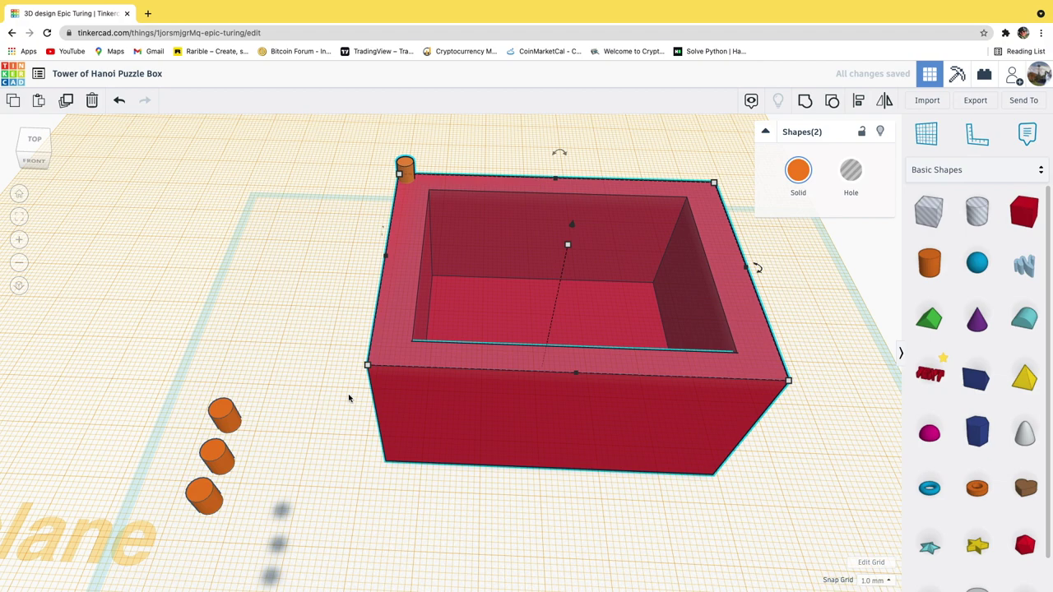
pyautogui.click(320, 488)
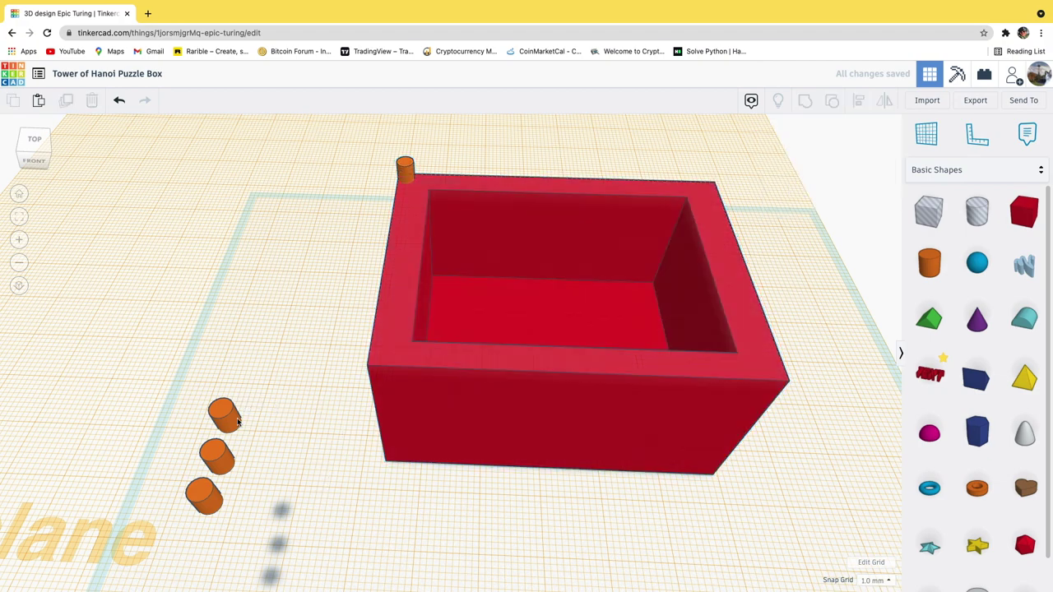
# - Align the rearmost of the three remaining loose cylinders with the box's back and right edges, placing it on the back-right corner
pyautogui.click(238, 422)
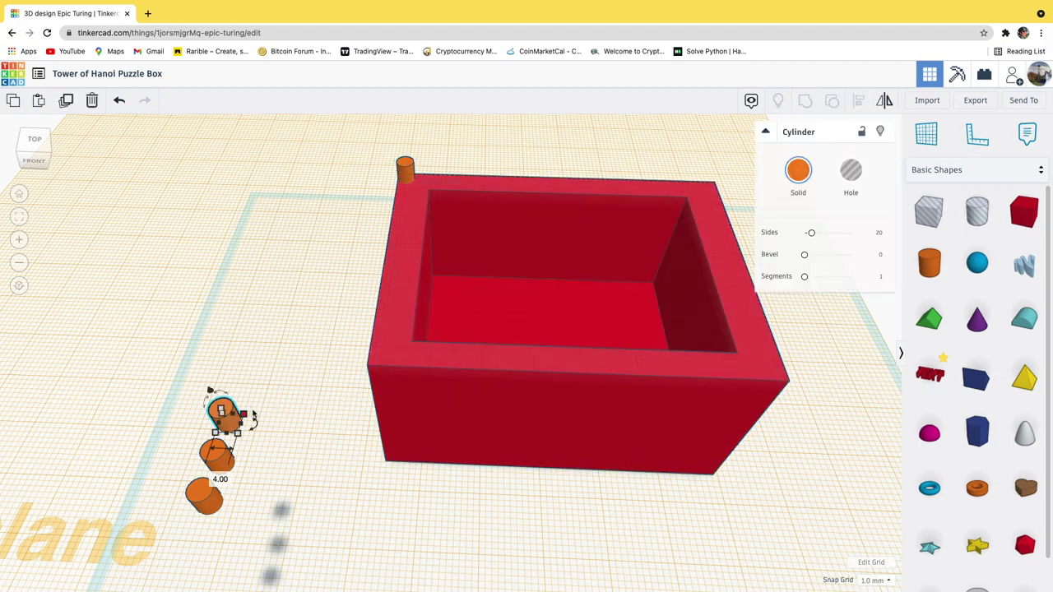
pyautogui.keyDown('shift'); pyautogui.click(505, 411); pyautogui.keyUp('shift')
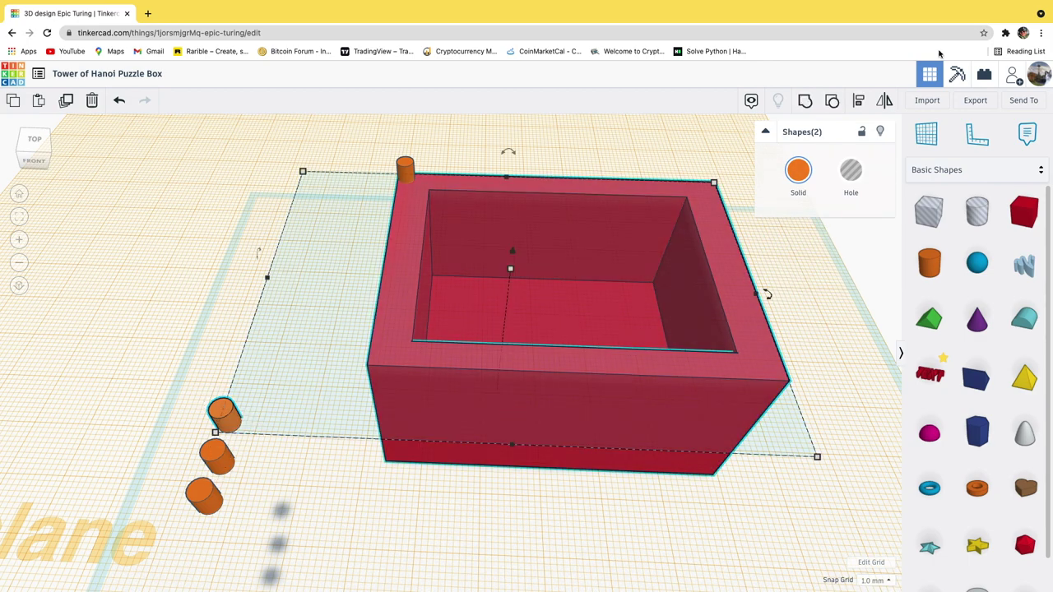
pyautogui.click(861, 99)
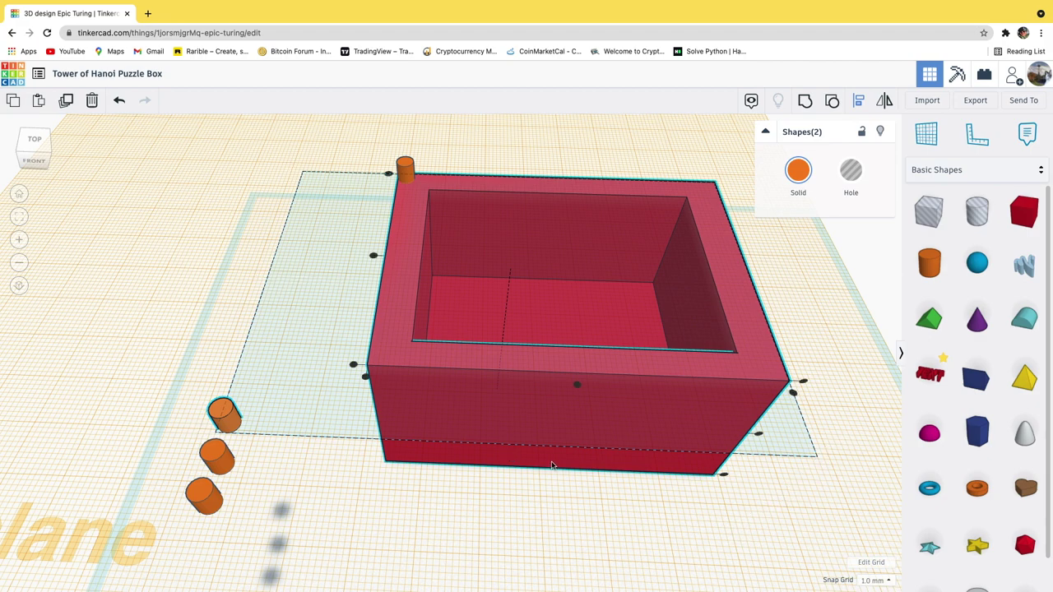
pyautogui.click(389, 177)
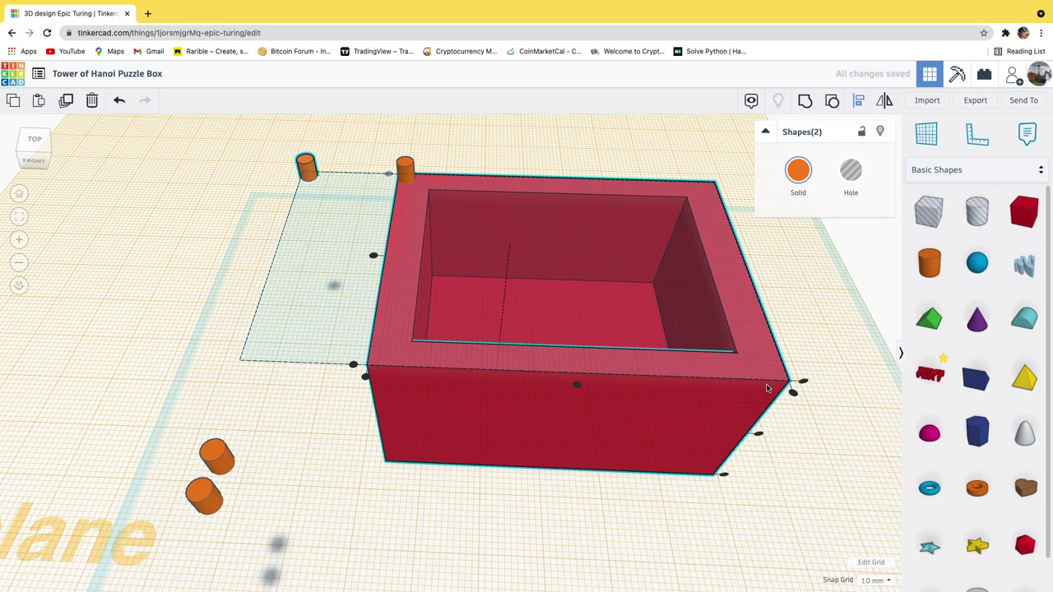
pyautogui.click(794, 395)
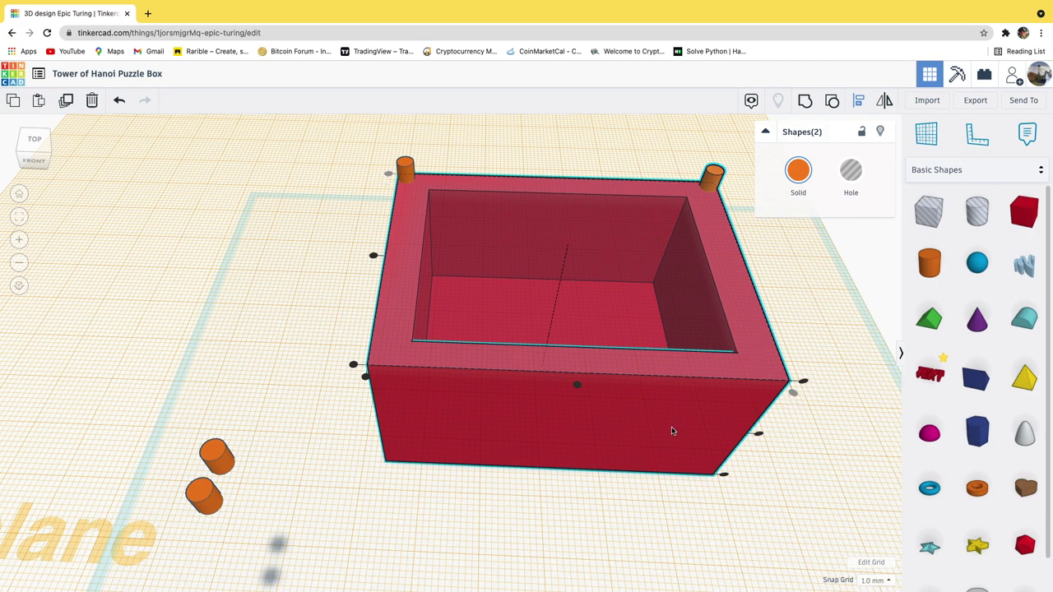
pyautogui.click(320, 484)
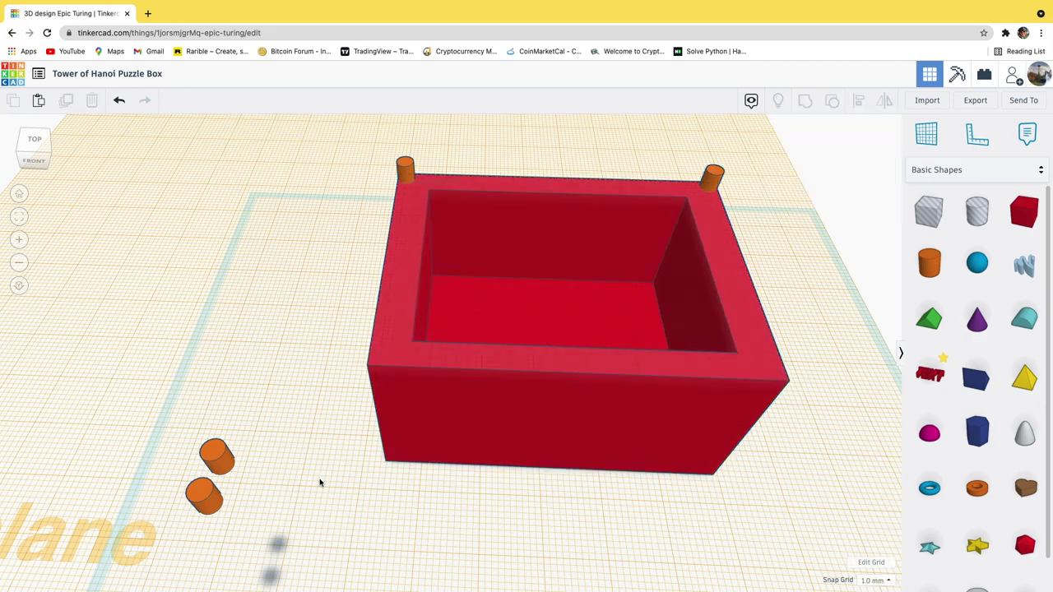
# - Align the rear one of the two loose cylinders with the box's front and left edges, placing it on the front-left corner
pyautogui.click(221, 470)
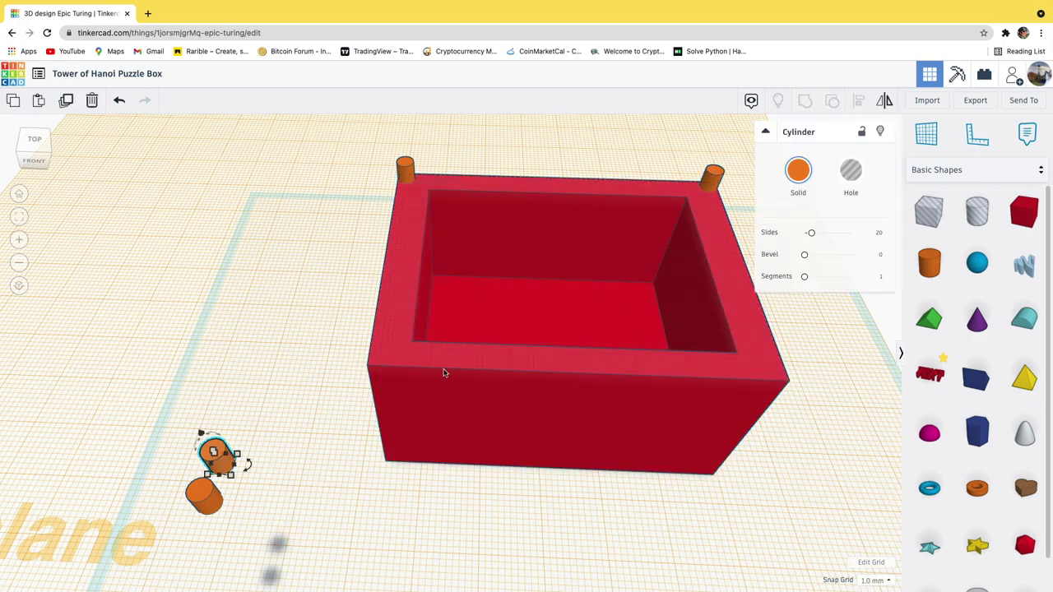
pyautogui.keyDown('shift'); pyautogui.click(512, 405); pyautogui.keyUp('shift')
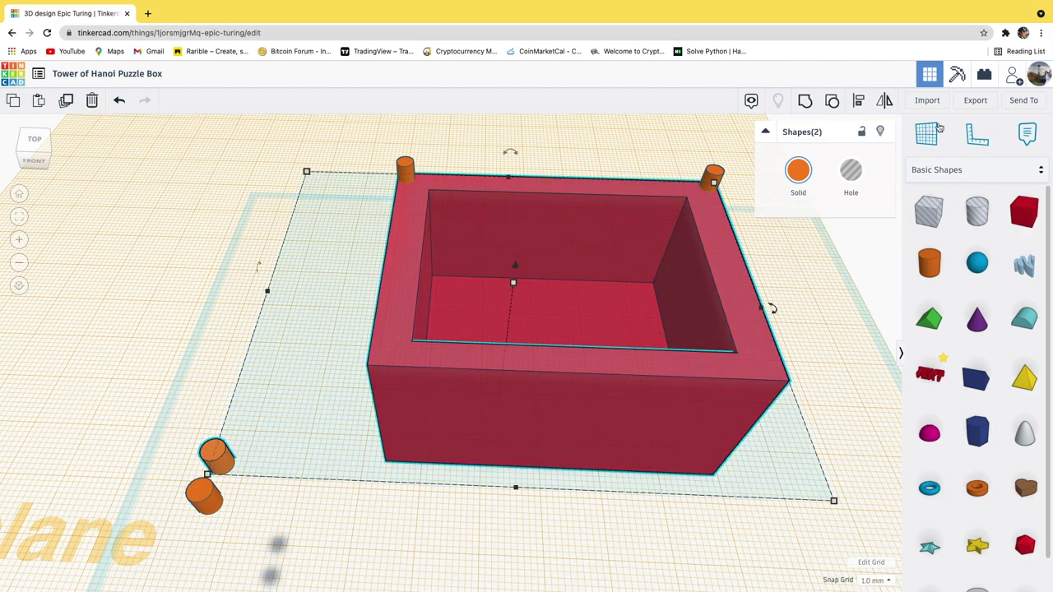
pyautogui.click(862, 103)
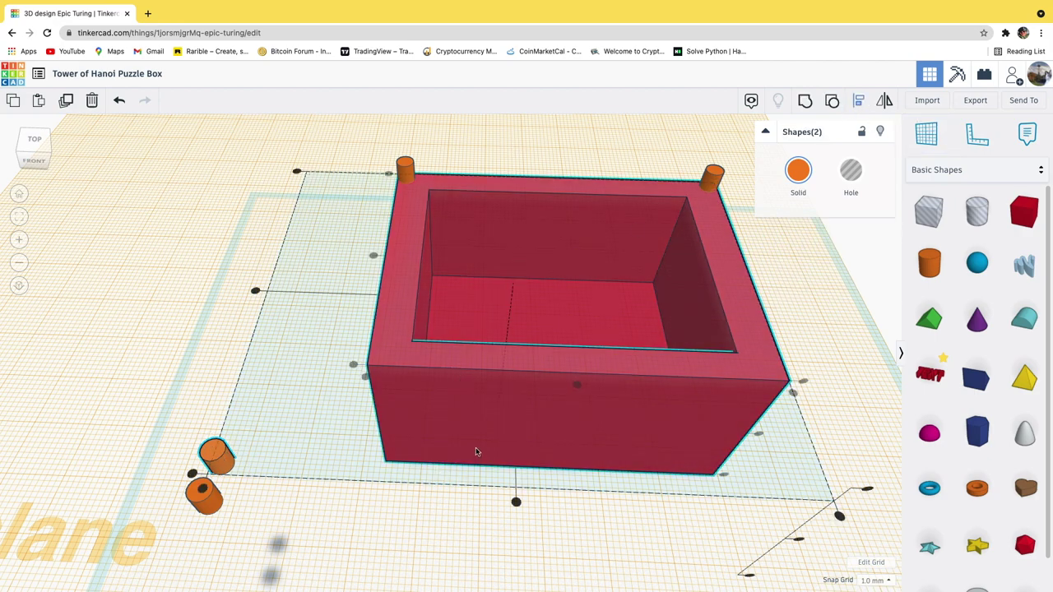
pyautogui.click(353, 366)
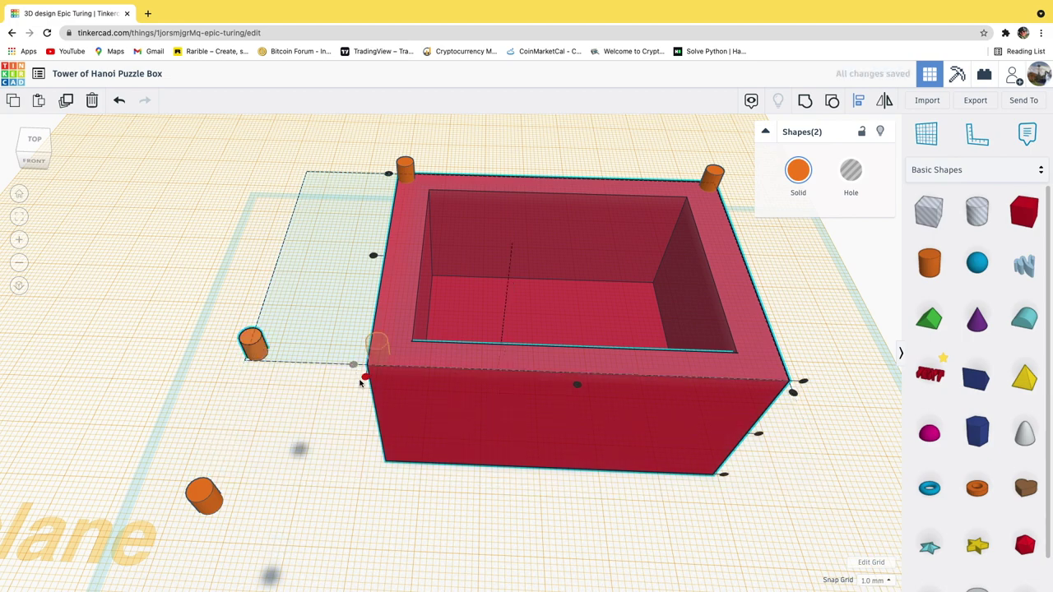
pyautogui.click(365, 379)
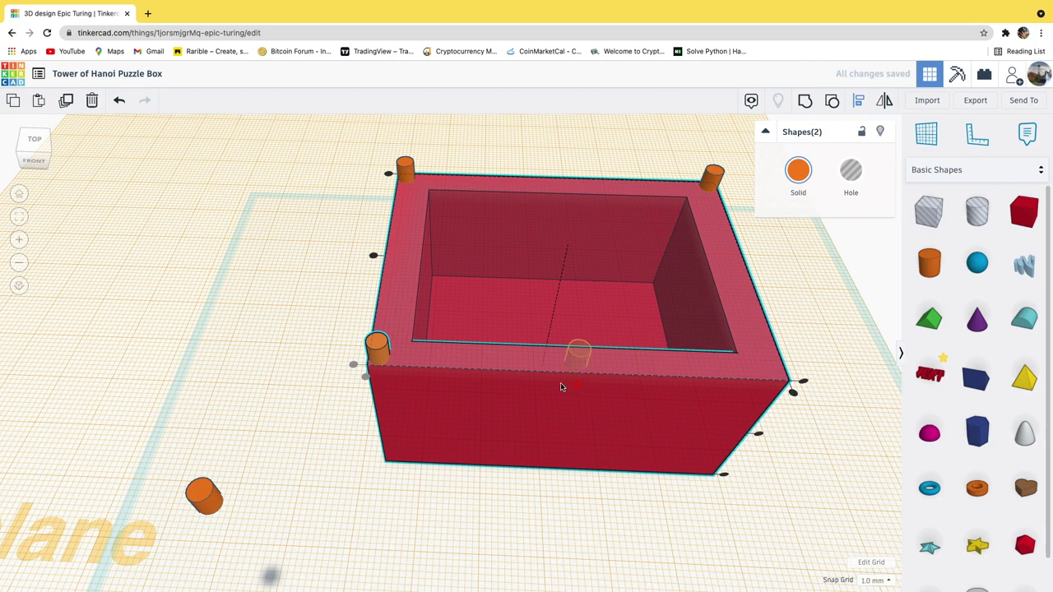
pyautogui.click(353, 498)
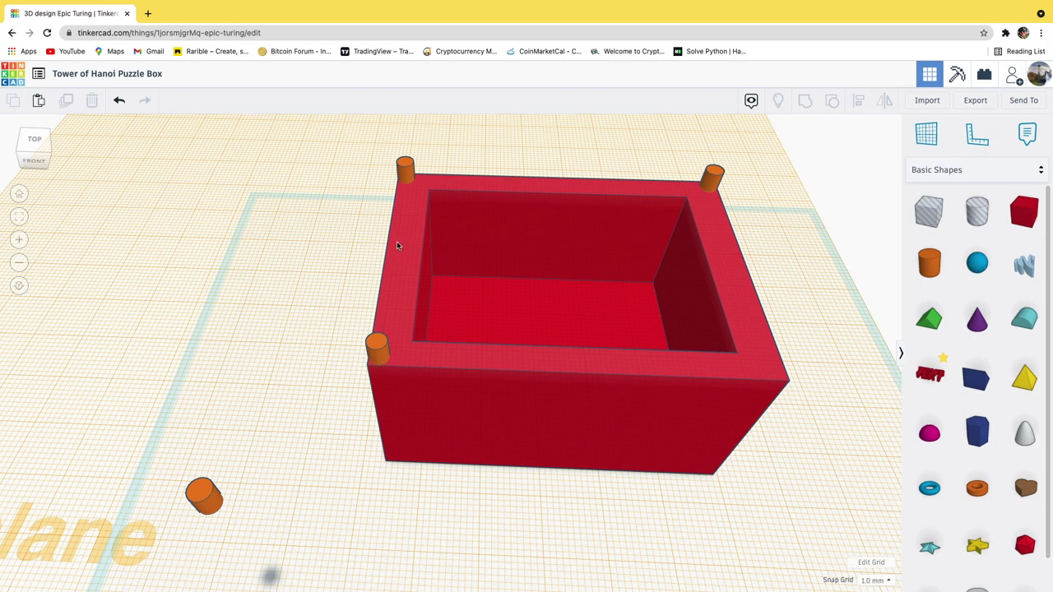
# - Align the last loose cylinder with the box's right and front edges, placing it on the front-right corner
pyautogui.moveTo(308, 414); pyautogui.dragTo(163, 463, button='middle')
pyautogui.click(159, 465)
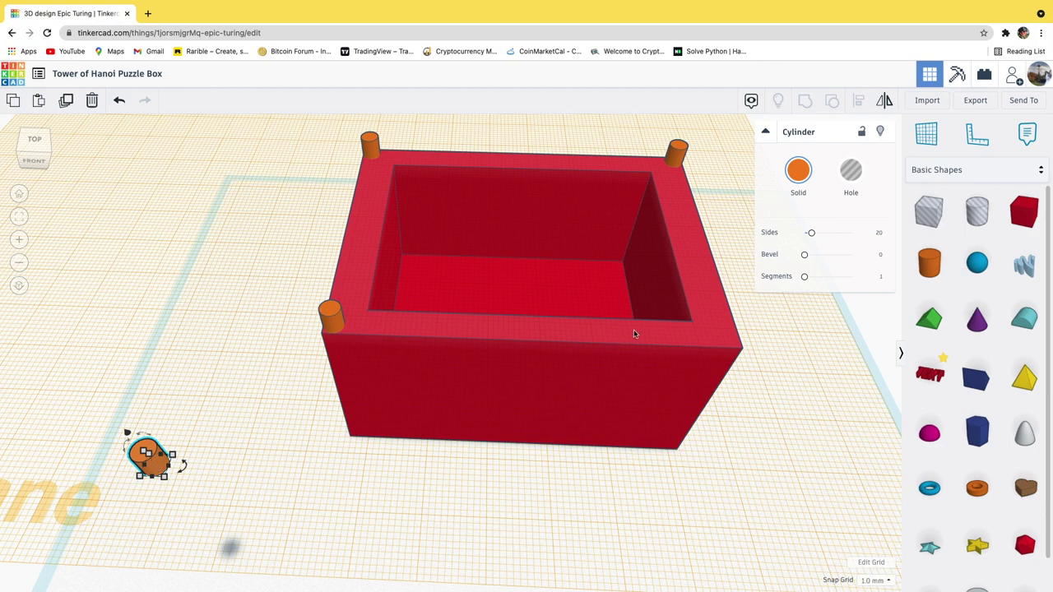
pyautogui.keyDown('shift'); pyautogui.click(431, 396); pyautogui.keyUp('shift')
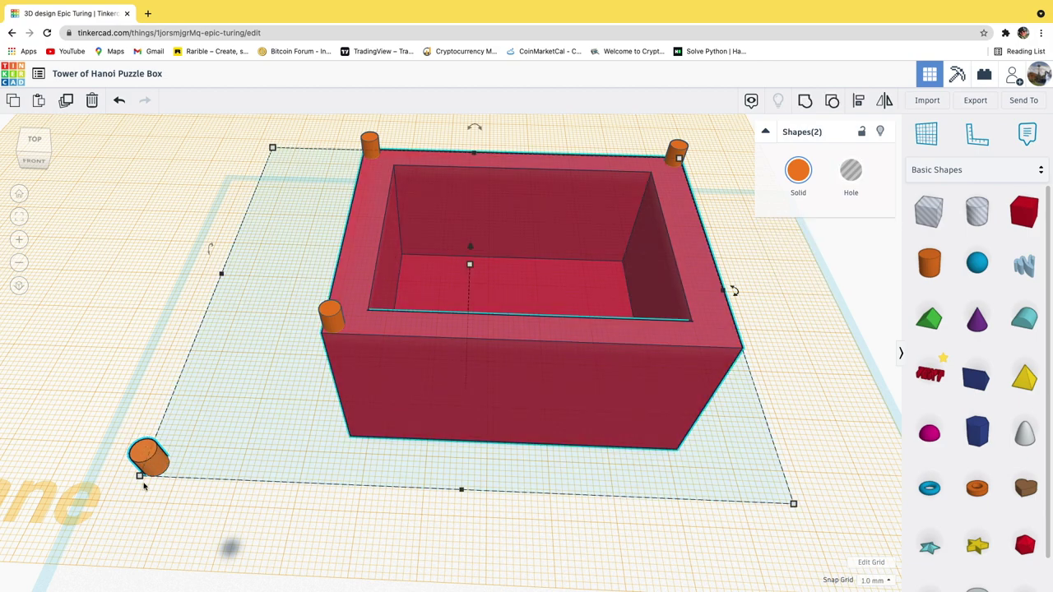
pyautogui.click(859, 102)
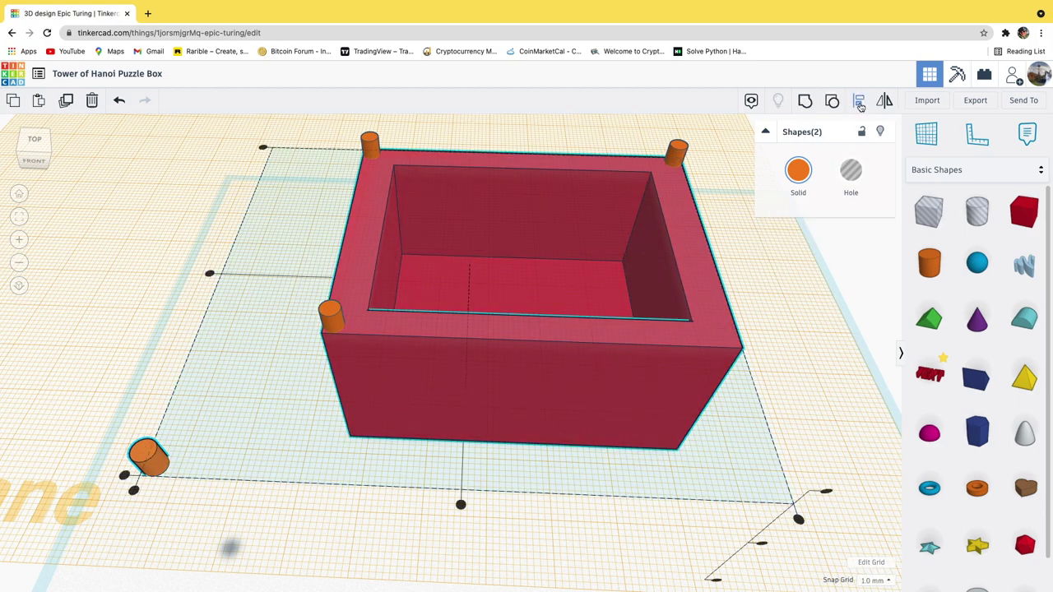
pyautogui.click(602, 430)
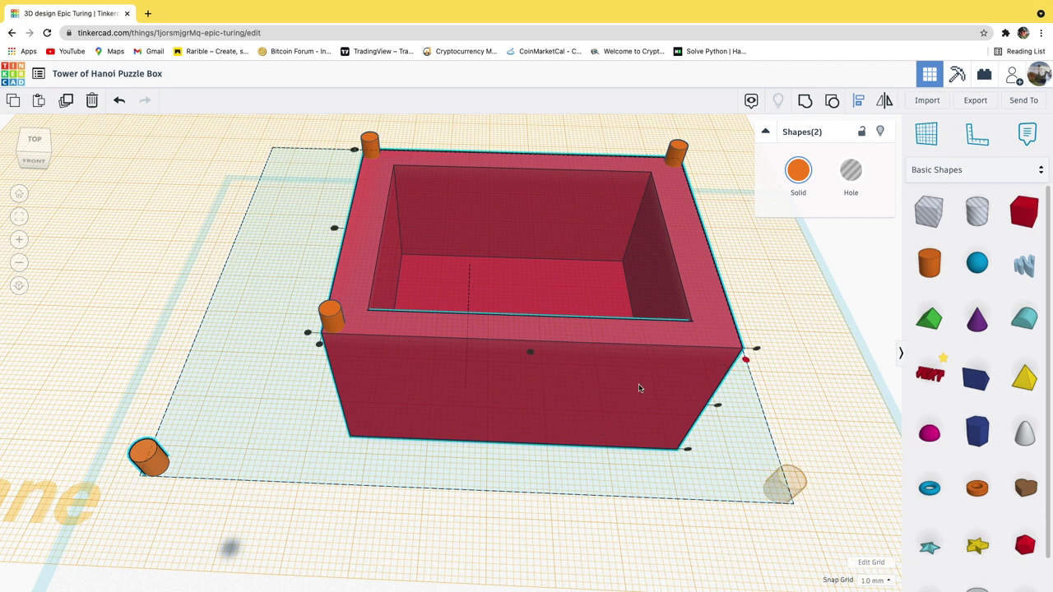
pyautogui.click(746, 360)
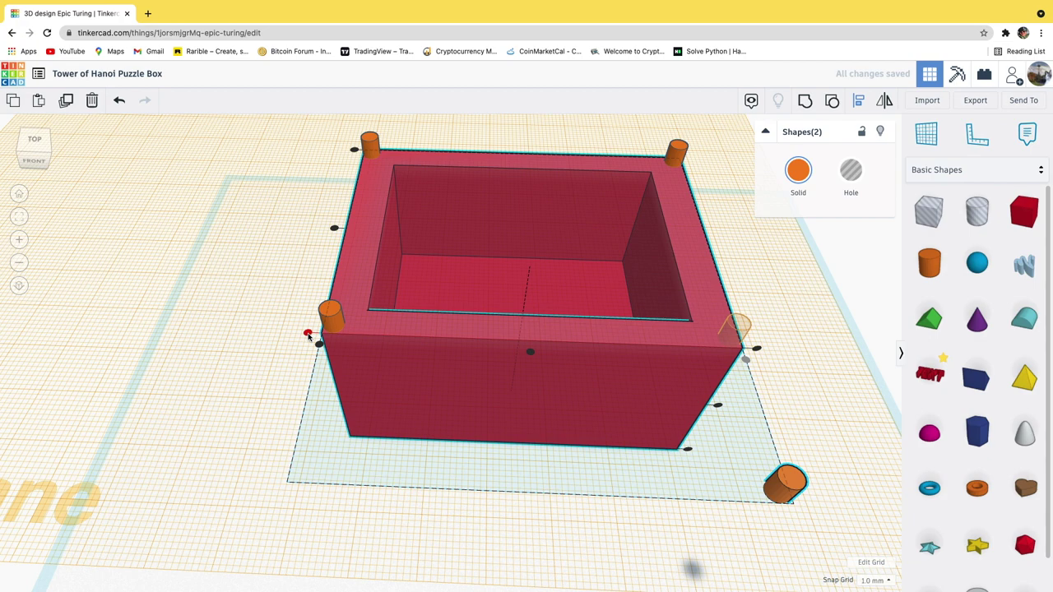
pyautogui.click(308, 334)
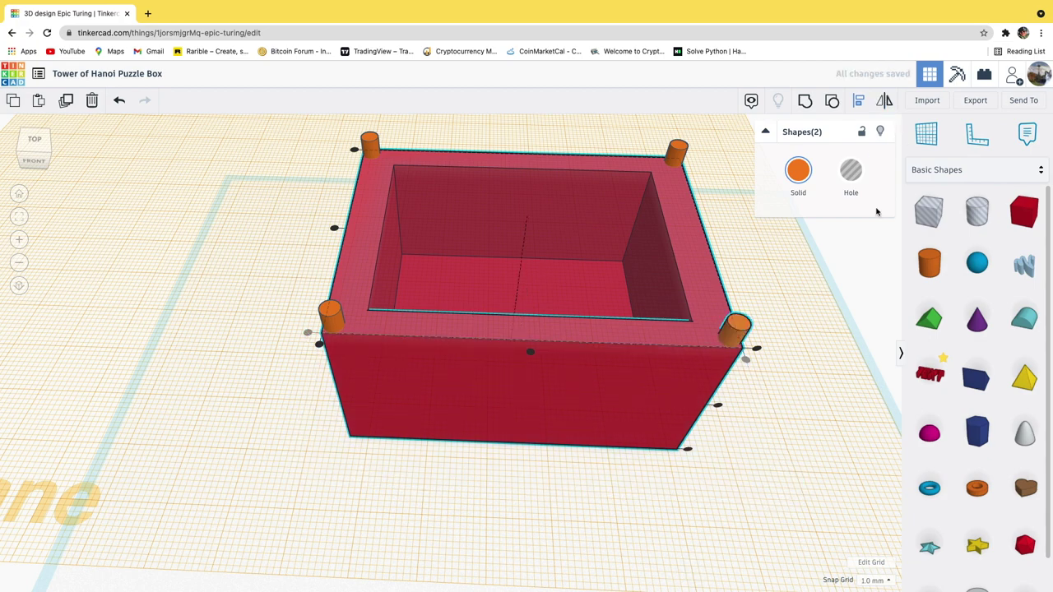
# - Return the workplane from the box's top rim to the default base plane
pyautogui.click(934, 133)
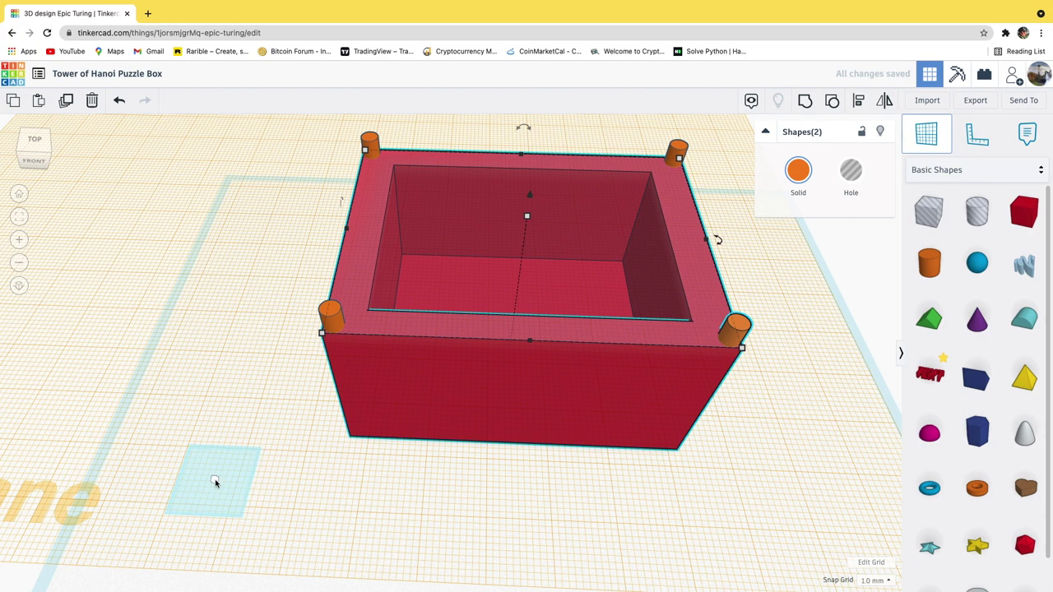
pyautogui.click(306, 395)
pyautogui.scroll(2, 482, 431)
pyautogui.scroll(-5, 482, 431)
pyautogui.click(499, 394)
pyautogui.scroll(3, 497, 385)
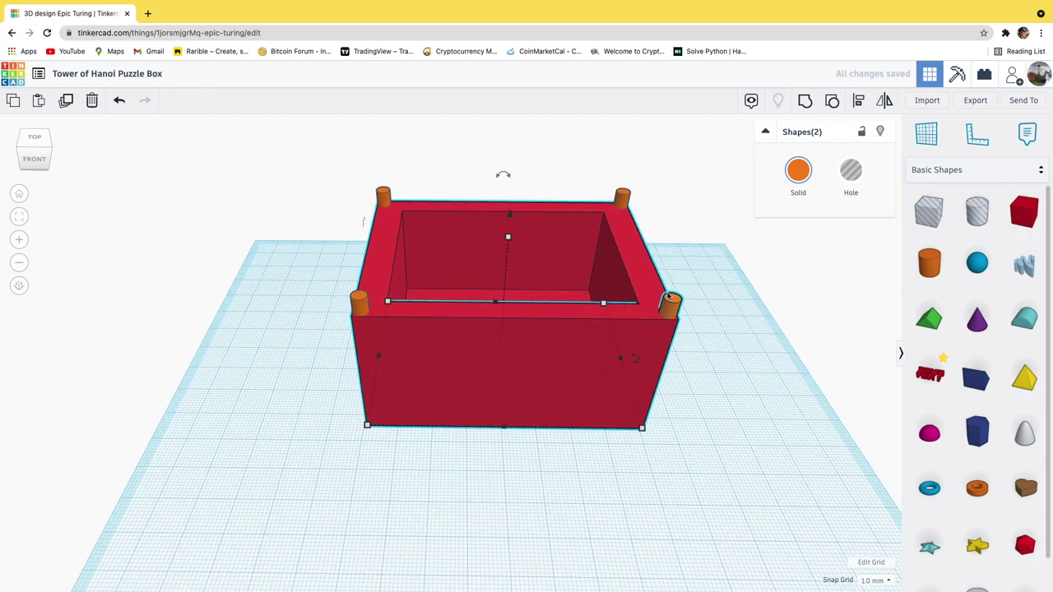
# - Move the front-left corner cylinder 2 mm to the right and 2 mm back, in from the box's edges
pyautogui.moveTo(405, 402); pyautogui.dragTo(330, 430, button='right')
pyautogui.scroll(3, 330, 431)
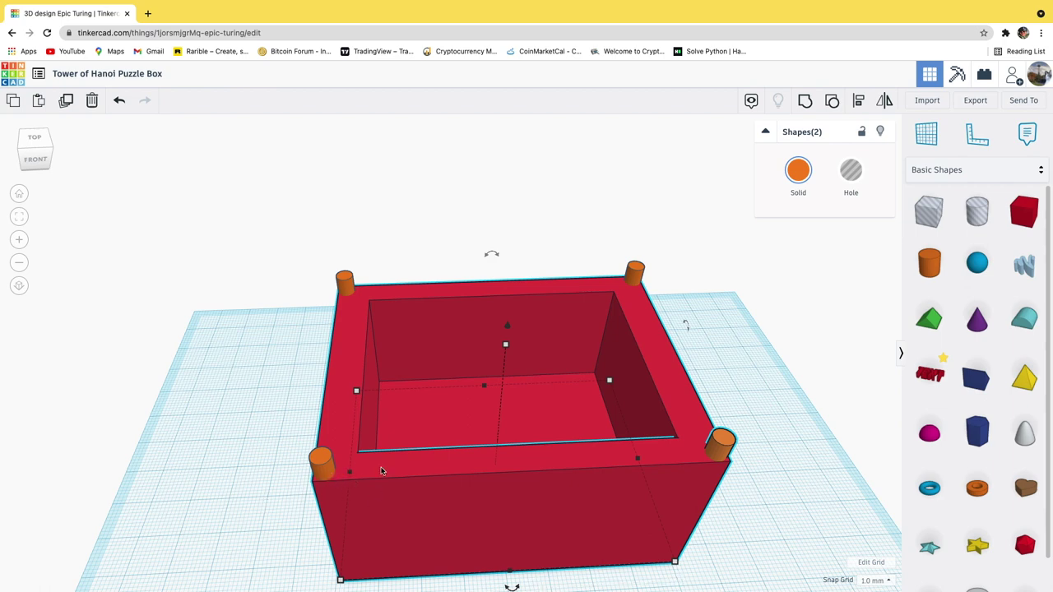
pyautogui.click(878, 581)
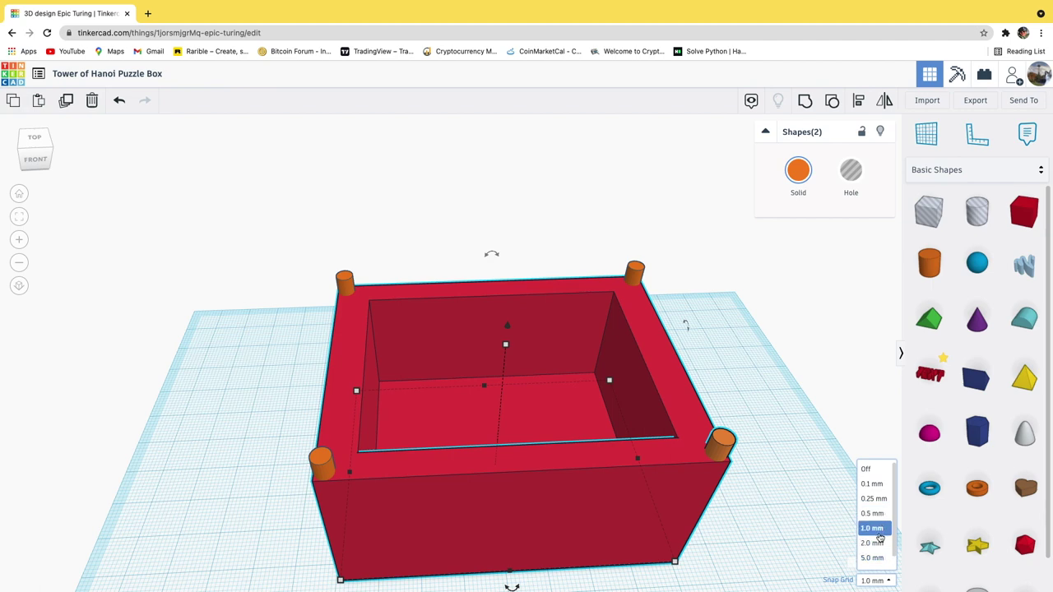
pyautogui.click(278, 522)
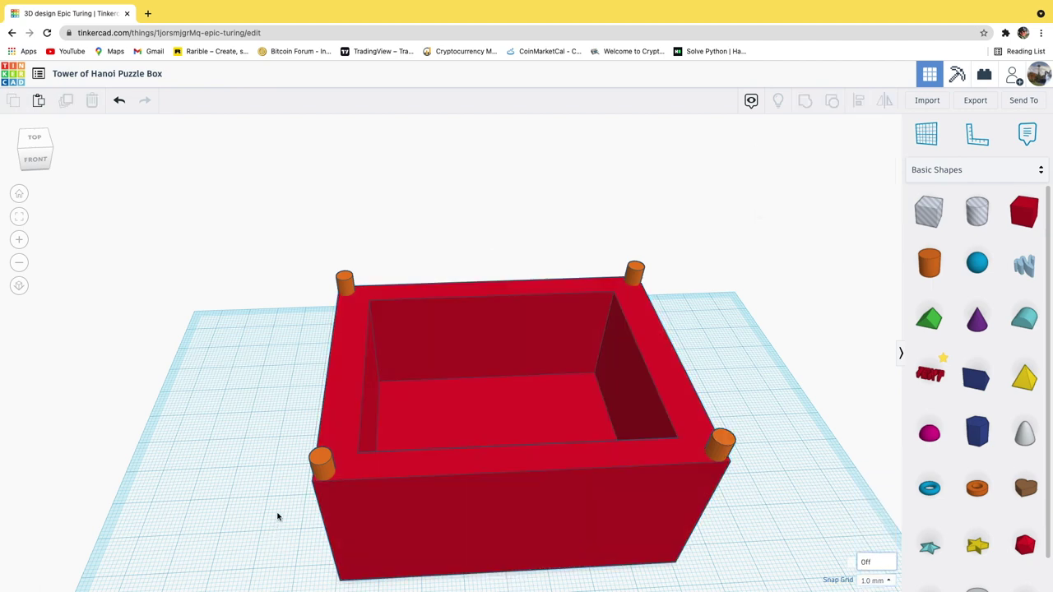
pyautogui.click(322, 466)
pyautogui.moveTo(314, 464)
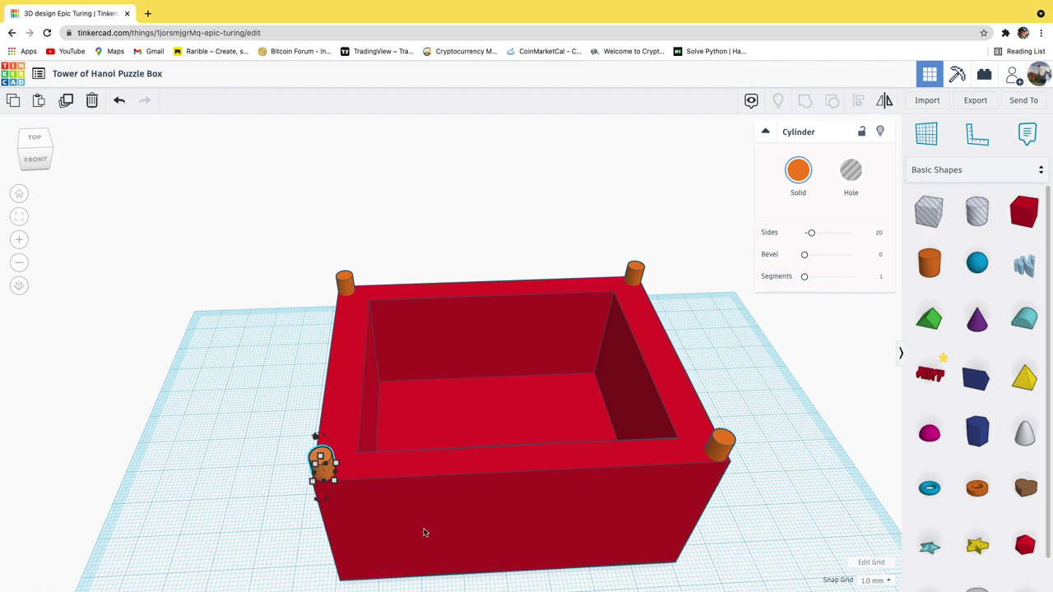
pyautogui.press('Right')
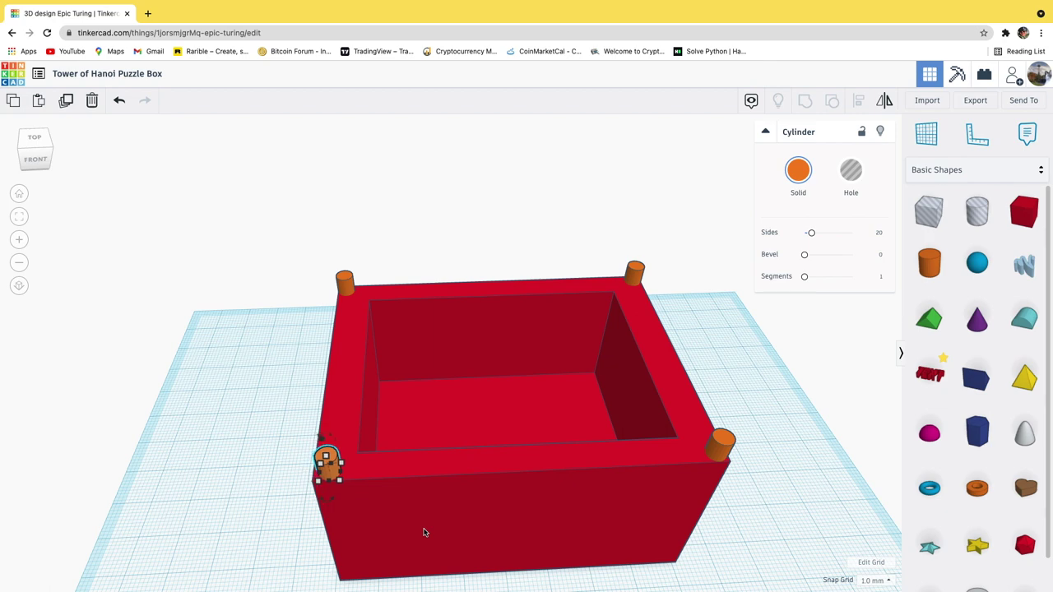
pyautogui.press('Right')
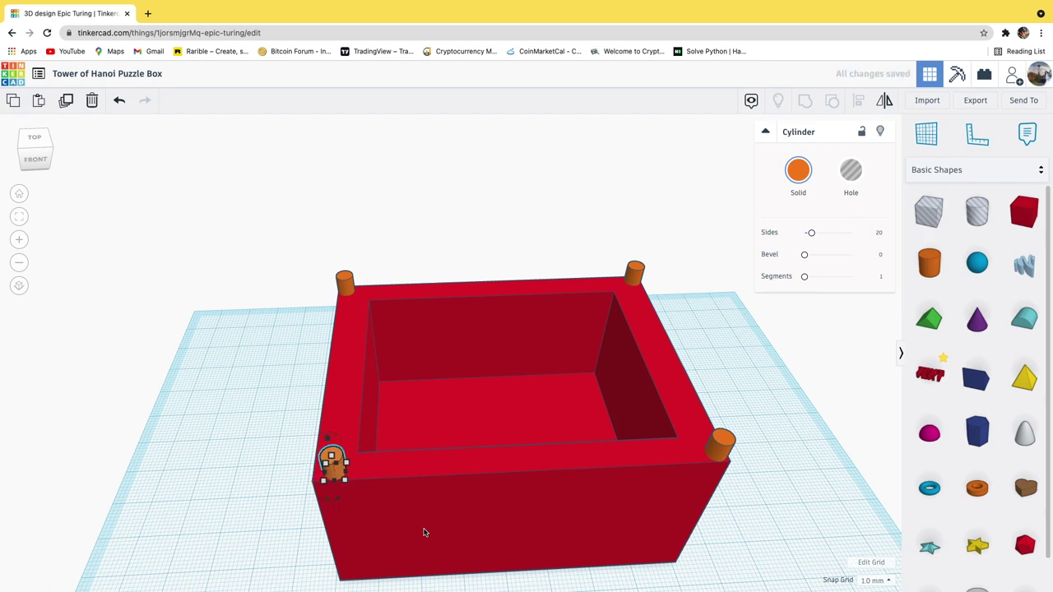
pyautogui.press('Up')
pyautogui.press('Up')
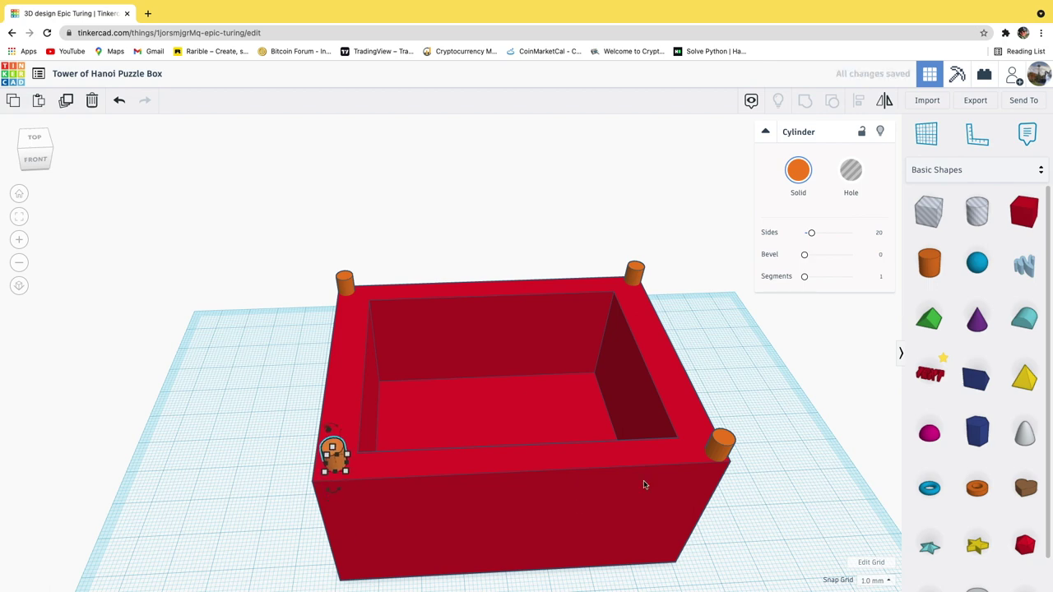
pyautogui.click(254, 521)
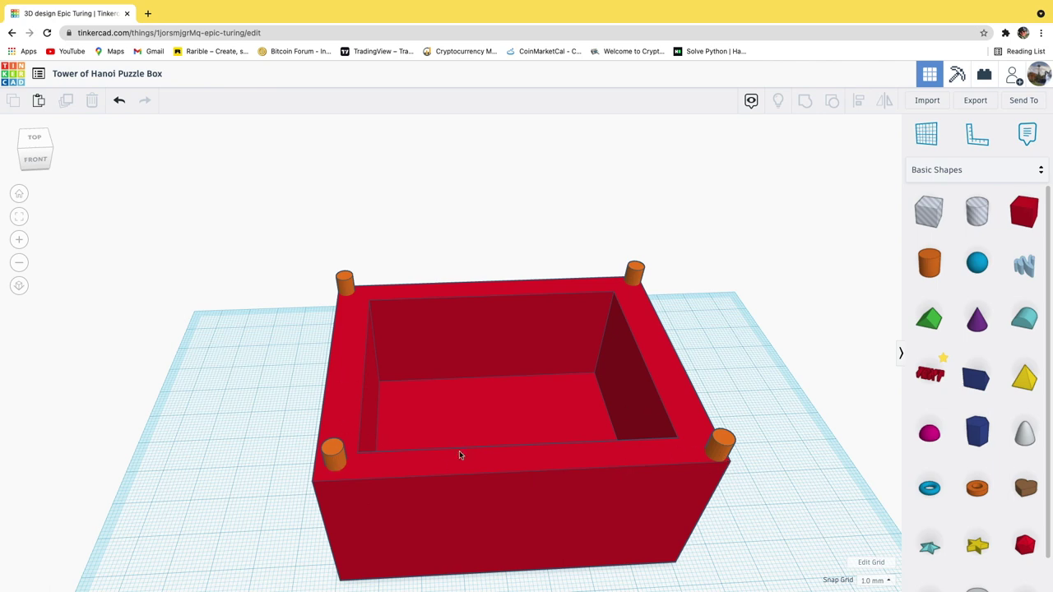
# - Move the front-right corner cylinder 2 mm to the left and 2 mm back, in from the box's edges
pyautogui.click(723, 445)
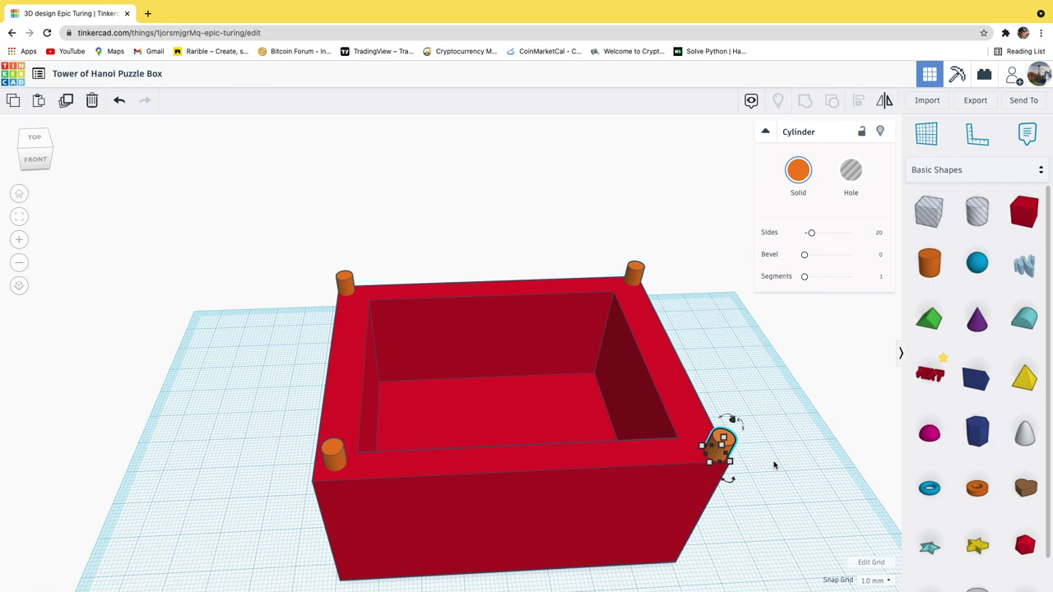
pyautogui.press('Left')
pyautogui.press('Left')
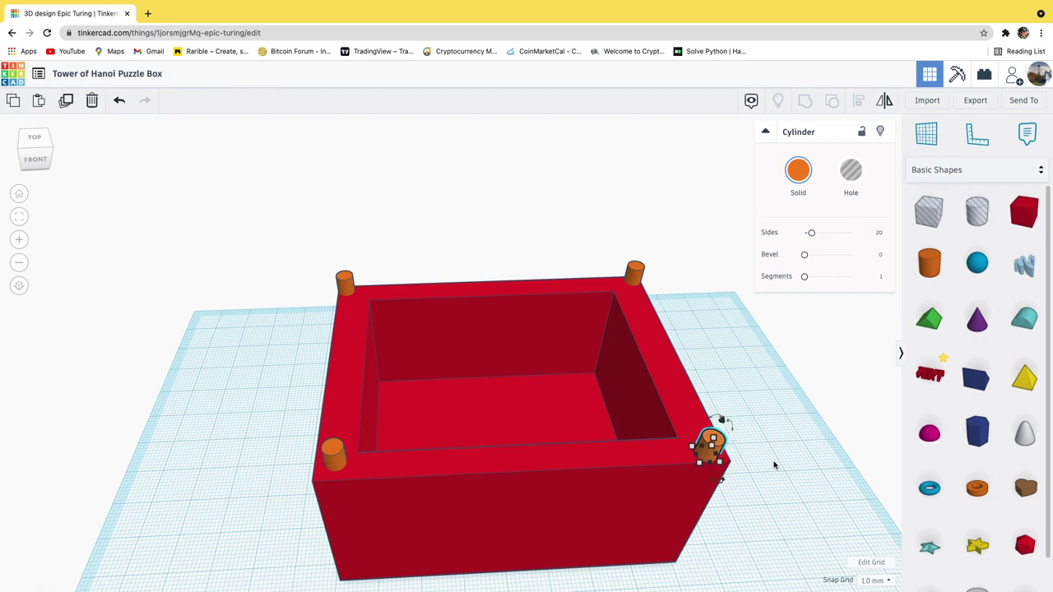
pyautogui.press('Up')
pyautogui.press('Up')
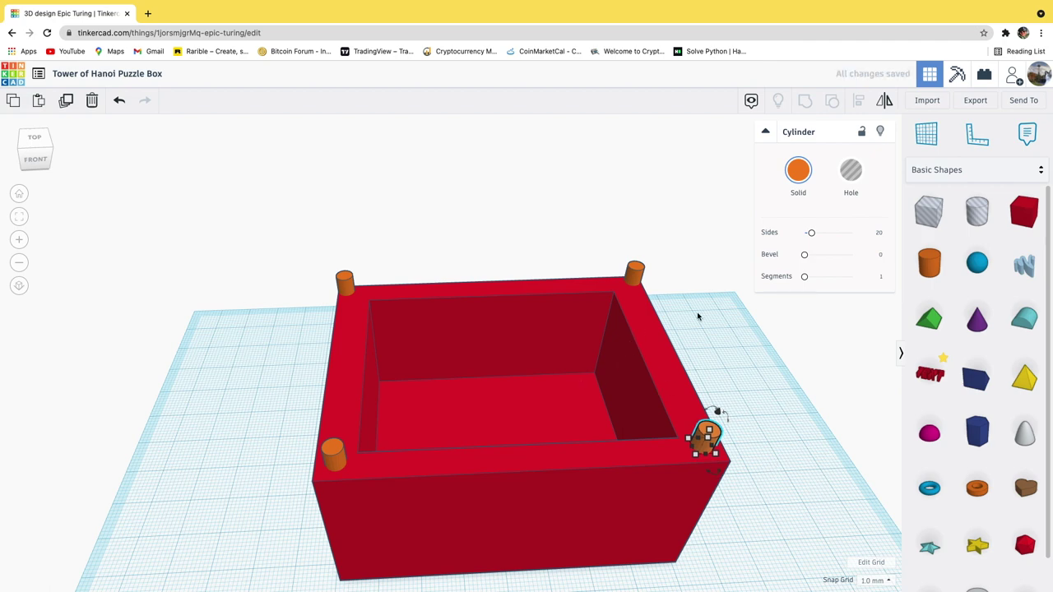
# - Move the back-left corner cylinder 2 mm to the right and 2 mm forward on the box's rim
pyautogui.scroll(5, 703, 330)
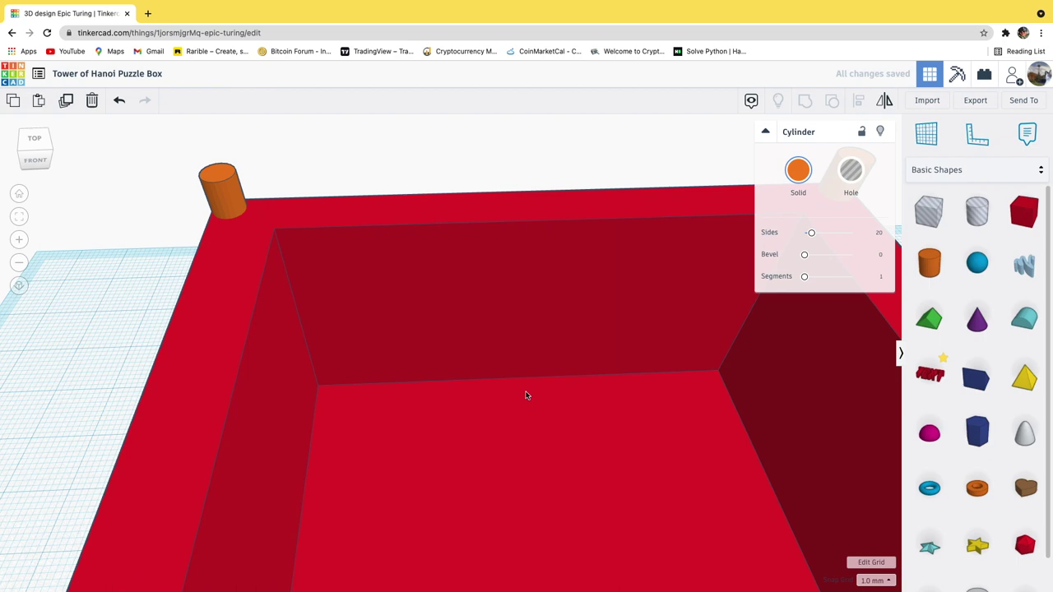
pyautogui.scroll(-3, 528, 389)
pyautogui.moveTo(532, 390); pyautogui.dragTo(386, 288, button='right')
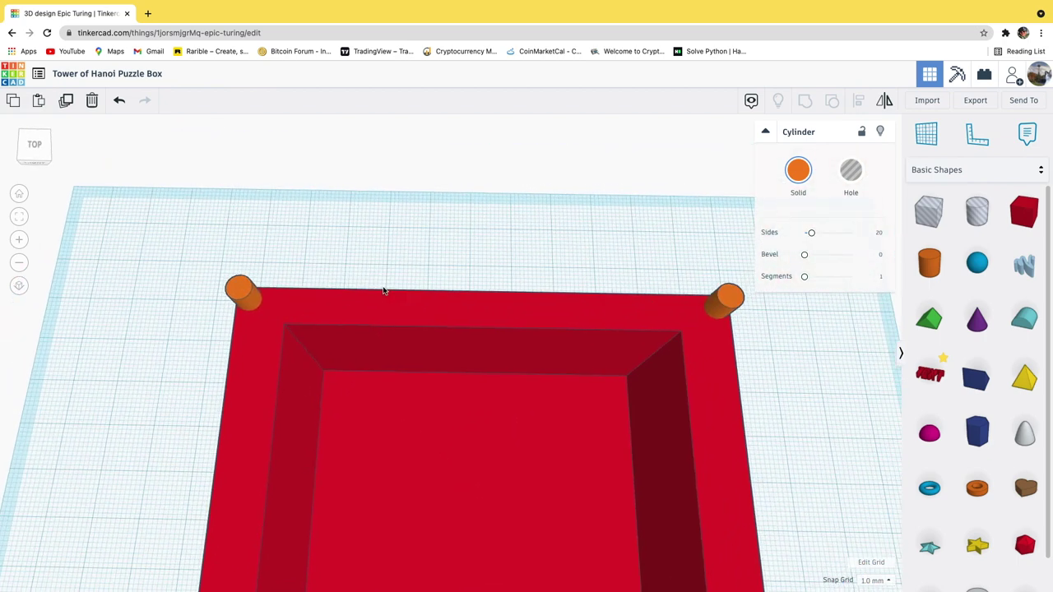
pyautogui.click(254, 291)
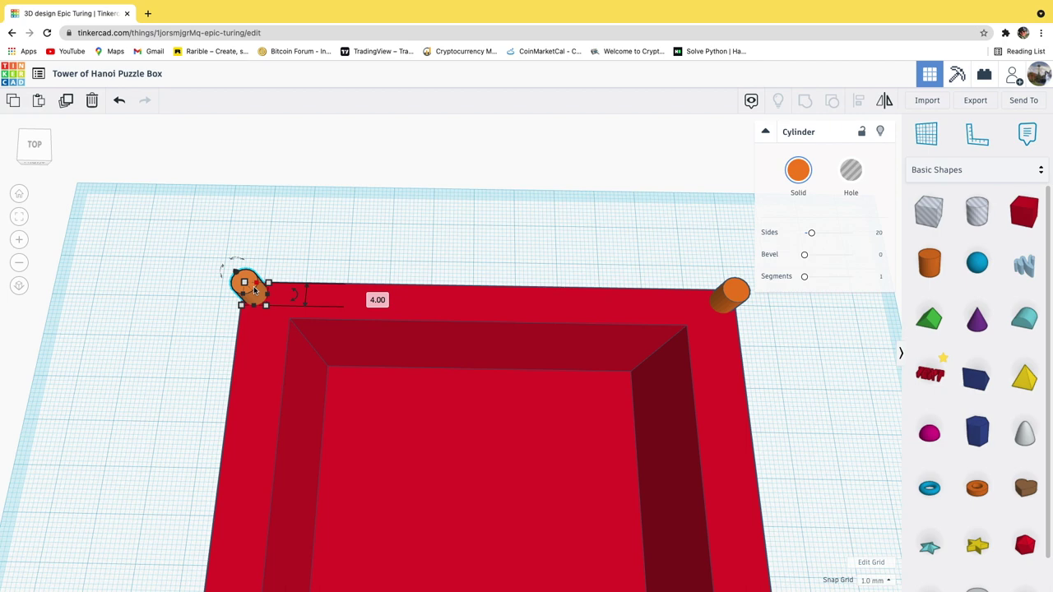
pyautogui.press('Right')
pyautogui.press('Right')
pyautogui.press('Right')
pyautogui.press('Right')
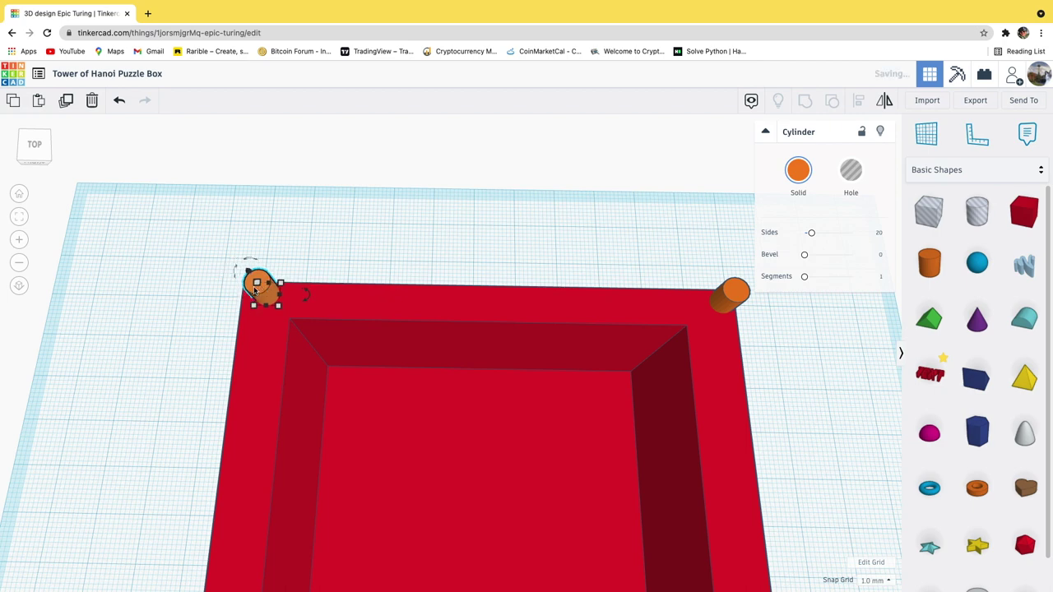
pyautogui.press('Down')
pyautogui.press('Down')
pyautogui.press('Down')
pyautogui.press('Down')
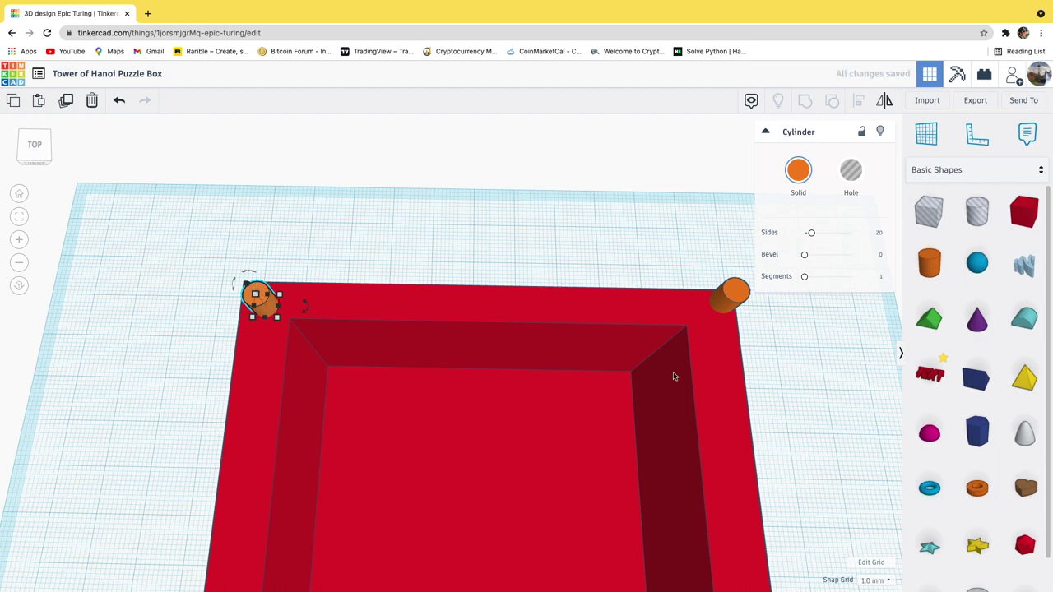
pyautogui.press('Escape')
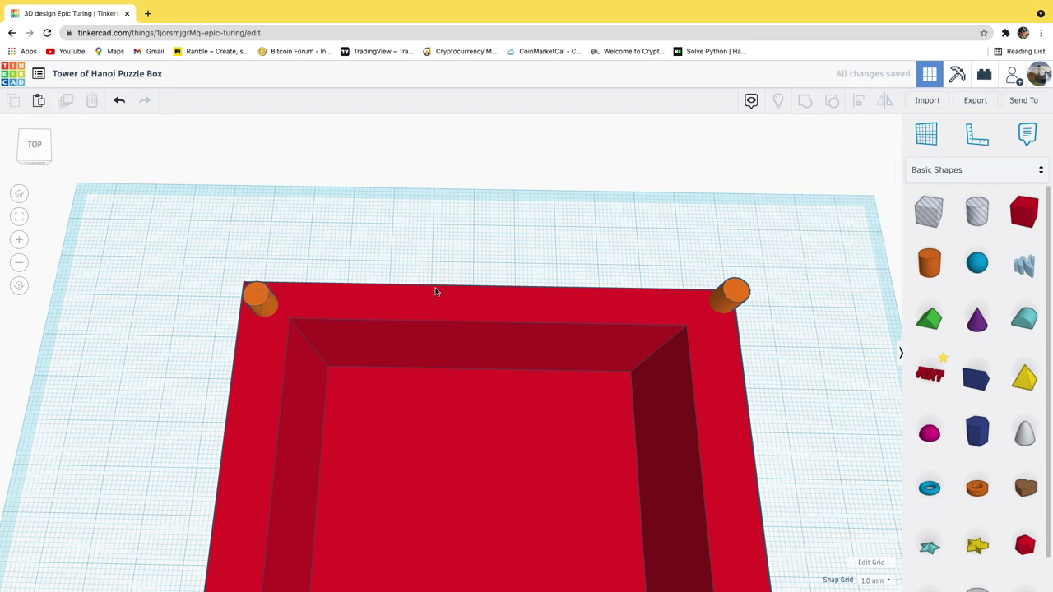
# - Move the back-right corner cylinder 2 mm to the left and 2 mm forward on the box's rim
pyautogui.click(737, 301)
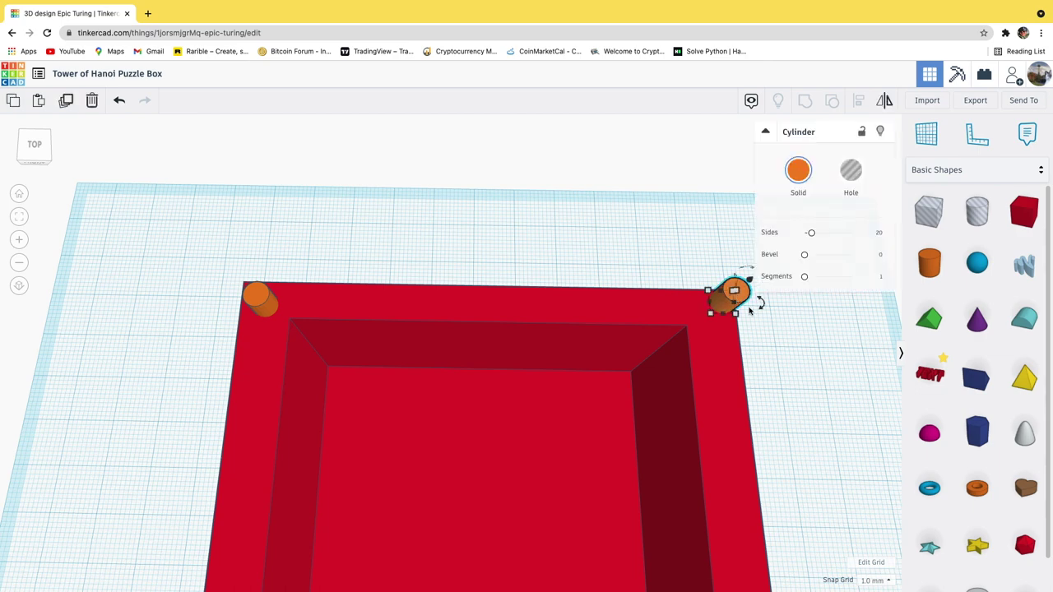
pyautogui.press('Left')
pyautogui.press('Left')
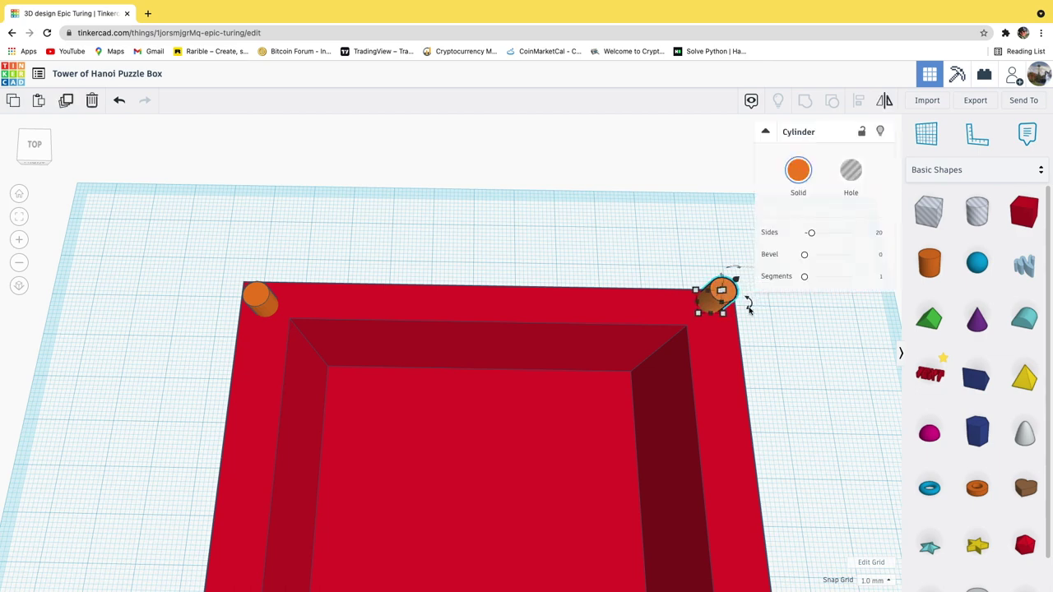
pyautogui.press('Down')
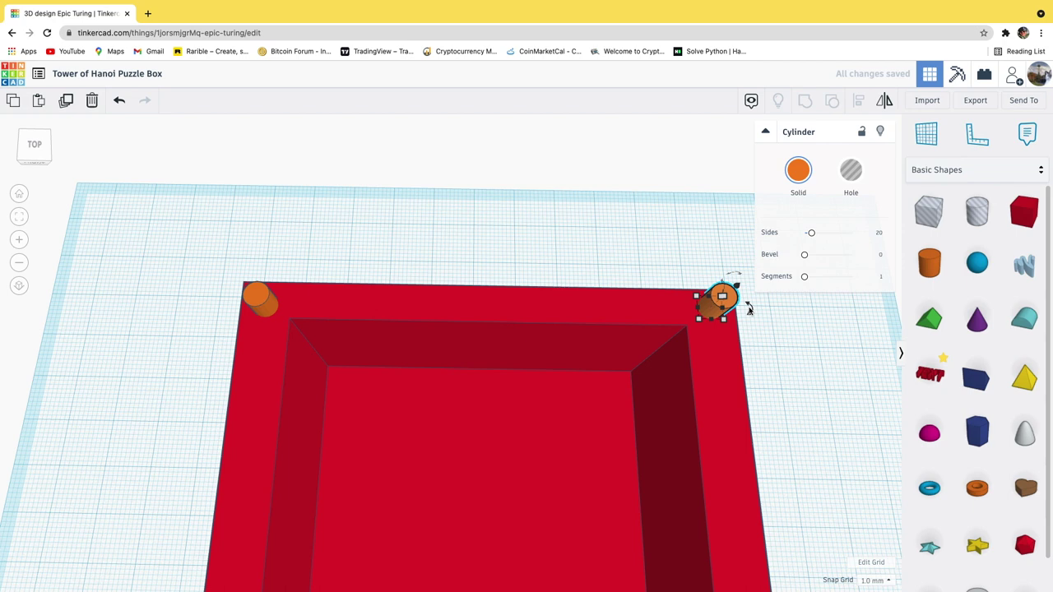
pyautogui.press('Down')
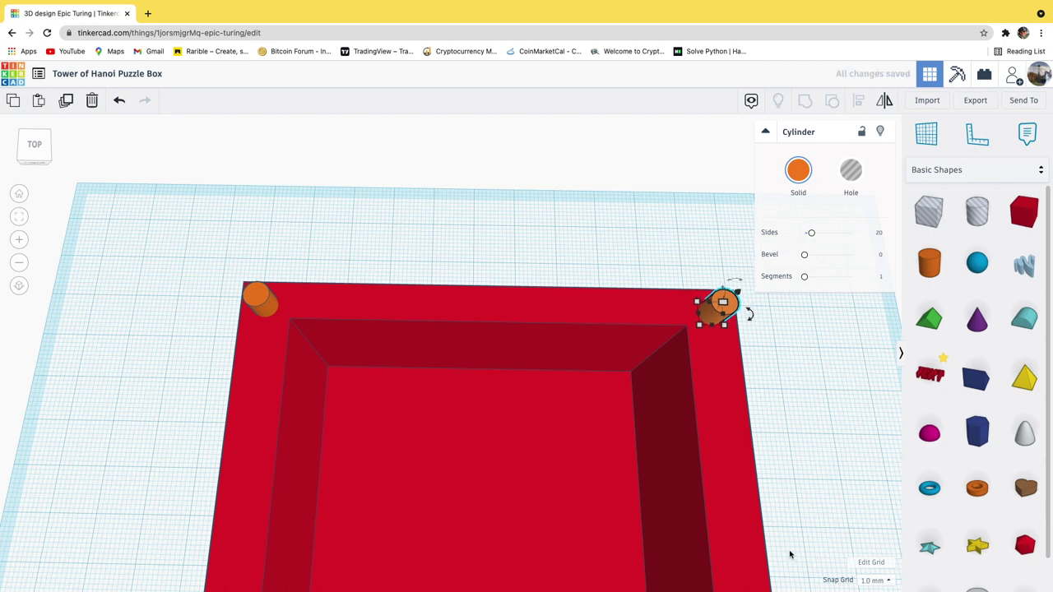
pyautogui.click(888, 581)
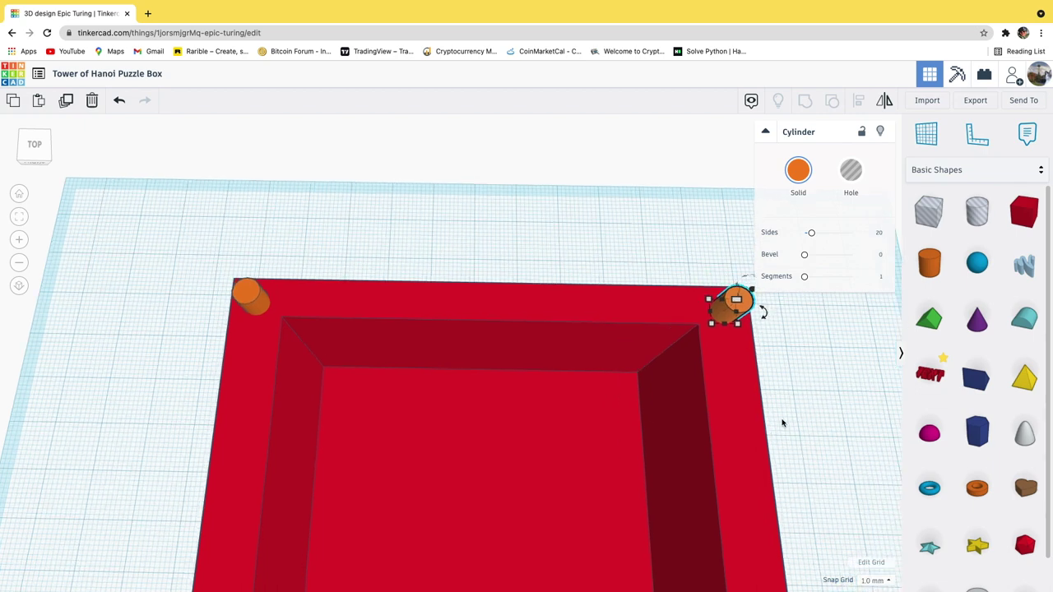
# - Group the four corner cylinders on the box's rim into one shape, leaving the box out
pyautogui.press('Tab')
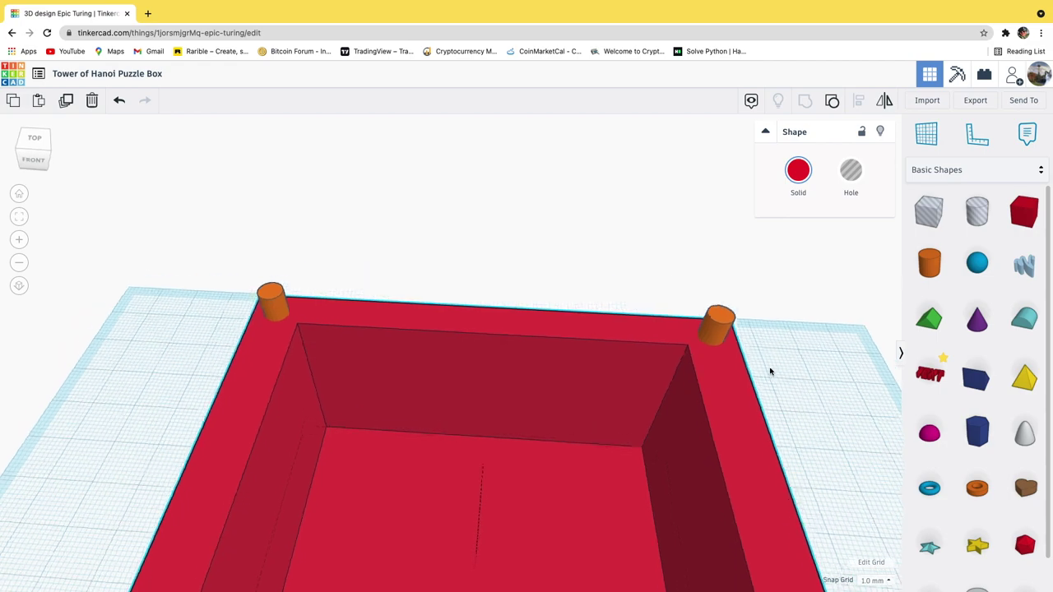
pyautogui.press('f')
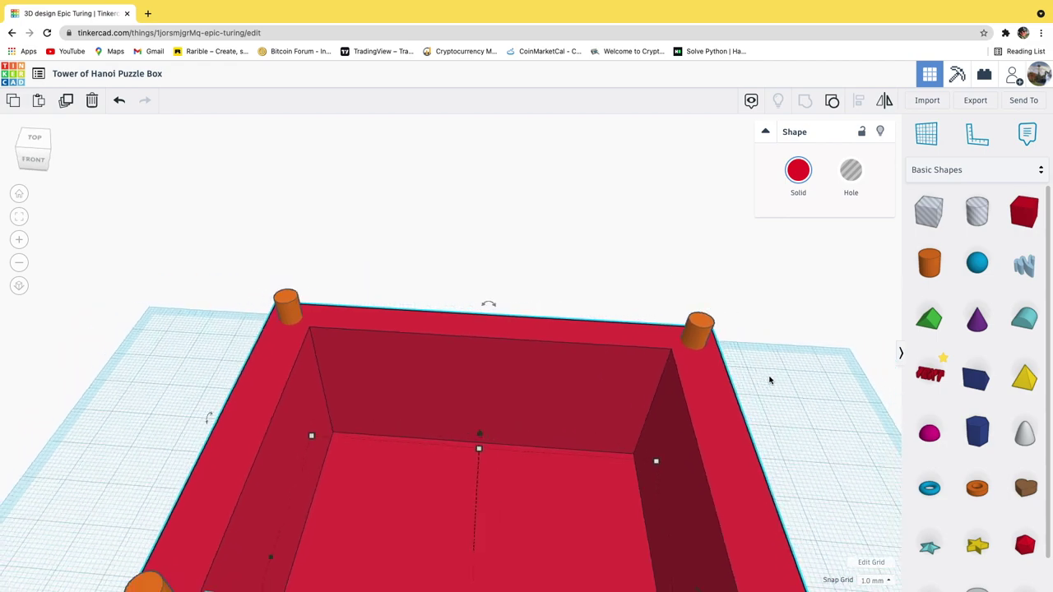
pyautogui.moveTo(630, 457); pyautogui.dragTo(687, 466, button='right')
pyautogui.moveTo(669, 404); pyautogui.dragTo(626, 409, button='right')
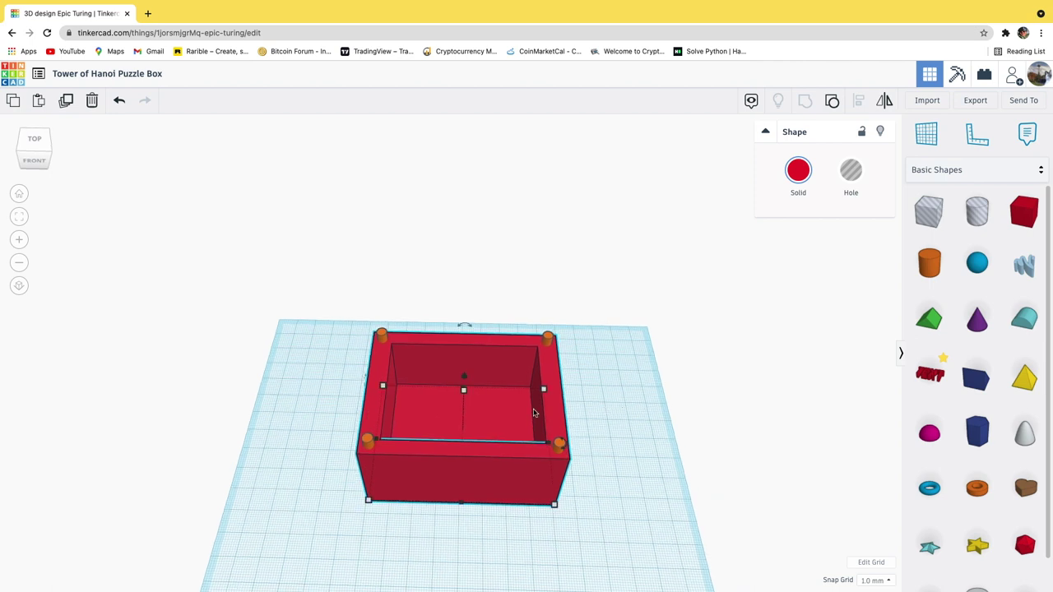
pyautogui.click(368, 442)
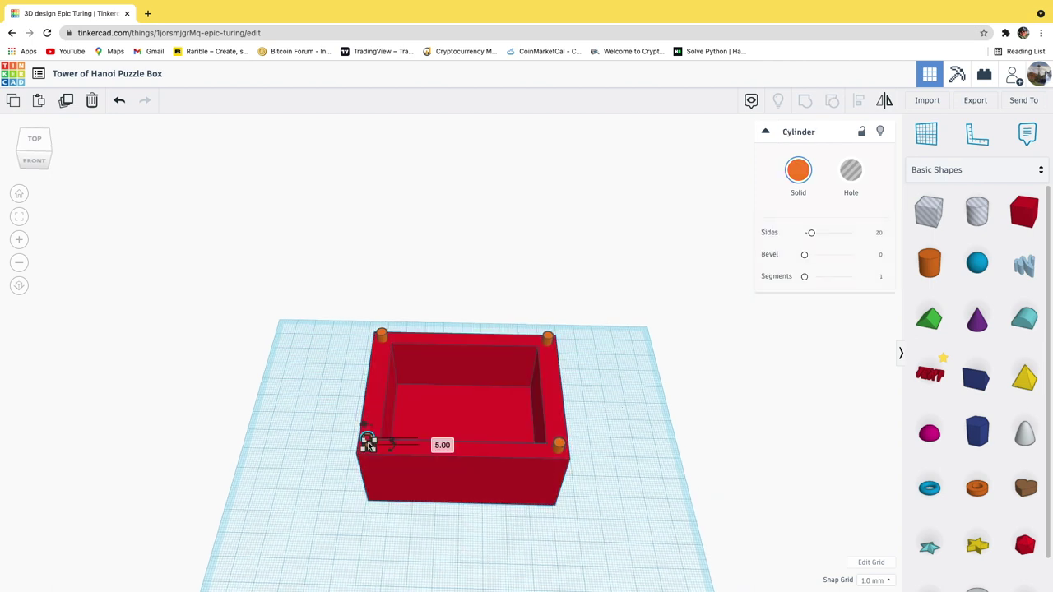
pyautogui.keyDown('shift'); pyautogui.click(383, 339); pyautogui.keyUp('shift')
pyautogui.keyDown('shift'); pyautogui.click(548, 341); pyautogui.keyUp('shift')
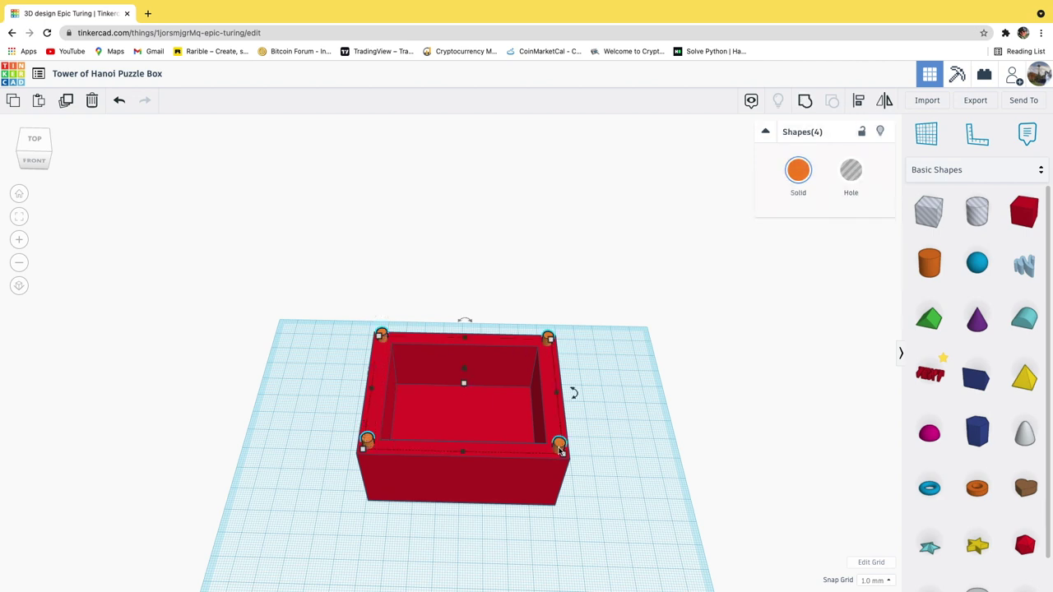
pyautogui.click(805, 107)
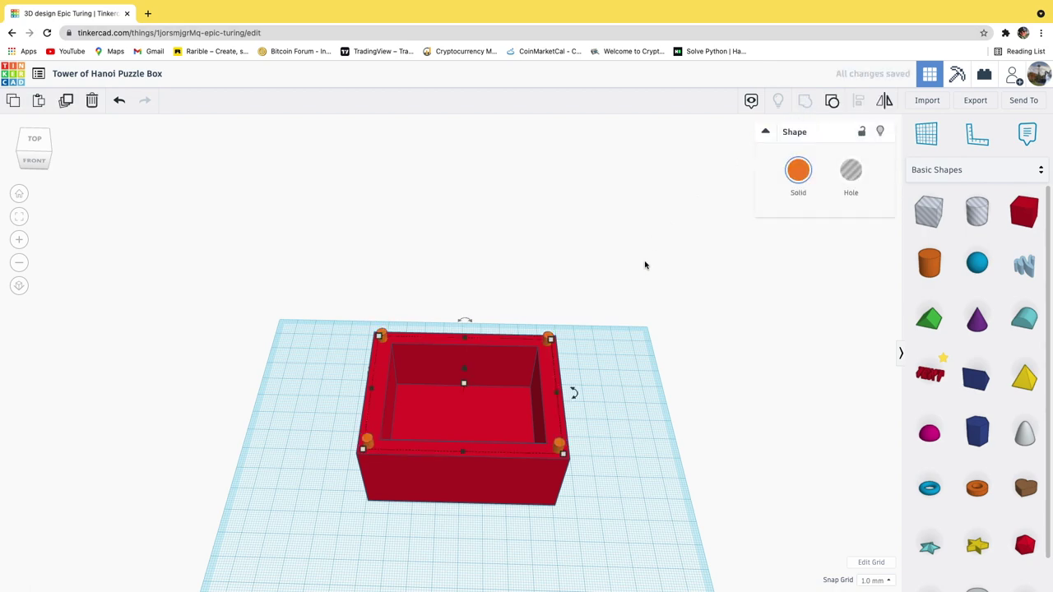
# - Duplicate the group of corner cylinders and raise the copy straight up, well above the box
pyautogui.moveTo(631, 369); pyautogui.dragTo(576, 370, button='right')
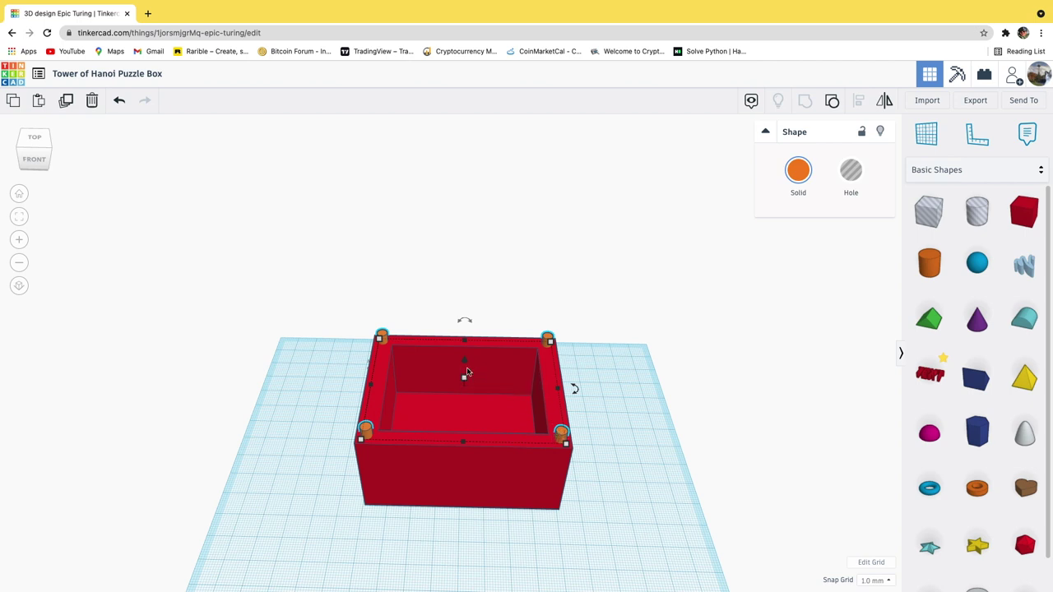
pyautogui.moveTo(465, 366); pyautogui.dragTo(466, 273)
pyautogui.moveTo(536, 554); pyautogui.dragTo(557, 559, button='right')
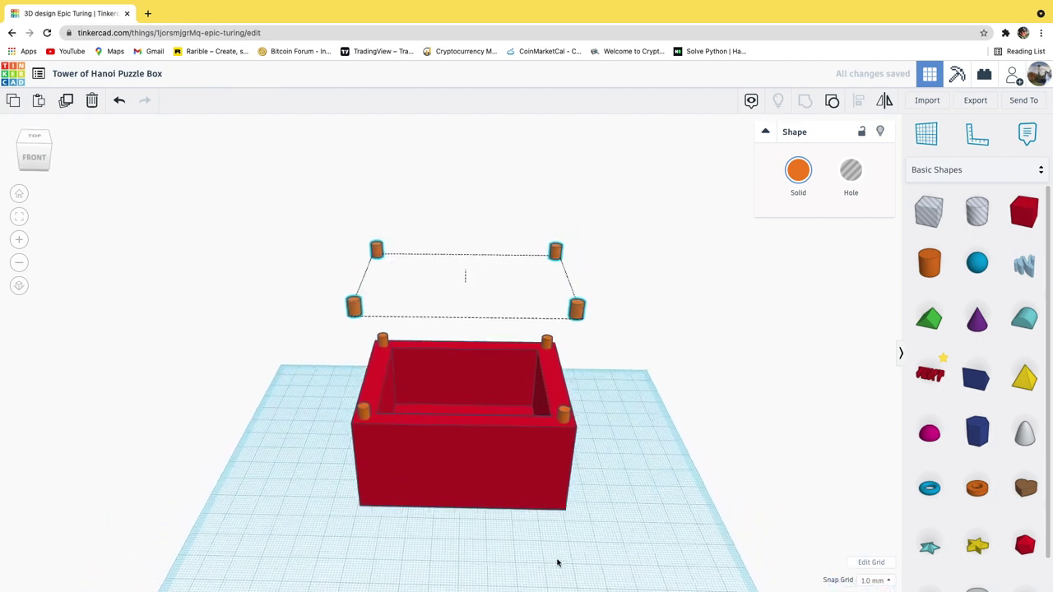
pyautogui.click(644, 411)
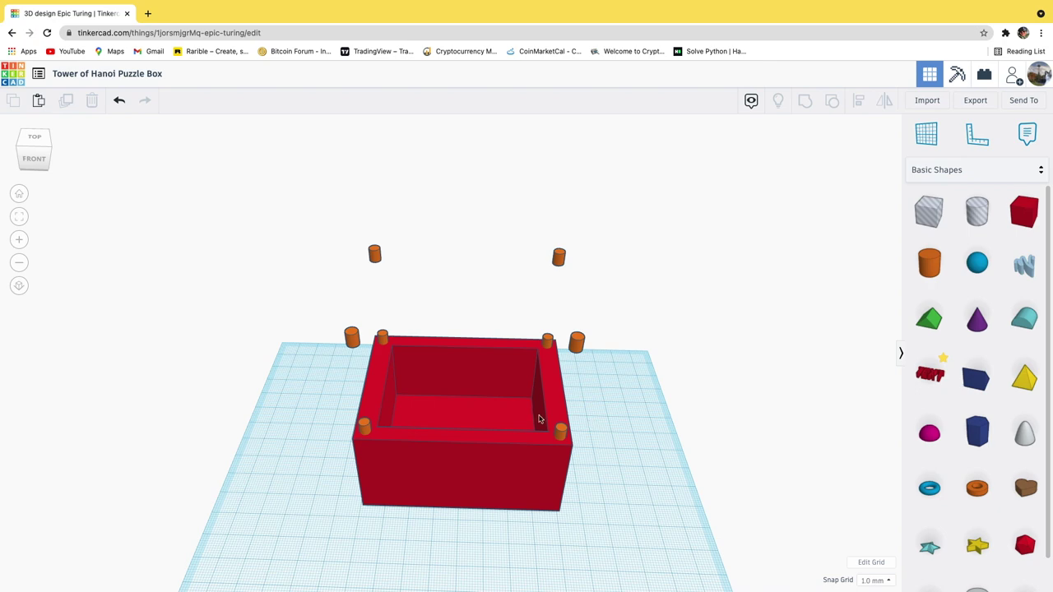
# - Ungroup the raised copy above the box into four separate cylinders
pyautogui.moveTo(621, 350); pyautogui.dragTo(594, 405, button='right')
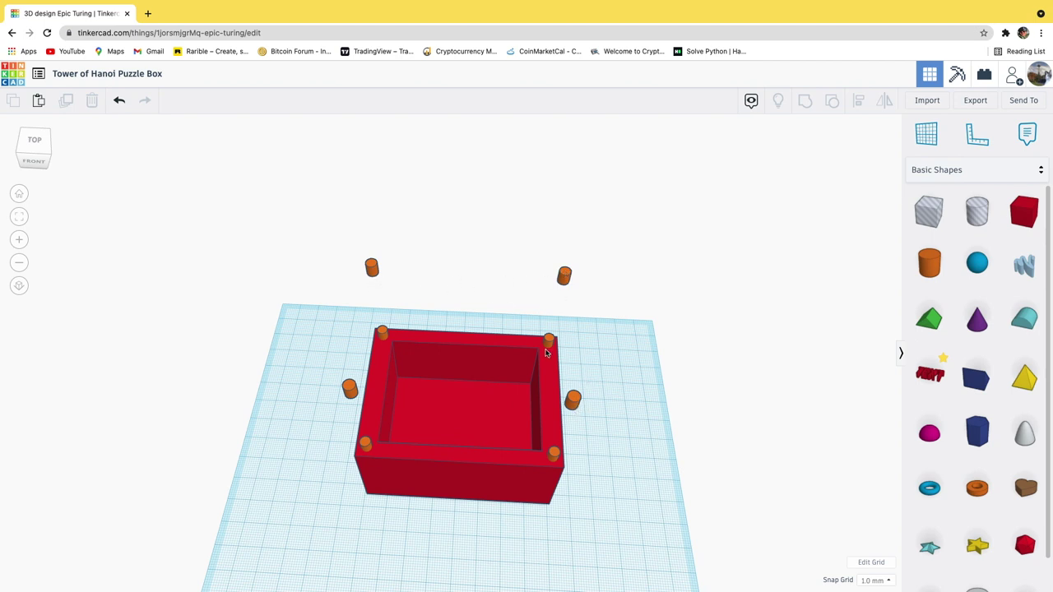
pyautogui.click(576, 405)
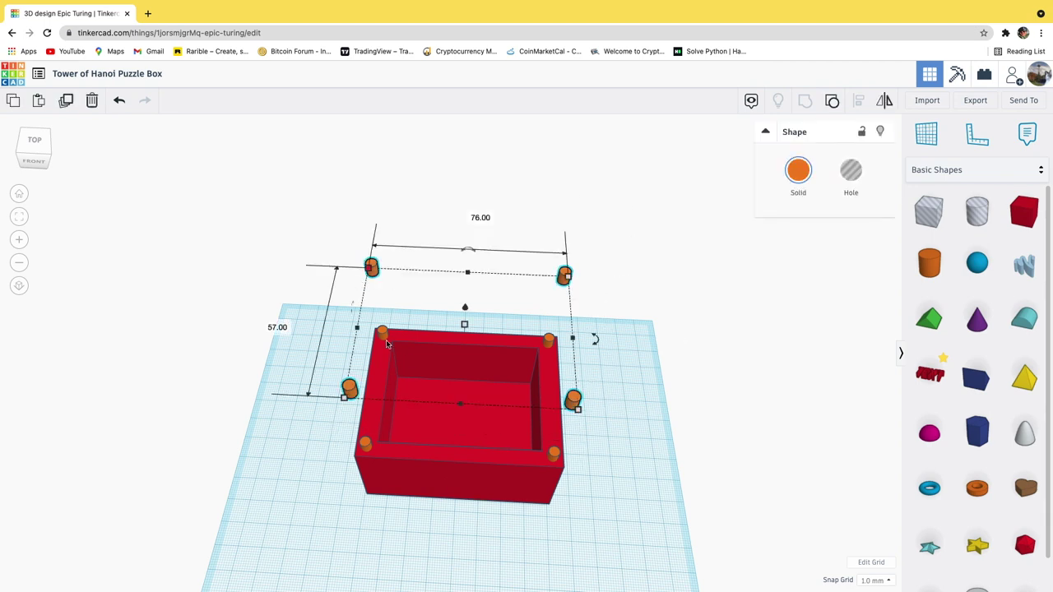
pyautogui.click(834, 106)
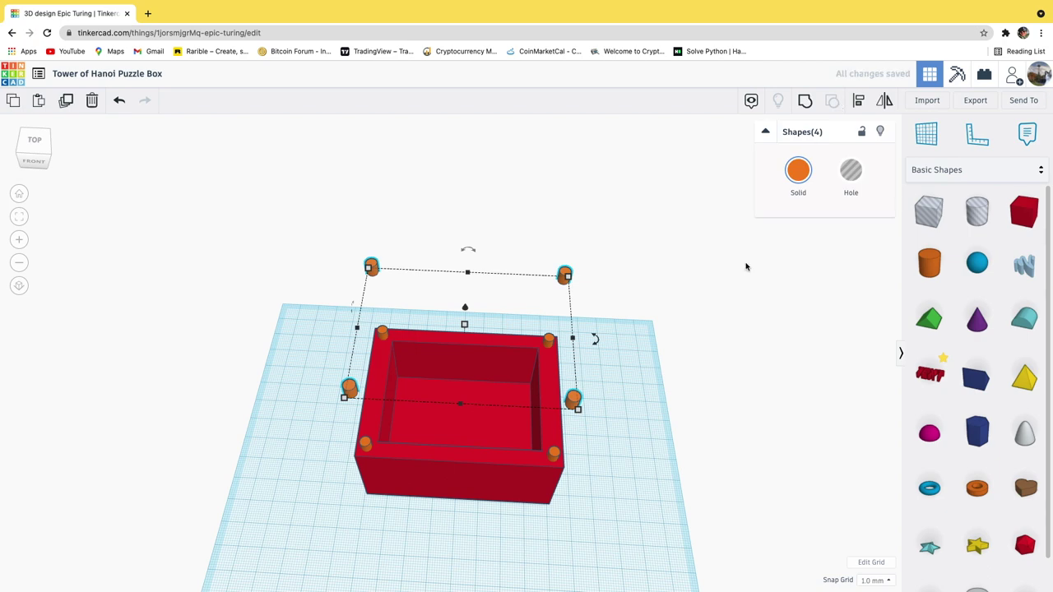
pyautogui.click(700, 365)
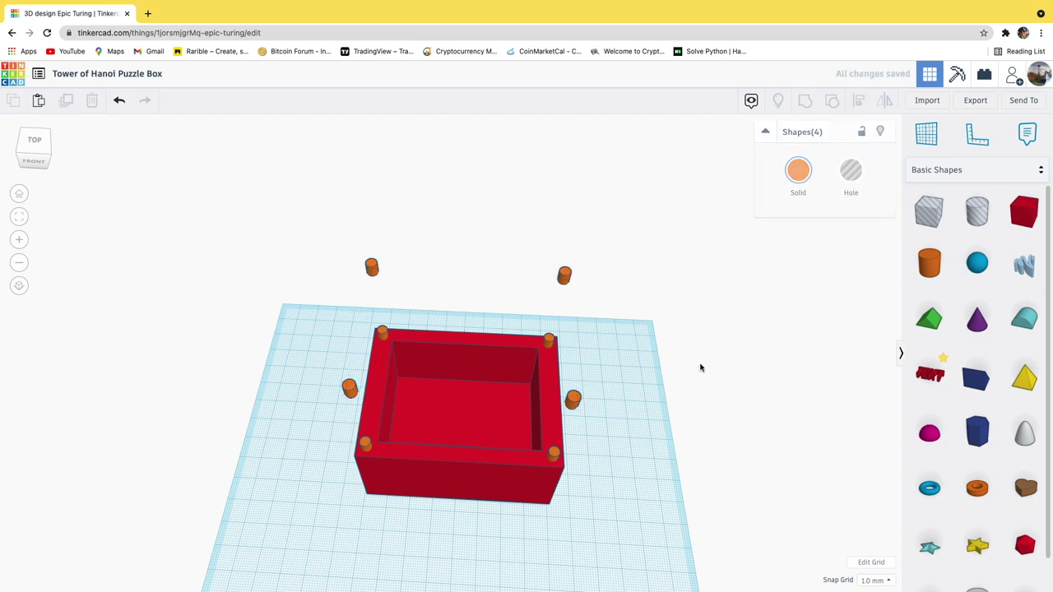
# - Enlarge the raised front-right cylinder proportionally until it is 6 mm deep
pyautogui.click(576, 403)
pyautogui.moveTo(578, 403); pyautogui.dragTo(586, 375, button='right')
pyautogui.scroll(1, 586, 374)
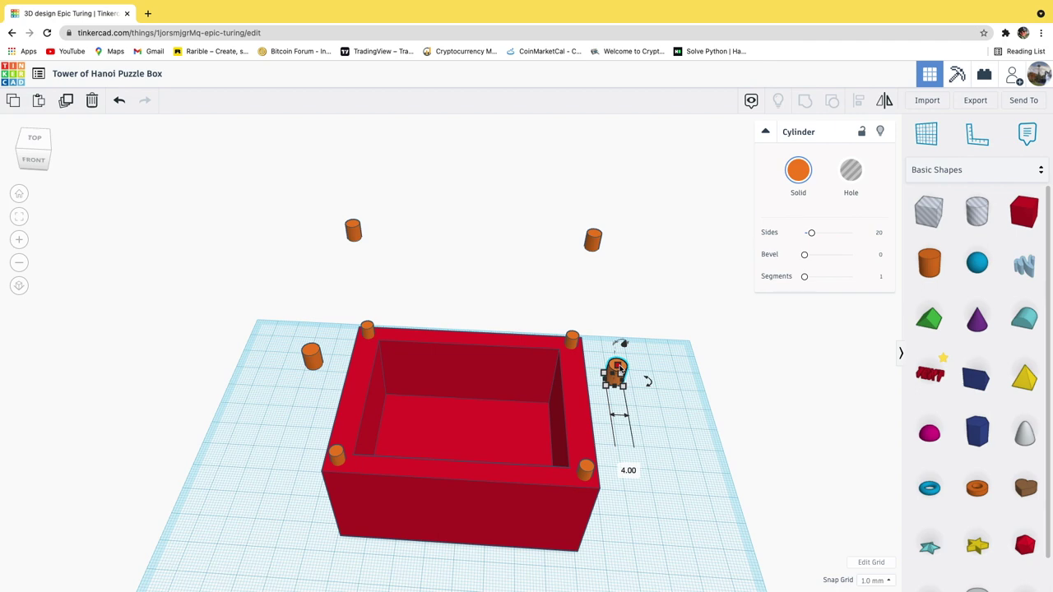
pyautogui.press('Up')
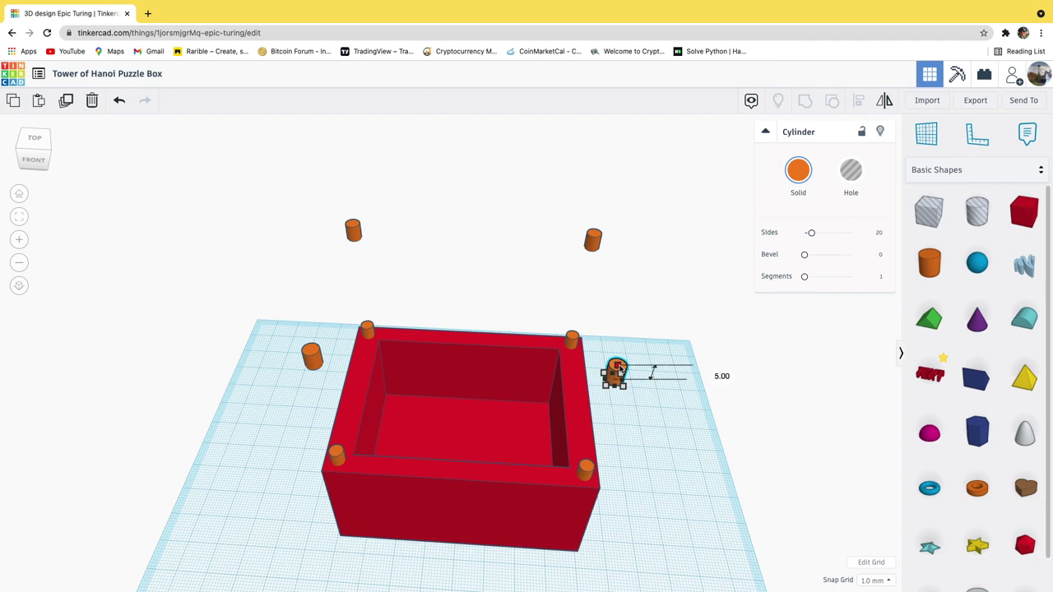
pyautogui.press('Up')
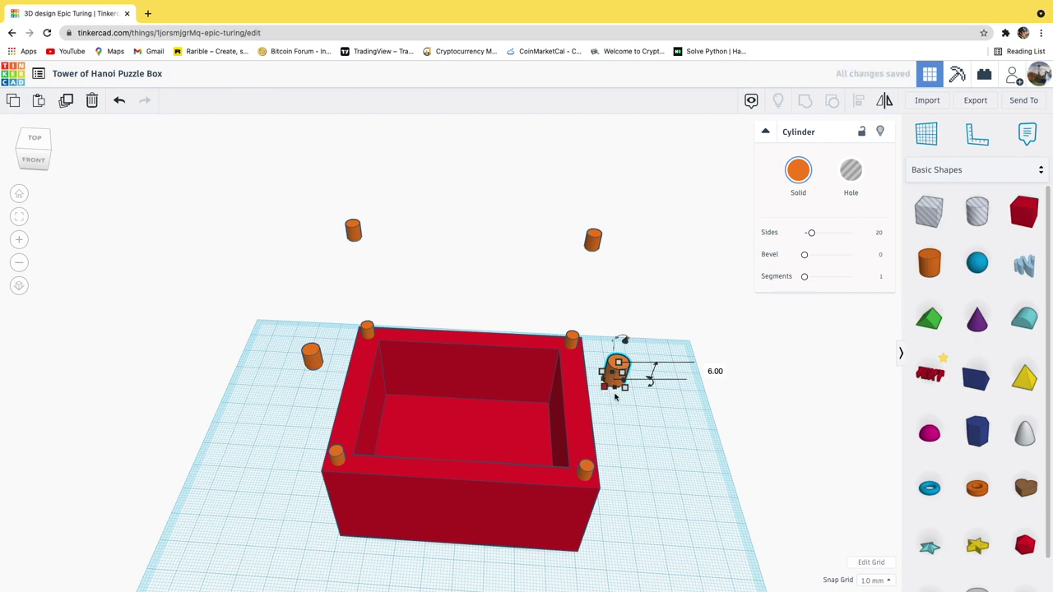
pyautogui.click(631, 287)
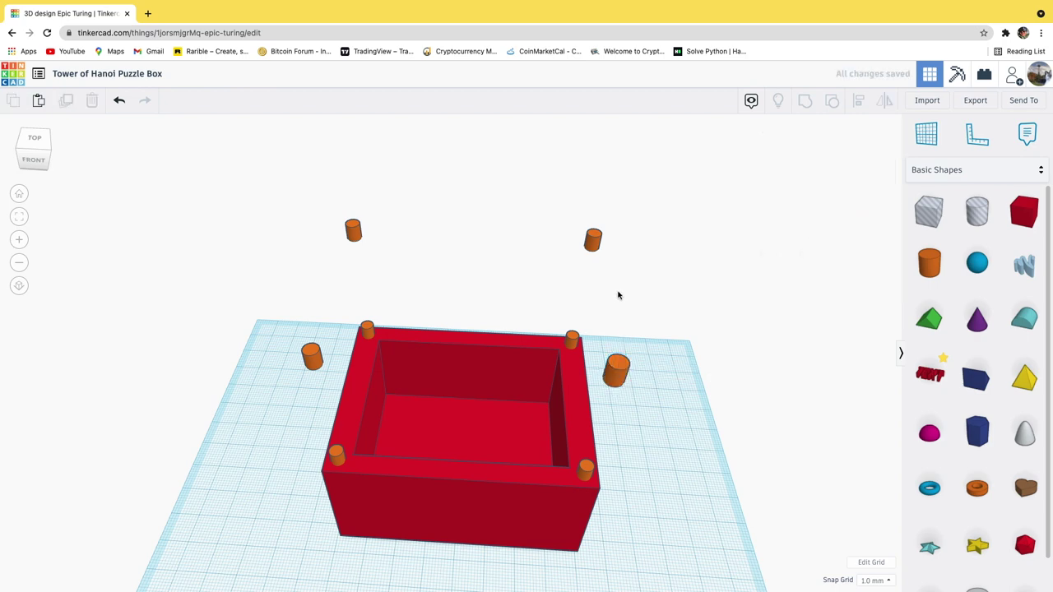
# - Turn the enlarged front-right cylinder above the box into a hole
pyautogui.click(616, 374)
pyautogui.click(853, 180)
pyautogui.click(653, 315)
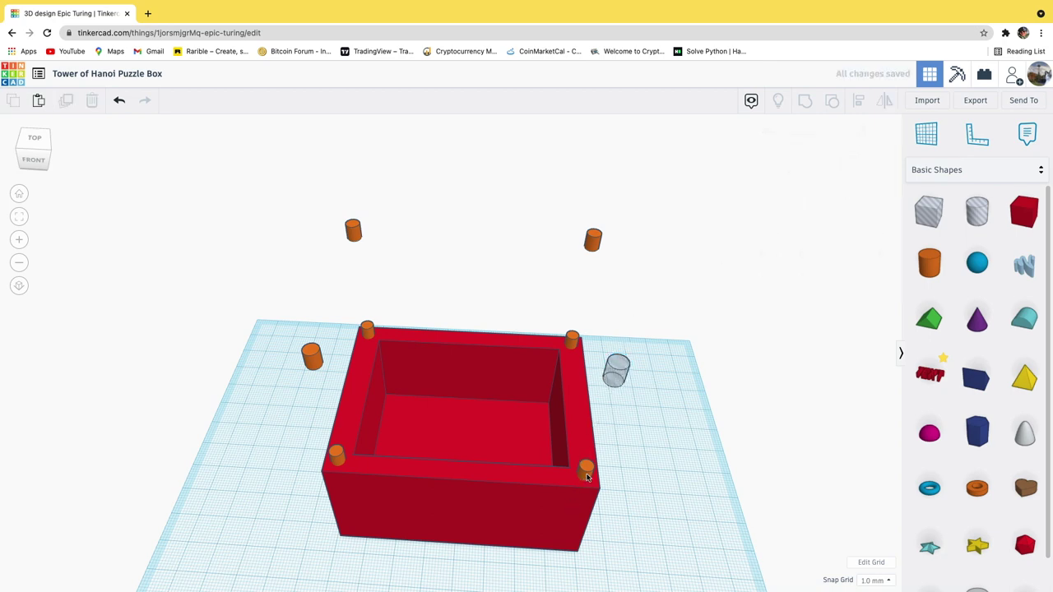
# - Enlarge the raised back-right cylinder proportionally until it is 6 mm deep
pyautogui.moveTo(615, 296); pyautogui.dragTo(556, 334, button='middle')
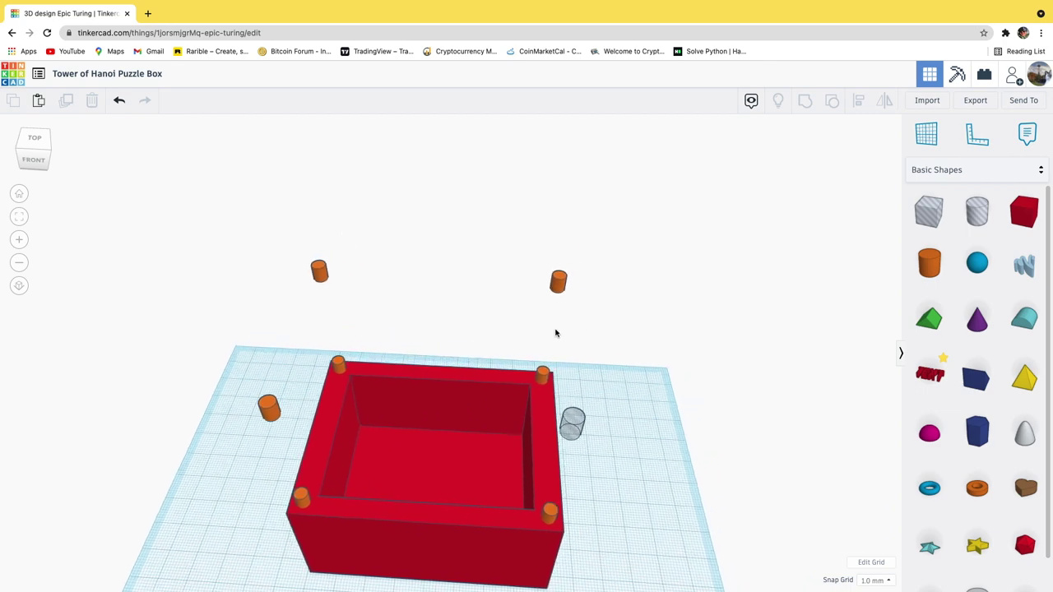
pyautogui.click(560, 283)
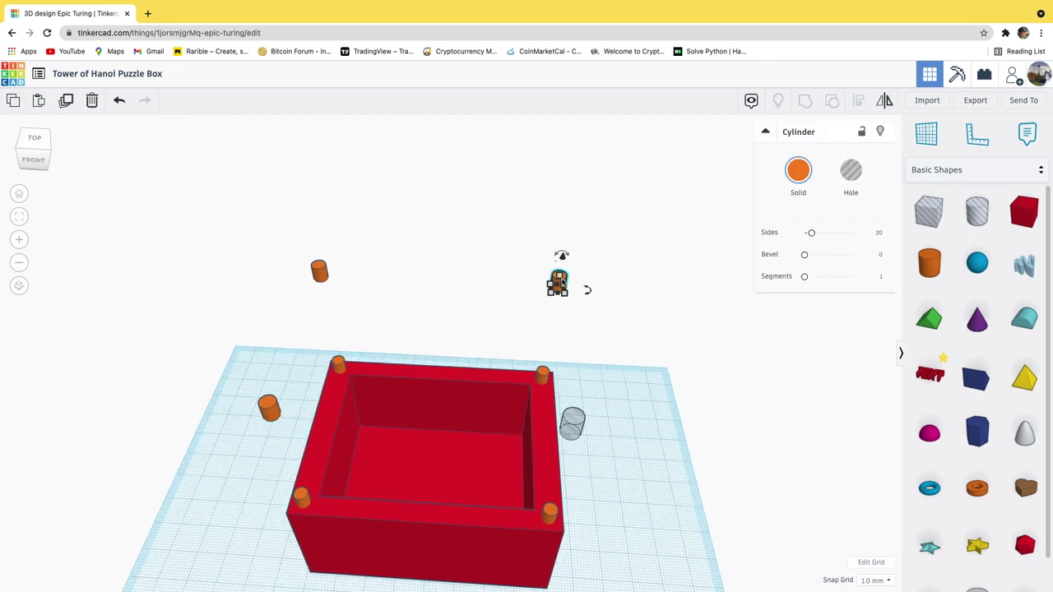
pyautogui.moveTo(595, 322); pyautogui.dragTo(592, 340, button='right')
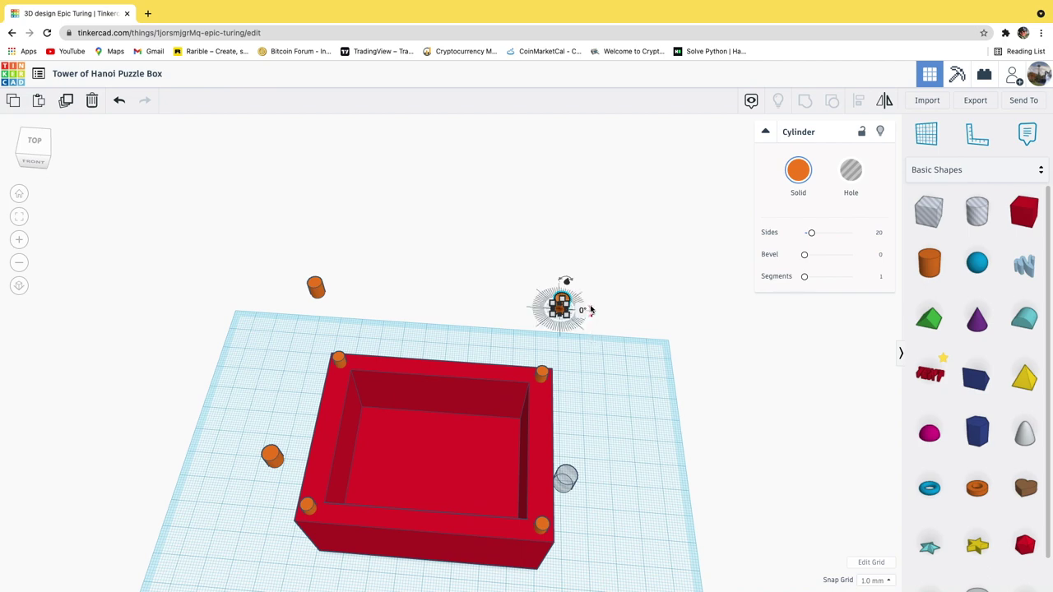
pyautogui.scroll(3, 569, 305)
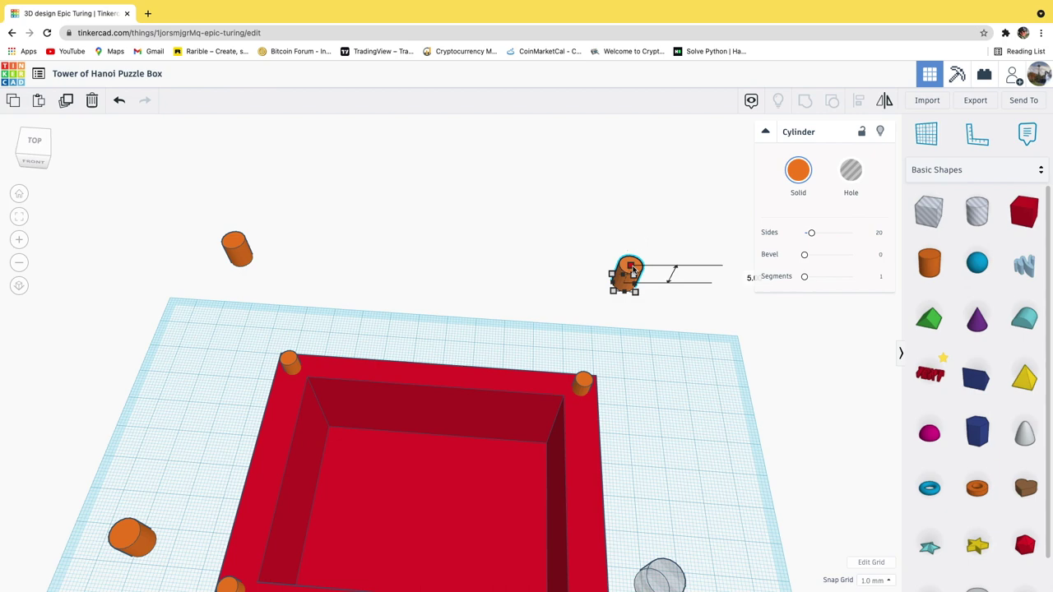
pyautogui.moveTo(633, 270); pyautogui.dragTo(636, 260)
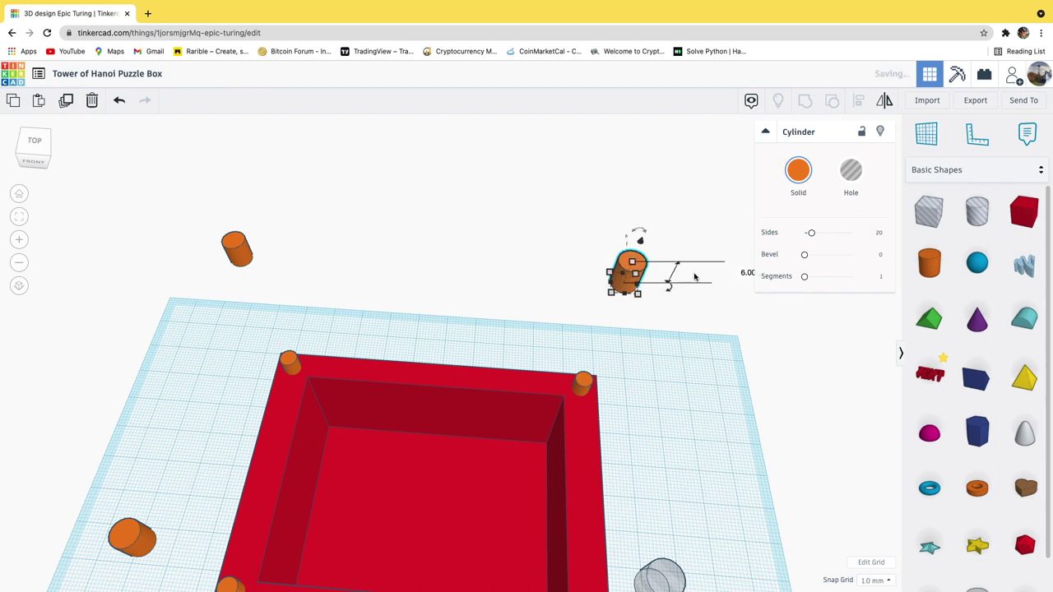
pyautogui.scroll(2, 746, 276)
pyautogui.scroll(-3, 674, 302)
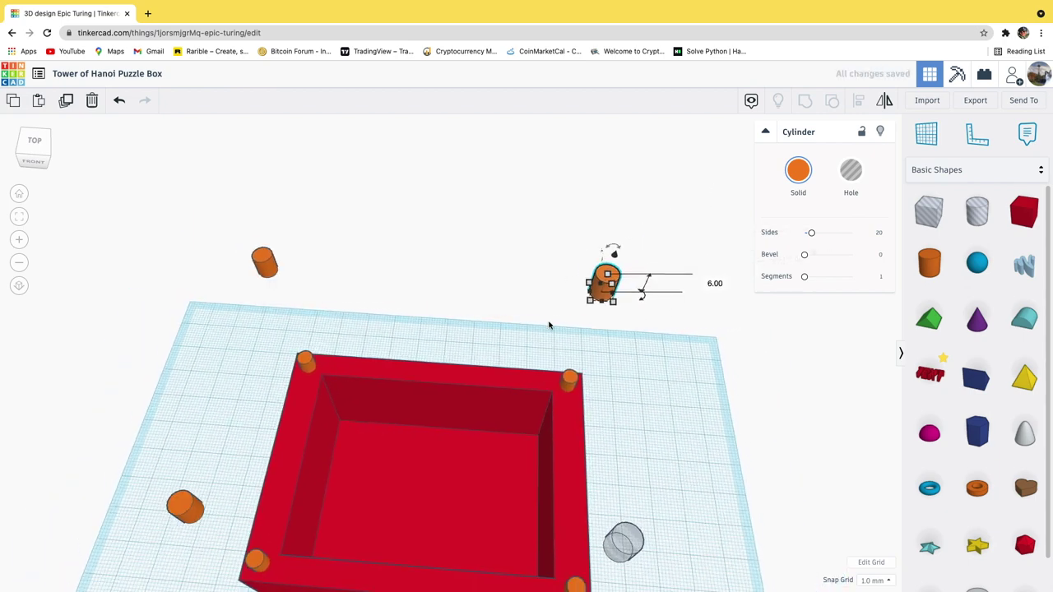
pyautogui.scroll(-3, 403, 320)
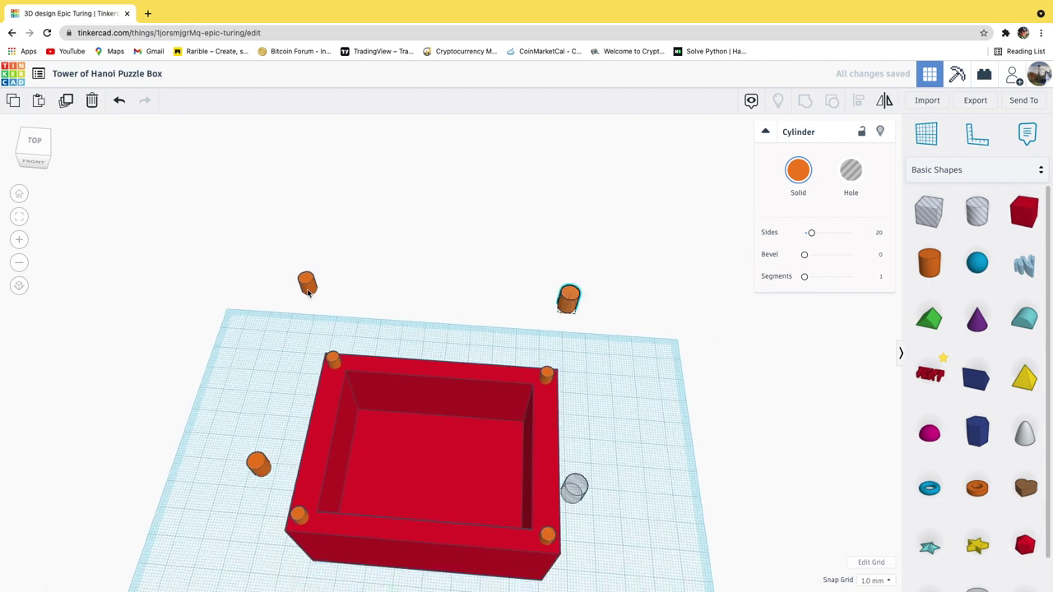
# - Enlarge the raised back-left cylinder proportionally until it is 6 mm deep
pyautogui.click(306, 288)
pyautogui.moveTo(307, 281); pyautogui.dragTo(306, 277)
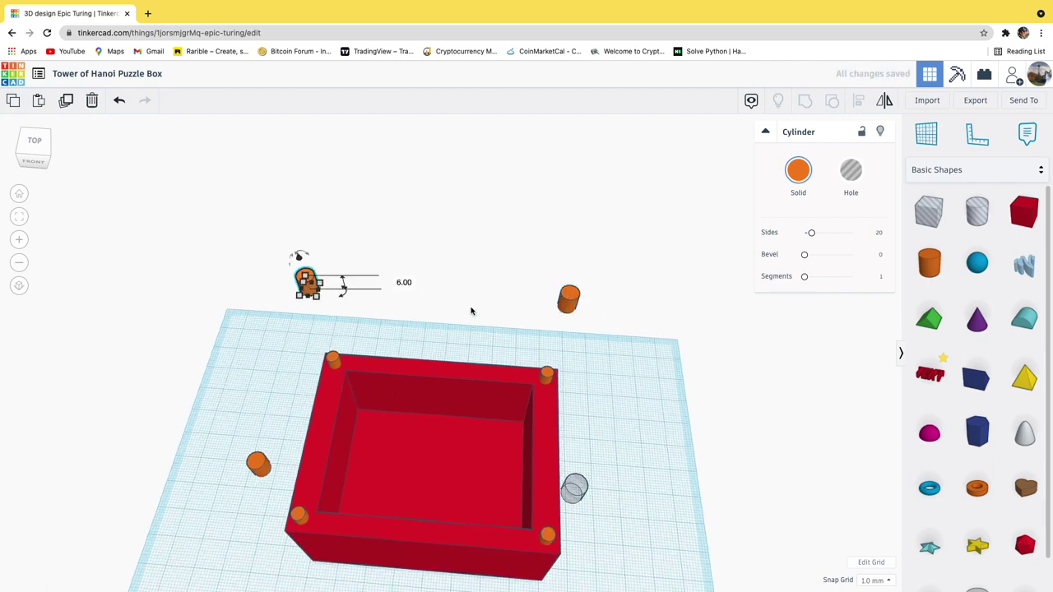
pyautogui.moveTo(467, 317); pyautogui.dragTo(522, 266, button='right')
pyautogui.click(326, 275)
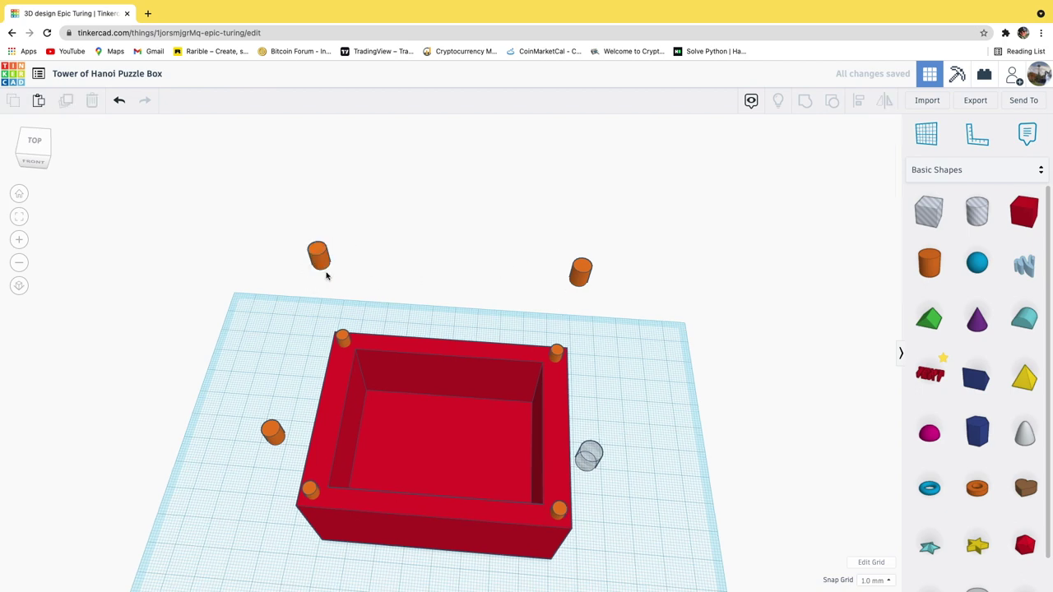
pyautogui.click(323, 261)
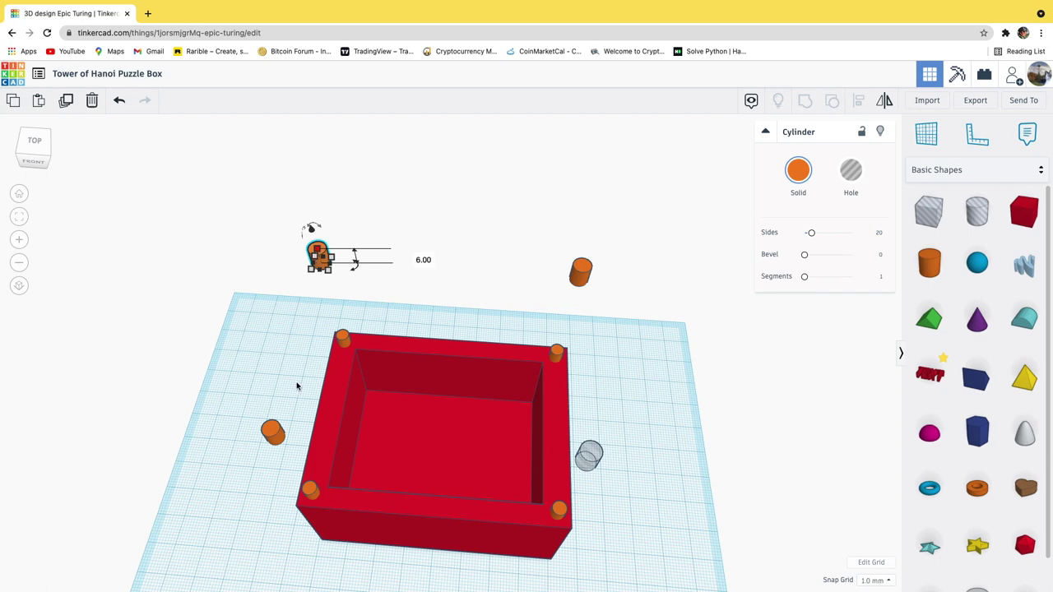
# - Enlarge the raised front-left cylinder proportionally until it is 4.8 mm wide
pyautogui.scroll(-3, 318, 446)
pyautogui.click(319, 417)
pyautogui.moveTo(319, 414); pyautogui.dragTo(338, 365, button='right')
pyautogui.moveTo(339, 363); pyautogui.dragTo(340, 360)
pyautogui.click(453, 322)
# - Turn the remaining three raised cylinders, front-left, back-right and back-left, into holes
pyautogui.moveTo(620, 413); pyautogui.dragTo(336, 425, button='right')
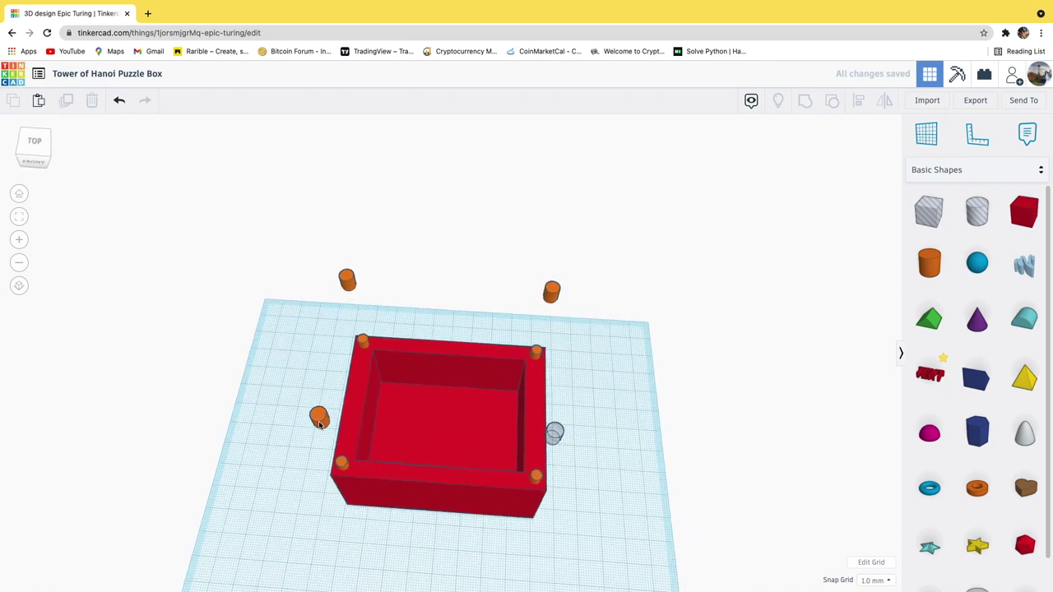
pyautogui.click(320, 422)
pyautogui.click(855, 172)
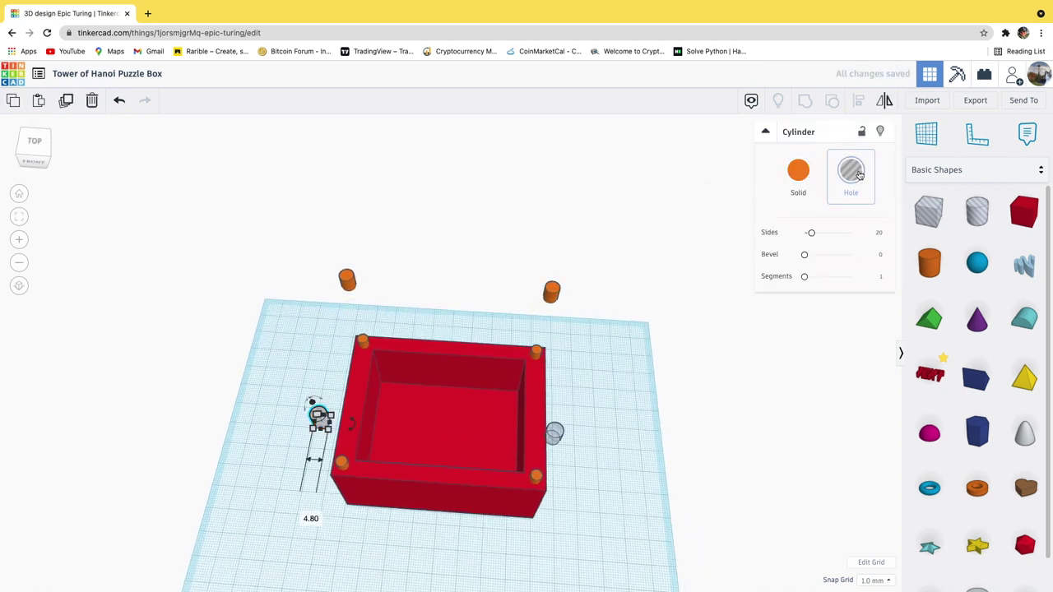
pyautogui.click(613, 386)
pyautogui.click(552, 297)
pyautogui.click(851, 171)
pyautogui.click(347, 282)
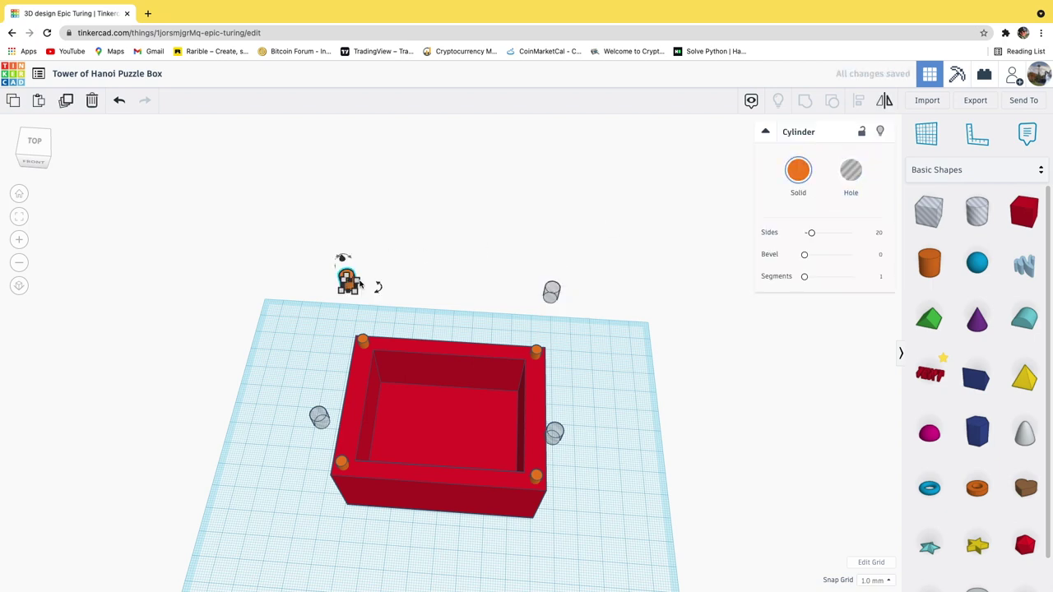
pyautogui.click(851, 171)
pyautogui.click(703, 376)
pyautogui.moveTo(693, 357); pyautogui.dragTo(695, 342, button='right')
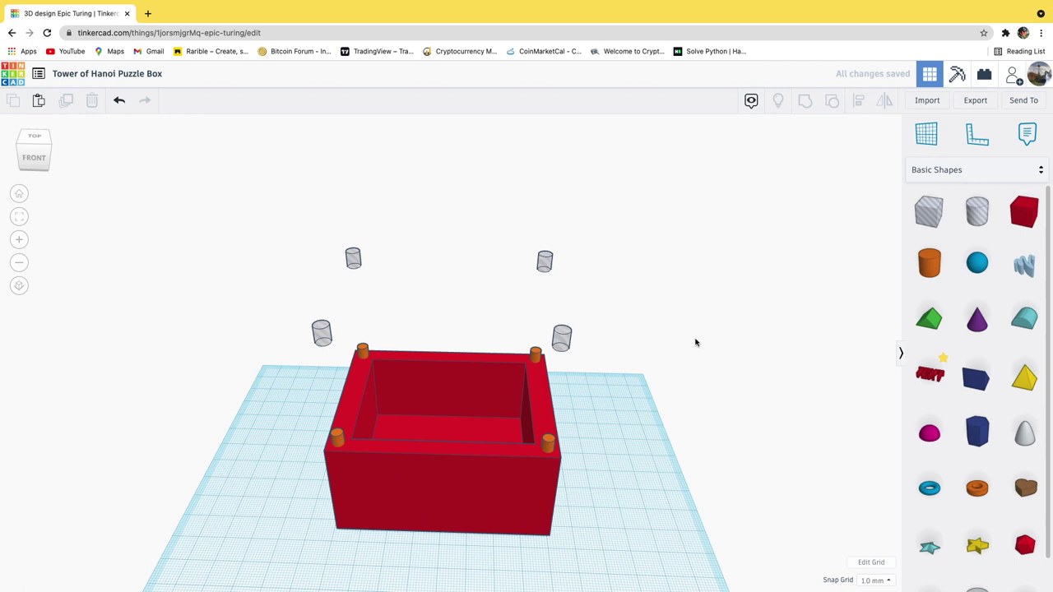
# - Ungroup the hollow box into its solid outer box and the inner hole box
pyautogui.click(499, 511)
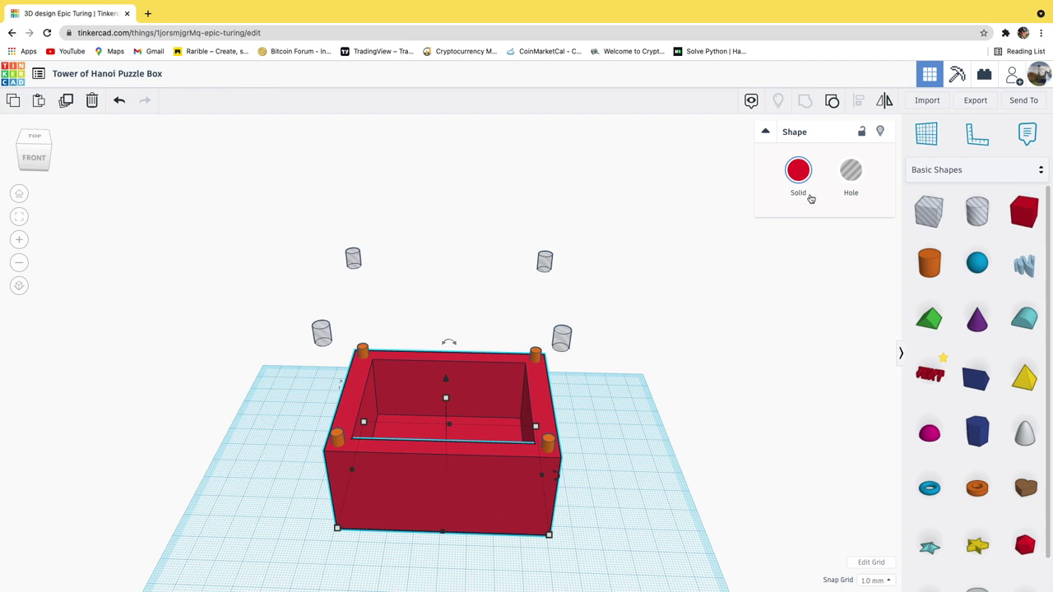
pyautogui.hotkey('ctrl', 'shift', 'g')
pyautogui.click(637, 420)
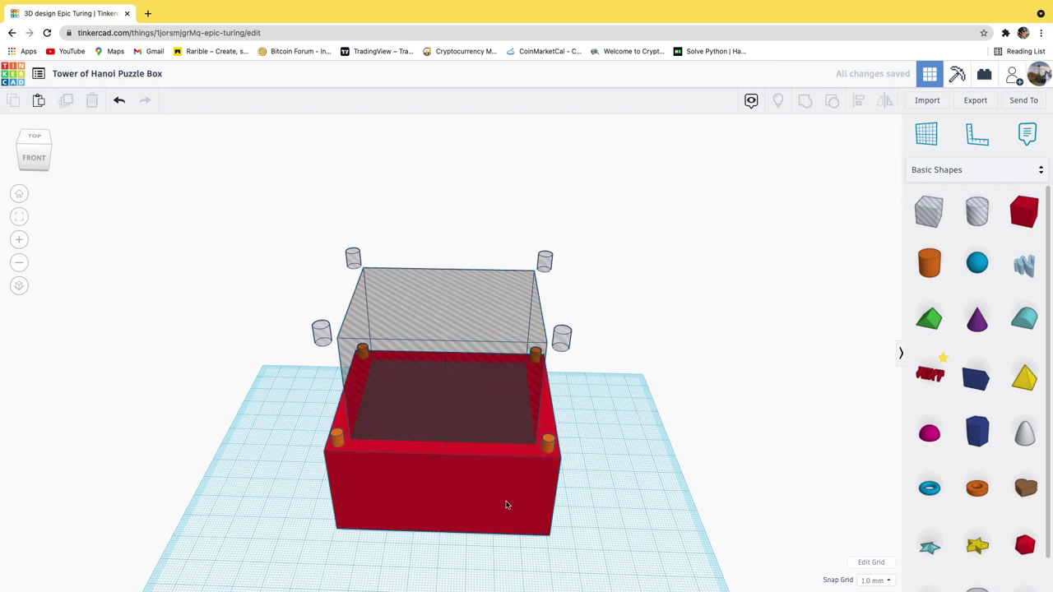
# - Copy the solid outer box as a thinner lid slab and raise it to 103 mm above the workplane
pyautogui.click(465, 502)
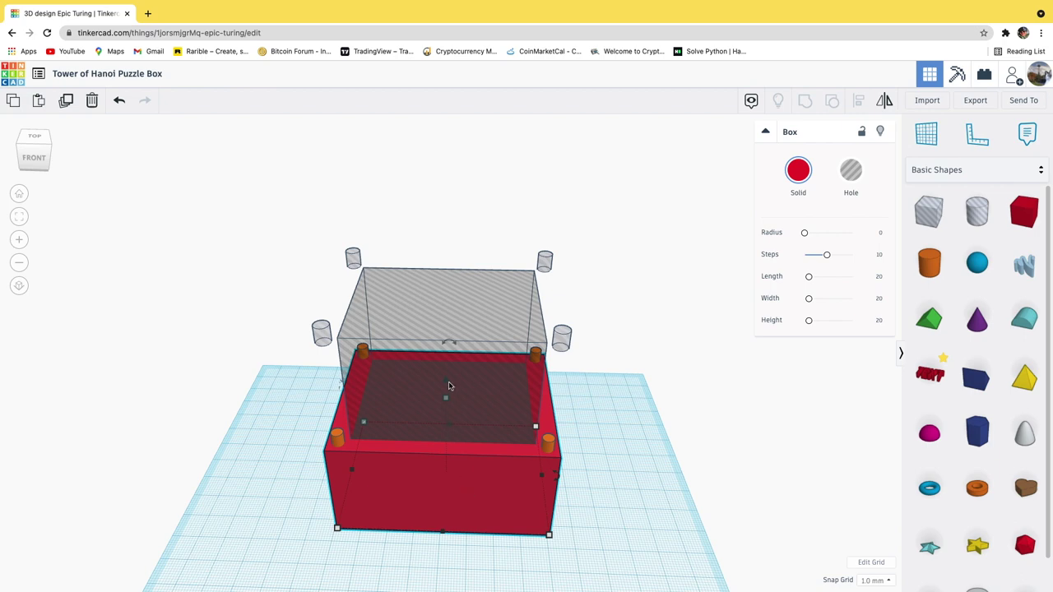
pyautogui.moveTo(446, 385); pyautogui.dragTo(449, 346)
pyautogui.hotkey('ctrl', 'z')
pyautogui.click(609, 521)
pyautogui.click(510, 511)
pyautogui.keyDown('ctrl'); pyautogui.moveTo(447, 381); pyautogui.dragTo(444, 197); pyautogui.keyUp('ctrl')
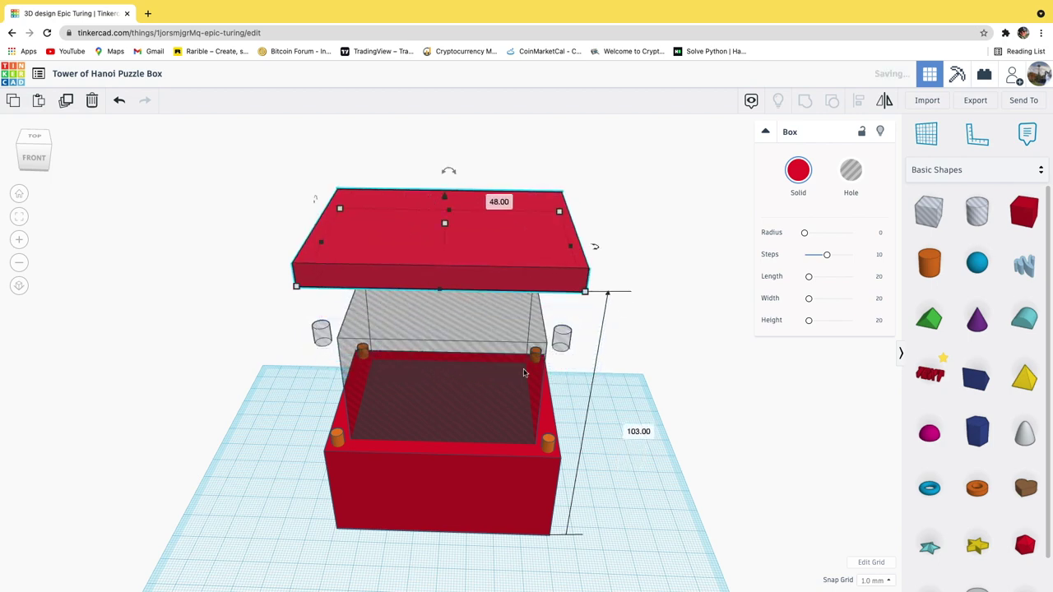
# - Group the lower solid box, the inner hole box and the four corner pegs, leaving out the lid slab and raised holes
pyautogui.moveTo(576, 469); pyautogui.dragTo(626, 496, button='right')
pyautogui.moveTo(641, 495); pyautogui.dragTo(304, 341)
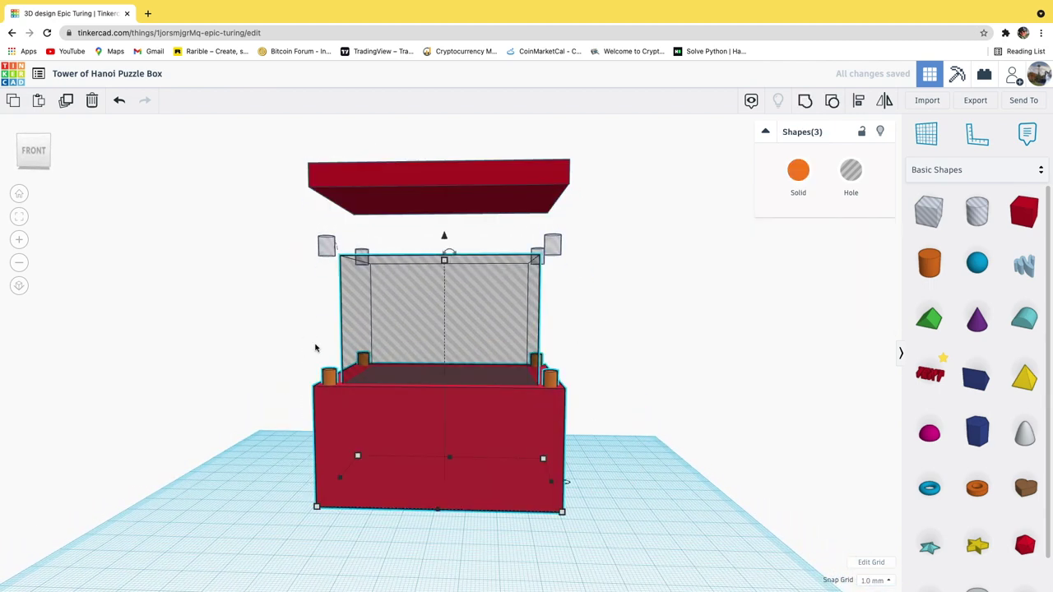
pyautogui.click(805, 100)
pyautogui.click(598, 367)
pyautogui.moveTo(598, 367); pyautogui.dragTo(555, 430, button='right')
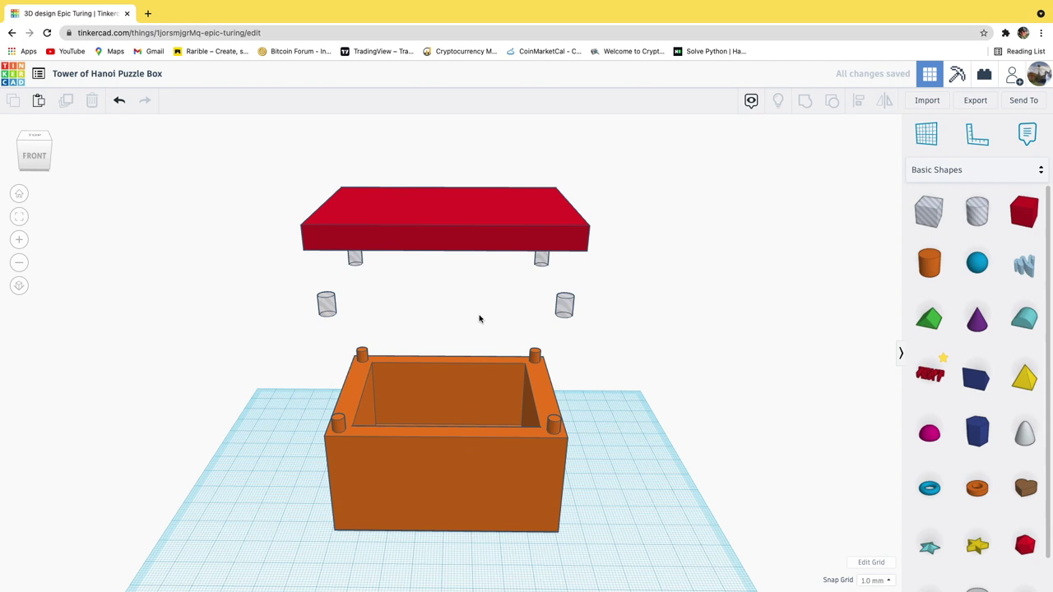
# - Reduce the lid slab's thickness to 5 mm
pyautogui.click(447, 242)
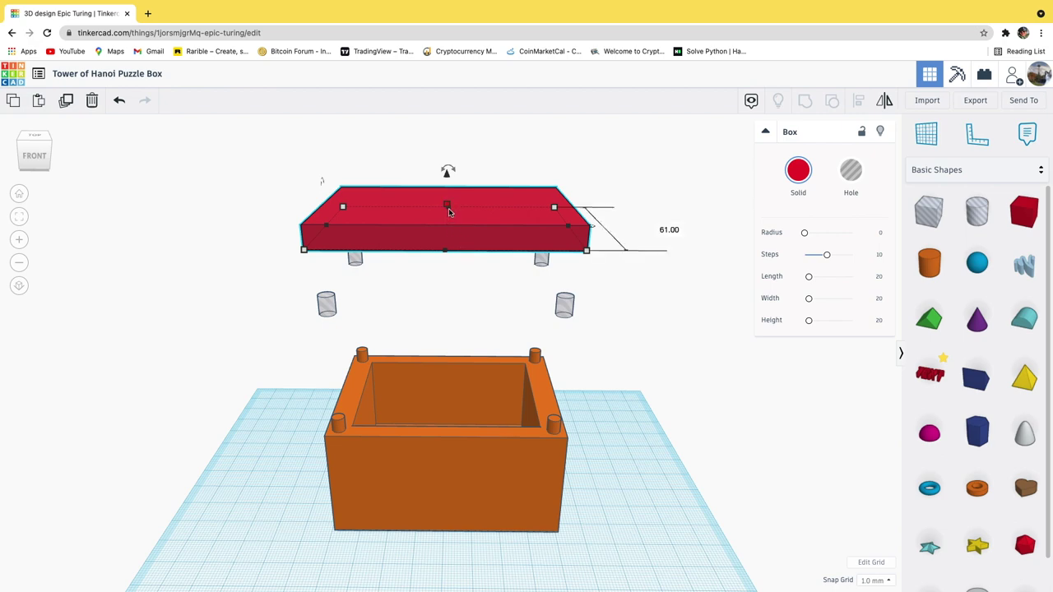
pyautogui.moveTo(452, 222)
pyautogui.mouseDown(button='right')
pyautogui.moveTo(470, 235)
pyautogui.moveTo(459, 218)
pyautogui.mouseUp(button='right')
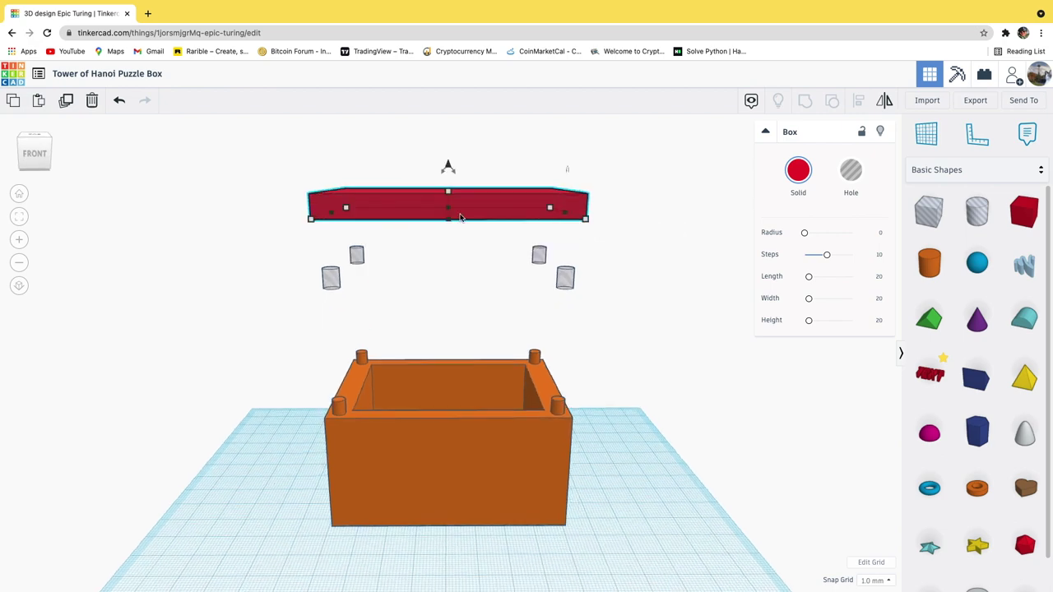
pyautogui.moveTo(448, 196); pyautogui.dragTo(448, 199)
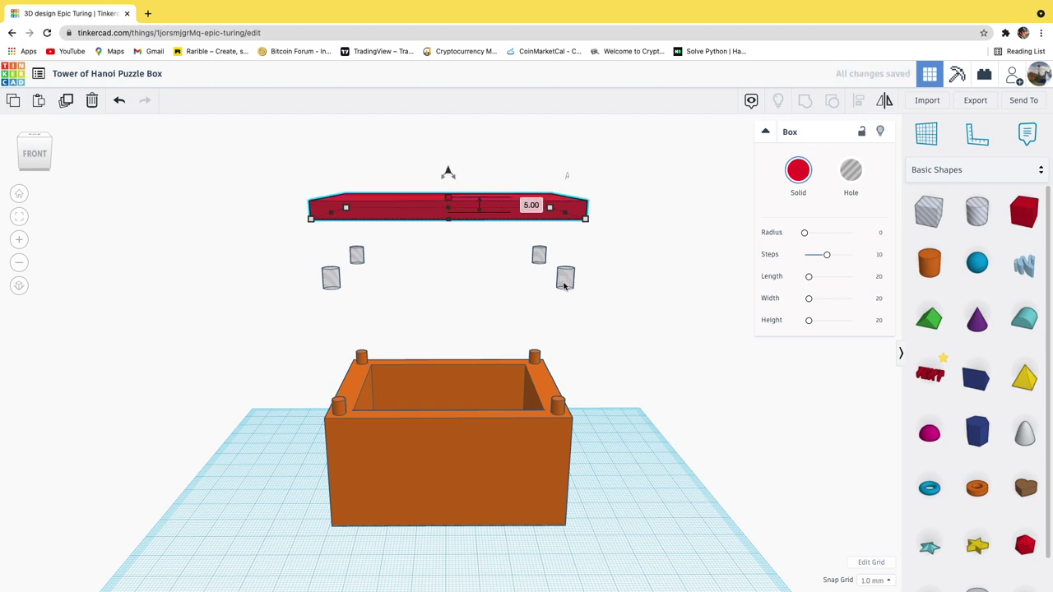
# - Lower the lid slab straight down until the four hole cylinders pass through its corners
pyautogui.click(448, 173)
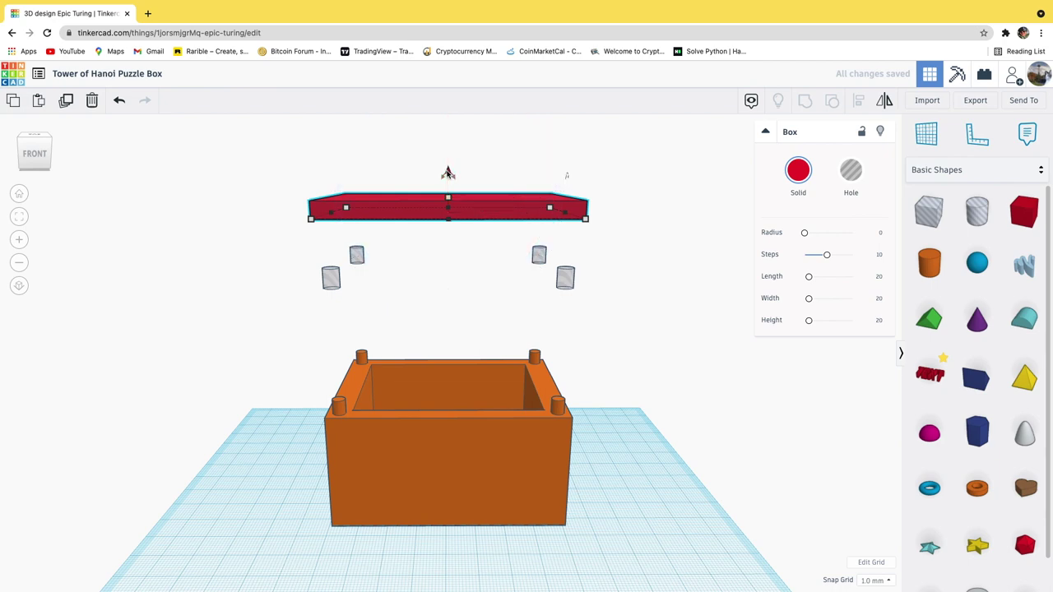
pyautogui.moveTo(448, 173); pyautogui.dragTo(452, 232)
pyautogui.moveTo(453, 232); pyautogui.dragTo(465, 375, button='right')
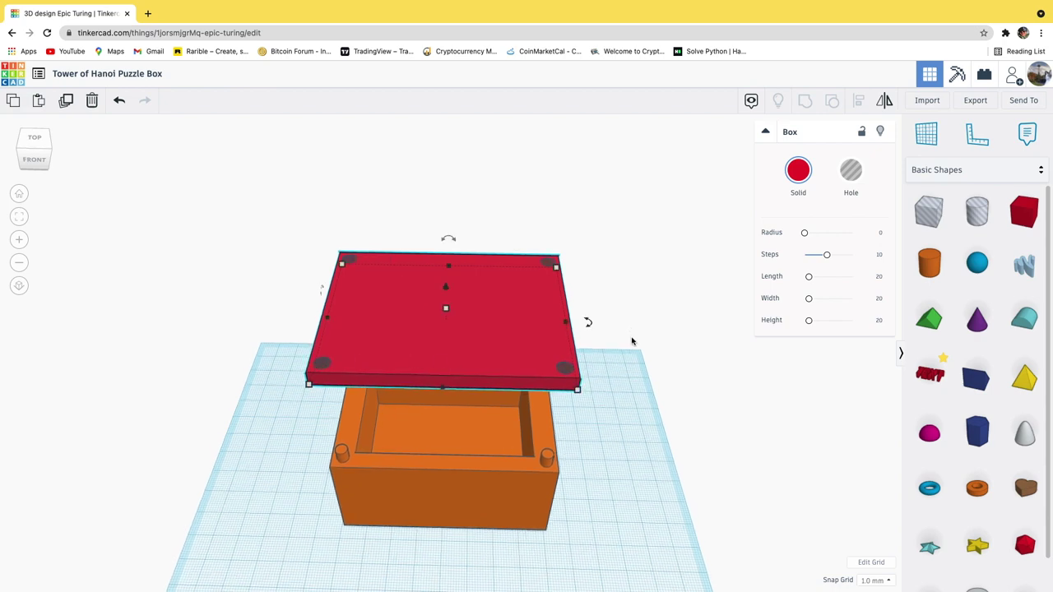
# - Group the lid slab with all four hole cylinders to cut the peg holes in its corners
pyautogui.moveTo(621, 333); pyautogui.dragTo(311, 258)
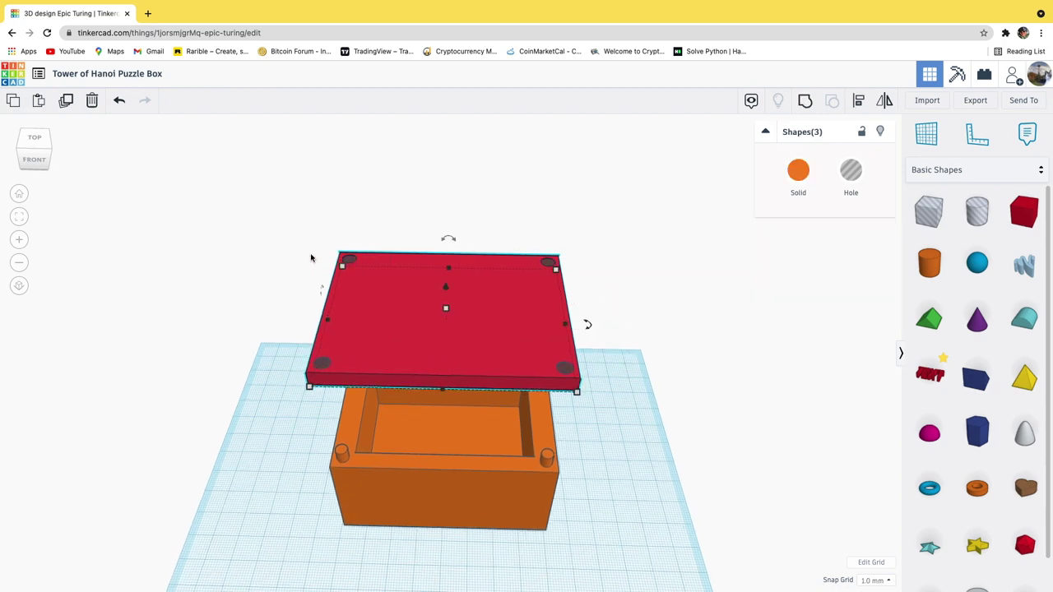
pyautogui.hotkey('ctrl', 'Down')
pyautogui.moveTo(647, 305); pyautogui.dragTo(248, 202)
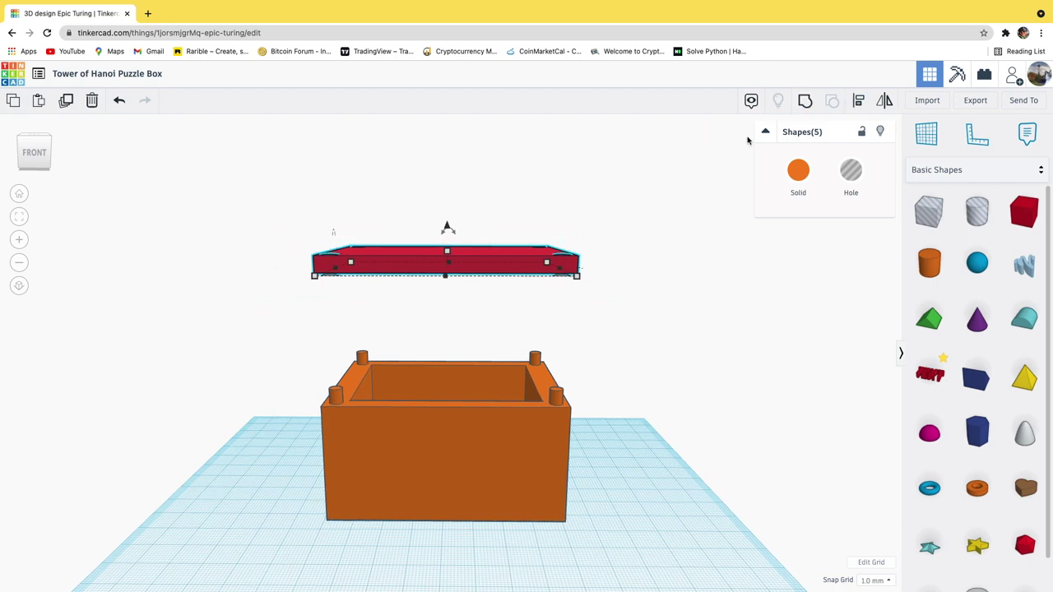
pyautogui.click(804, 106)
pyautogui.moveTo(524, 195); pyautogui.dragTo(587, 293, button='right')
pyautogui.click(587, 294)
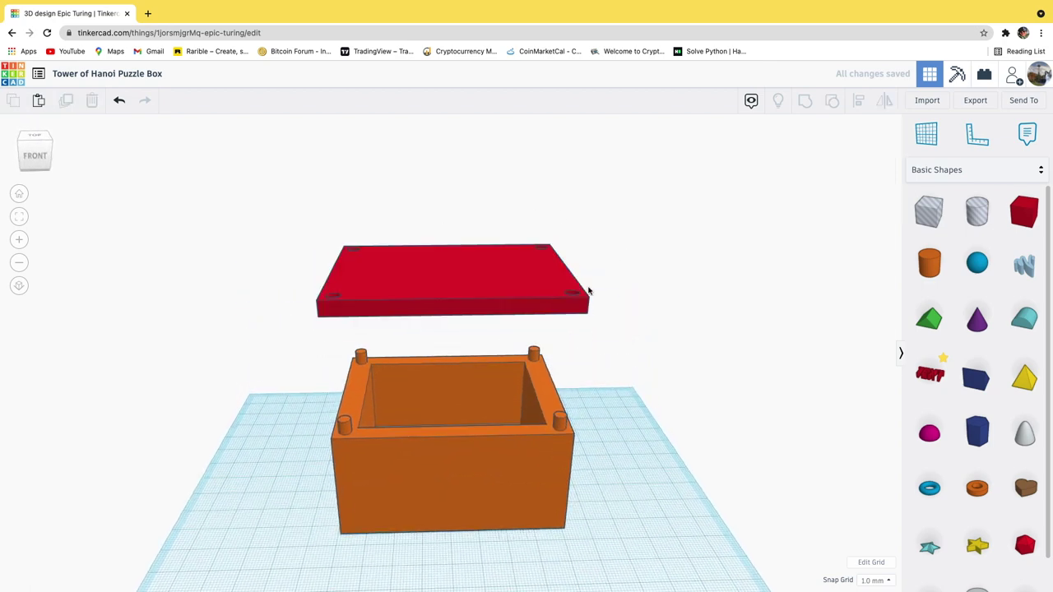
# - Lower the lid 43 mm onto the box to check its fit over the pegs, and raise it clear again
pyautogui.click(467, 291)
pyautogui.moveTo(449, 242); pyautogui.dragTo(454, 353)
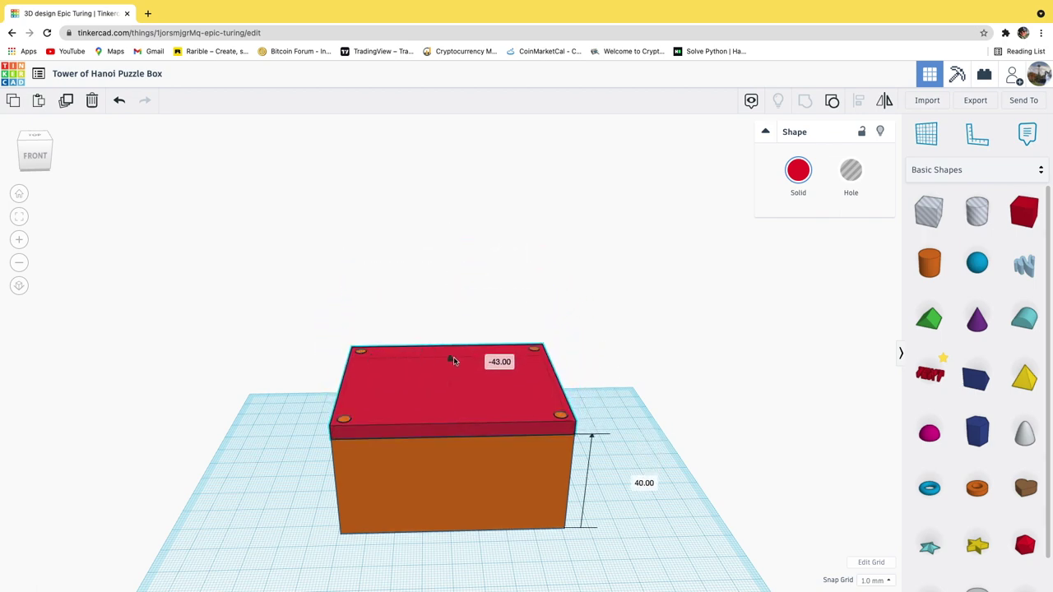
pyautogui.moveTo(546, 313); pyautogui.dragTo(585, 314, button='right')
pyautogui.moveTo(442, 359); pyautogui.dragTo(458, 241)
pyautogui.moveTo(660, 359)
pyautogui.mouseDown(button='right')
pyautogui.moveTo(665, 414)
pyautogui.moveTo(654, 378)
pyautogui.mouseUp(button='right')
pyautogui.scroll(-3, 654, 378)
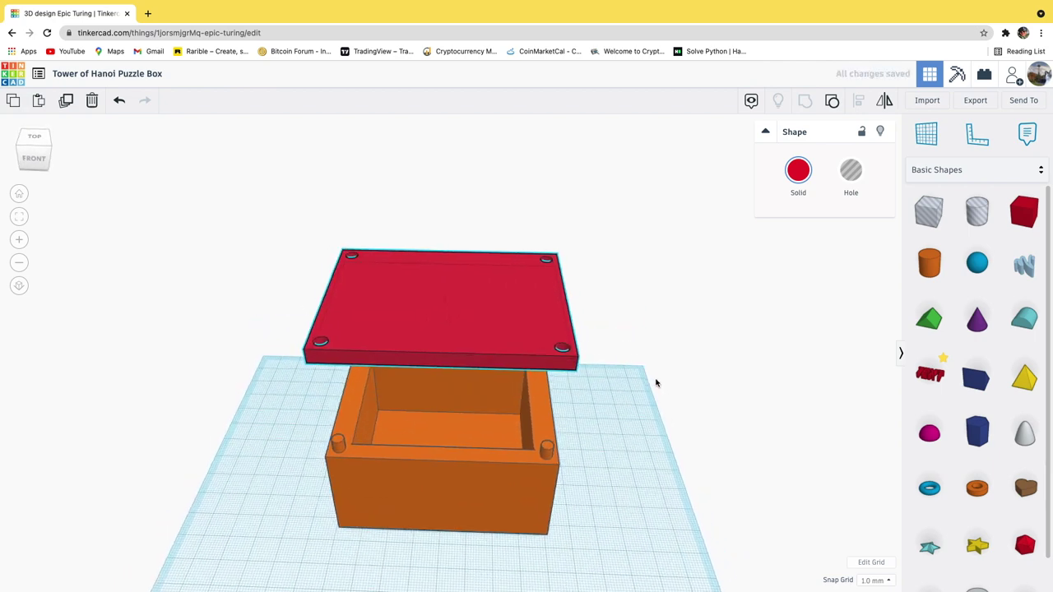
# - Lower the lid onto the box so the corner pegs fill its peg holes
pyautogui.moveTo(449, 294); pyautogui.dragTo(453, 362)
pyautogui.click(627, 398)
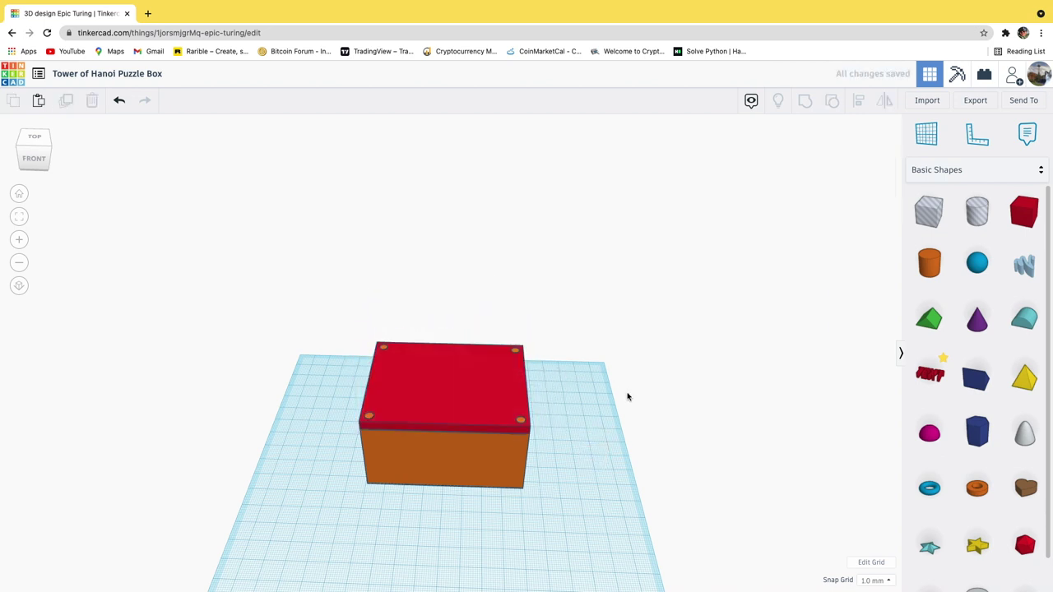
pyautogui.scroll(-2, 613, 407)
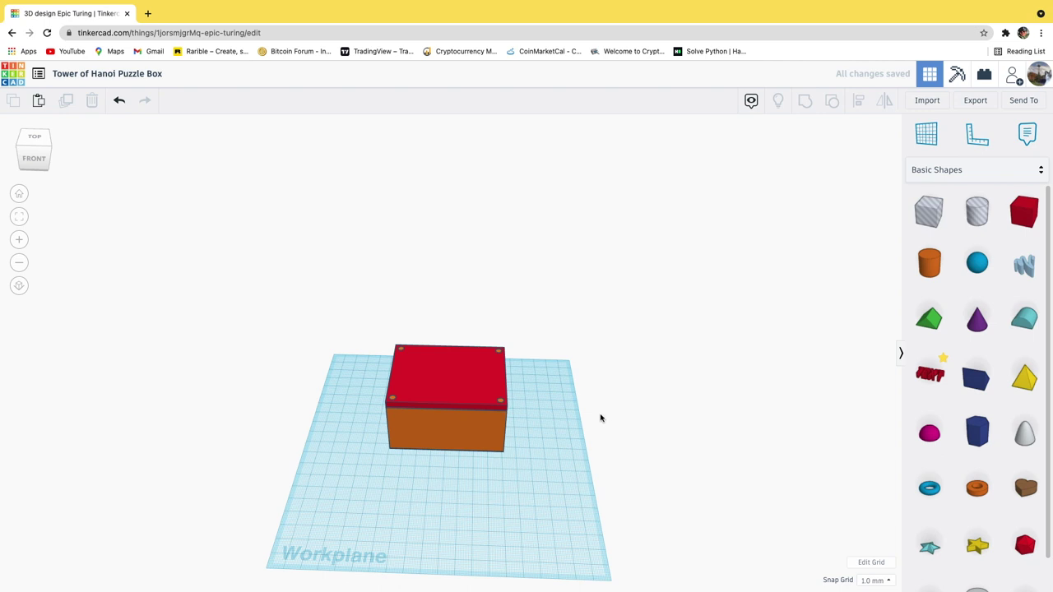
# - Add a cylinder in front of the box, shrink it to 8 mm across, and stretch its height to 70 mm
pyautogui.moveTo(617, 451); pyautogui.dragTo(333, 487)
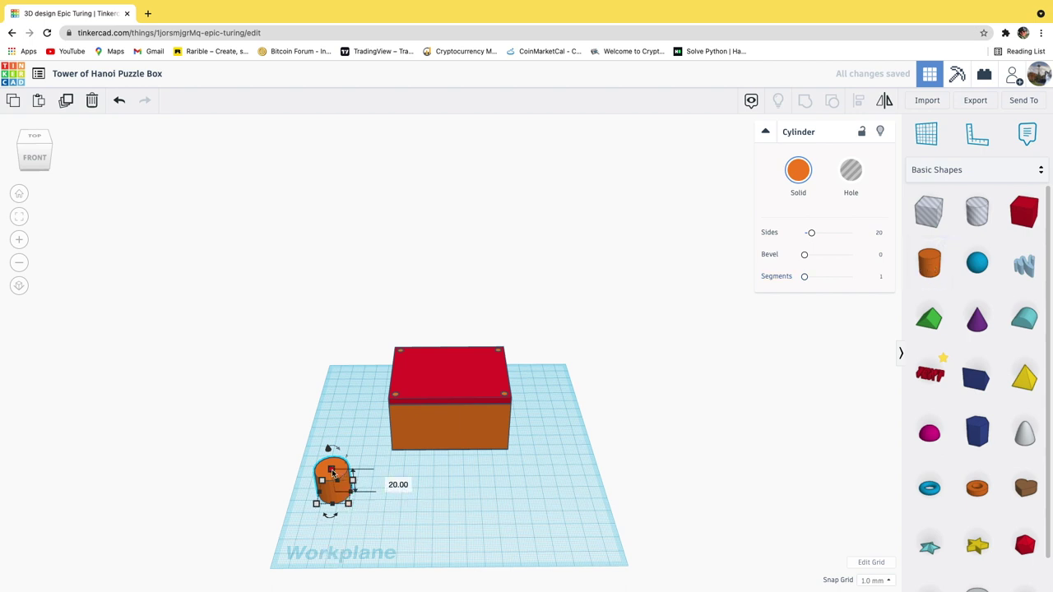
pyautogui.moveTo(332, 479); pyautogui.dragTo(333, 485)
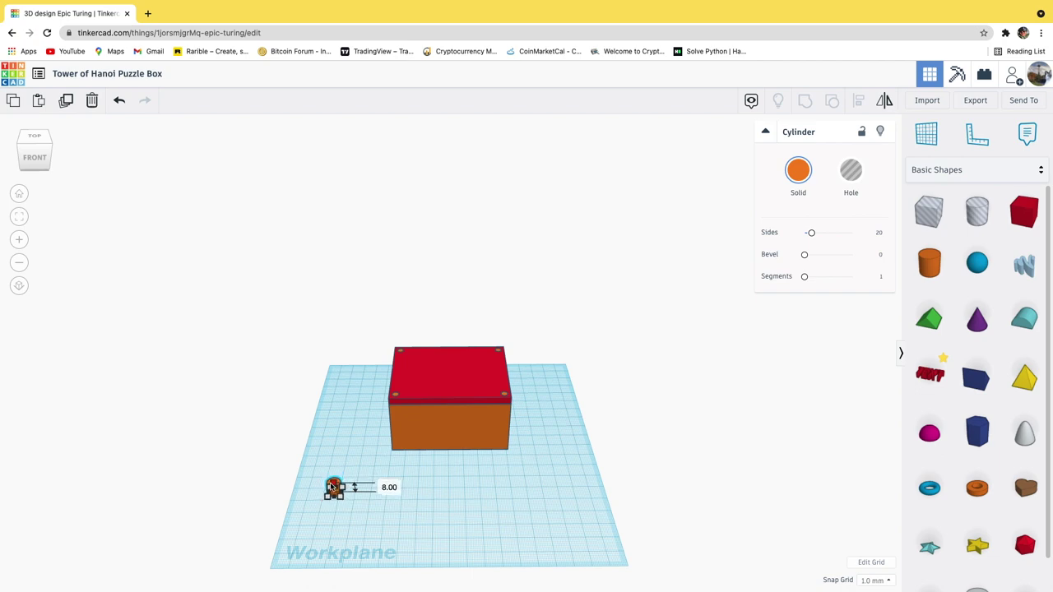
pyautogui.scroll(5, 346, 494)
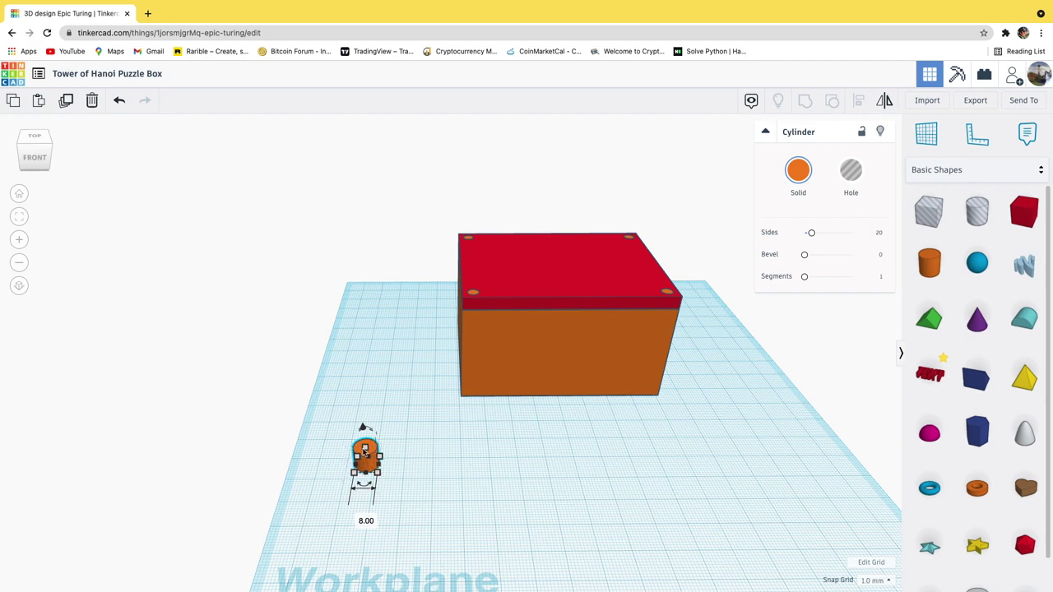
pyautogui.moveTo(366, 447); pyautogui.dragTo(327, 288)
pyautogui.scroll(-3, 435, 468)
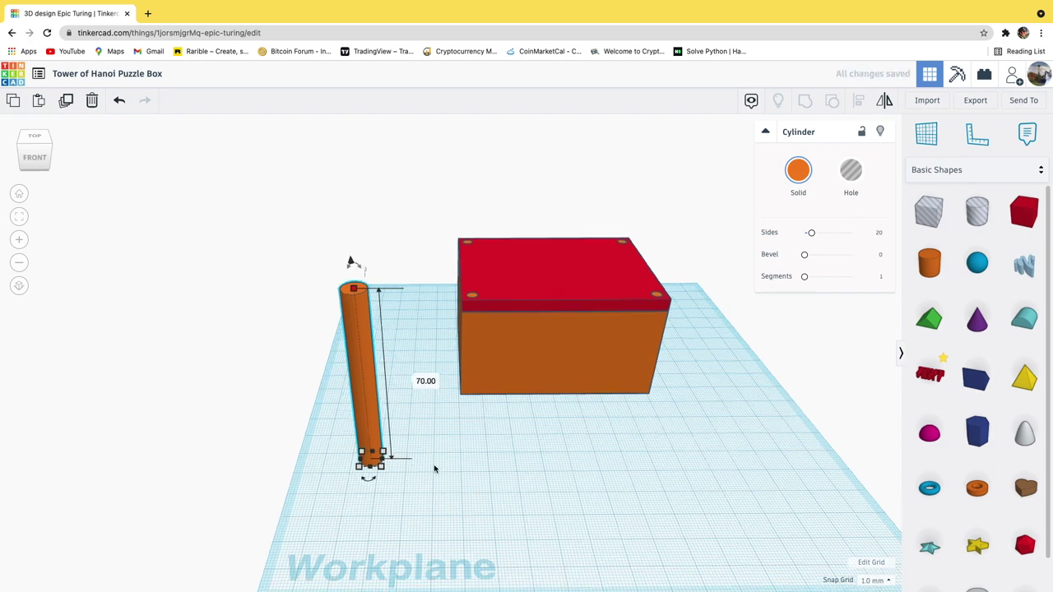
pyautogui.click(485, 456)
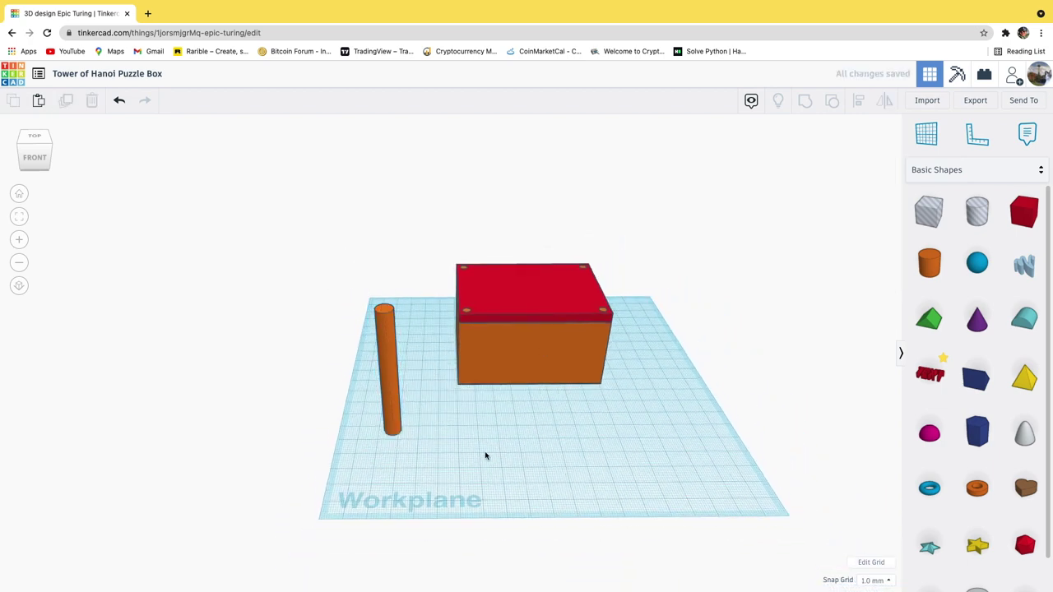
# - Scale the tall cylinder down proportionally until it is 57 mm tall
pyautogui.click(390, 424)
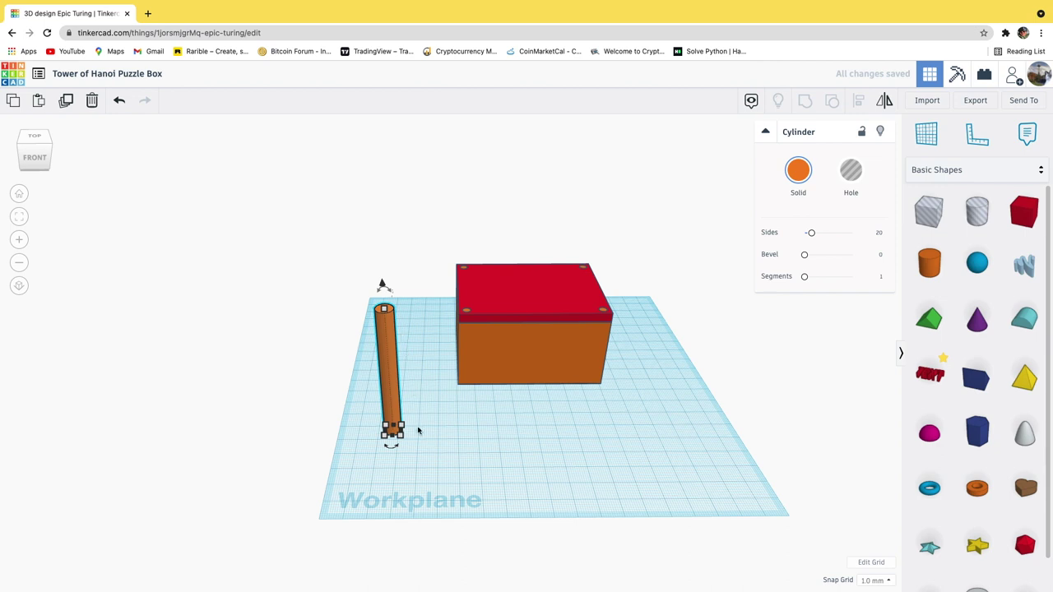
pyautogui.moveTo(386, 313)
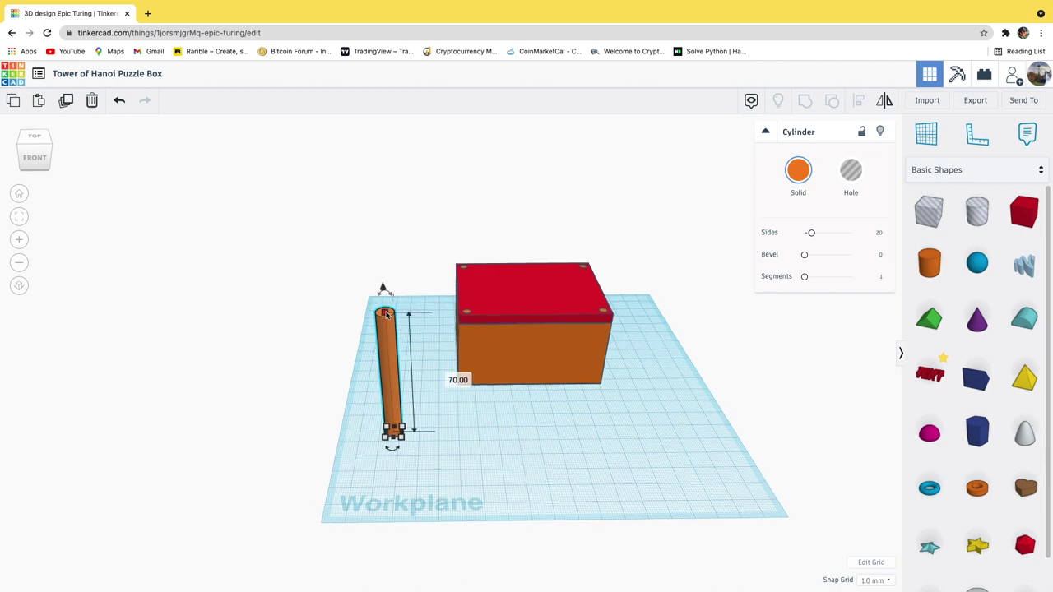
pyautogui.moveTo(386, 314); pyautogui.dragTo(391, 337)
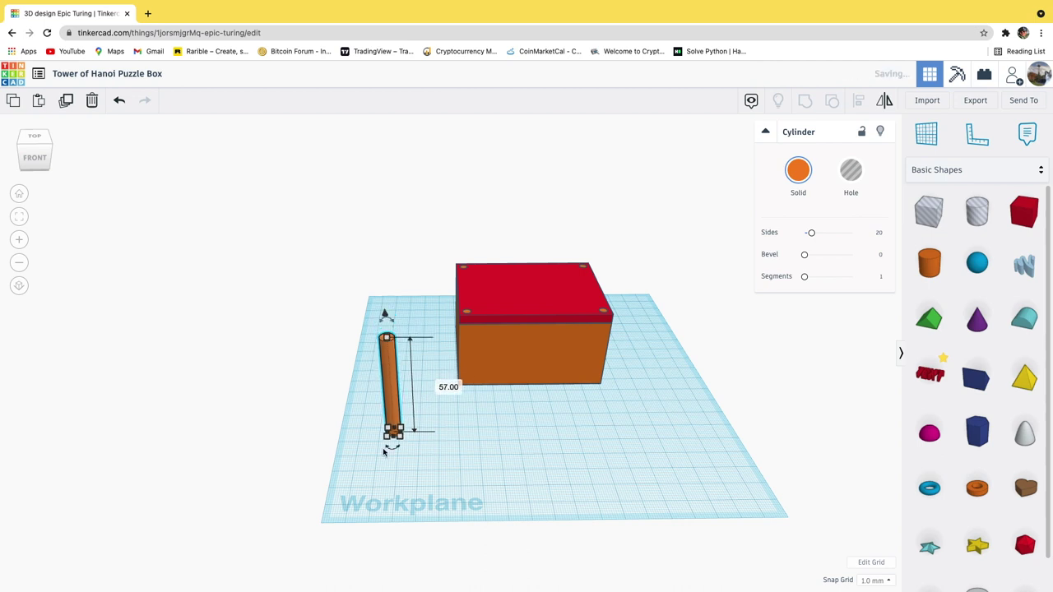
pyautogui.click(481, 424)
# - Place a ruler in front of the tall cylinder and check the cylinder's dimensions
pyautogui.click(392, 406)
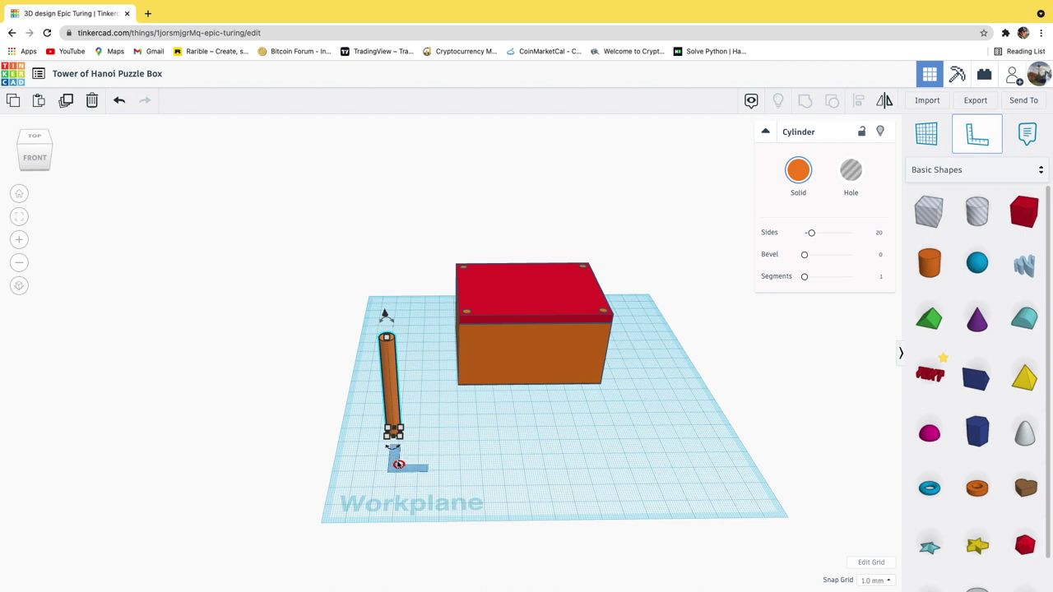
pyautogui.click(392, 449)
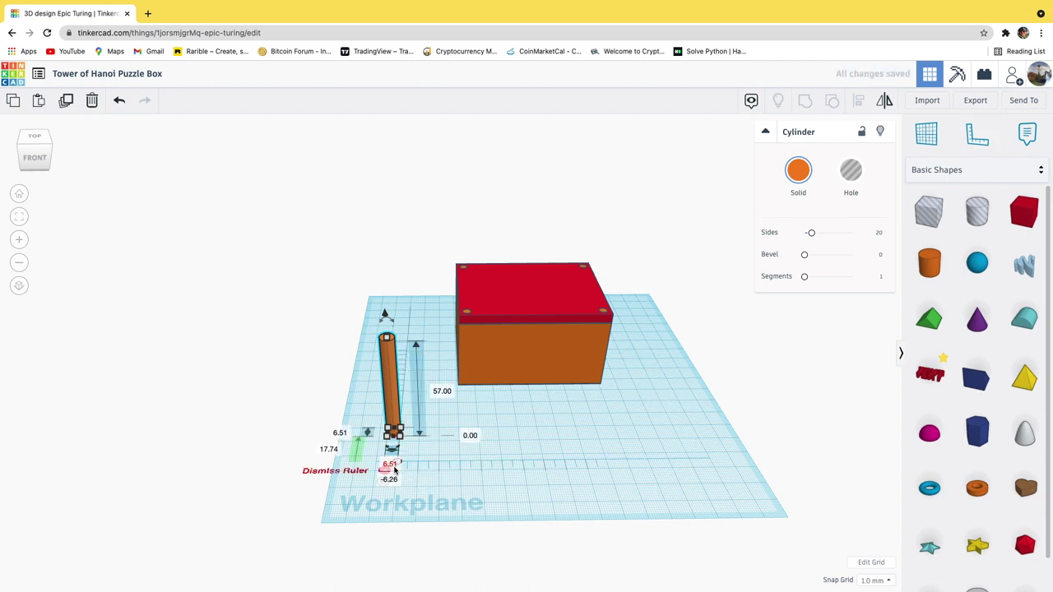
pyautogui.click(462, 484)
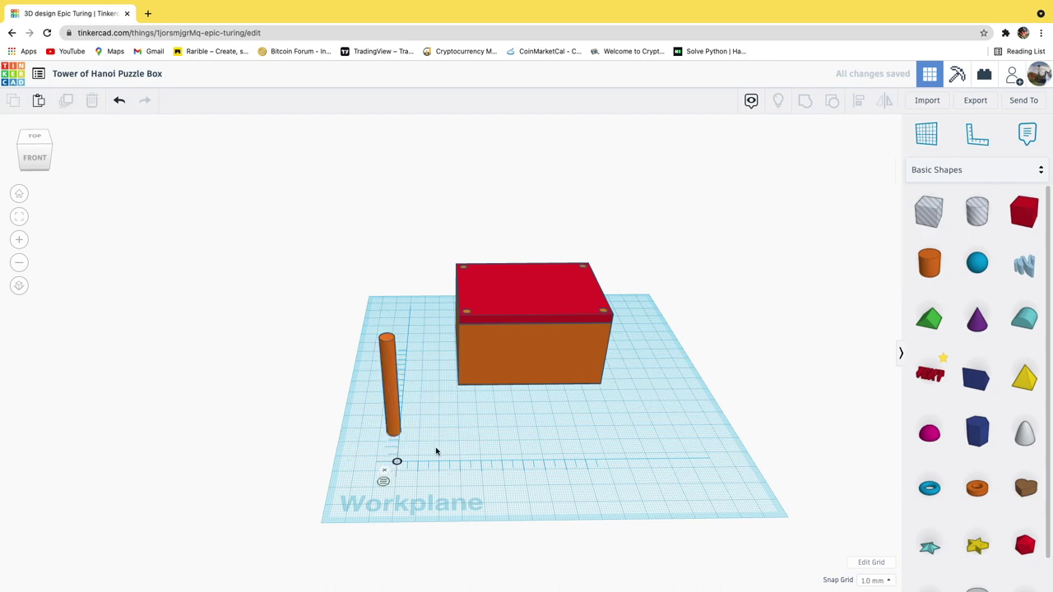
pyautogui.moveTo(432, 416); pyautogui.dragTo(395, 494, button='right')
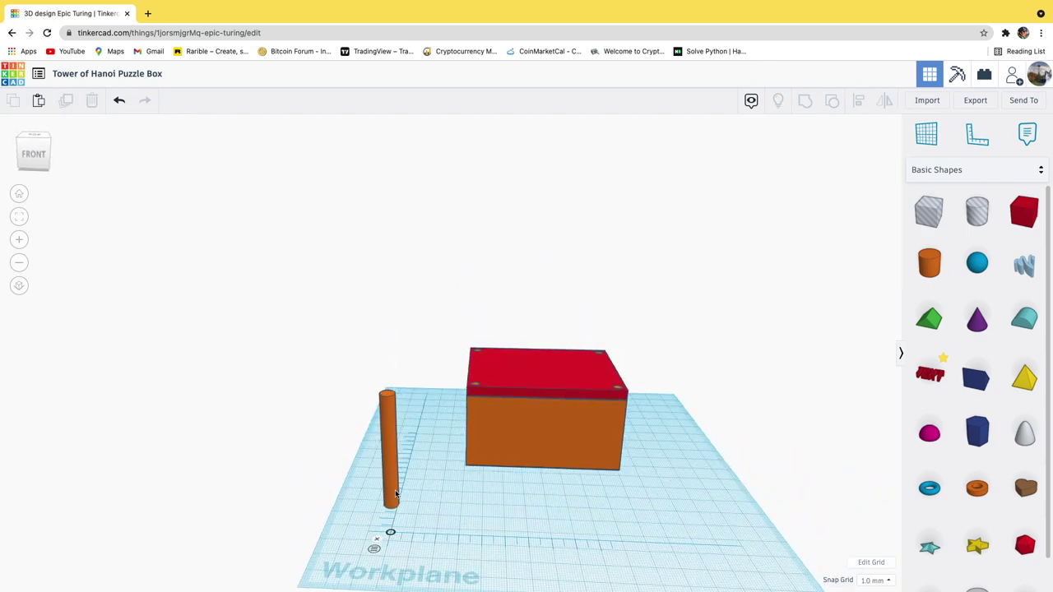
# - Duplicate the tall cylinder twice and space the copies out in a row beside the original
pyautogui.click(395, 494)
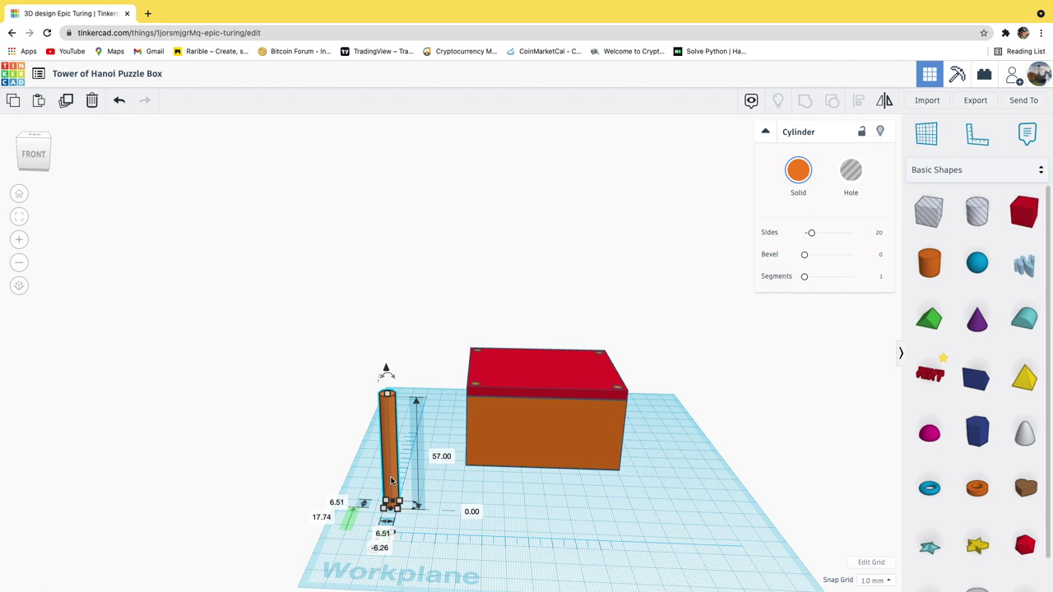
pyautogui.hotkey('ctrl', 'd')
pyautogui.moveTo(392, 481); pyautogui.dragTo(426, 481)
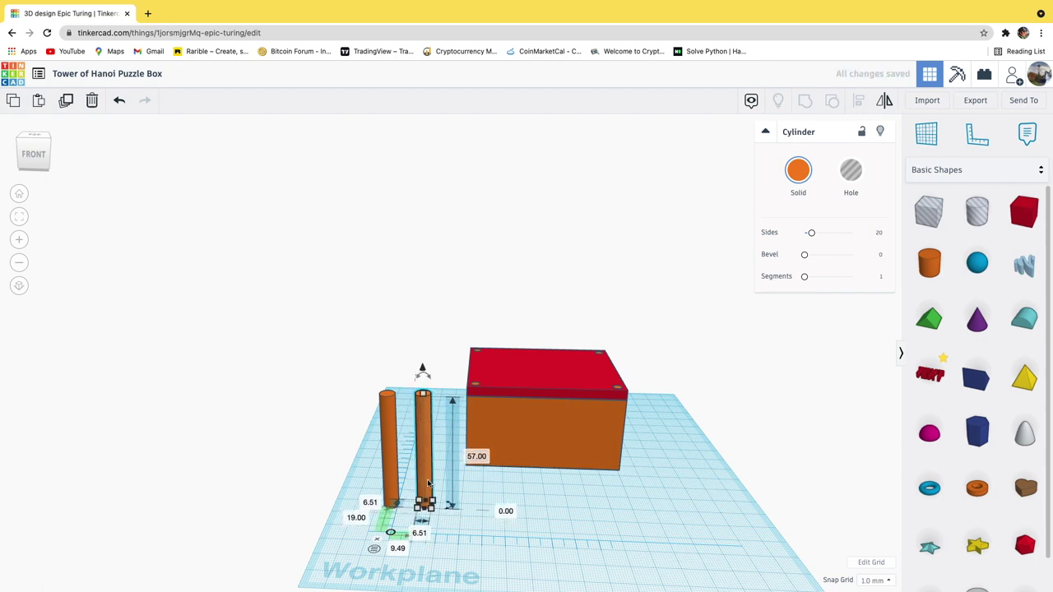
pyautogui.hotkey('ctrl', 'd')
pyautogui.moveTo(428, 484); pyautogui.dragTo(470, 486)
pyautogui.click(553, 515)
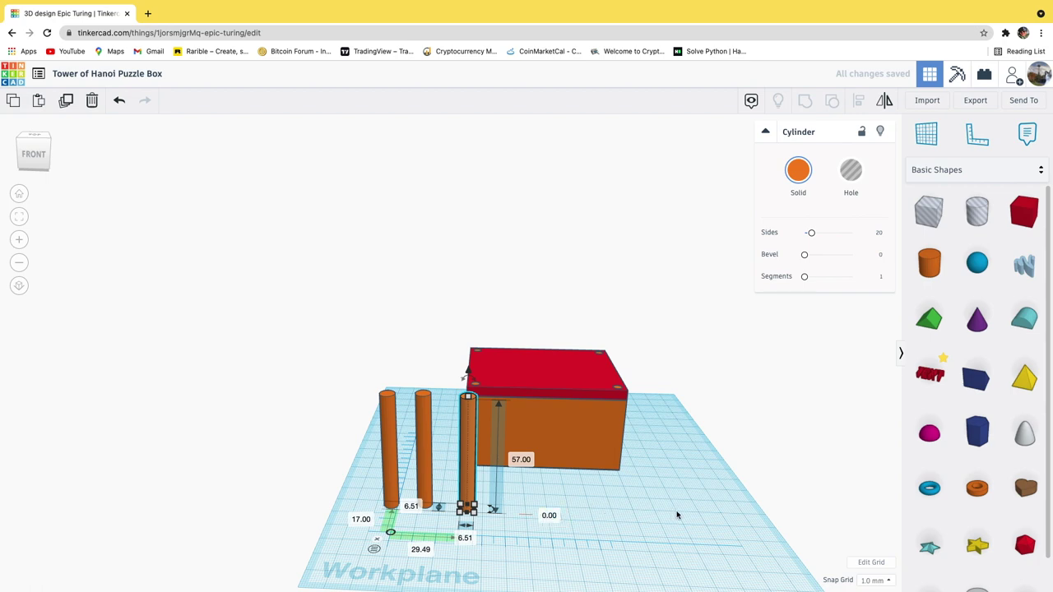
pyautogui.click(753, 521)
pyautogui.moveTo(751, 509)
pyautogui.mouseDown(button='right')
pyautogui.moveTo(752, 534)
pyautogui.moveTo(745, 528)
pyautogui.mouseUp(button='right')
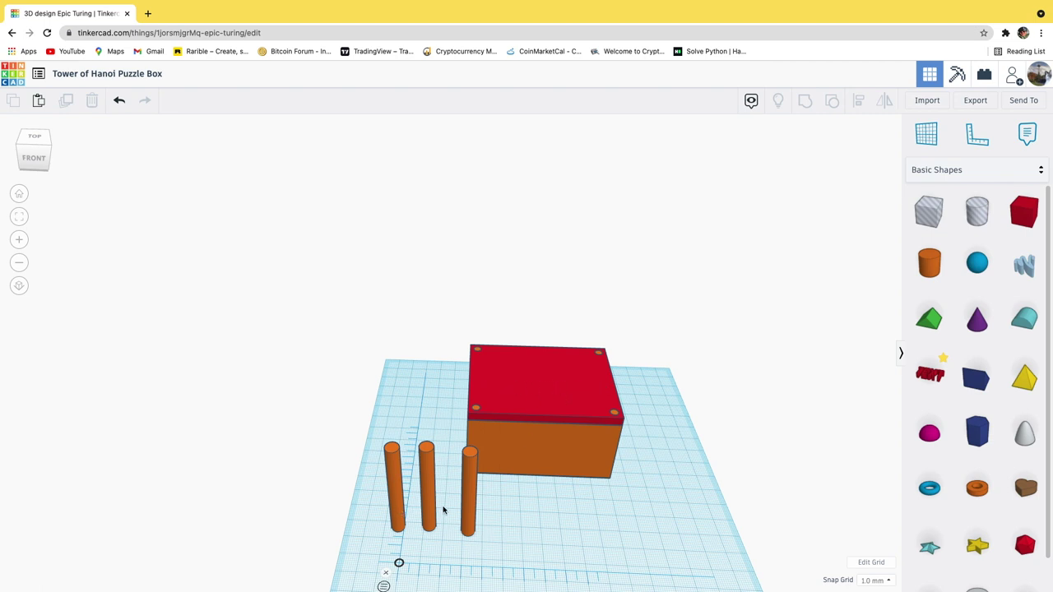
# - Dismiss the ruler from the workplane and clear the selection of the cylinder and lid
pyautogui.click(401, 512)
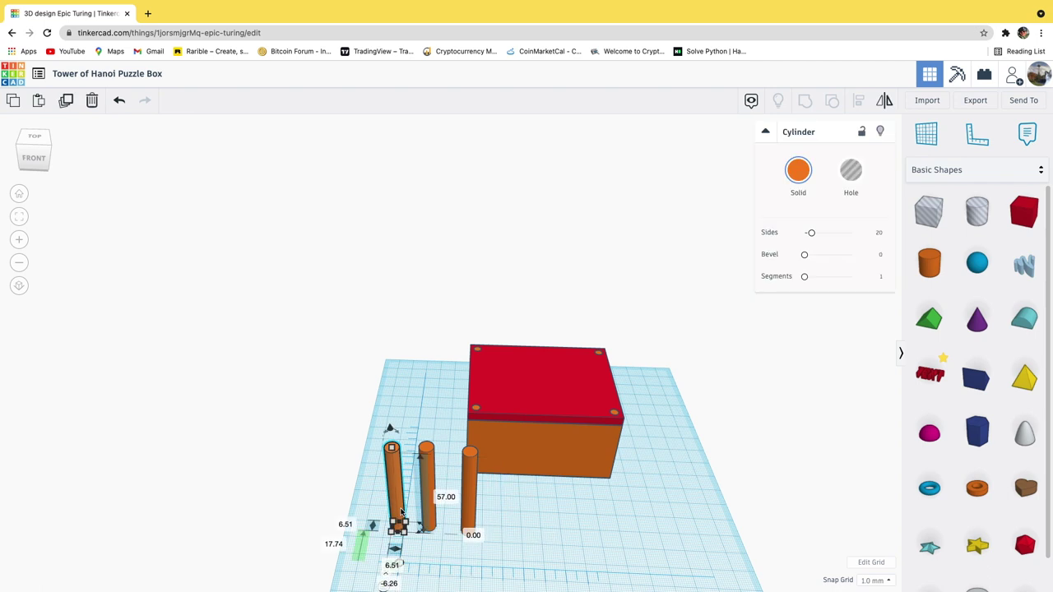
pyautogui.keyDown('shift'); pyautogui.click(518, 393); pyautogui.keyUp('shift')
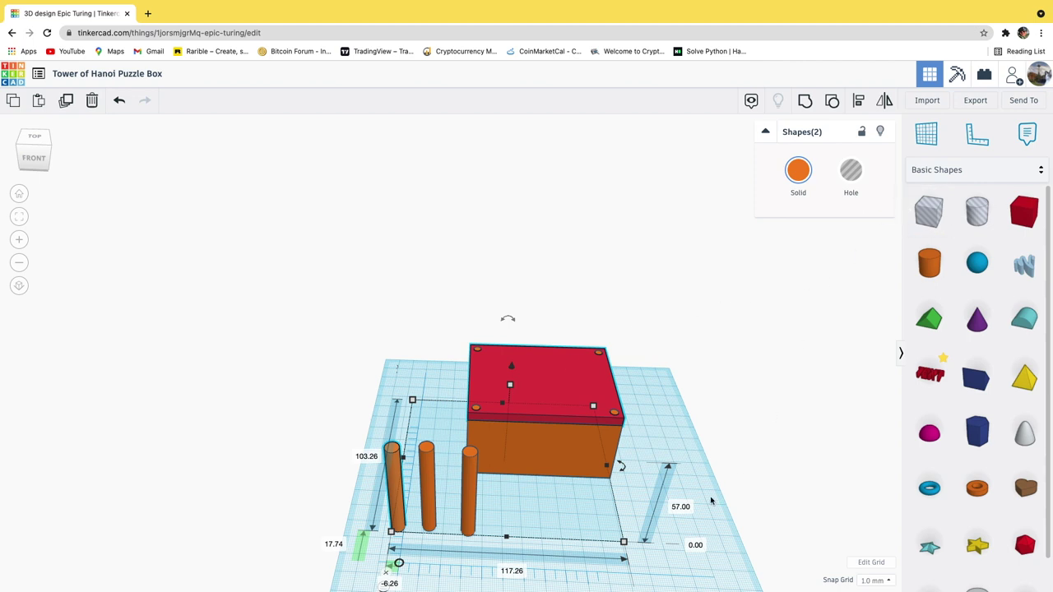
pyautogui.scroll(-3, 459, 497)
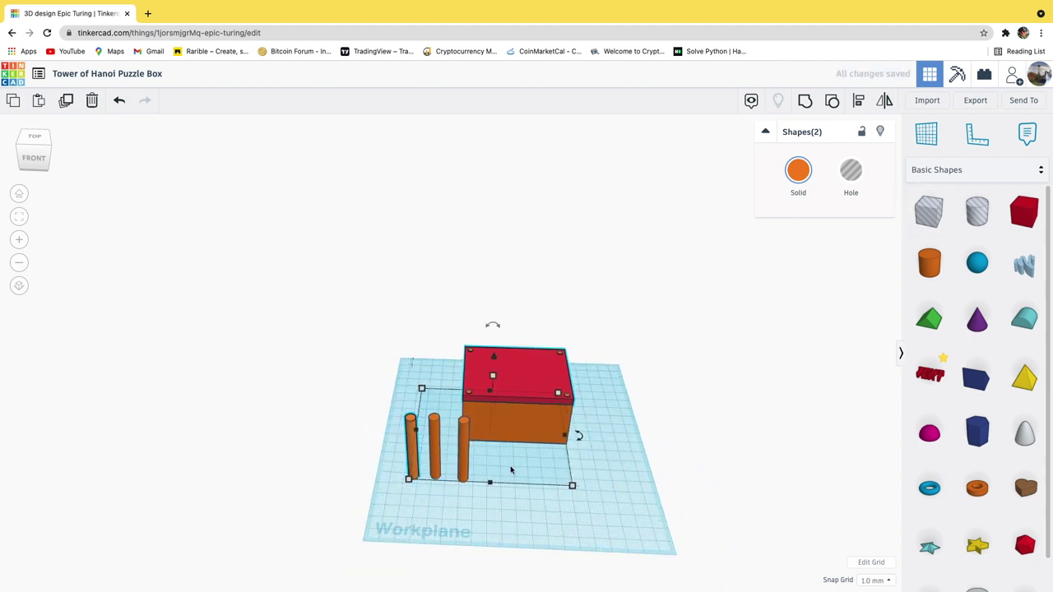
pyautogui.click(404, 529)
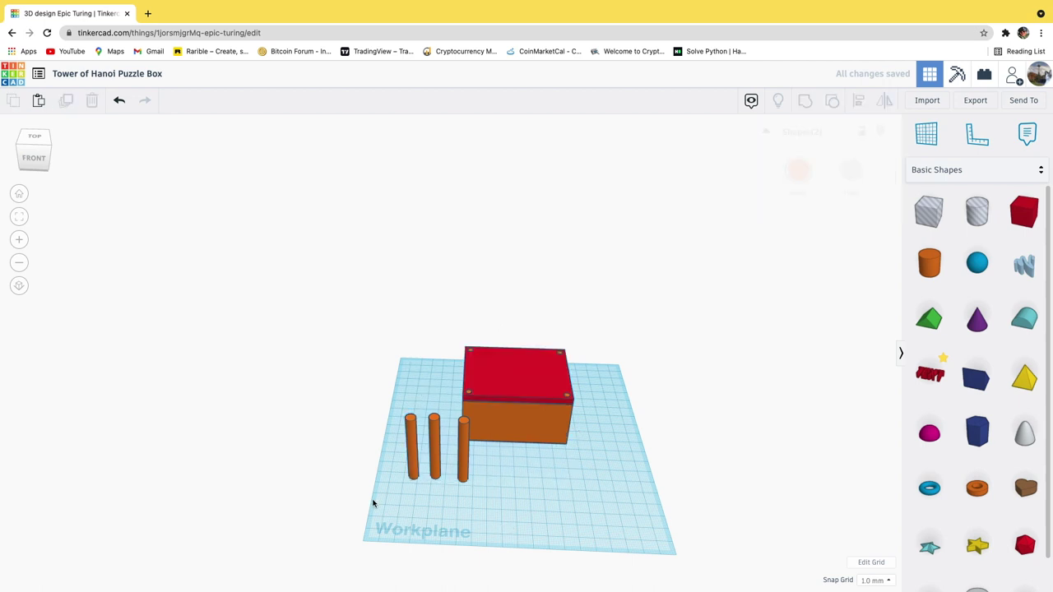
# - Align the leftmost cylinder to the lid as reference, centred front to back and flush with the lid's left edge
pyautogui.click(411, 457)
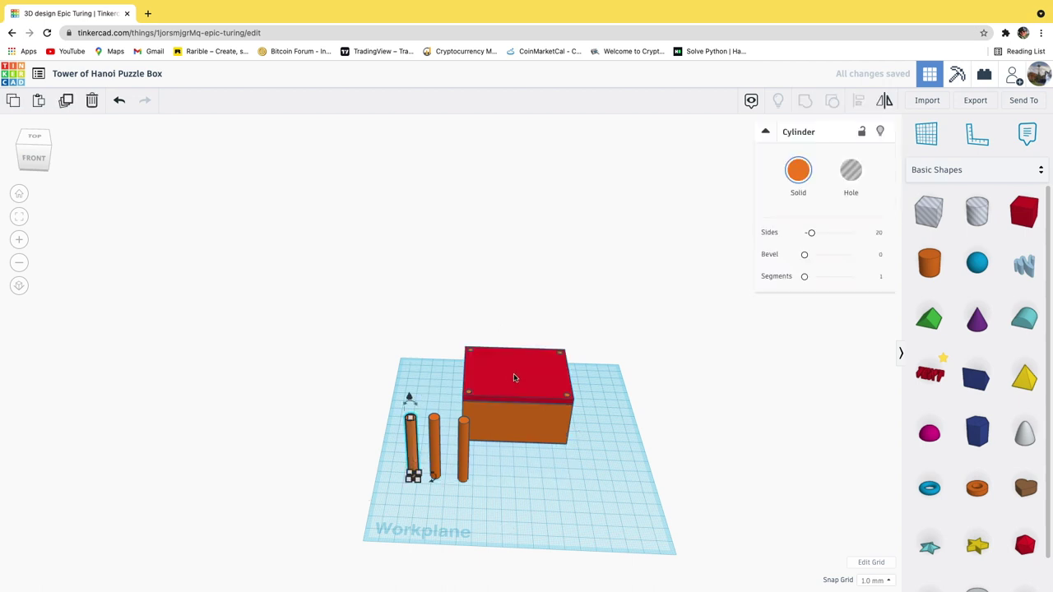
pyautogui.keyDown('shift'); pyautogui.click(514, 379); pyautogui.keyUp('shift')
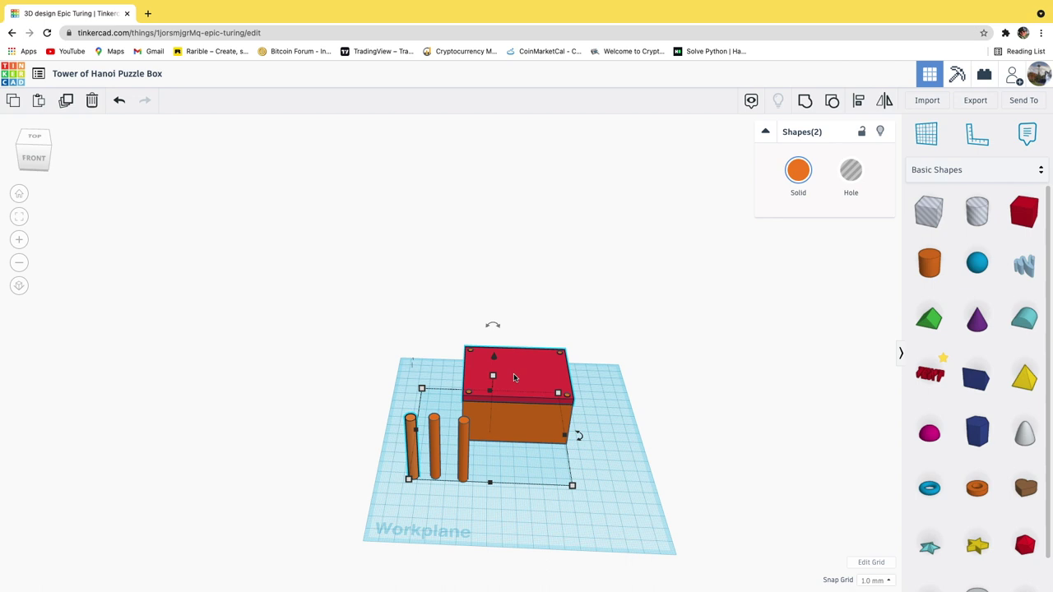
pyautogui.click(858, 101)
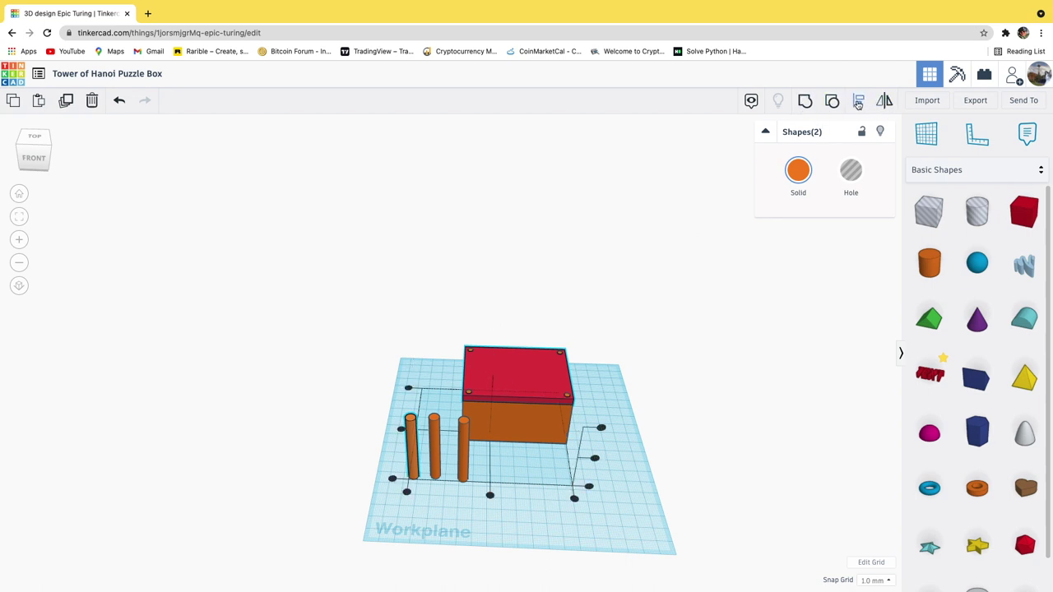
pyautogui.click(523, 378)
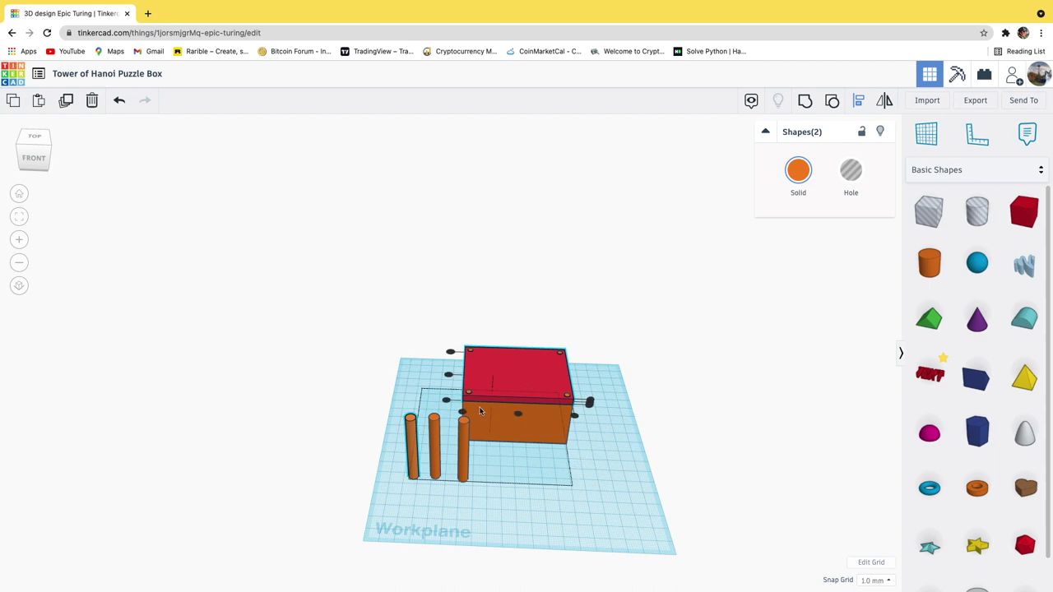
pyautogui.scroll(5, 461, 420)
pyautogui.scroll(-6, 461, 420)
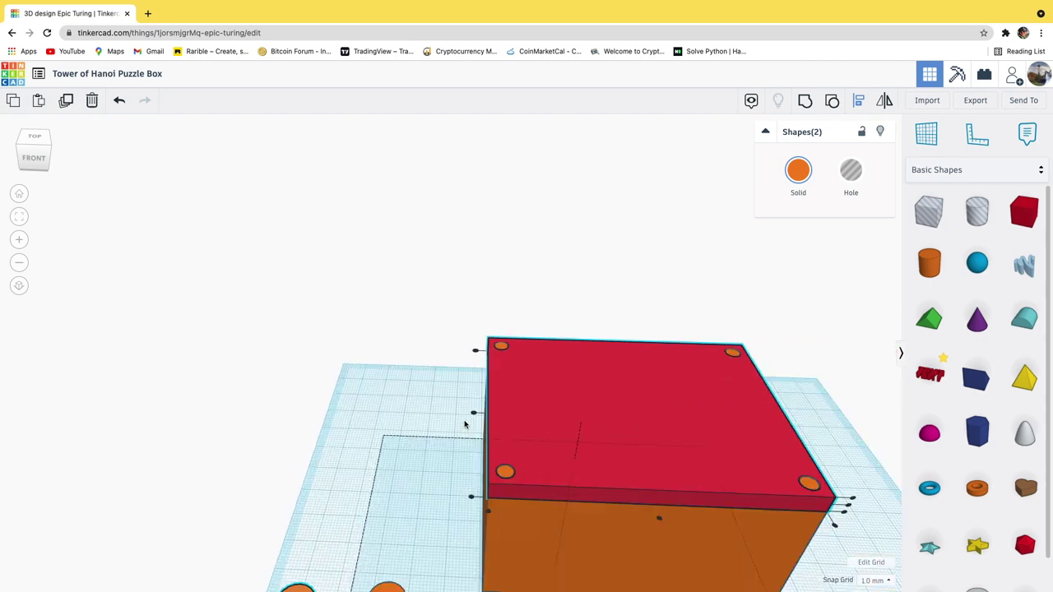
pyautogui.scroll(1, 465, 426)
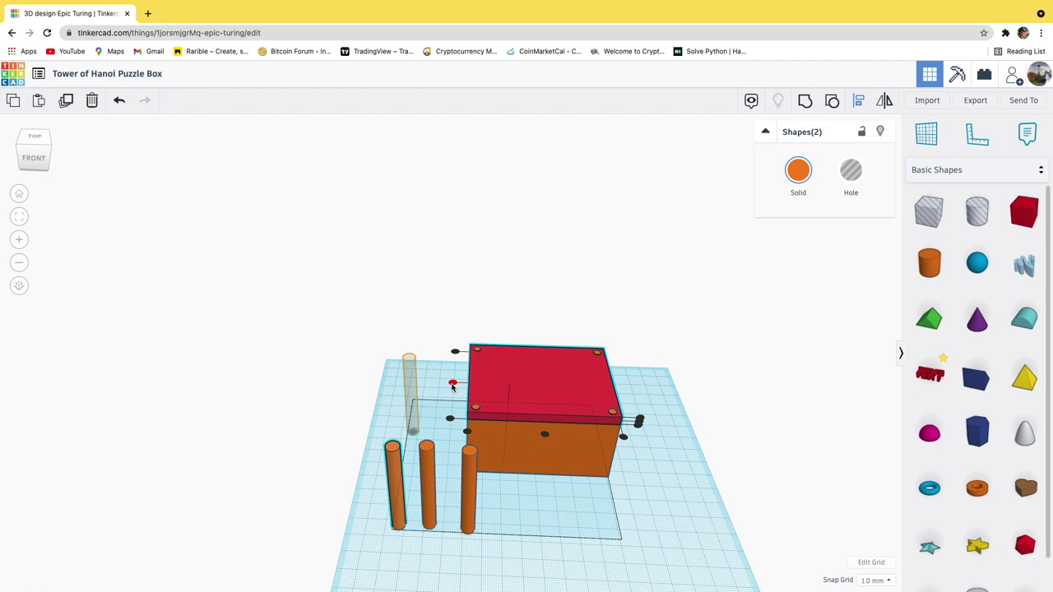
pyautogui.click(453, 384)
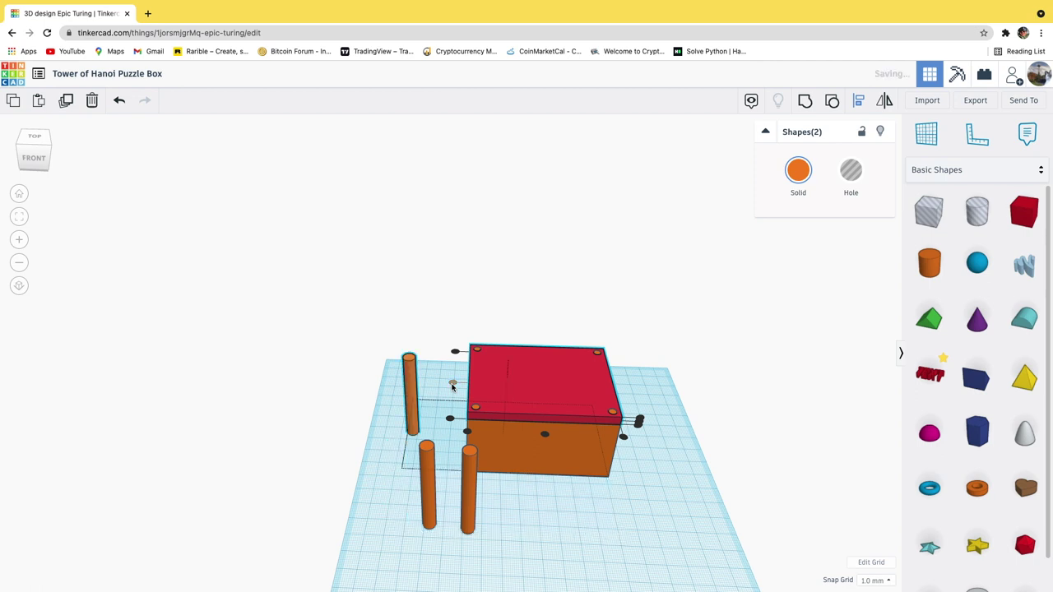
pyautogui.click(466, 434)
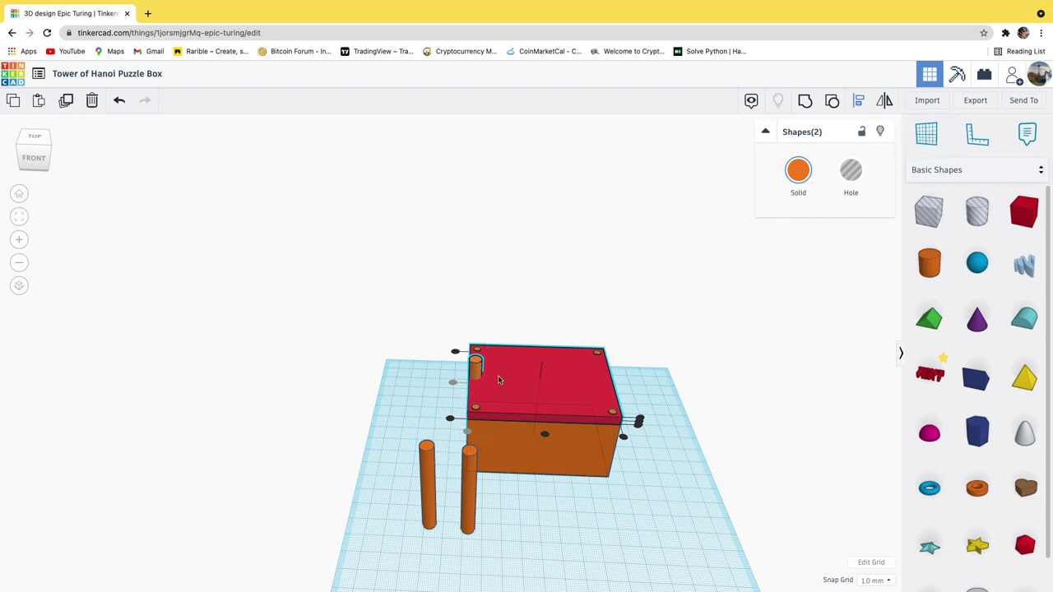
# - Place a new workplane on the lid's top face
pyautogui.click(927, 136)
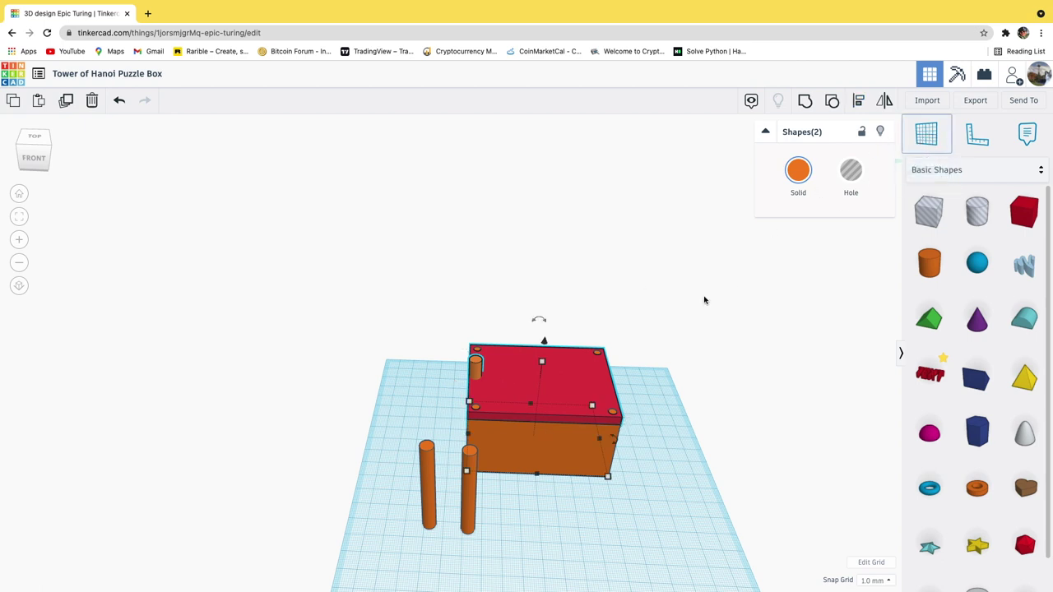
pyautogui.click(504, 392)
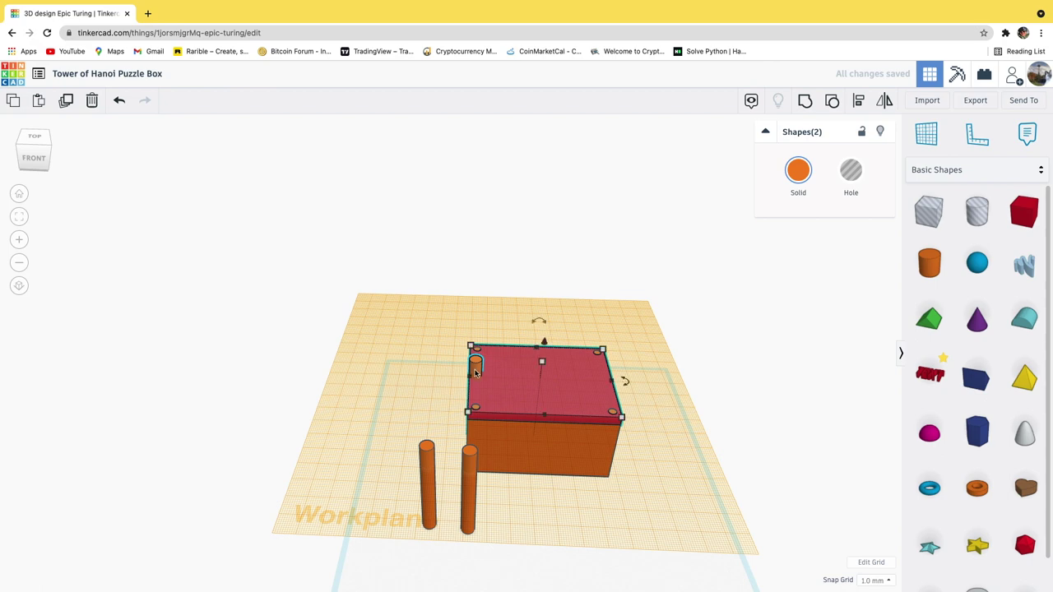
# - Try raising the lid and aligned cylinder together, undo that move, and select only the cylinder at the lid's left edge
pyautogui.hotkey('ctrl', 'Up')
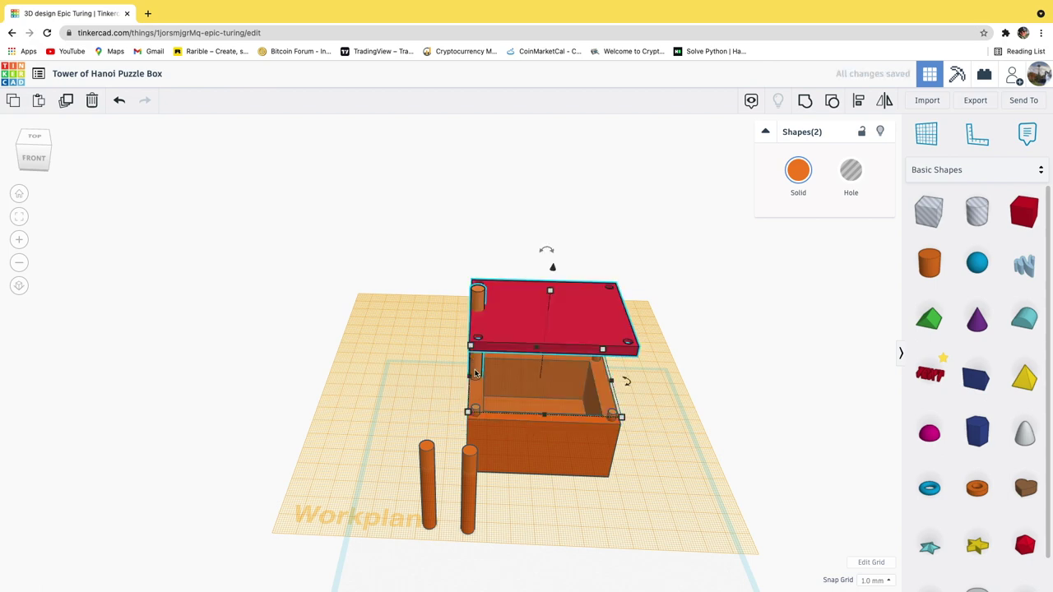
pyautogui.hotkey('ctrl', 'z')
pyautogui.click(563, 516)
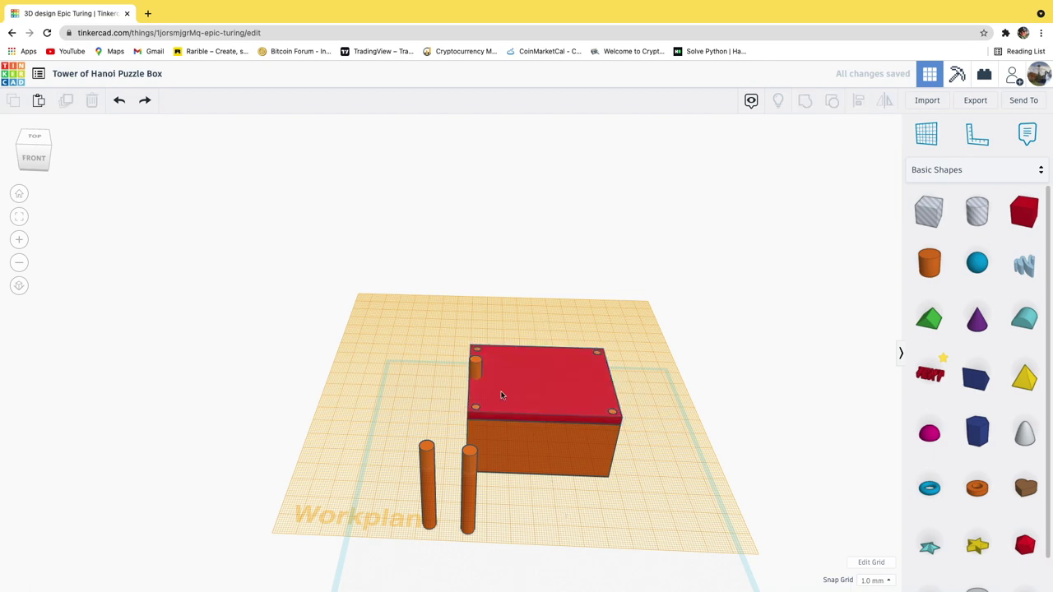
pyautogui.click(476, 375)
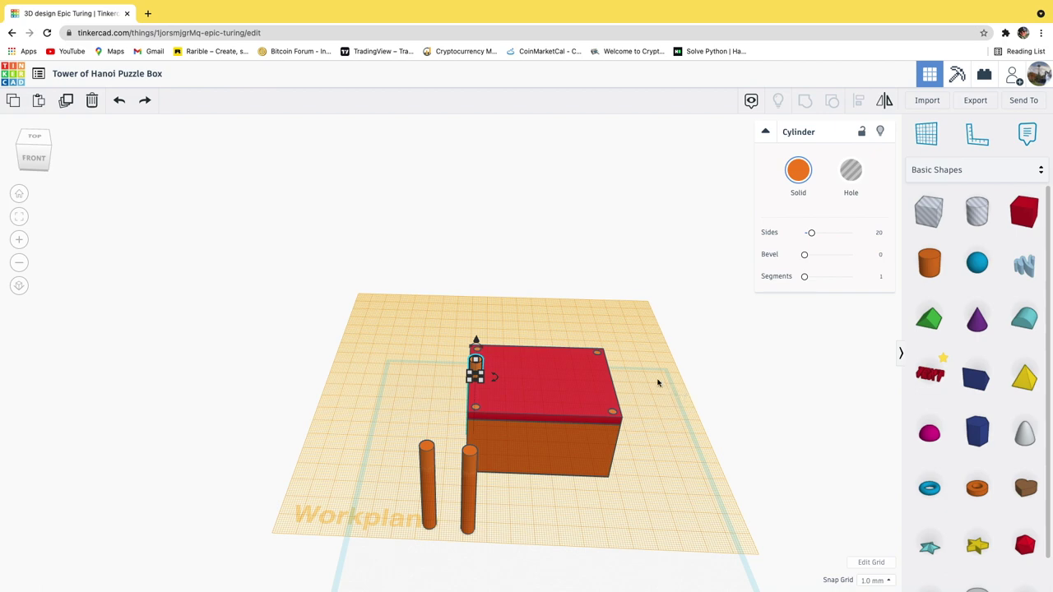
# - Raise the cylinder sunk in the lid's left edge so the full rod stands on top of the lid
pyautogui.moveTo(486, 372)
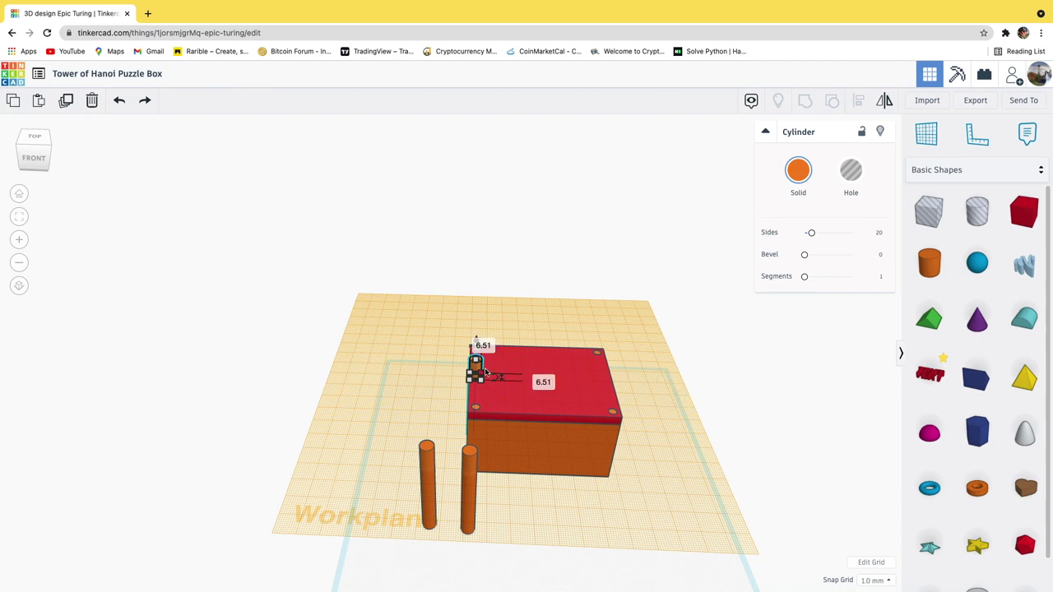
pyautogui.moveTo(486, 373); pyautogui.dragTo(480, 280)
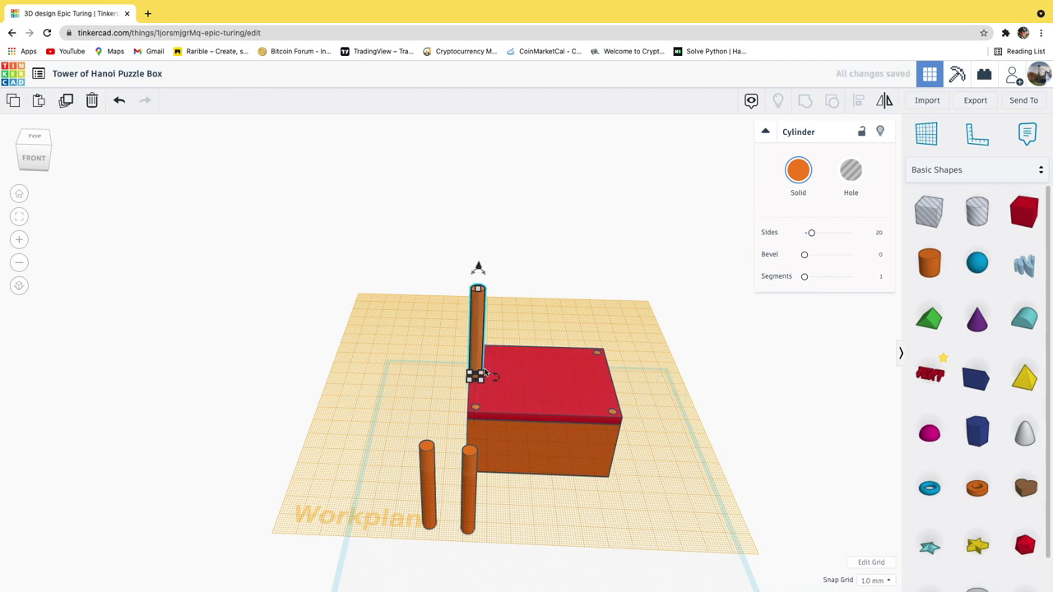
pyautogui.click(391, 413)
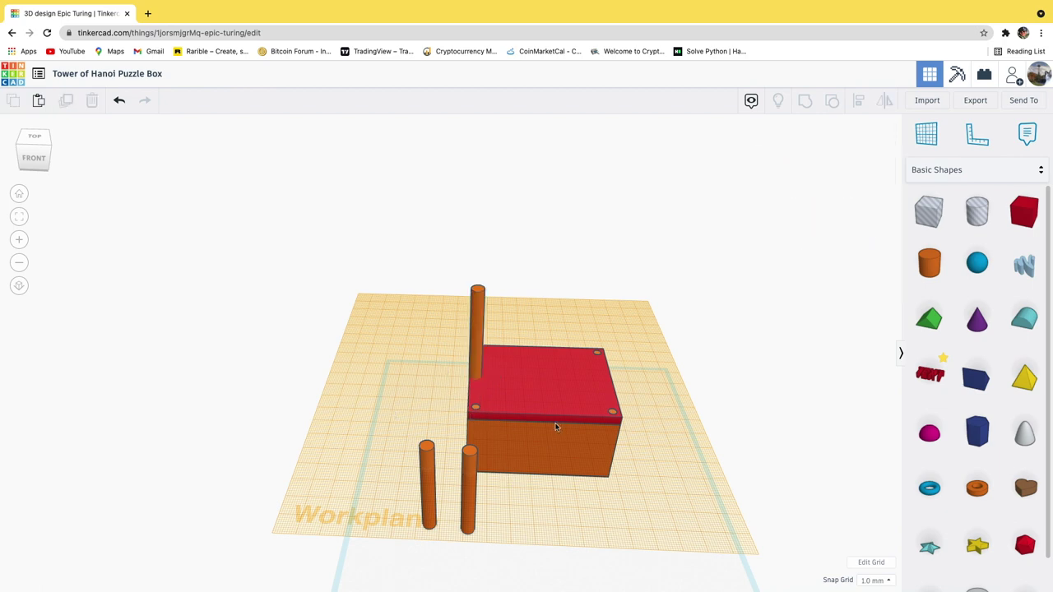
# - Select the two loose rods in front of the box and raise them together to about lid height
pyautogui.moveTo(390, 442); pyautogui.dragTo(346, 499, button='right')
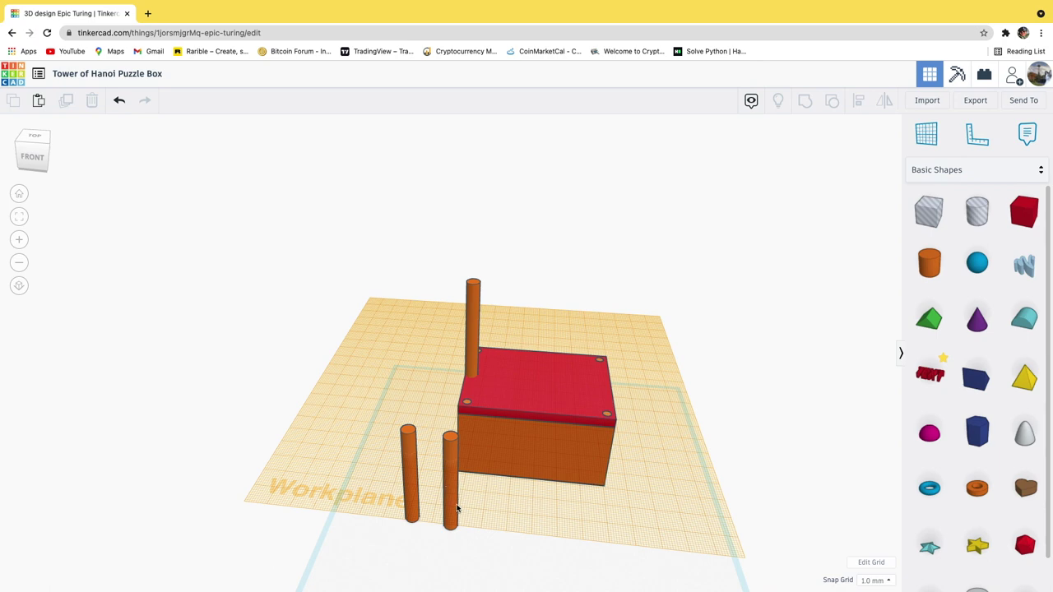
pyautogui.click(457, 470)
pyautogui.click(410, 436)
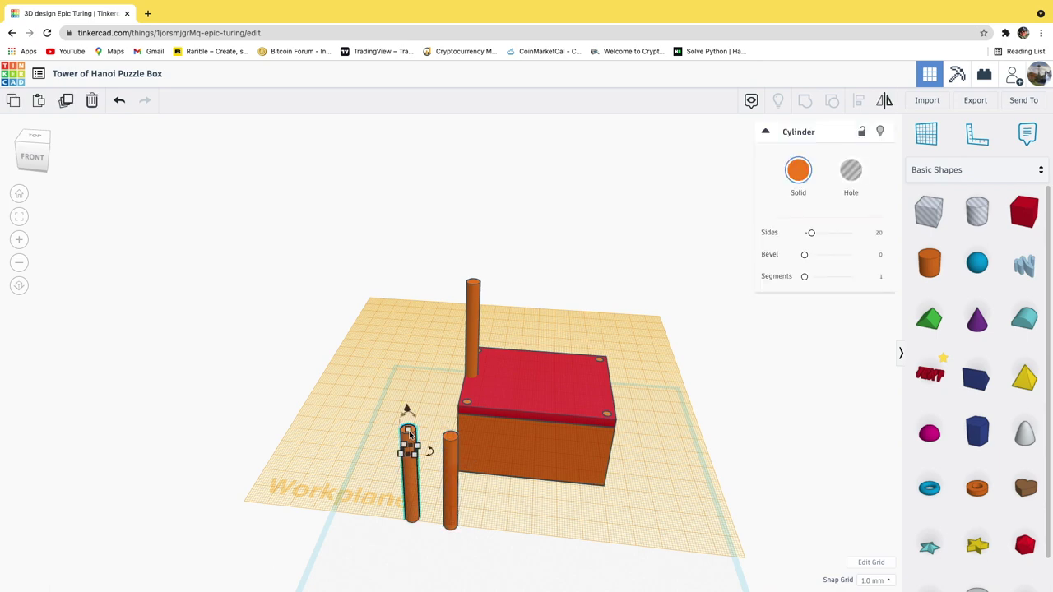
pyautogui.keyDown('shift'); pyautogui.click(453, 440); pyautogui.keyUp('shift')
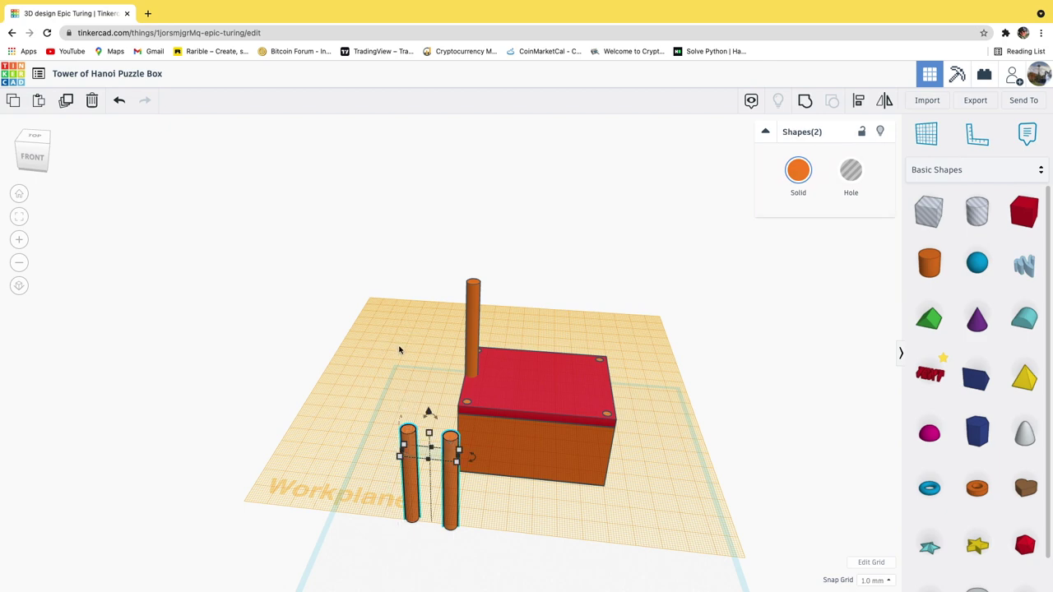
pyautogui.moveTo(428, 412); pyautogui.dragTo(427, 323)
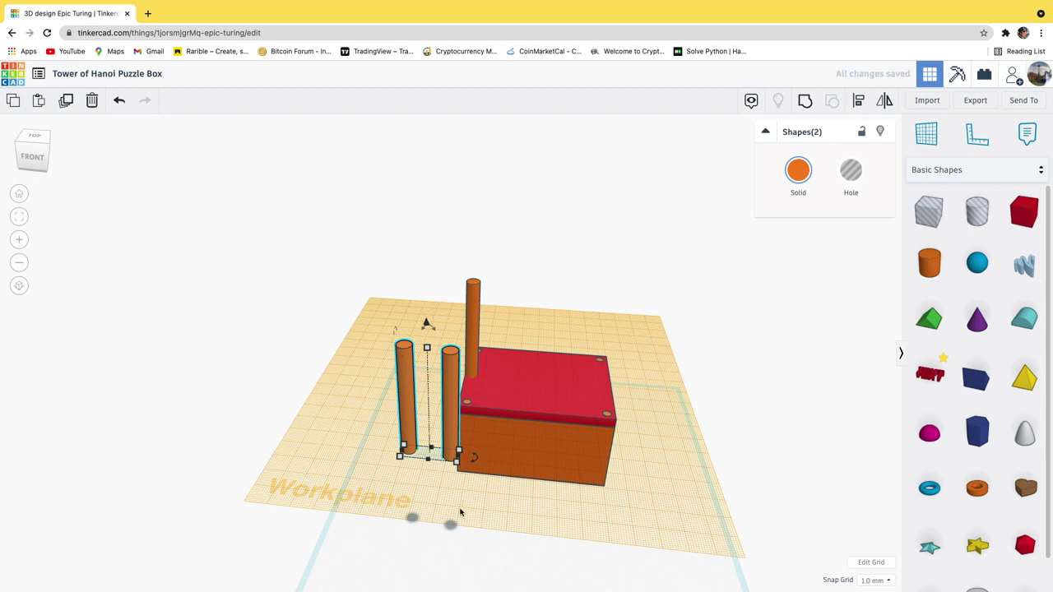
pyautogui.click(469, 520)
# - Align the raised rod nearest the box with the lid's right edge, centred between its front and back
pyautogui.moveTo(609, 511); pyautogui.dragTo(474, 473, button='right')
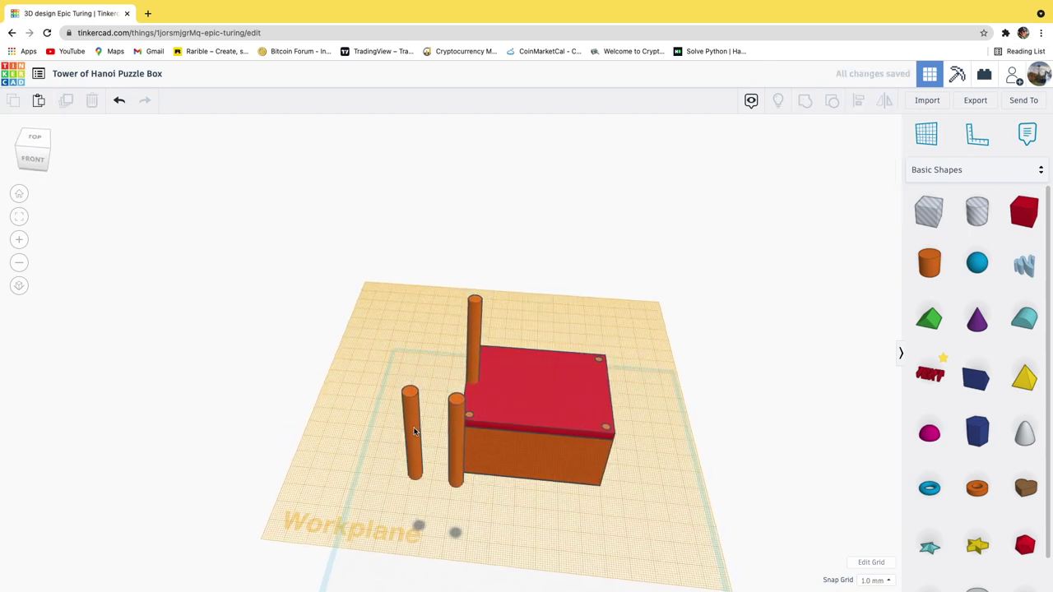
pyautogui.click(460, 436)
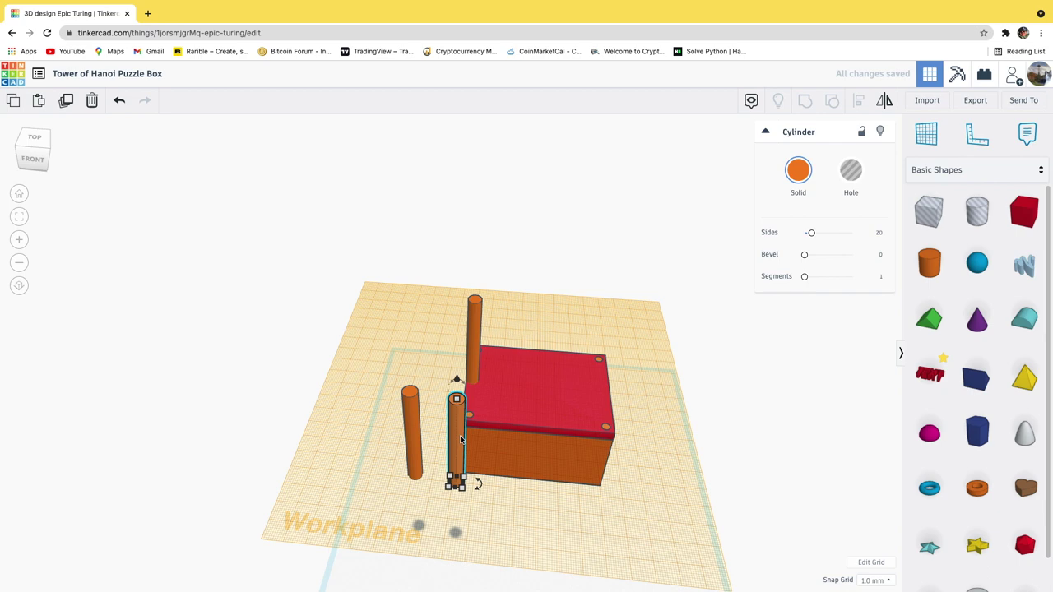
pyautogui.keyDown('shift'); pyautogui.click(567, 403); pyautogui.keyUp('shift')
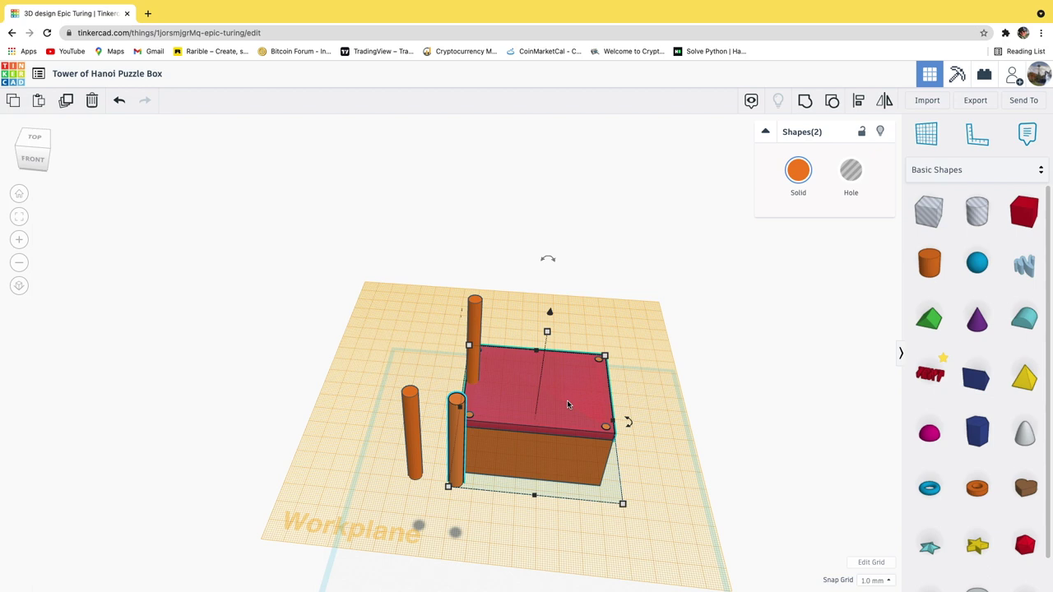
pyautogui.click(858, 100)
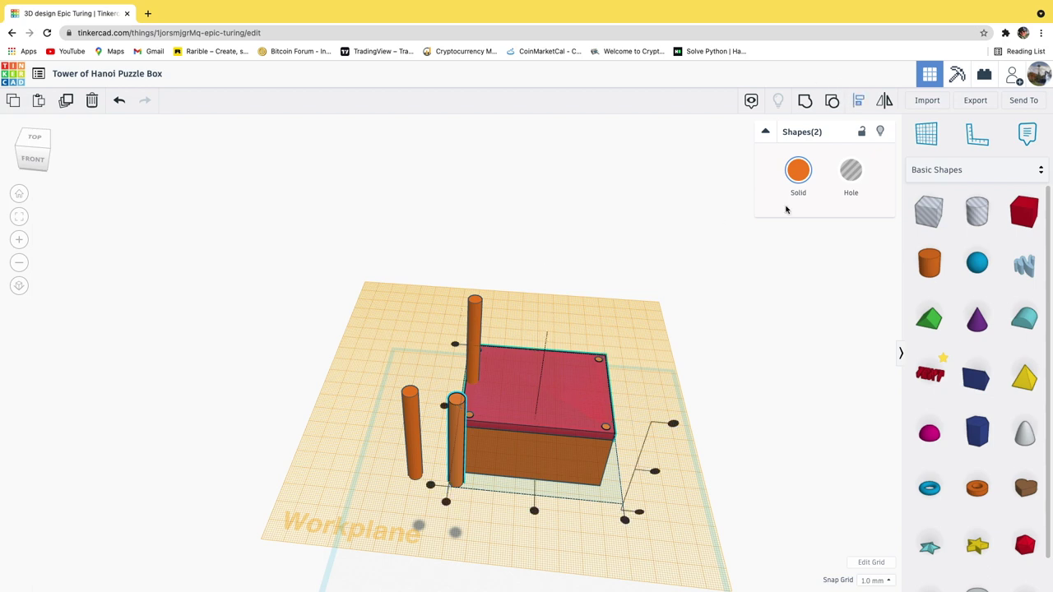
pyautogui.click(564, 406)
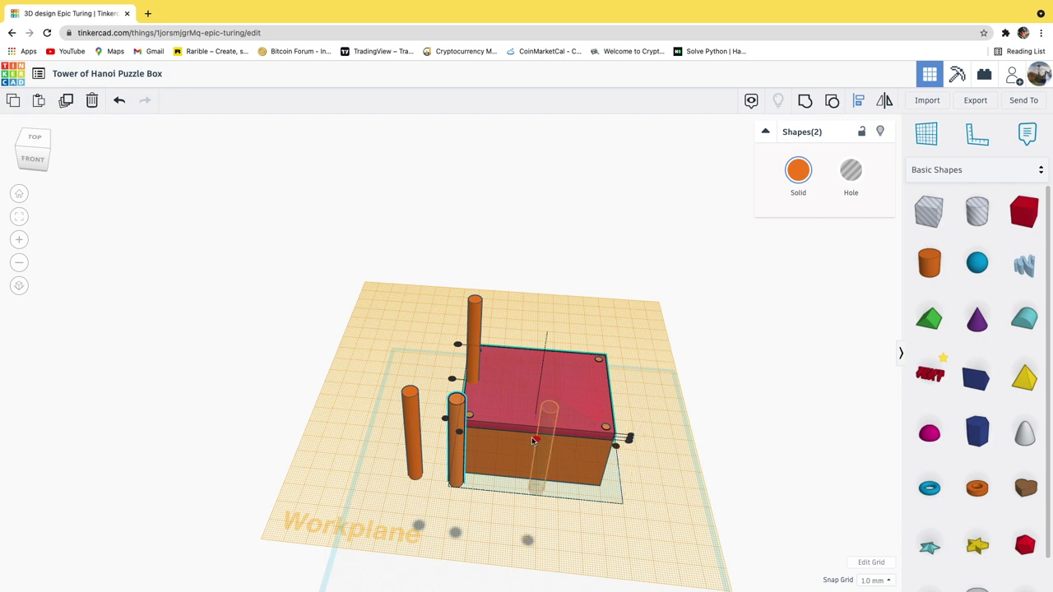
pyautogui.moveTo(651, 402); pyautogui.dragTo(495, 435, button='right')
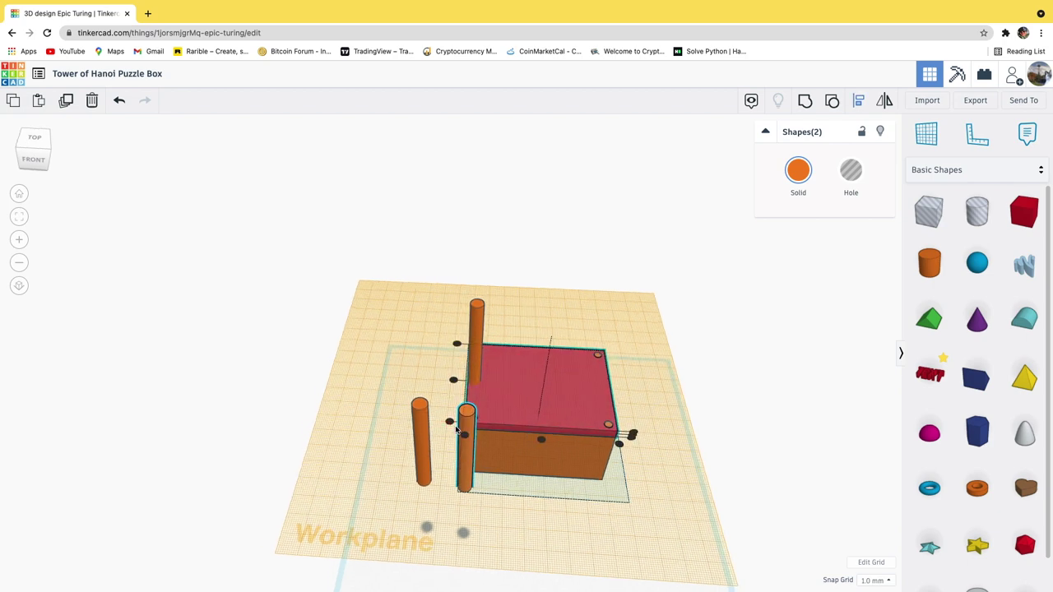
pyautogui.click(450, 424)
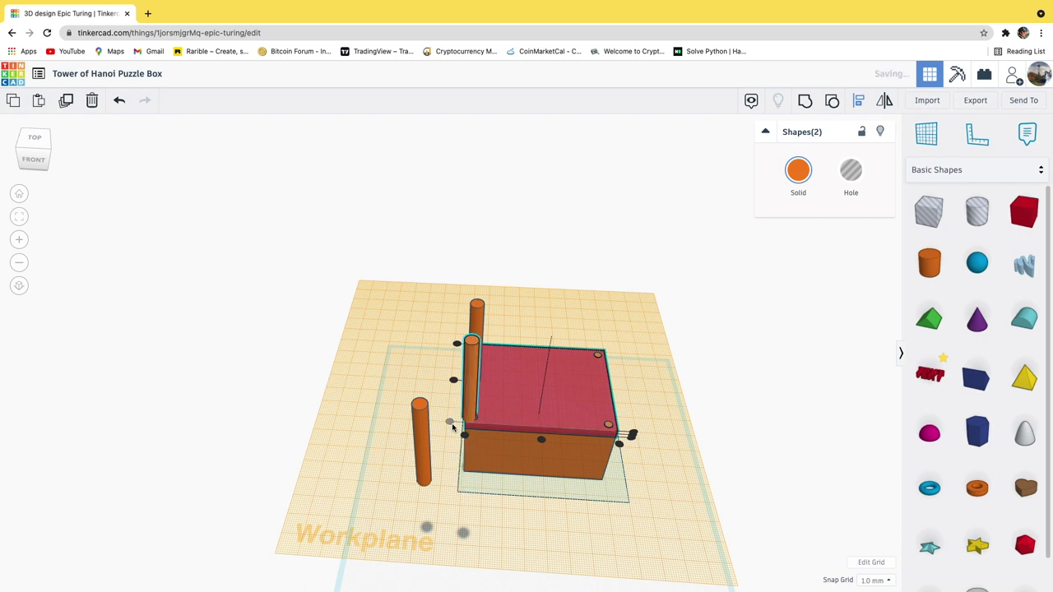
pyautogui.click(622, 446)
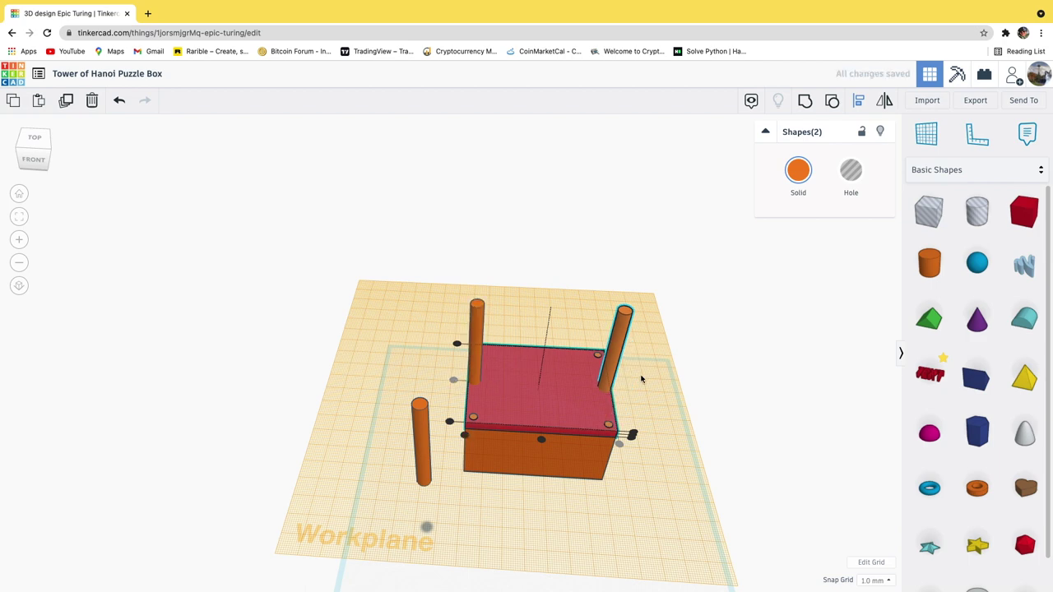
pyautogui.moveTo(676, 374)
pyautogui.mouseDown(button='right')
pyautogui.moveTo(666, 337)
pyautogui.moveTo(644, 341)
pyautogui.moveTo(670, 348)
pyautogui.moveTo(666, 362)
pyautogui.mouseUp(button='right')
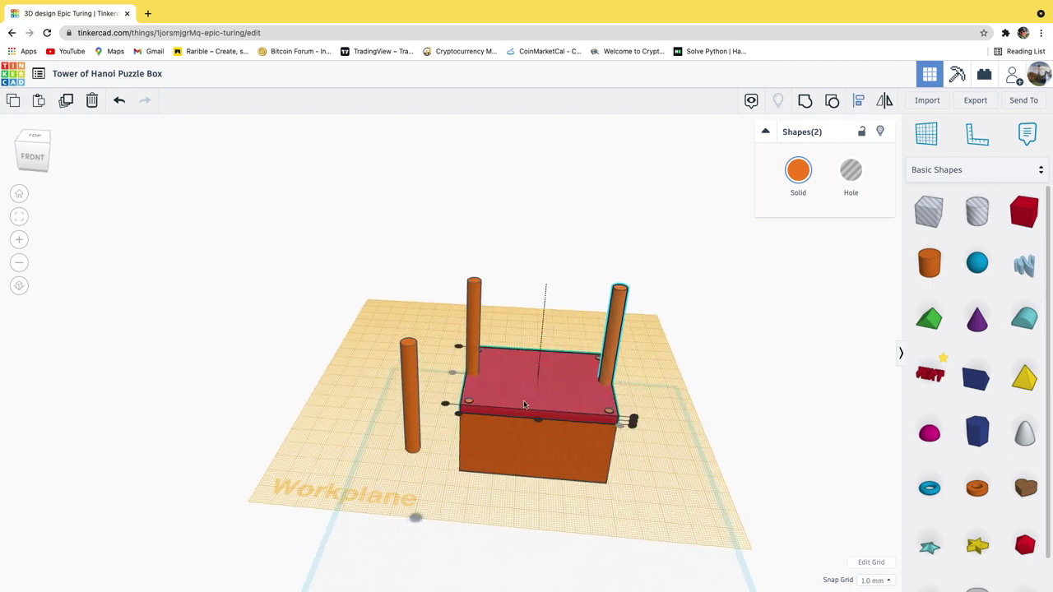
# - Align the remaining loose rod with the centre of the lid in both horizontal directions
pyautogui.moveTo(486, 464); pyautogui.dragTo(381, 560, button='right')
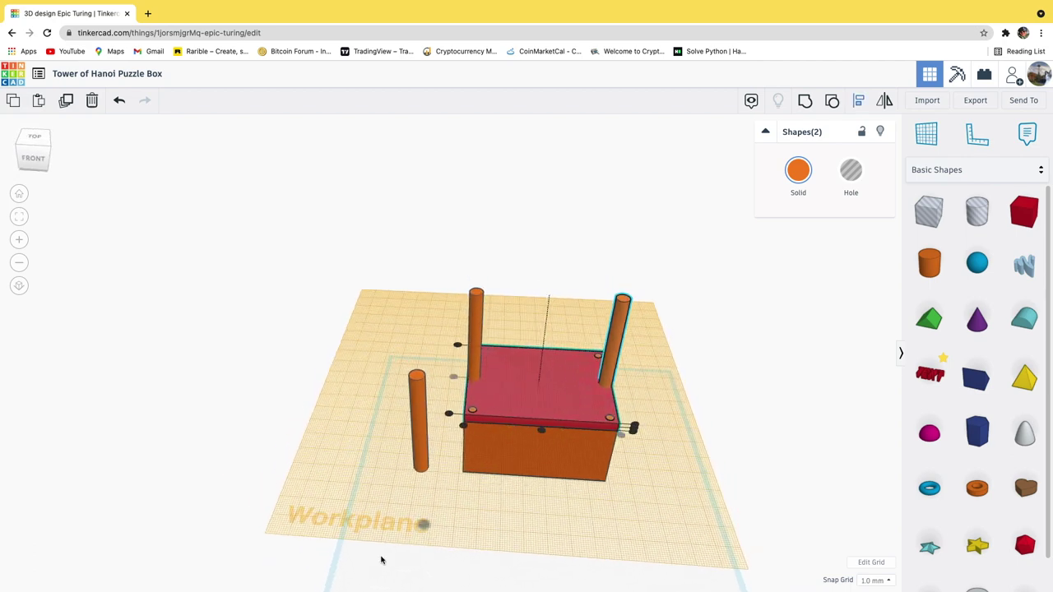
pyautogui.click(386, 561)
pyautogui.click(420, 445)
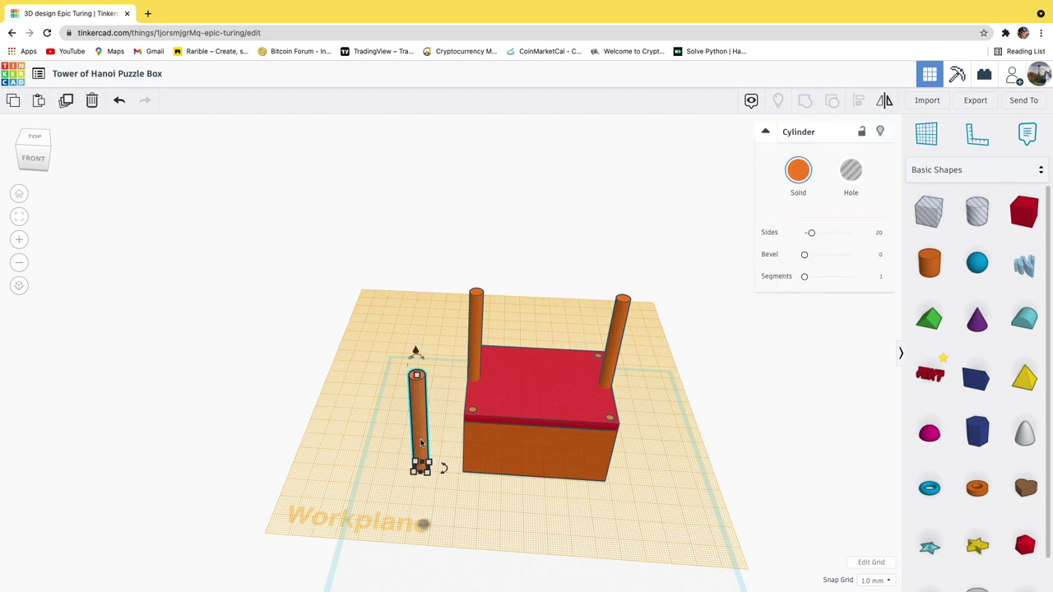
pyautogui.keyDown('shift'); pyautogui.click(549, 400); pyautogui.keyUp('shift')
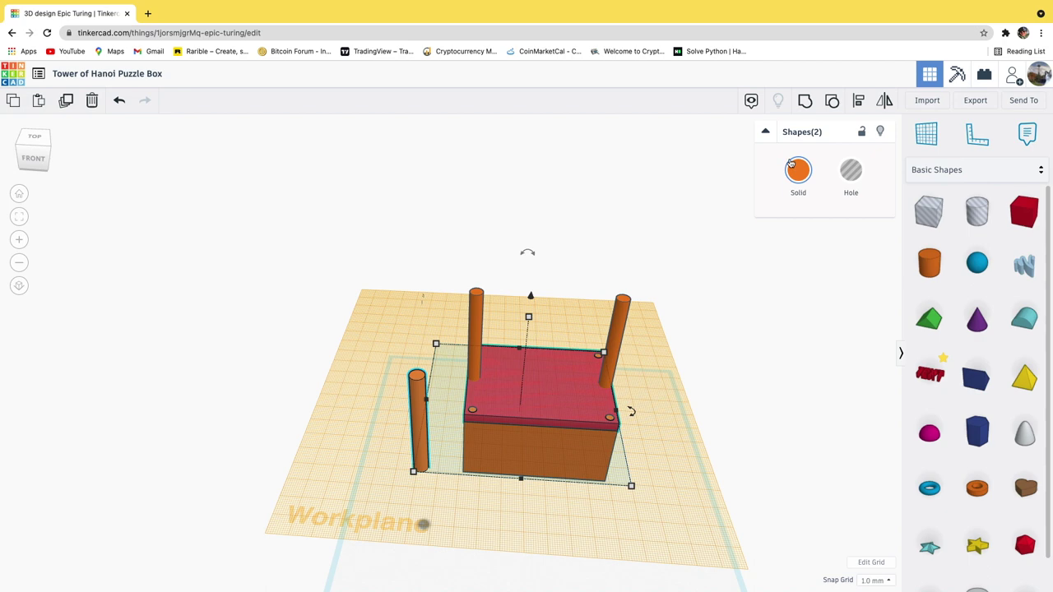
pyautogui.click(862, 101)
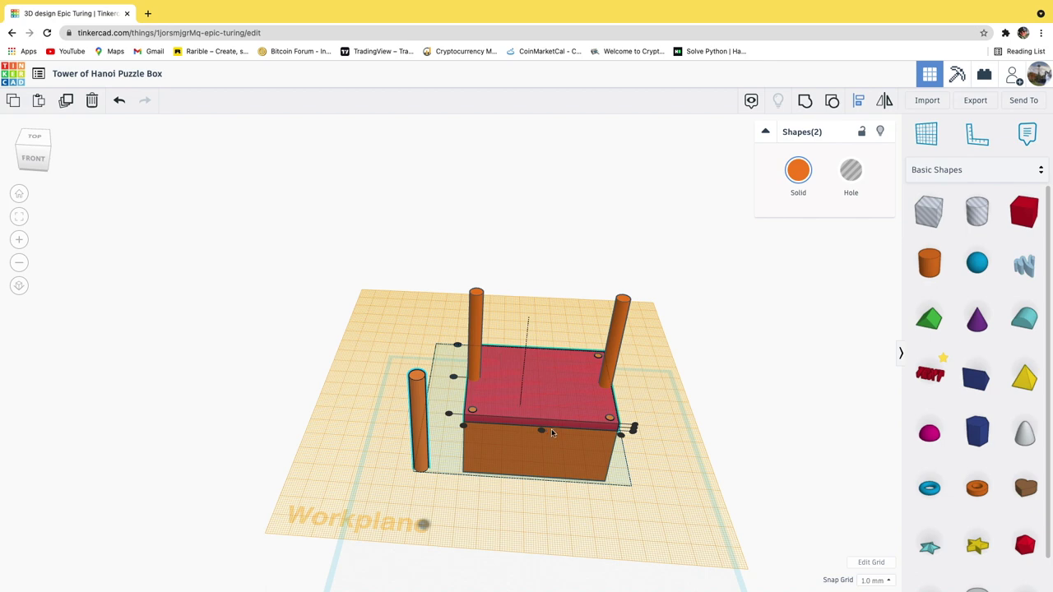
pyautogui.click(541, 432)
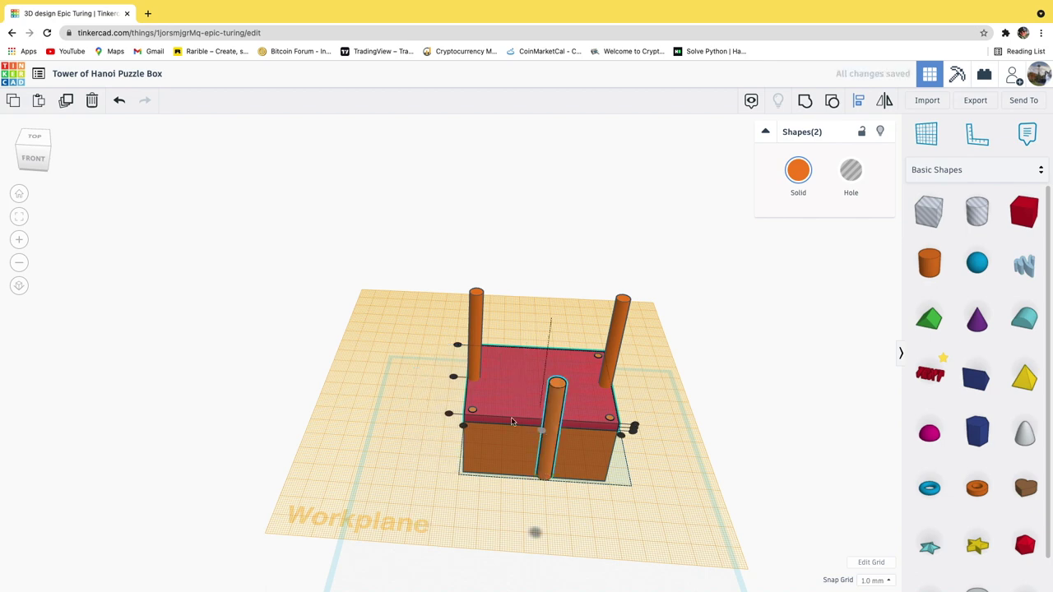
pyautogui.click(454, 377)
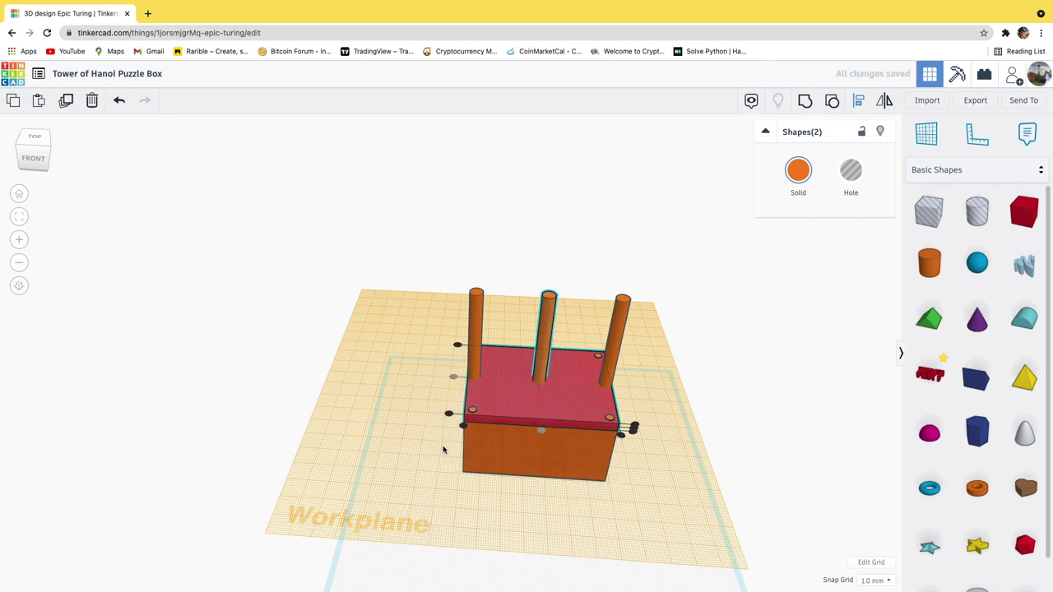
# - Return the workplane to the default base plane and deselect the shapes
pyautogui.click(922, 142)
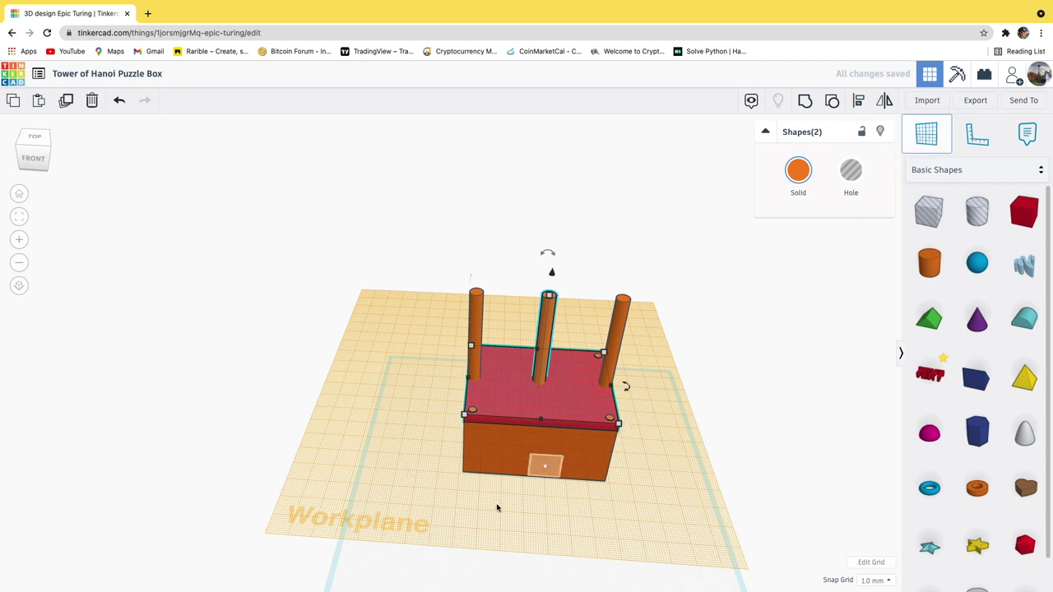
pyautogui.click(408, 570)
pyautogui.scroll(4, 424, 419)
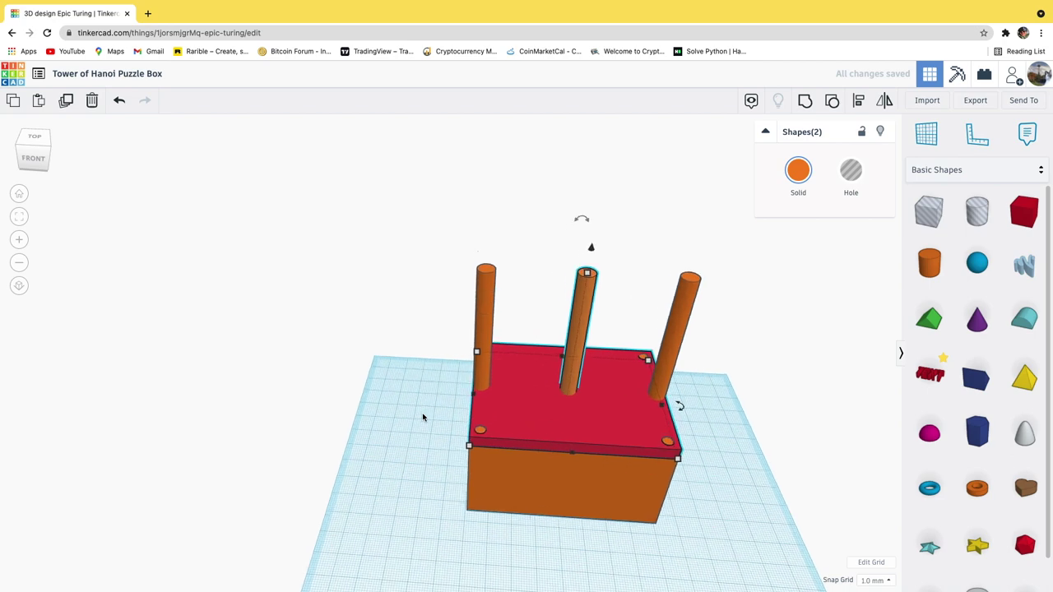
pyautogui.click(791, 411)
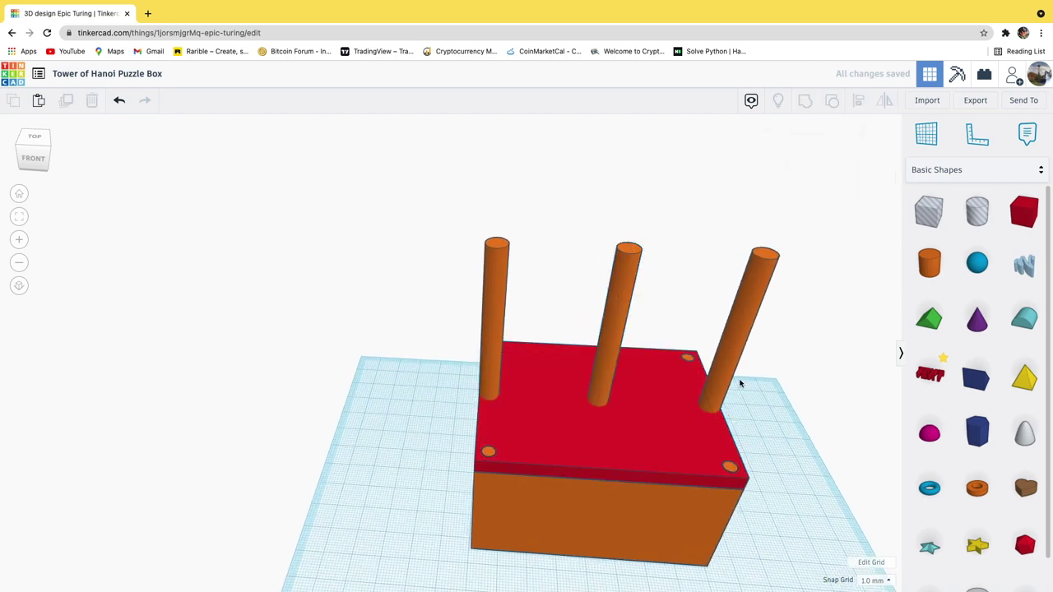
# - Set the snap grid to 2.0 mm and move the left rod four grid steps inward, towards the middle rod
pyautogui.moveTo(779, 381); pyautogui.dragTo(604, 364, button='right')
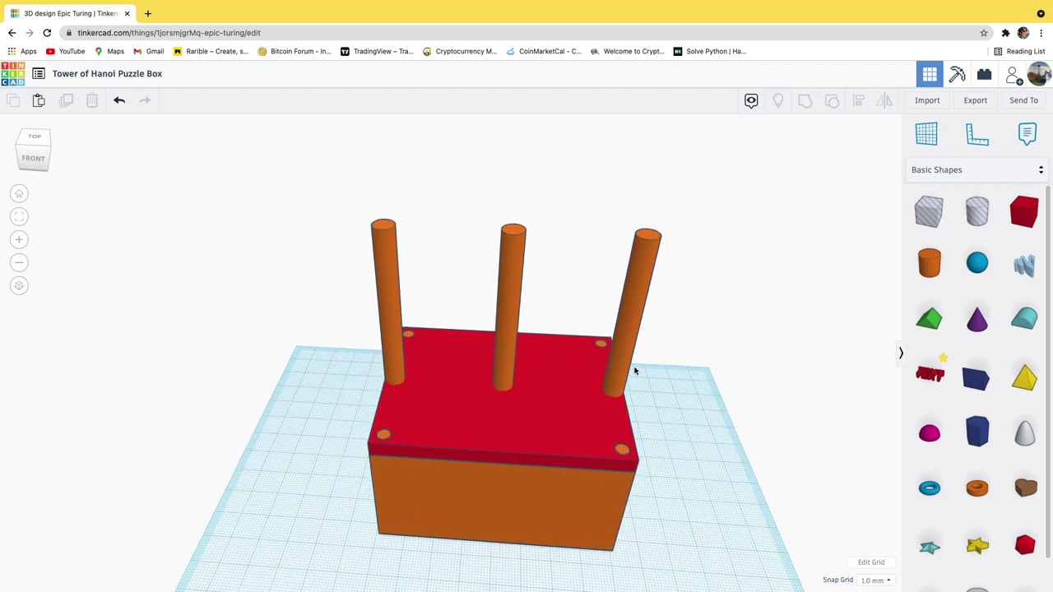
pyautogui.click(395, 362)
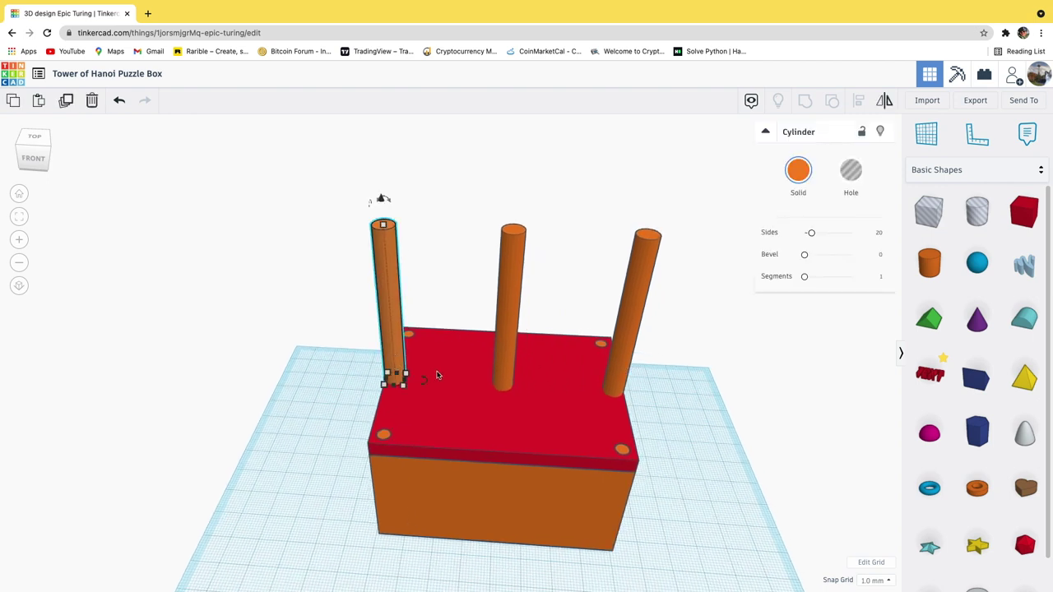
pyautogui.click(874, 581)
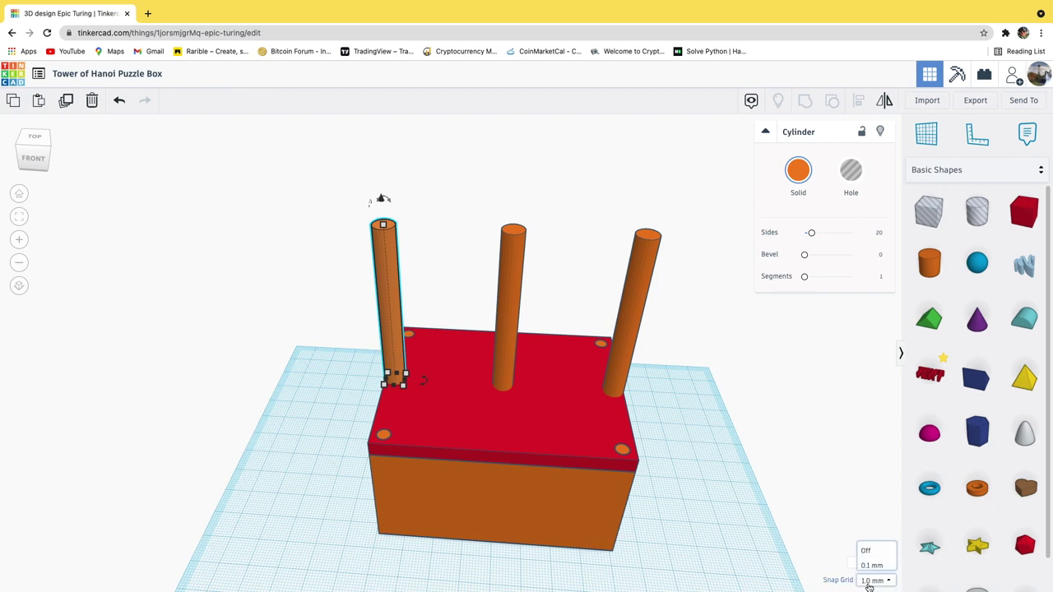
pyautogui.click(874, 544)
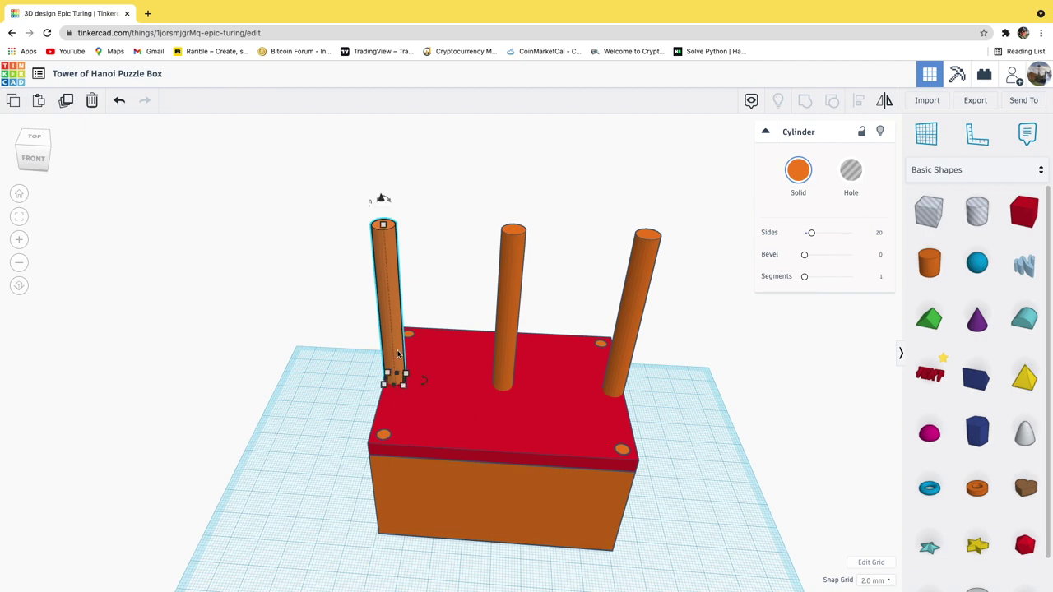
pyautogui.press('Right')
pyautogui.press('Right')
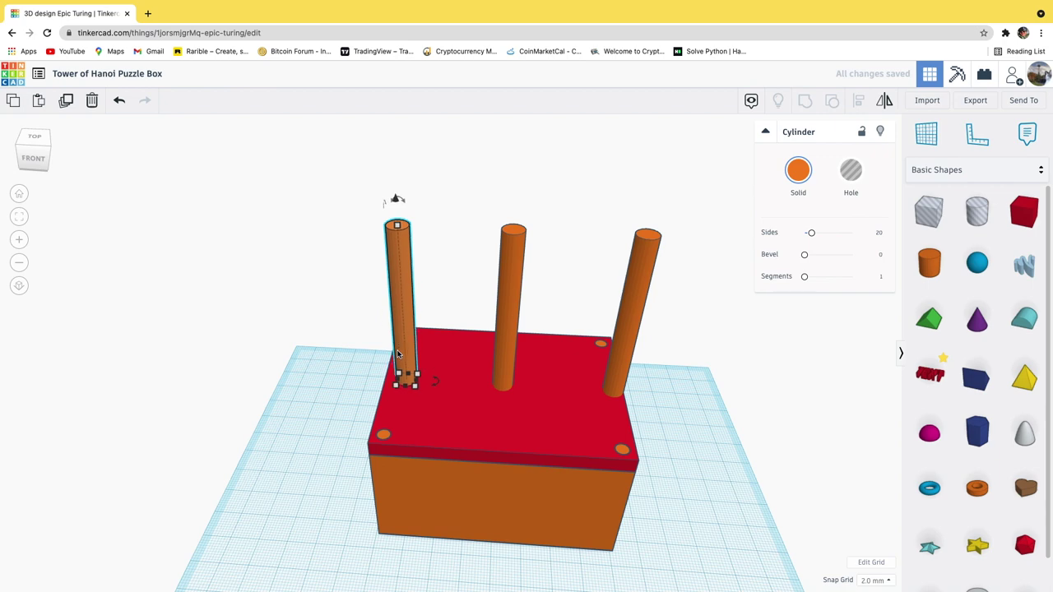
pyautogui.press('Right')
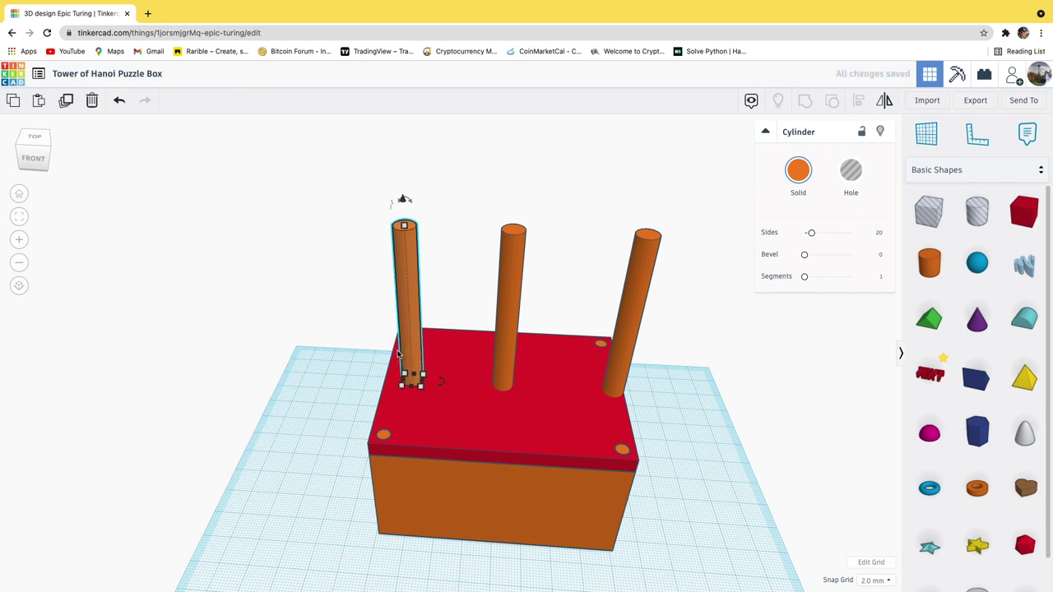
pyautogui.press('Right')
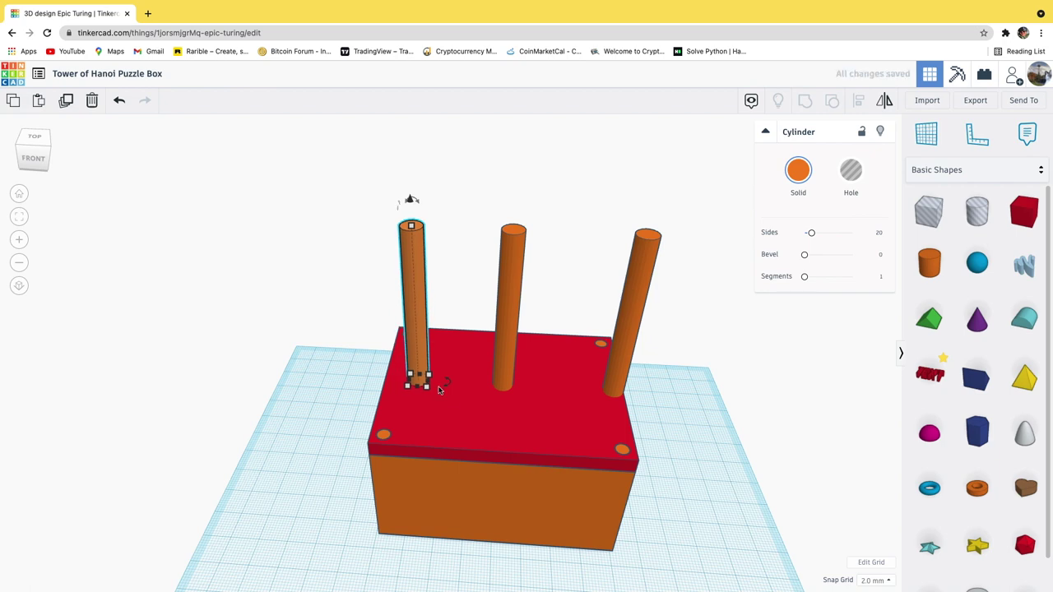
pyautogui.click(715, 405)
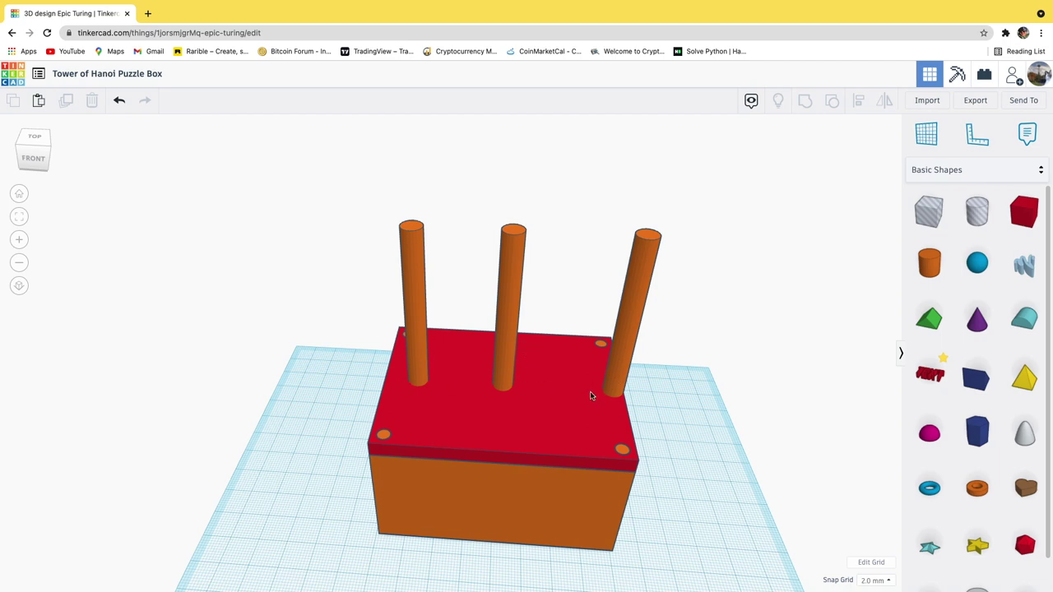
# - Move the right rod four grid steps inward, towards the middle rod, and deselect it
pyautogui.click(620, 384)
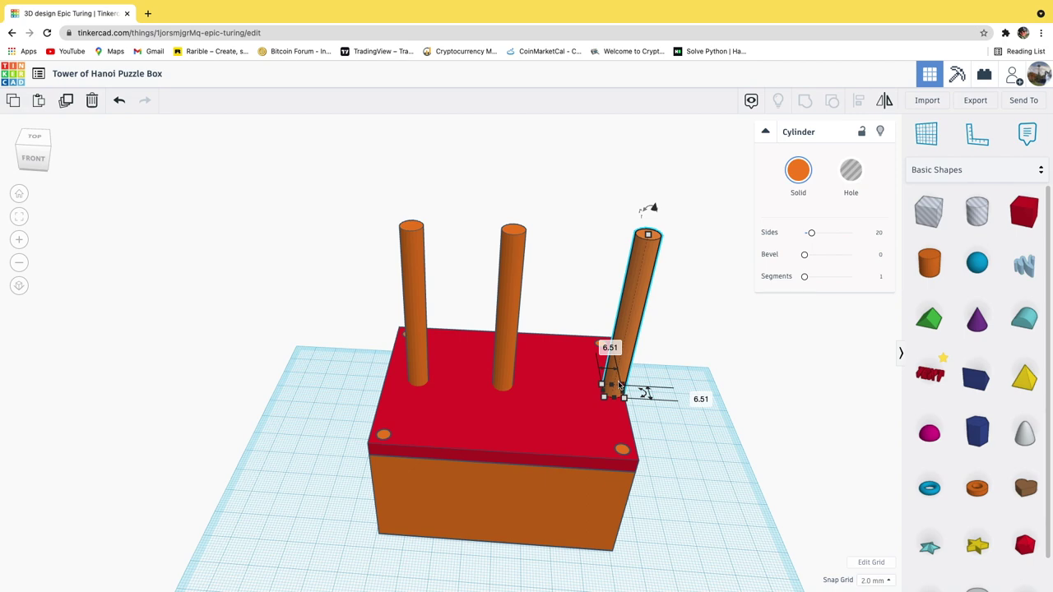
pyautogui.press('Left')
pyautogui.press('Left')
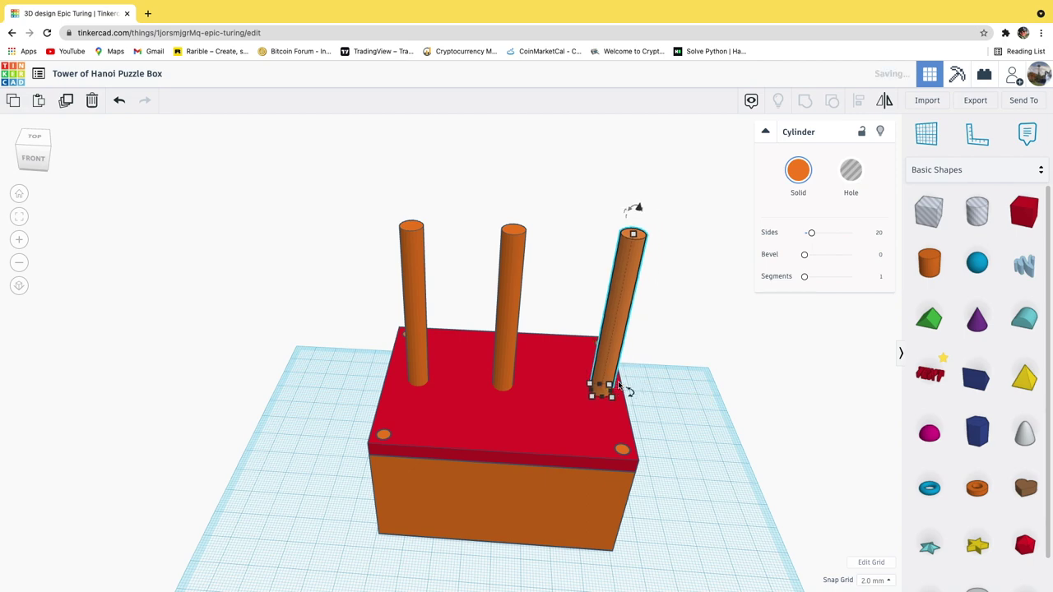
pyautogui.press('Left')
pyautogui.press('Left')
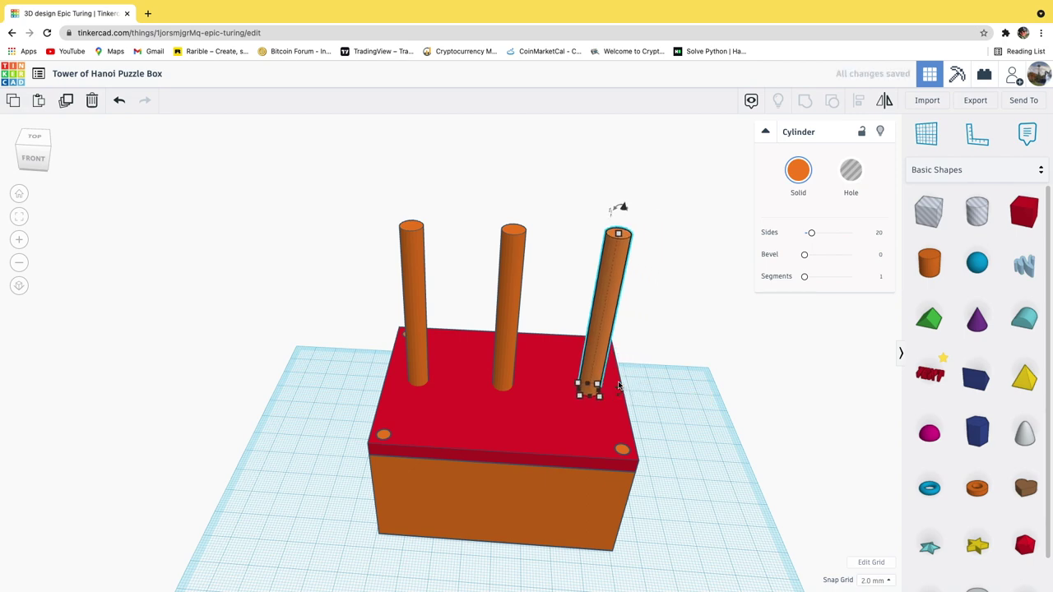
pyautogui.click(672, 410)
pyautogui.moveTo(670, 395); pyautogui.dragTo(492, 333, button='right')
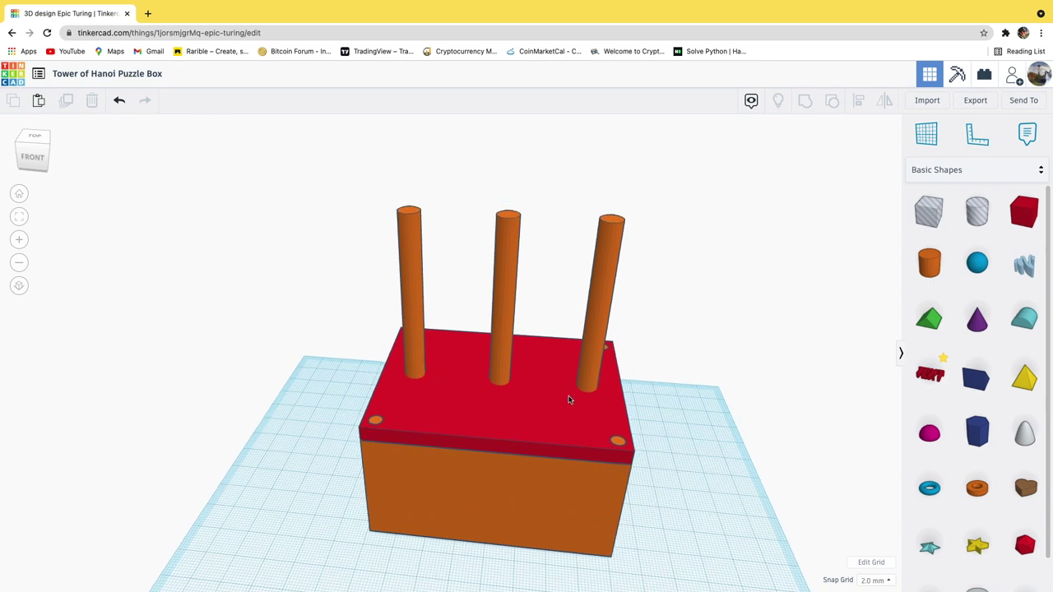
# - Recolour the lid and the three rods green and group them into a single shape
pyautogui.click(508, 427)
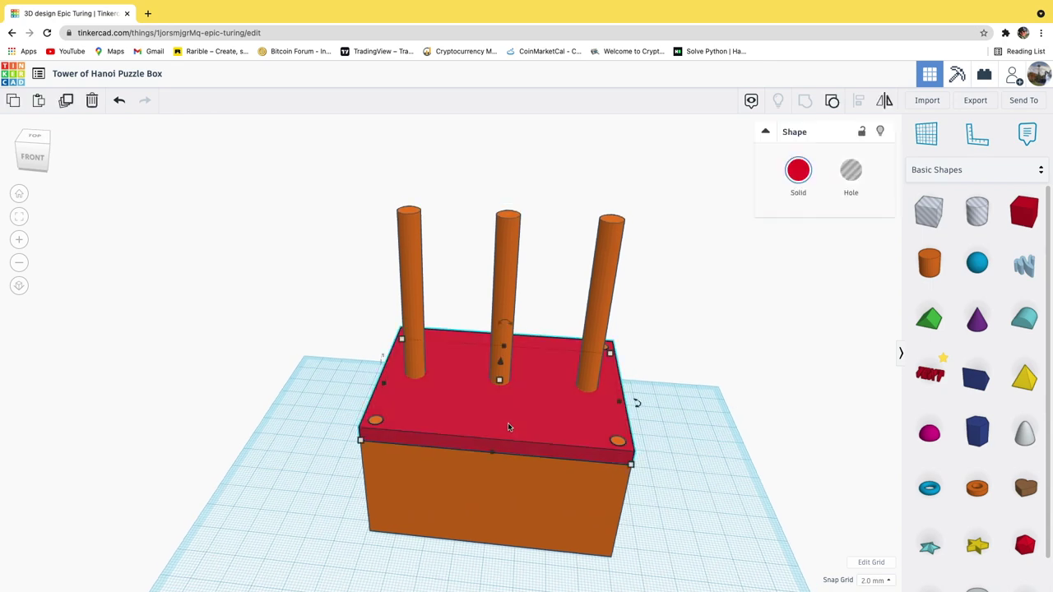
pyautogui.keyDown('shift'); pyautogui.click(413, 282); pyautogui.keyUp('shift')
pyautogui.keyDown('shift'); pyautogui.click(508, 273); pyautogui.keyUp('shift')
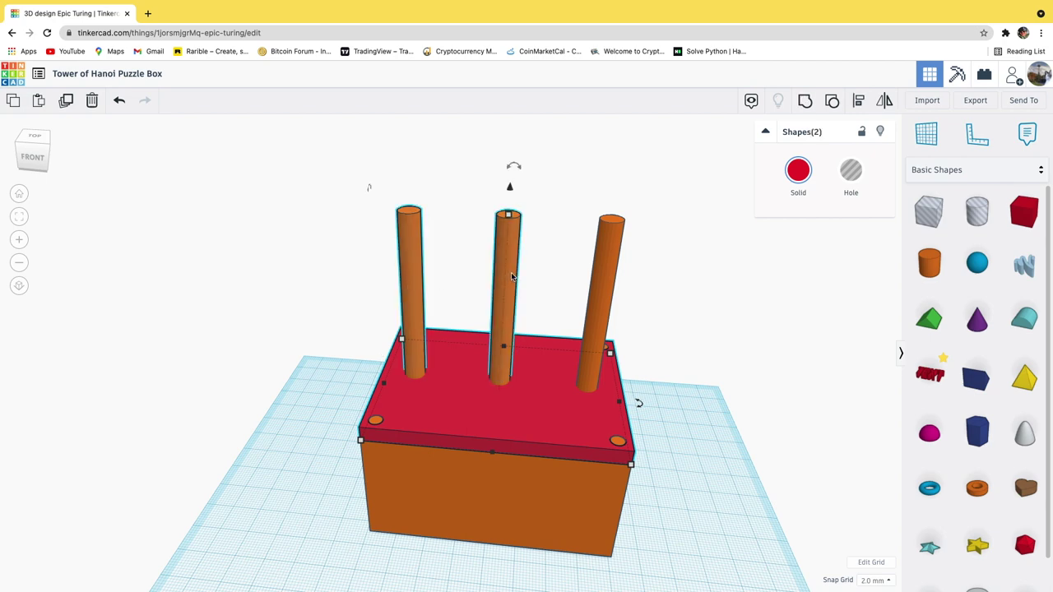
pyautogui.keyDown('shift'); pyautogui.click(611, 284); pyautogui.keyUp('shift')
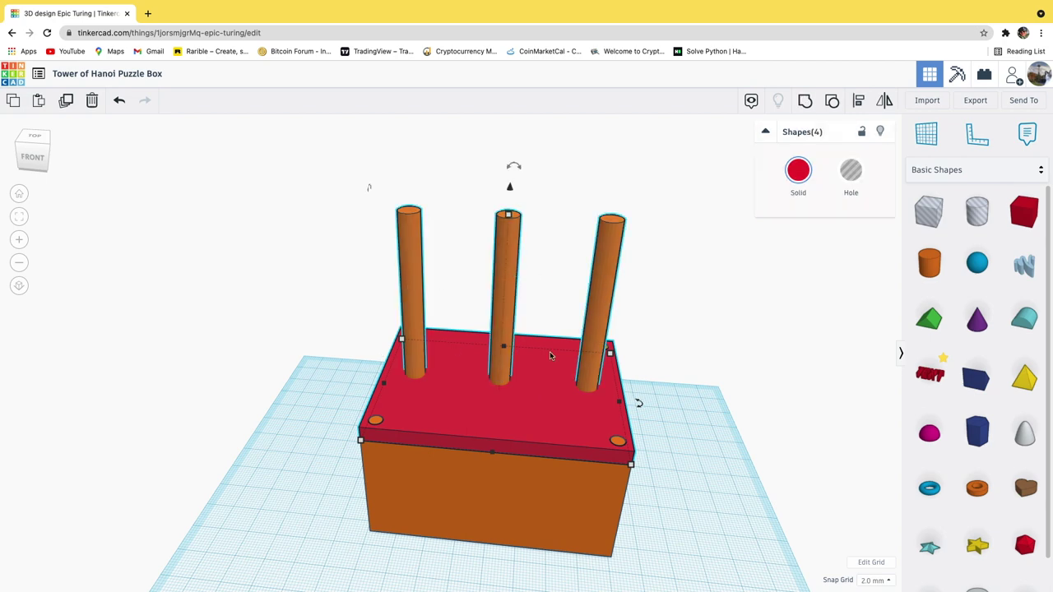
pyautogui.click(798, 171)
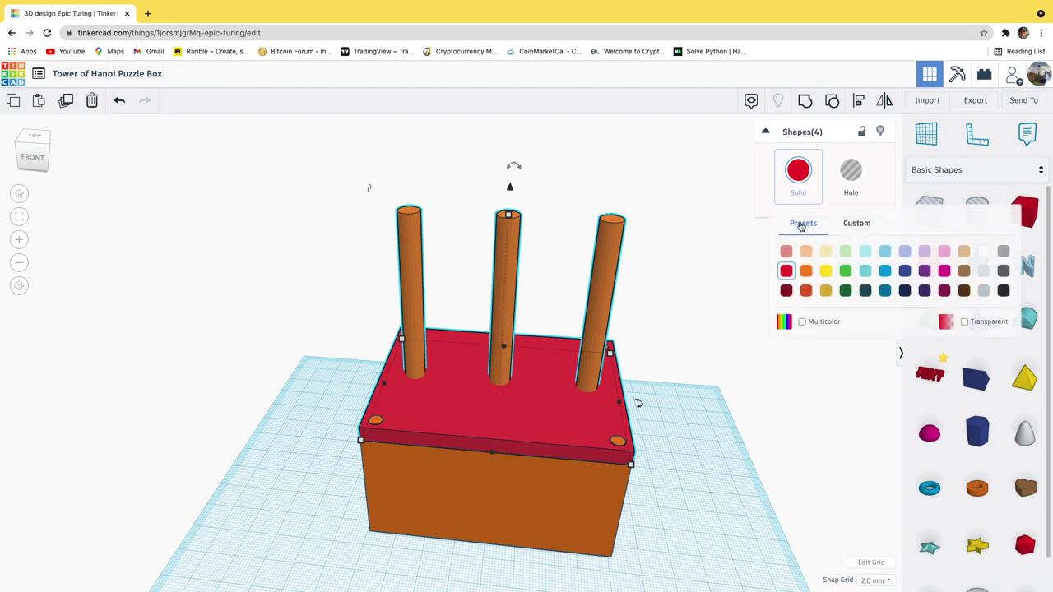
pyautogui.click(845, 271)
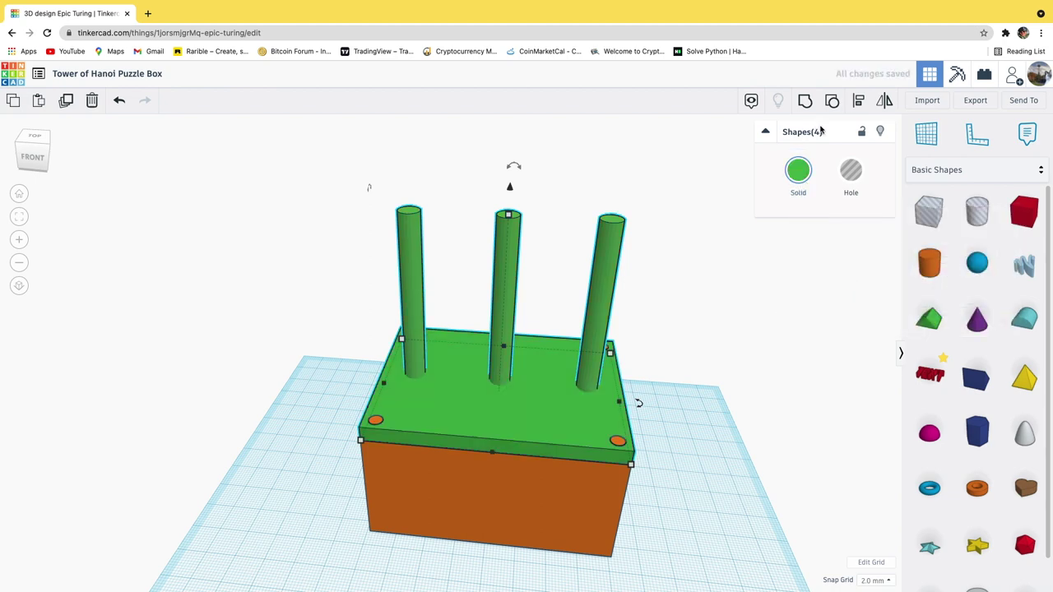
pyautogui.click(807, 102)
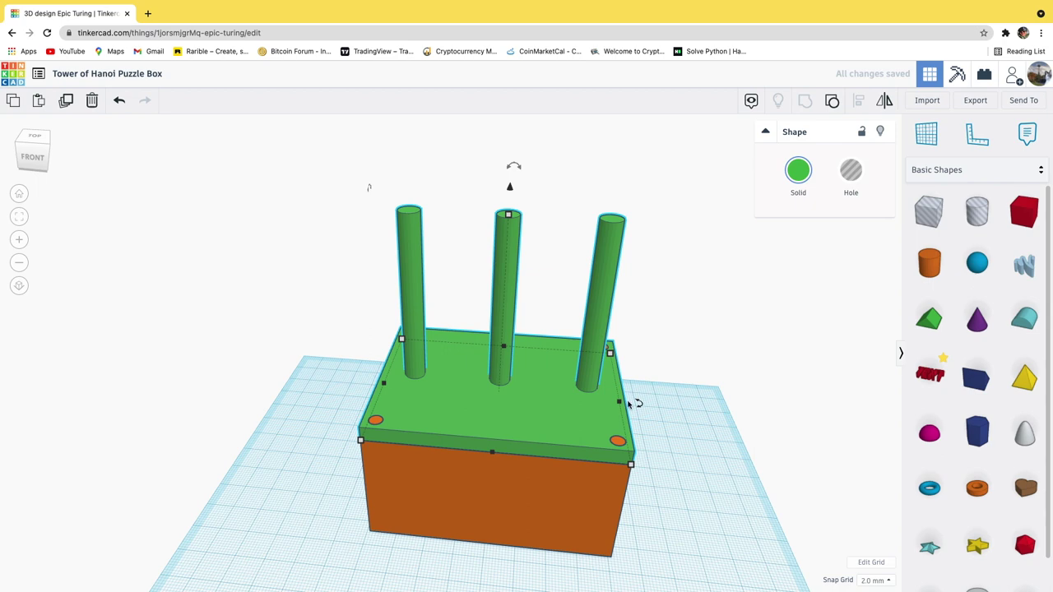
pyautogui.click(724, 401)
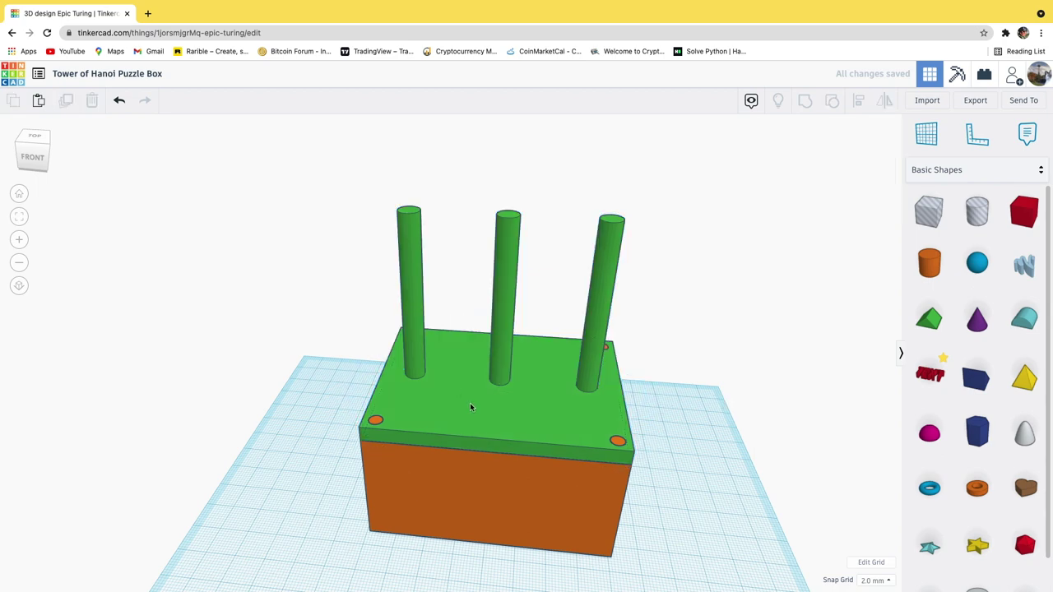
# - Lift the grouped lid with its rods off the box and lower it back down onto the corner pegs
pyautogui.click(510, 404)
pyautogui.moveTo(511, 180); pyautogui.dragTo(510, 108)
pyautogui.moveTo(650, 346); pyautogui.dragTo(396, 379, button='right')
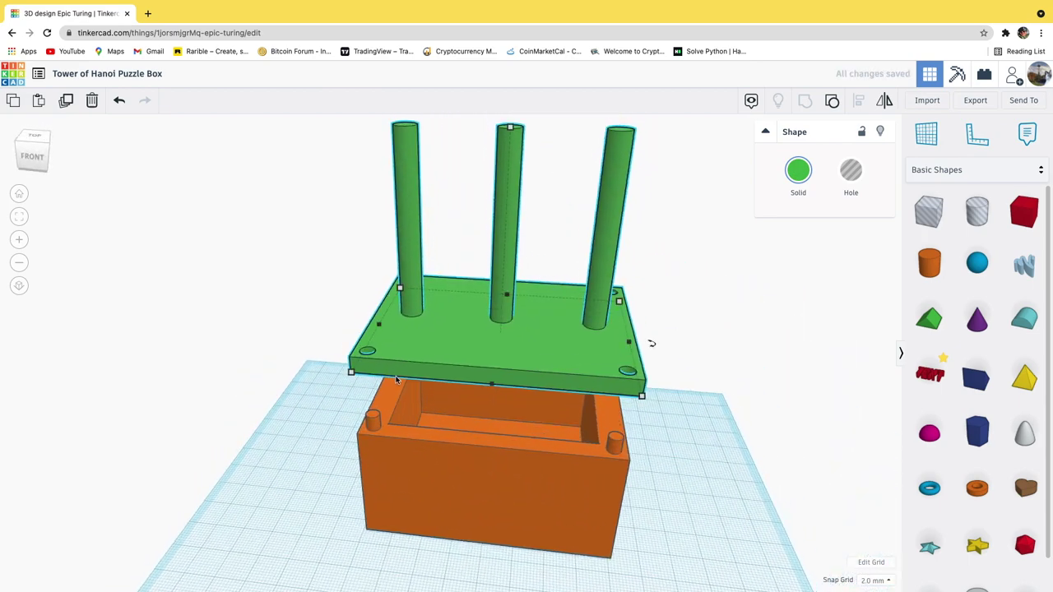
pyautogui.scroll(-3, 475, 344)
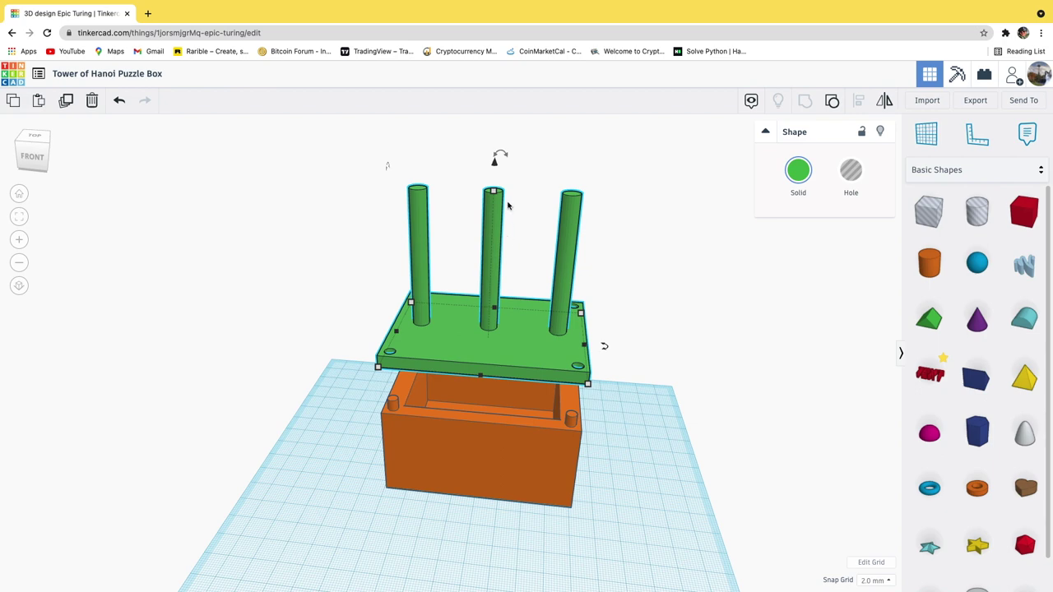
pyautogui.moveTo(495, 164); pyautogui.dragTo(492, 224)
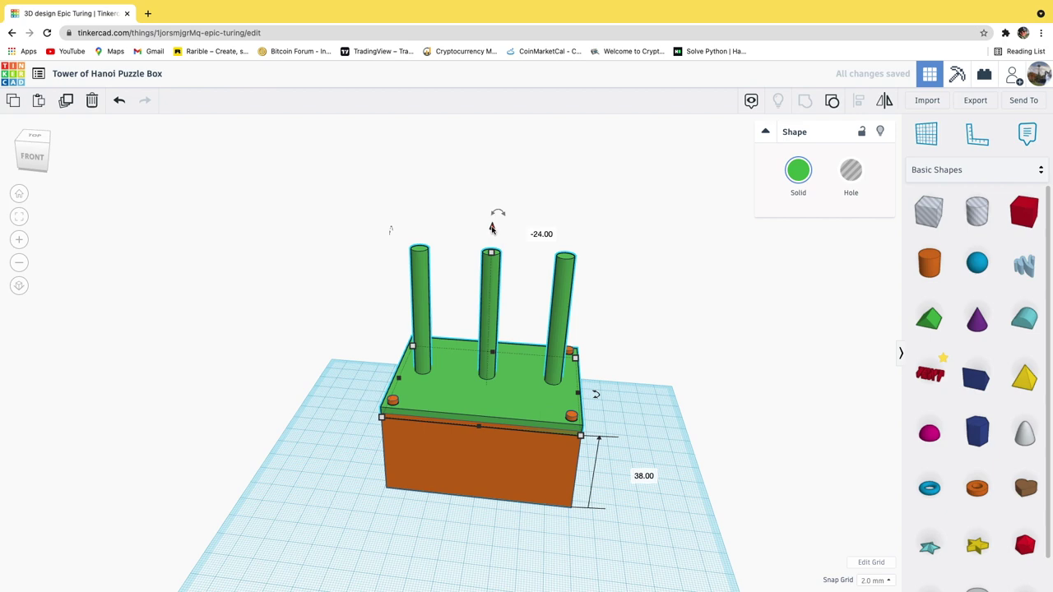
pyautogui.click(388, 511)
pyautogui.scroll(-1, 387, 510)
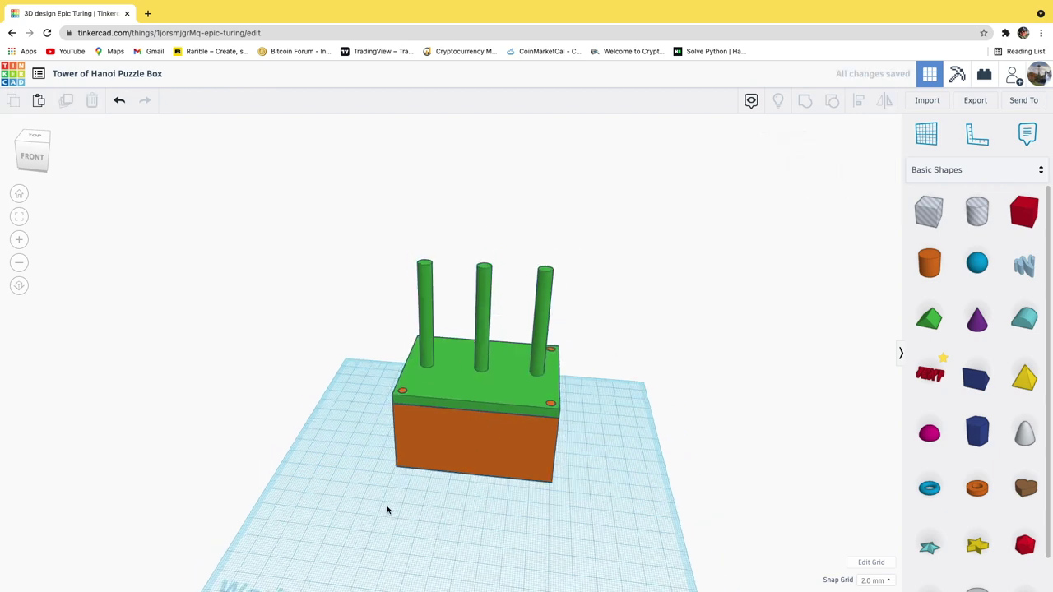
# - Place the workplane on the lid's top face and add a solid cylinder beside the lid's left edge
pyautogui.scroll(-2, 388, 510)
pyautogui.moveTo(398, 498); pyautogui.dragTo(431, 533, button='right')
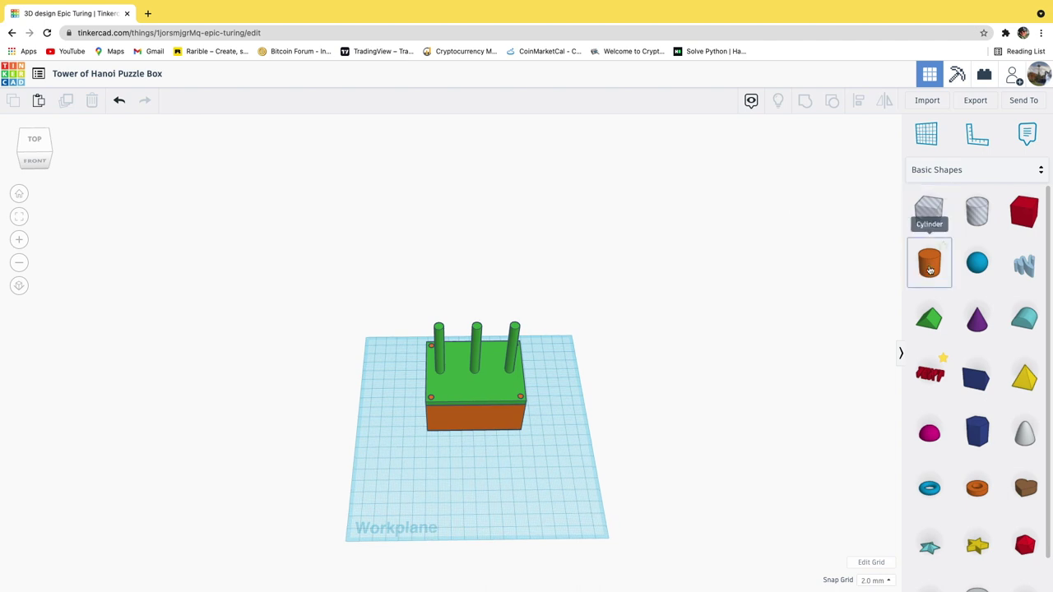
pyautogui.click(927, 133)
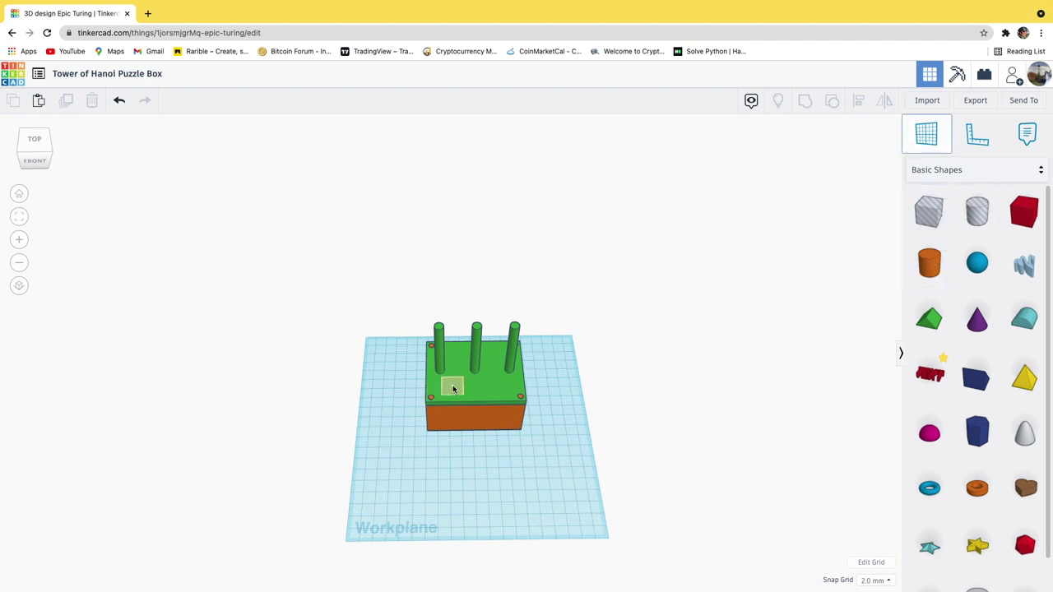
pyautogui.click(452, 388)
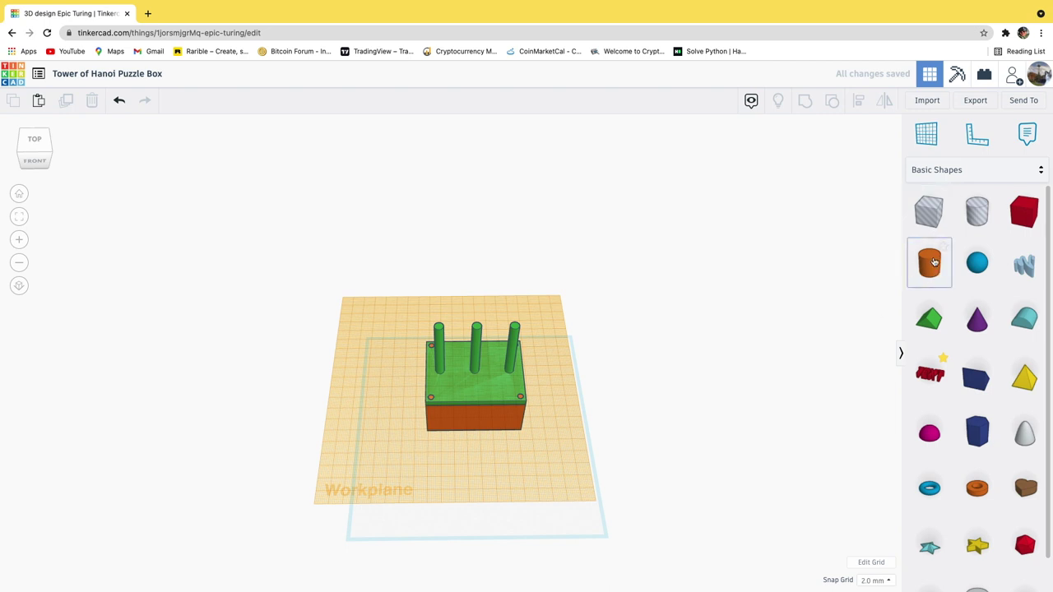
pyautogui.moveTo(935, 275); pyautogui.dragTo(418, 379)
pyautogui.scroll(5, 387, 379)
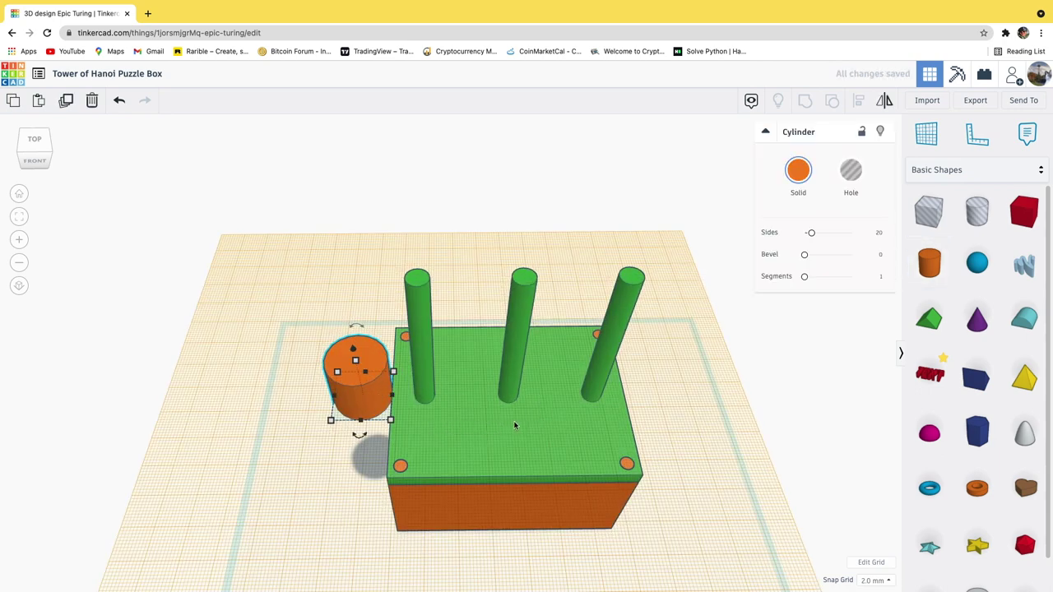
# - Move the cylinder around the left rod and reshape it into a wider disc 4 mm high
pyautogui.moveTo(368, 406); pyautogui.dragTo(449, 409)
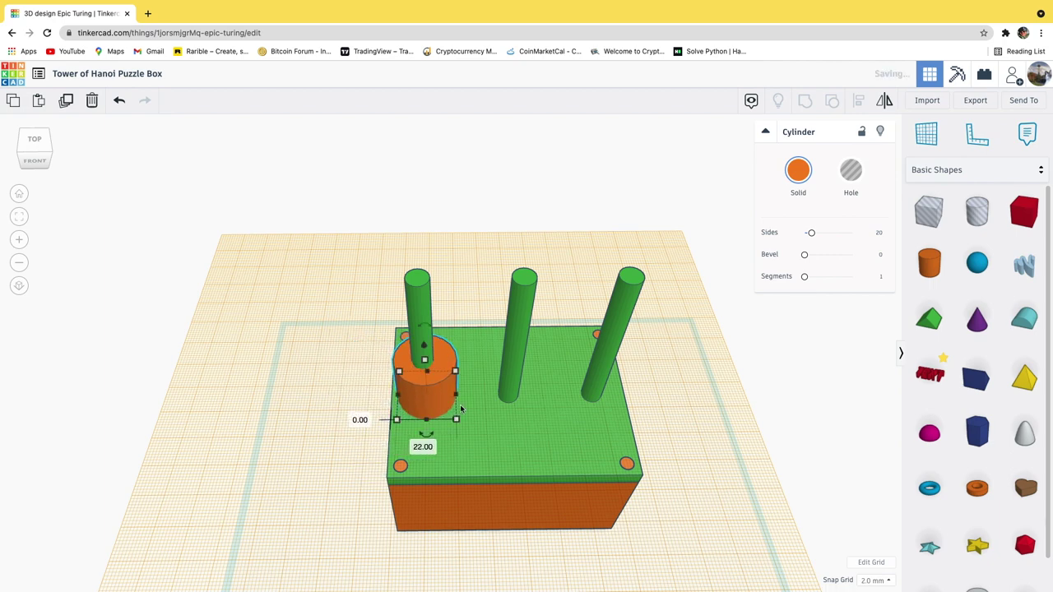
pyautogui.moveTo(453, 412)
pyautogui.mouseDown(button='right')
pyautogui.moveTo(458, 389)
pyautogui.moveTo(462, 410)
pyautogui.mouseUp(button='right')
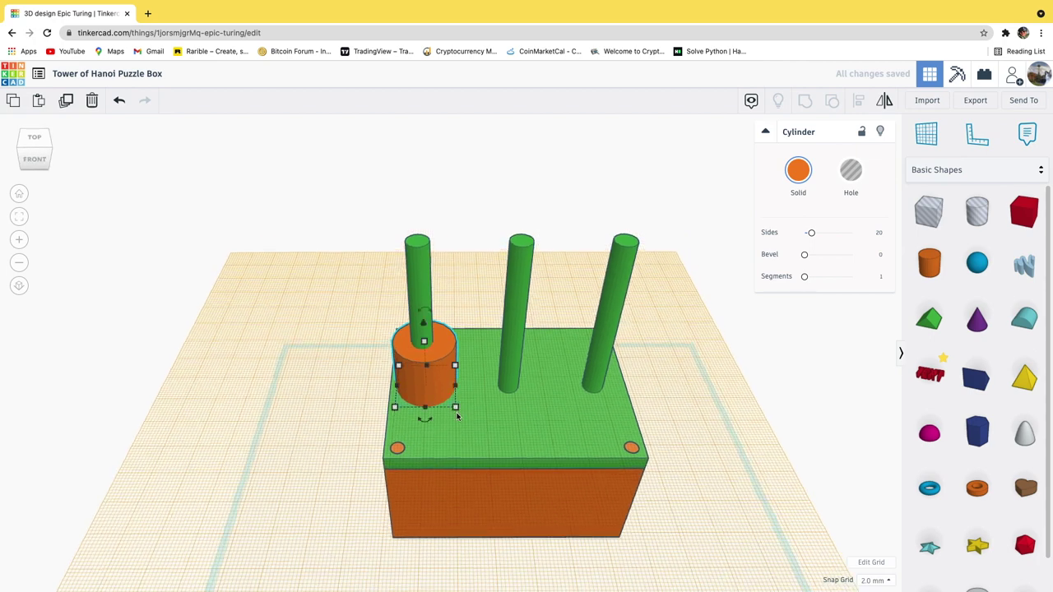
pyautogui.moveTo(462, 410); pyautogui.dragTo(477, 413)
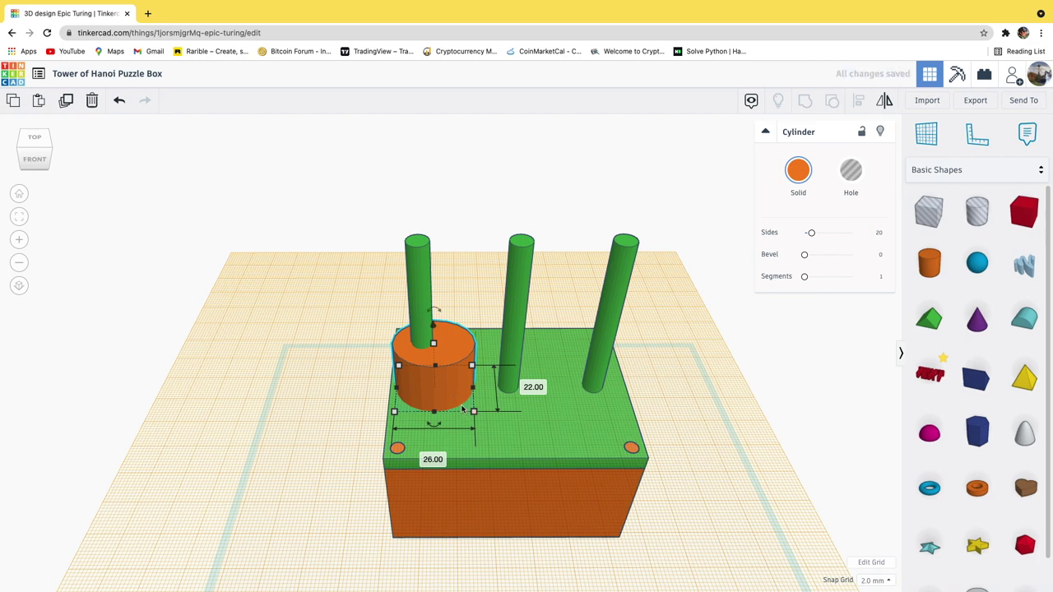
pyautogui.hotkey('ctrl', 'z')
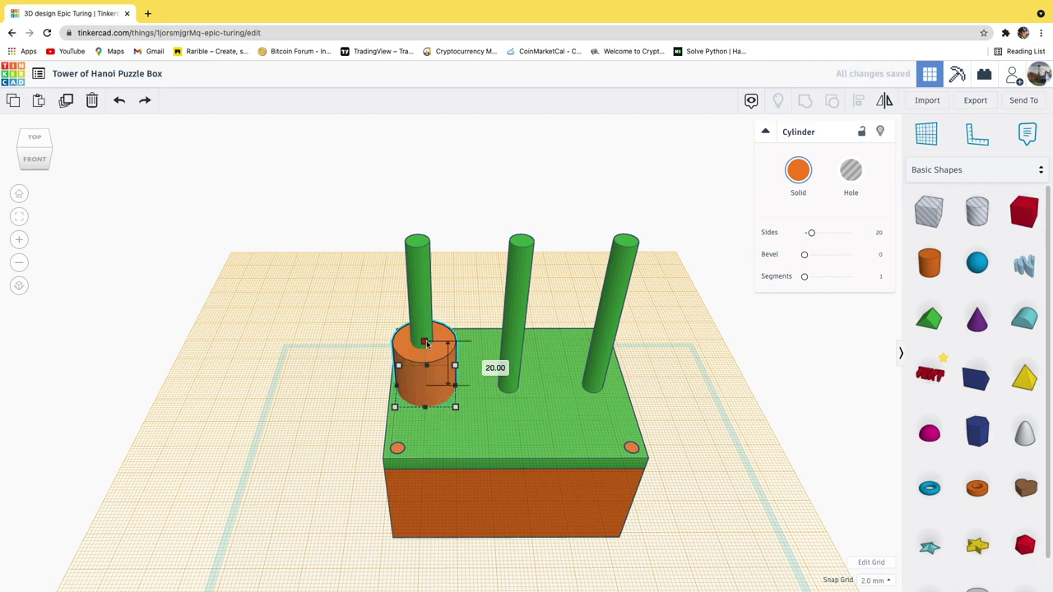
pyautogui.hotkey('ctrl', 'y')
pyautogui.keyDown('shift'); pyautogui.moveTo(428, 331); pyautogui.dragTo(428, 378); pyautogui.keyUp('shift')
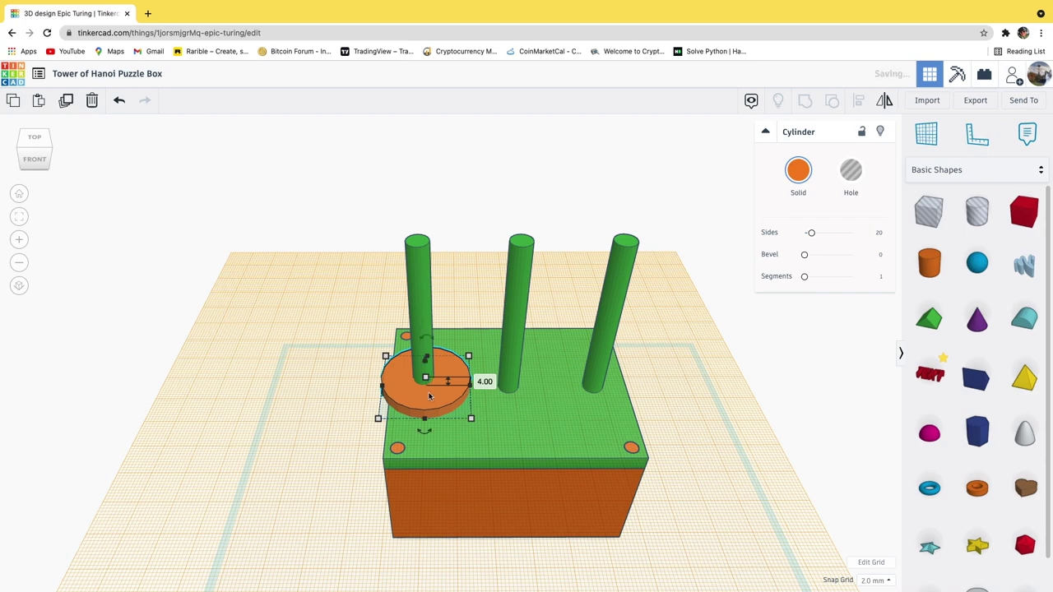
pyautogui.click(359, 463)
# - Return the workplane to the base plane and move the disc in front of the box, dropped onto that plane
pyautogui.moveTo(418, 405); pyautogui.dragTo(488, 435, button='right')
pyautogui.scroll(-2, 478, 430)
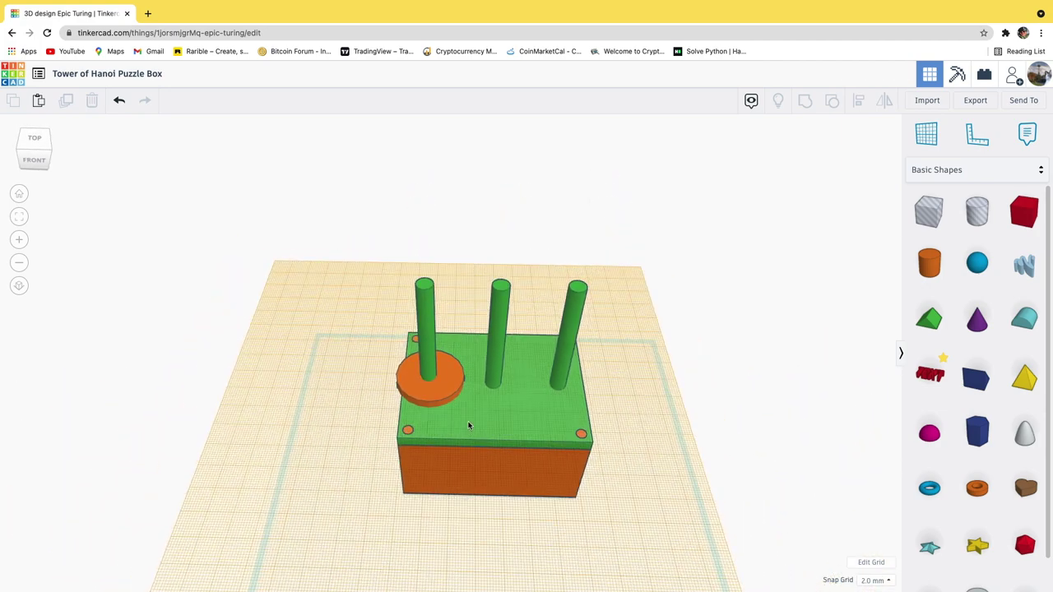
pyautogui.scroll(-2, 468, 431)
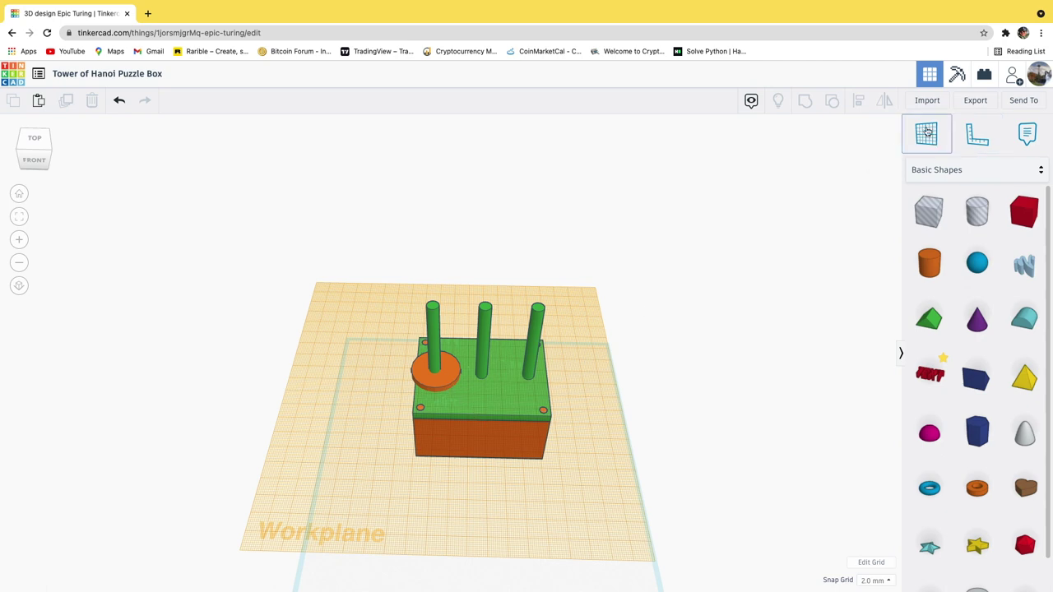
pyautogui.click(402, 518)
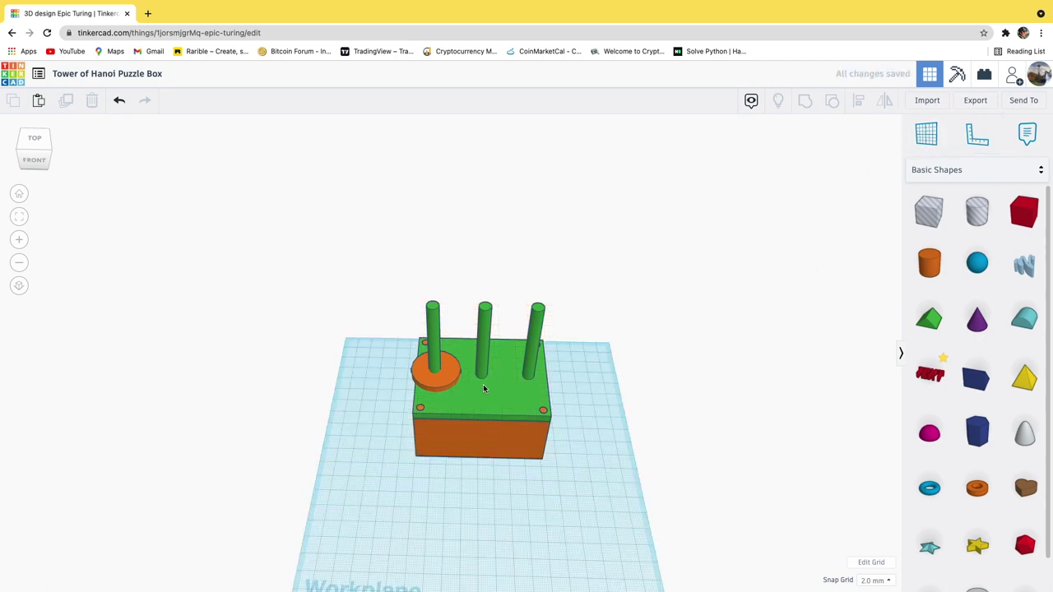
pyautogui.moveTo(448, 380); pyautogui.dragTo(396, 499)
pyautogui.moveTo(396, 499); pyautogui.dragTo(465, 510, button='right')
pyautogui.press('d')
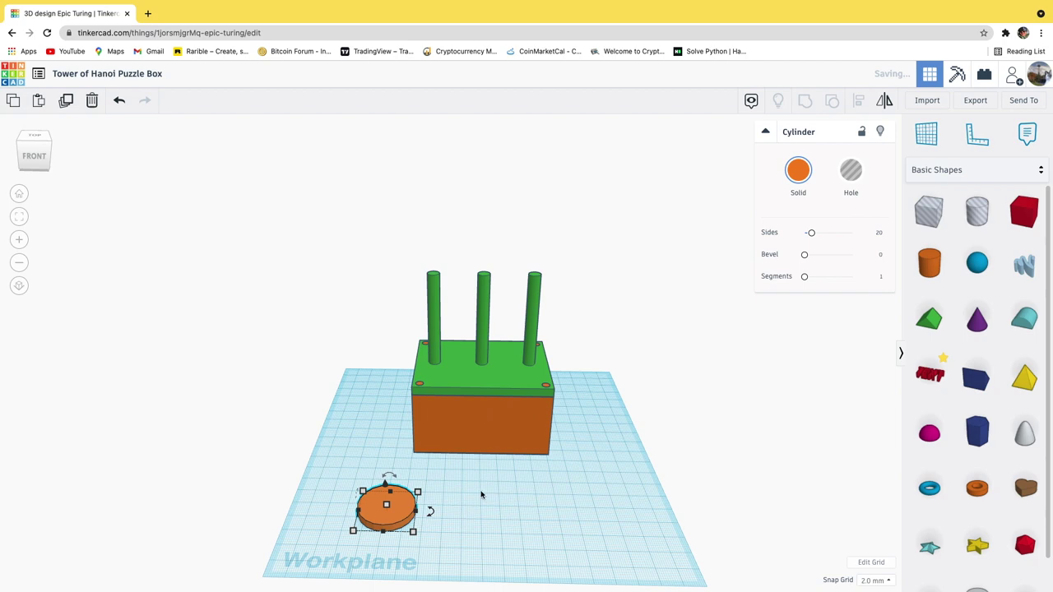
pyautogui.click(483, 497)
# - Duplicate the disc and place the copy 38 mm to the right of the original
pyautogui.scroll(-5, 537, 520)
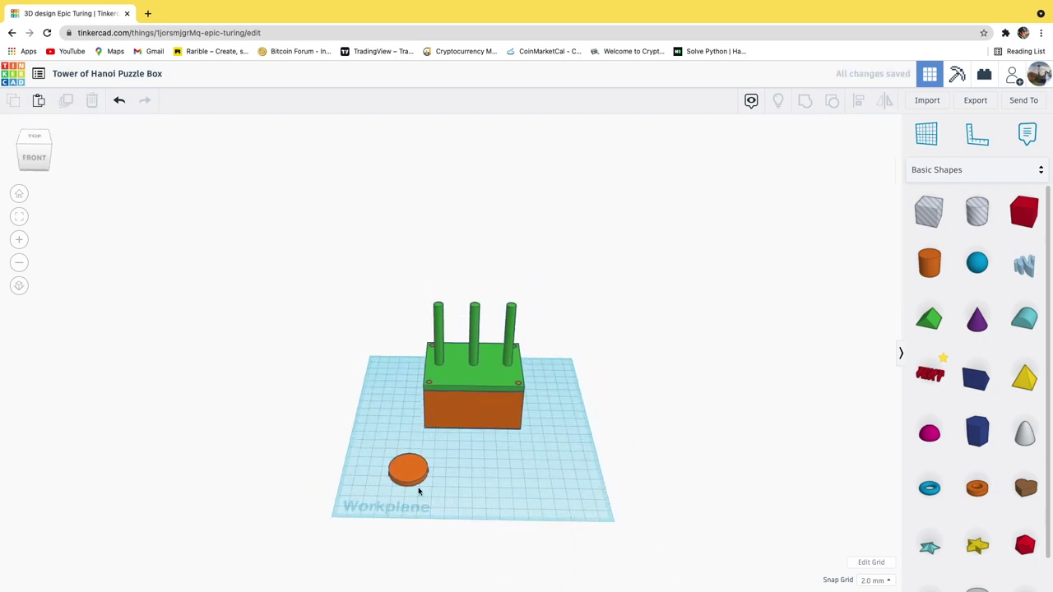
pyautogui.moveTo(437, 501); pyautogui.dragTo(491, 365, button='right')
pyautogui.scroll(3, 423, 507)
pyautogui.click(434, 437)
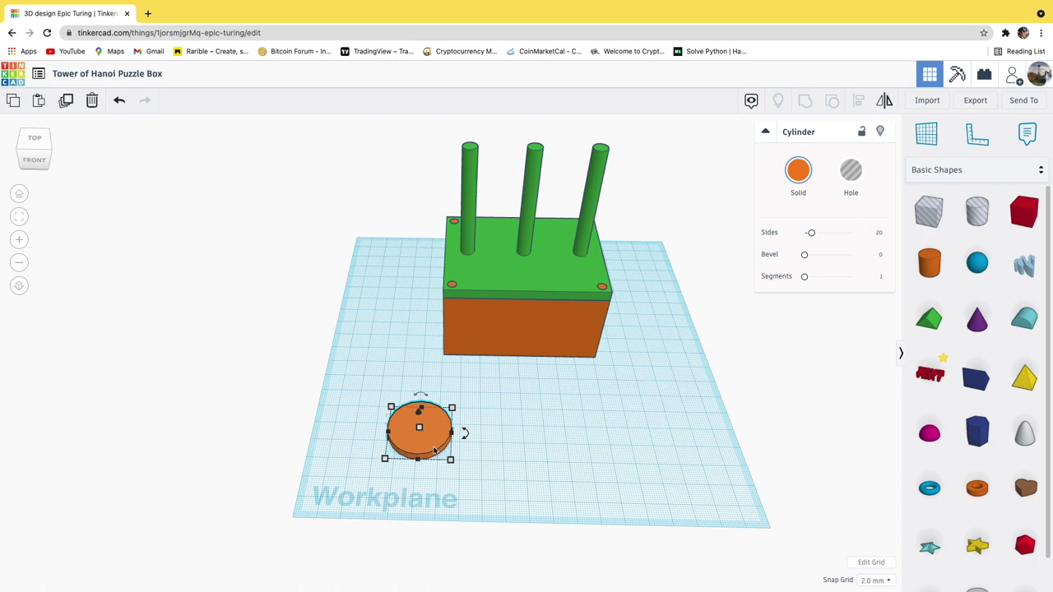
pyautogui.keyDown('alt'); pyautogui.moveTo(423, 447); pyautogui.dragTo(507, 449); pyautogui.keyUp('alt')
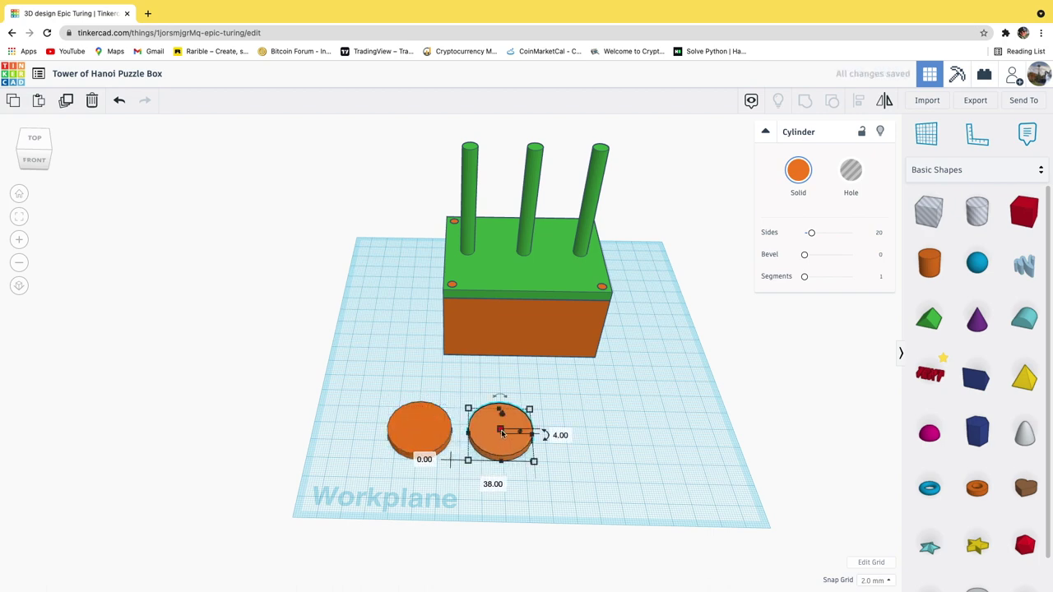
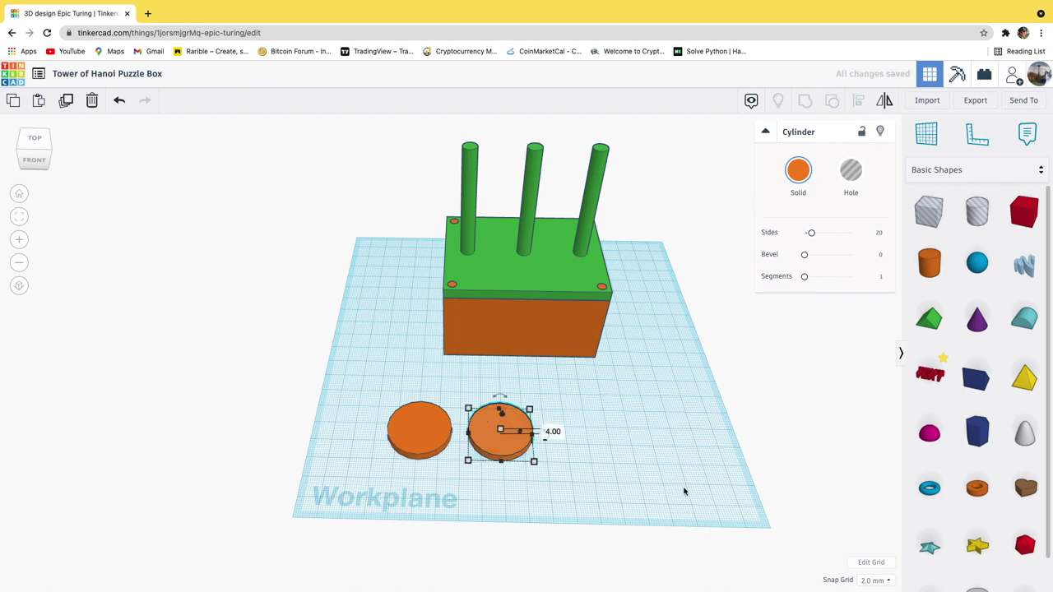
# - Set the snap grid to 1.0 mm and shrink the copied disc to a smaller diameter and a height of 3 mm
pyautogui.scroll(2, 684, 491)
pyautogui.click(881, 580)
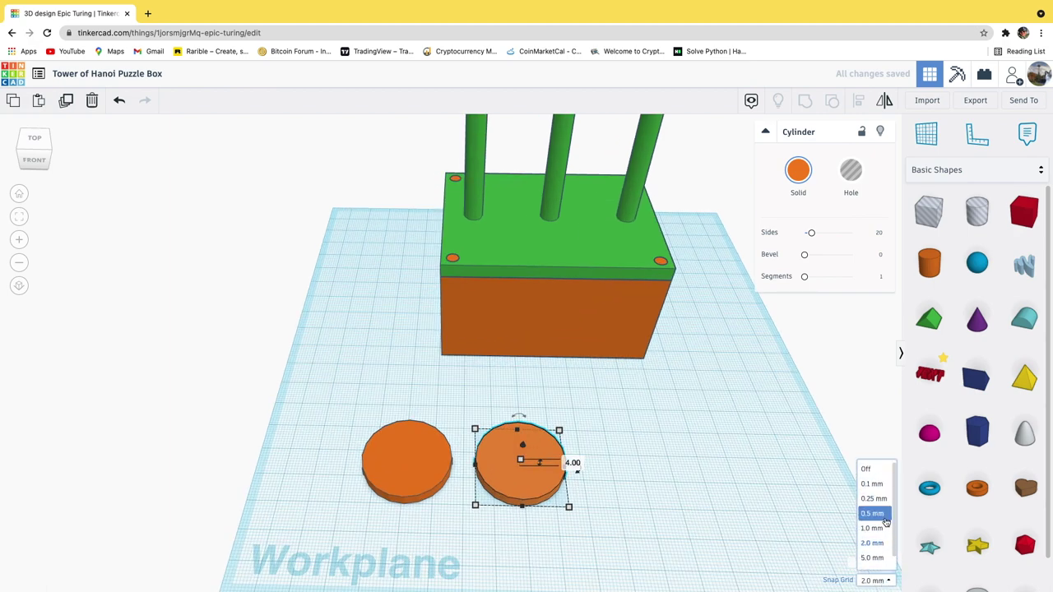
pyautogui.click(888, 529)
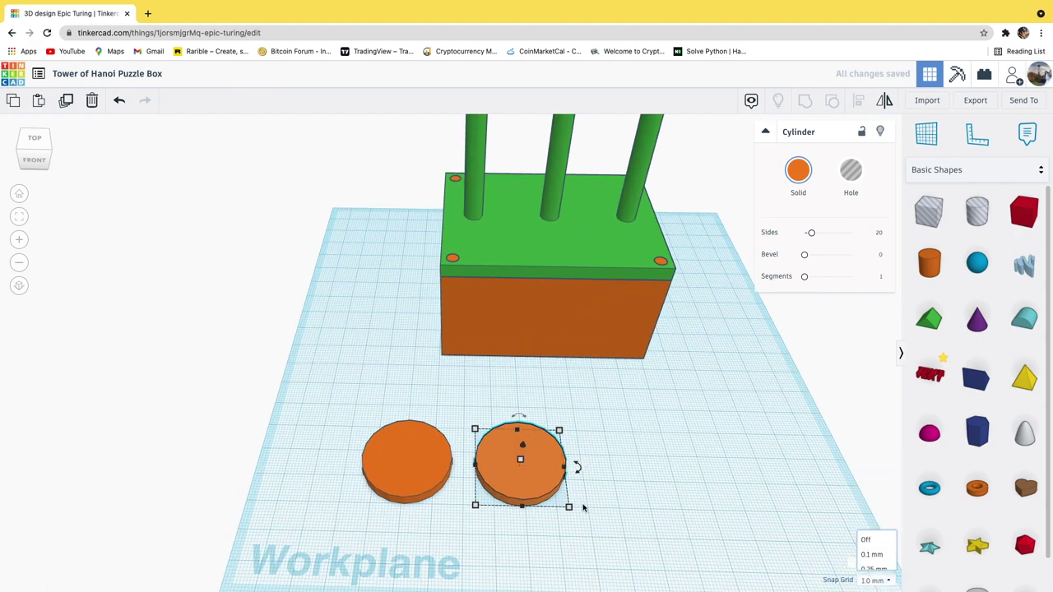
pyautogui.press('Down')
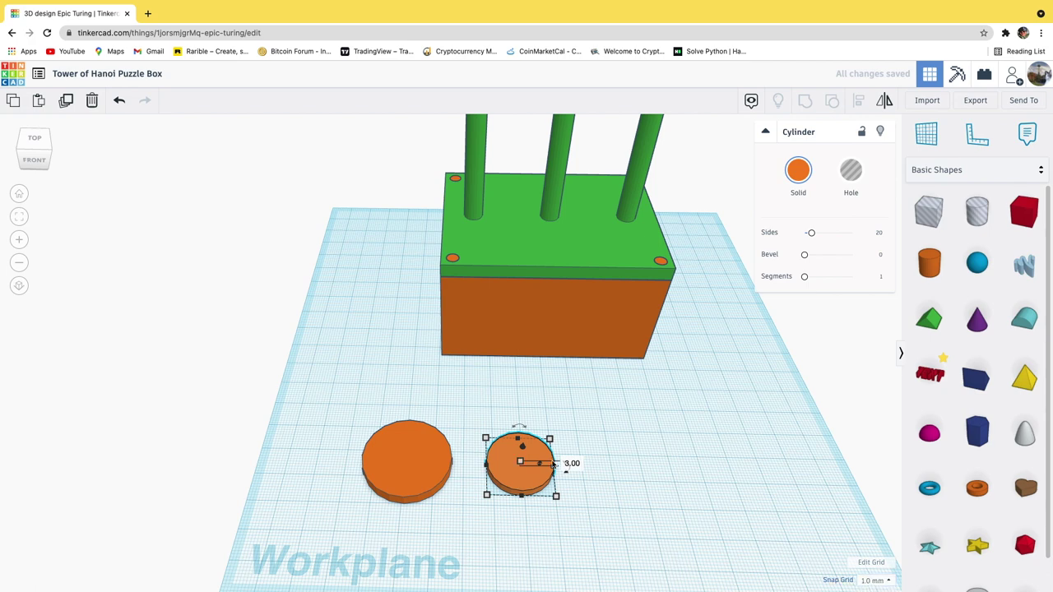
# - Duplicate the smaller disc and place the copy 31.75 mm to its right at 3 mm height
pyautogui.click(616, 494)
pyautogui.moveTo(614, 478); pyautogui.dragTo(426, 431, button='middle')
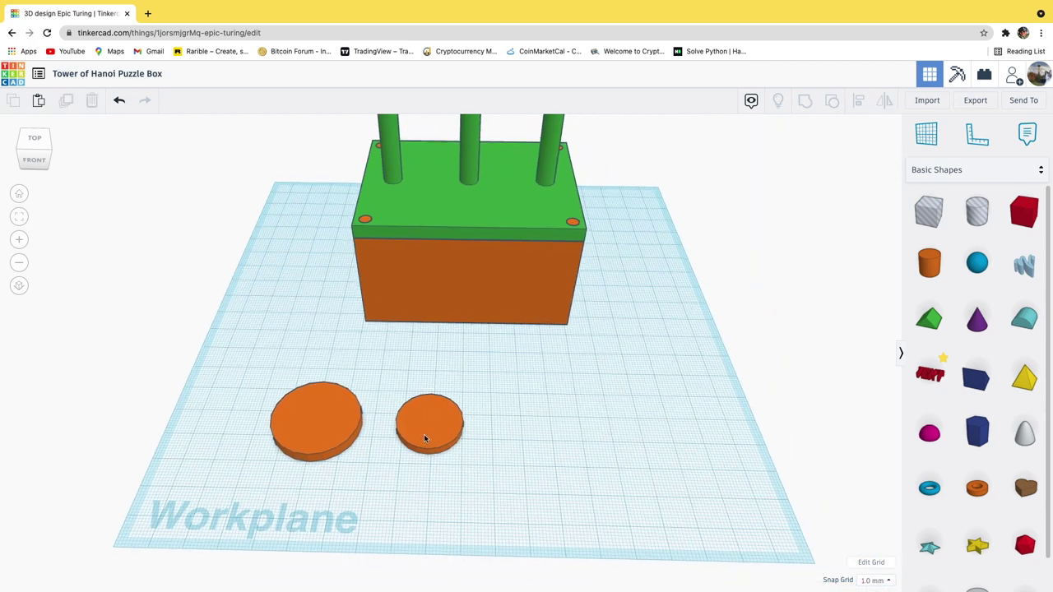
pyautogui.click(425, 438)
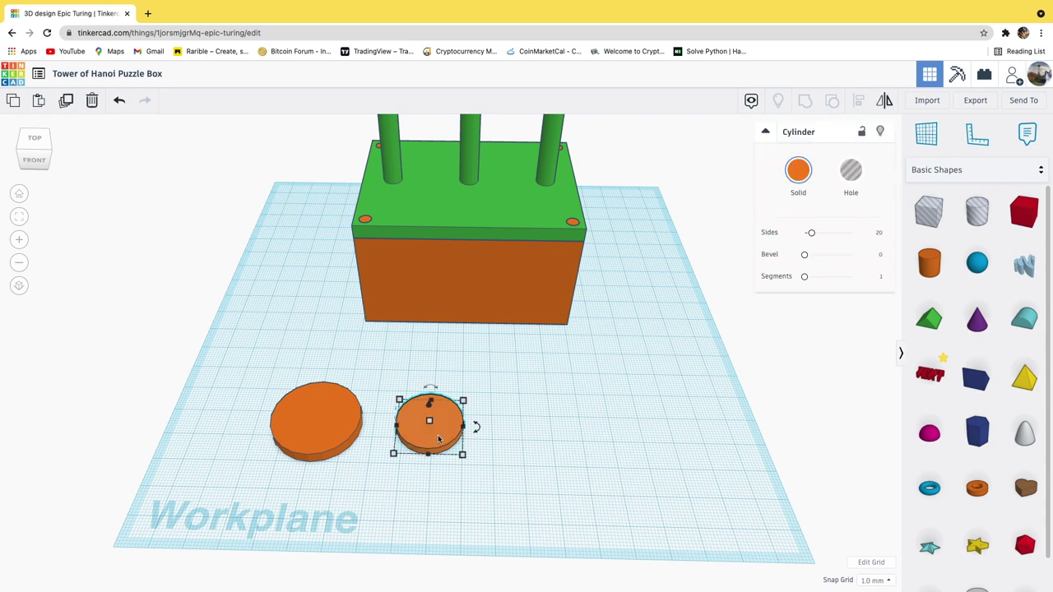
pyautogui.keyDown('alt'); pyautogui.moveTo(441, 440); pyautogui.dragTo(543, 440); pyautogui.keyUp('alt')
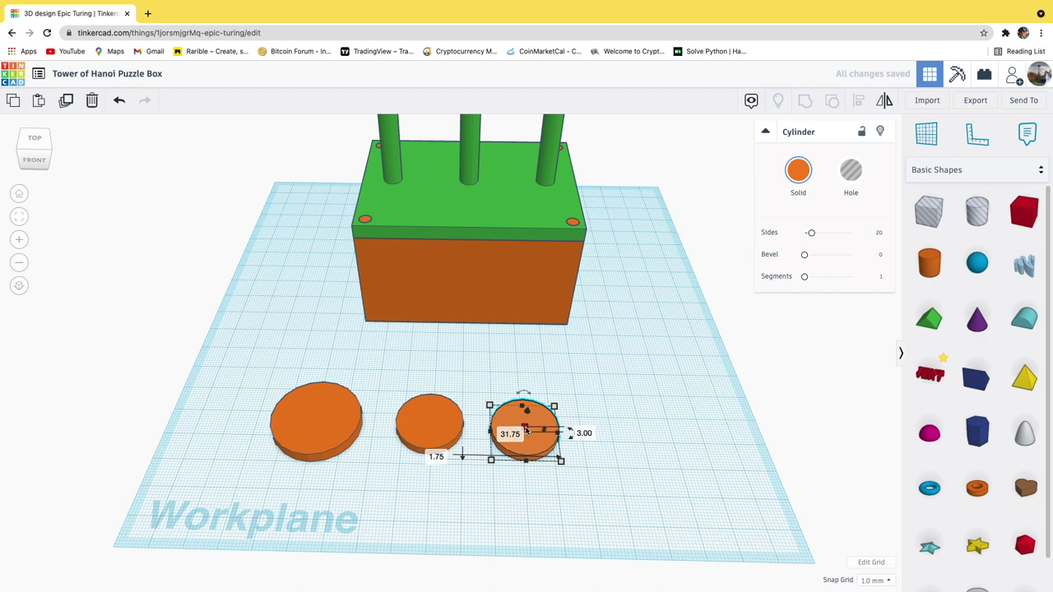
pyautogui.keyDown('shift'); pyautogui.moveTo(525, 428); pyautogui.dragTo(526, 432); pyautogui.keyUp('shift')
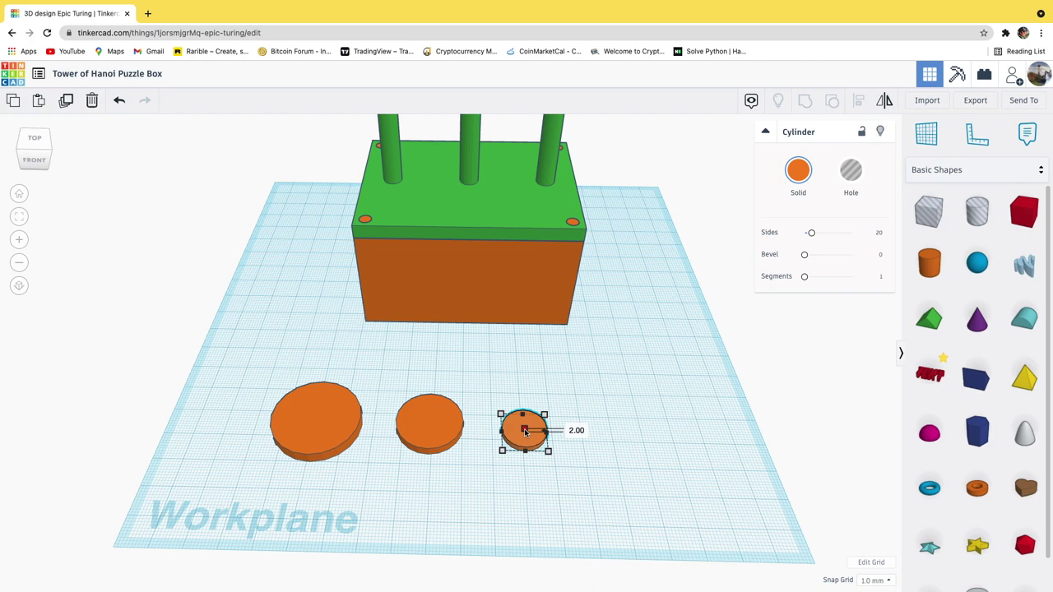
pyautogui.keyDown('shift'); pyautogui.moveTo(527, 431); pyautogui.dragTo(527, 430); pyautogui.keyUp('shift')
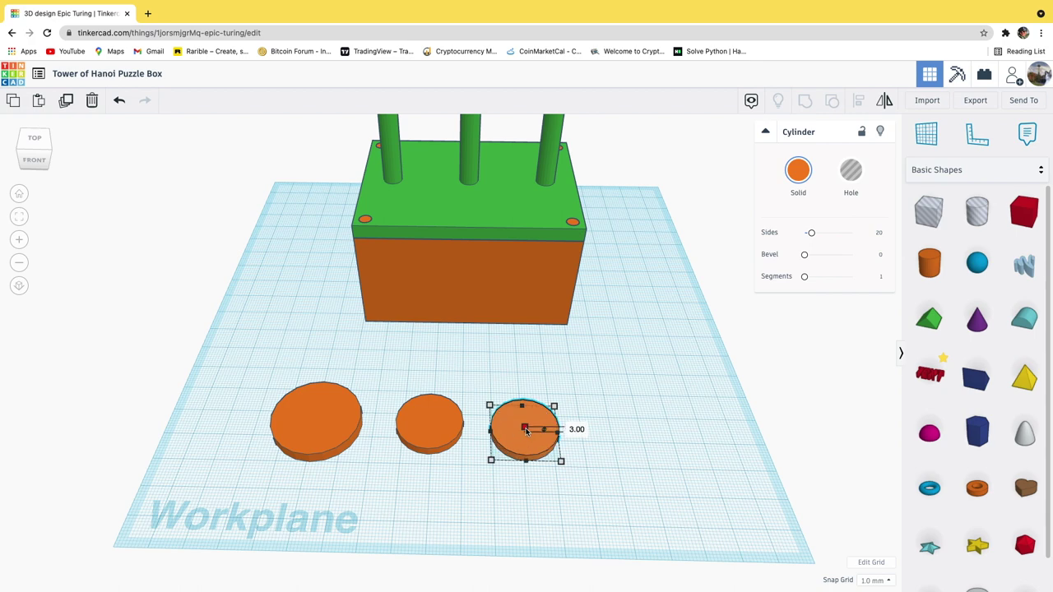
# - Set the height of the second disc in the row to 4 mm
pyautogui.click(330, 435)
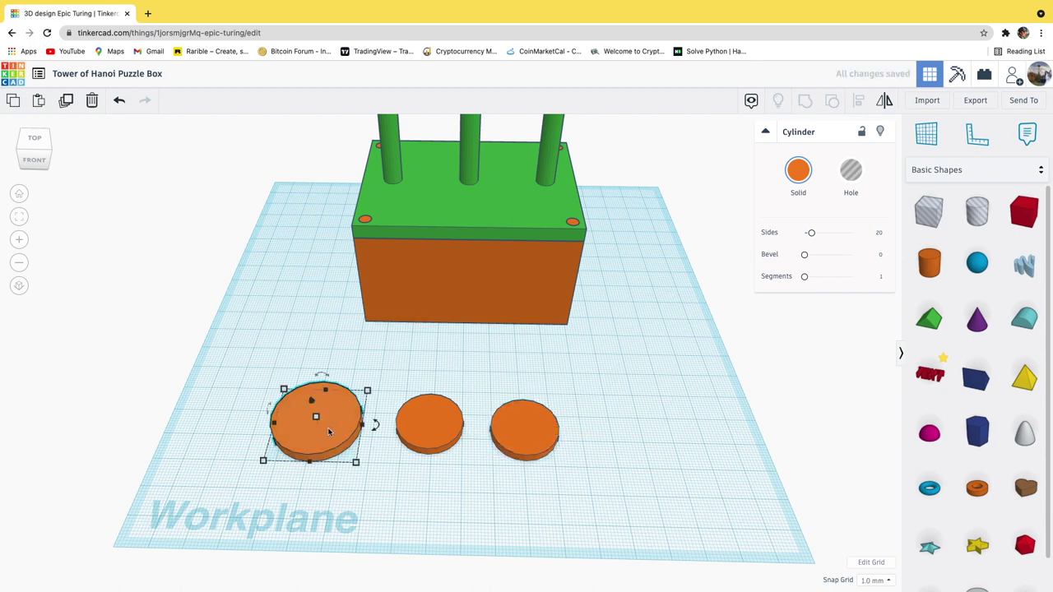
pyautogui.click(438, 433)
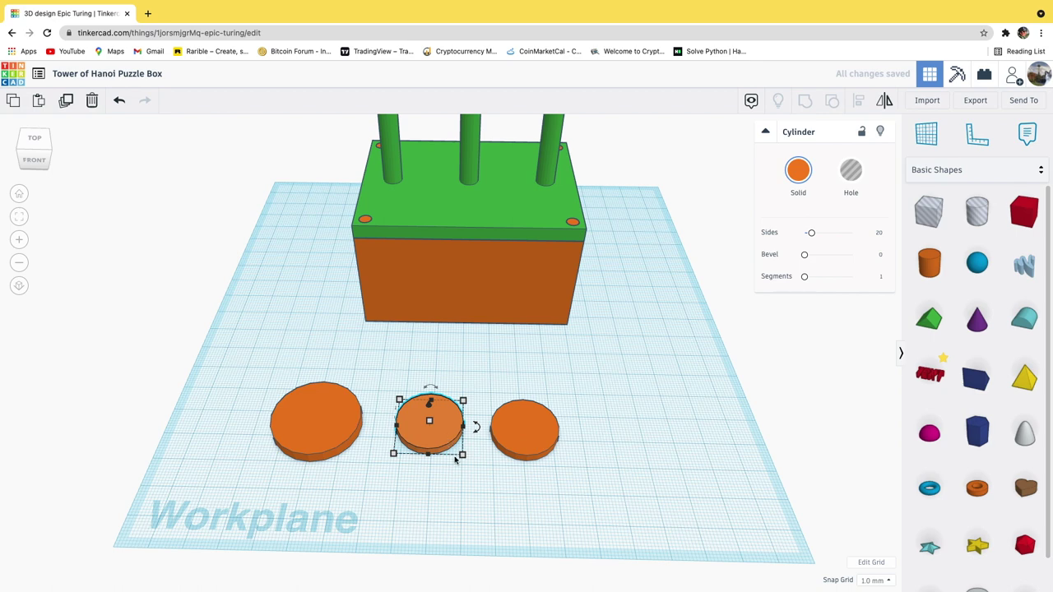
pyautogui.moveTo(457, 461); pyautogui.dragTo(433, 383, button='right')
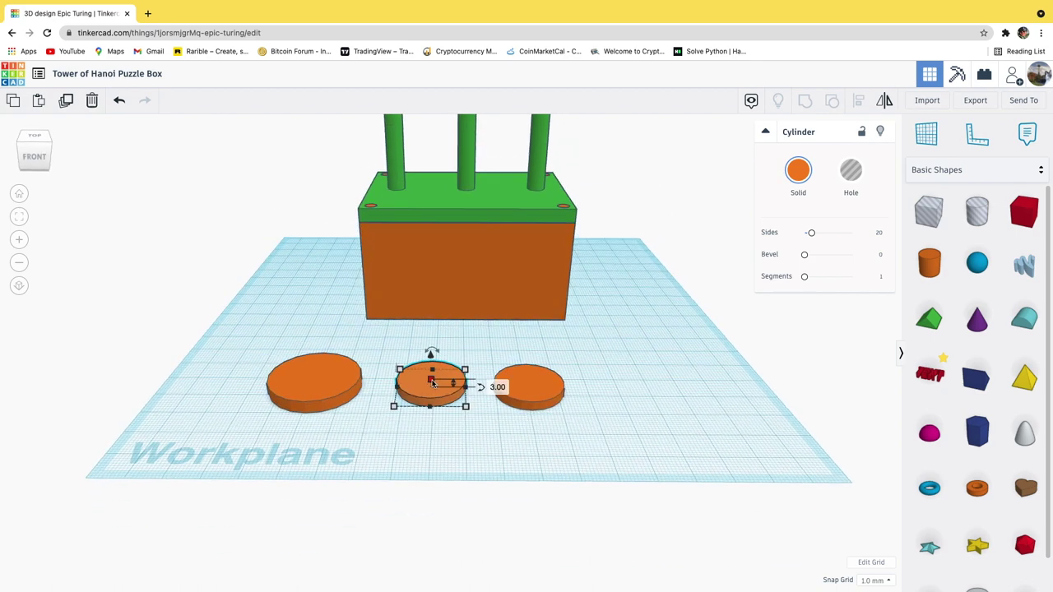
pyautogui.moveTo(432, 382); pyautogui.dragTo(435, 379)
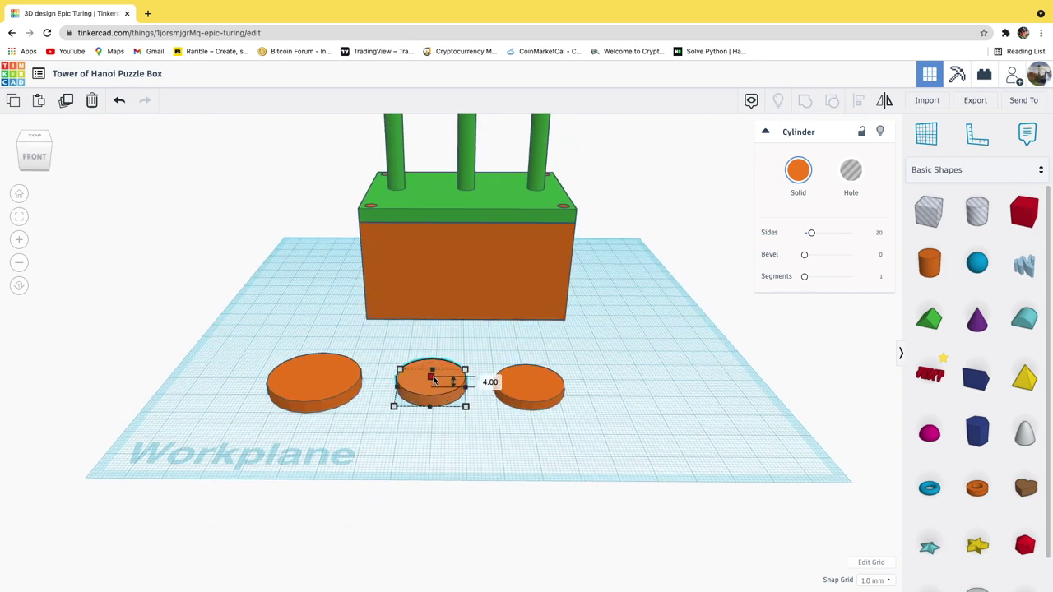
pyautogui.click(517, 445)
# - Shrink the third disc to a smaller diameter than the second, keeping it 3 mm high
pyautogui.click(531, 395)
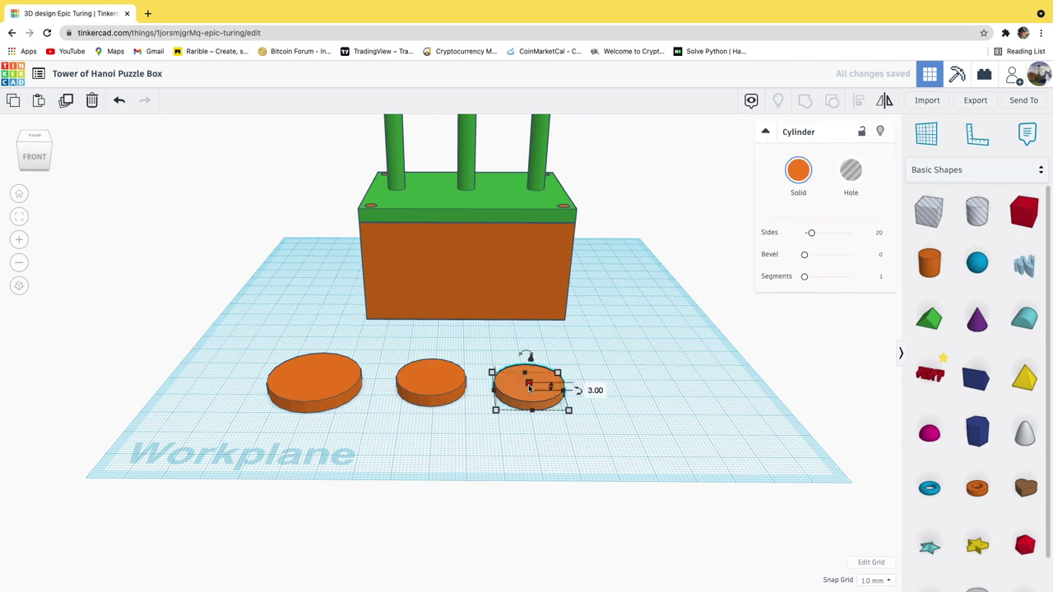
pyautogui.moveTo(530, 388); pyautogui.dragTo(529, 379)
pyautogui.click(597, 432)
pyautogui.moveTo(601, 433); pyautogui.dragTo(530, 409, button='right')
pyautogui.click(525, 468)
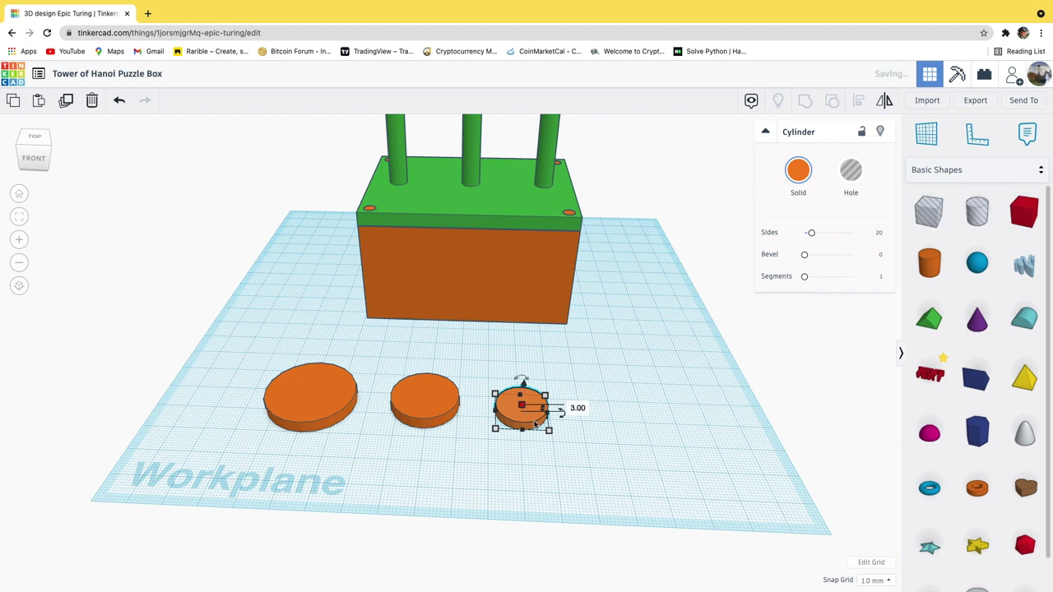
pyautogui.click(576, 458)
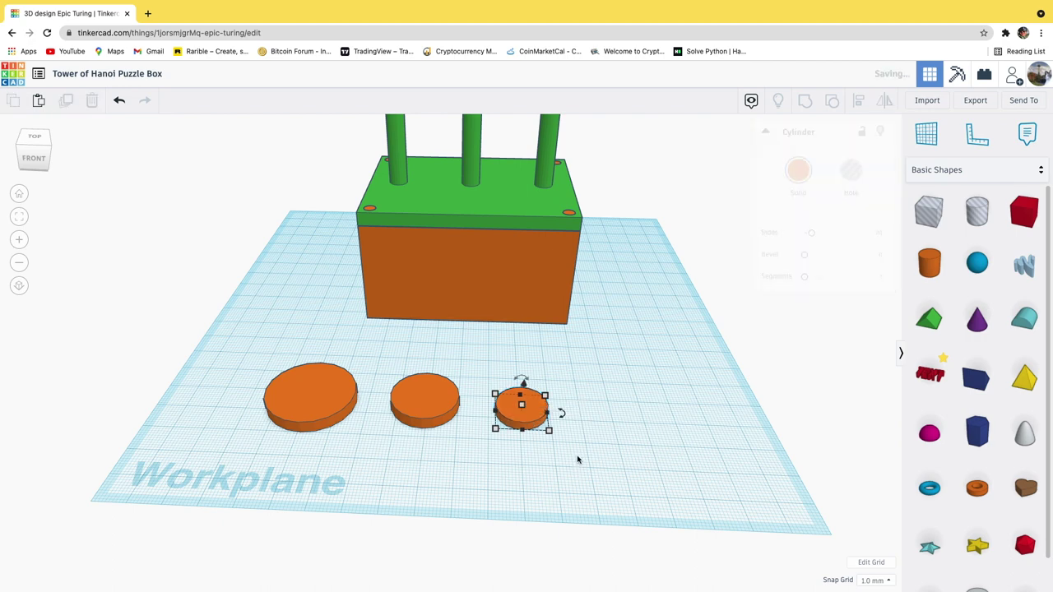
# - Duplicate the third disc and place the copy to its right as a fourth disc
pyautogui.click(530, 416)
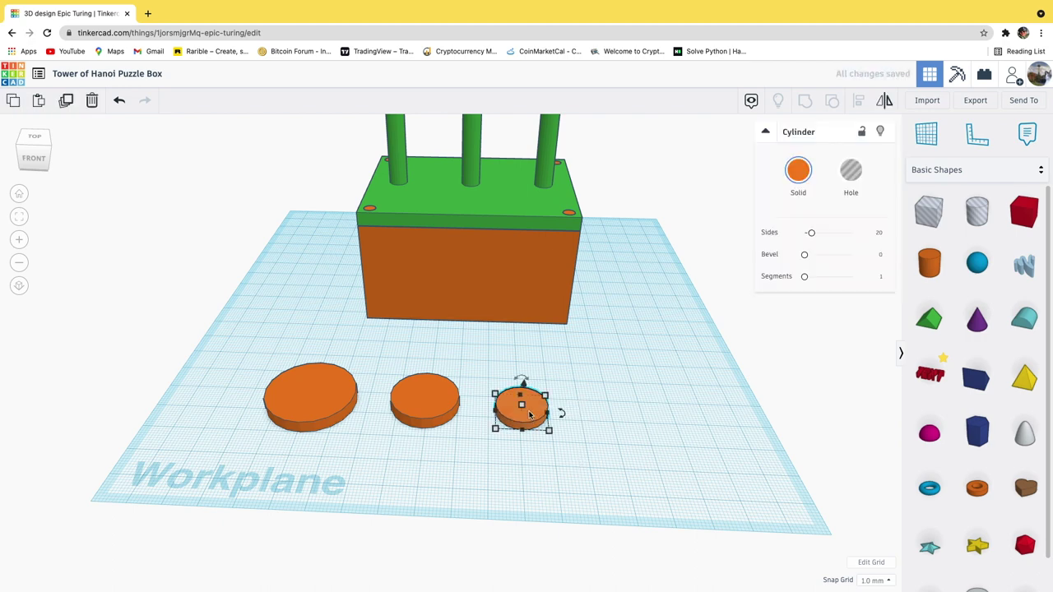
pyautogui.moveTo(524, 420); pyautogui.dragTo(616, 434)
pyautogui.click(644, 444)
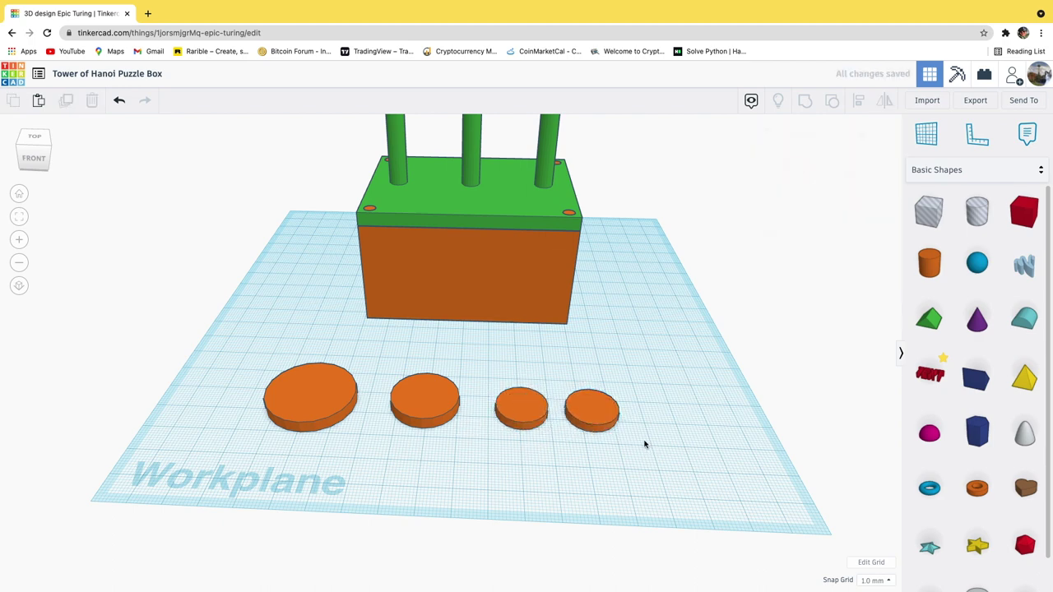
# - Reshape the fourth disc to the smallest diameter of the row and a height of about 5 mm
pyautogui.click(593, 415)
pyautogui.moveTo(592, 409); pyautogui.dragTo(593, 389)
pyautogui.click(685, 454)
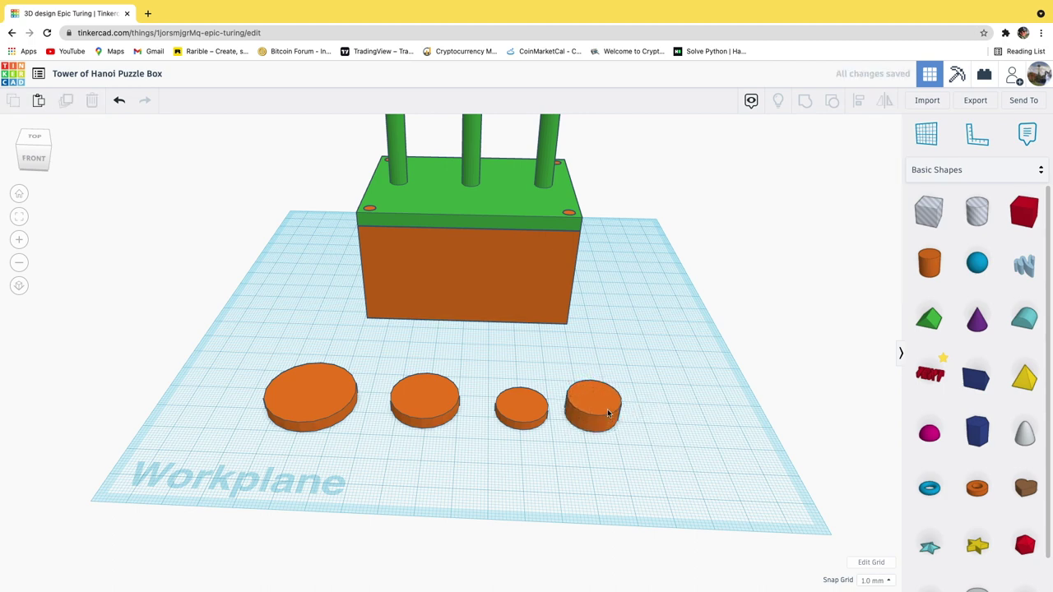
pyautogui.click(594, 402)
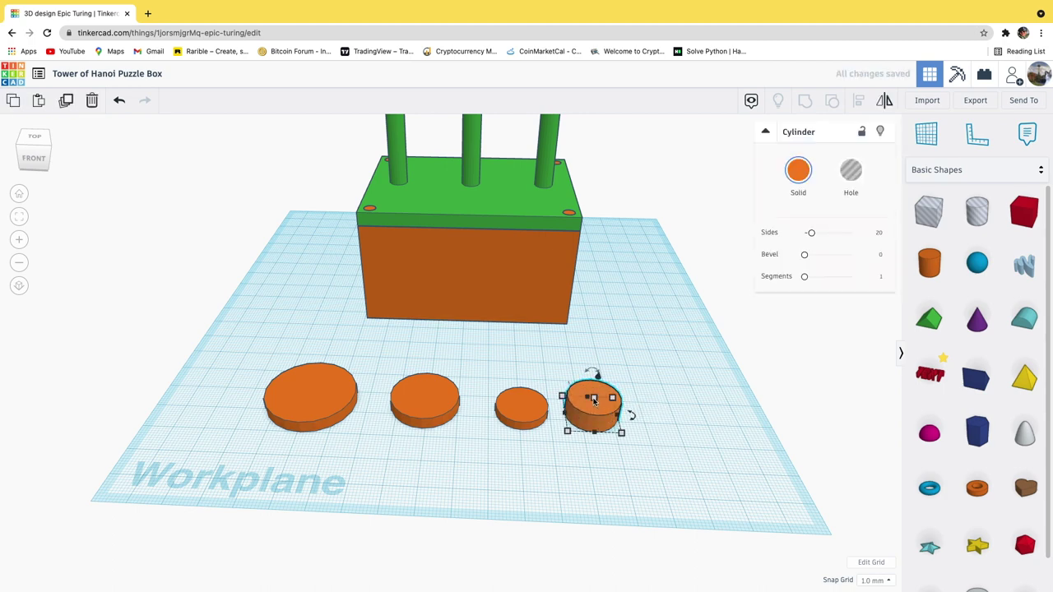
pyautogui.moveTo(594, 401); pyautogui.dragTo(596, 404)
pyautogui.click(611, 479)
pyautogui.moveTo(611, 479)
pyautogui.mouseDown(button='right')
pyautogui.moveTo(610, 517)
pyautogui.moveTo(601, 486)
pyautogui.mouseUp(button='right')
pyautogui.scroll(-3, 482, 214)
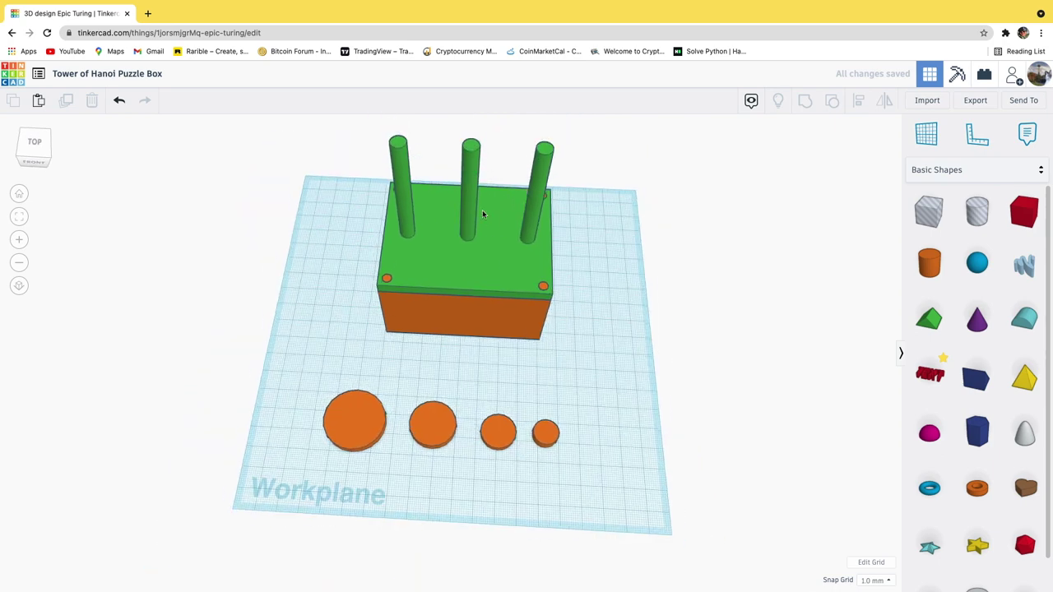
pyautogui.click(547, 435)
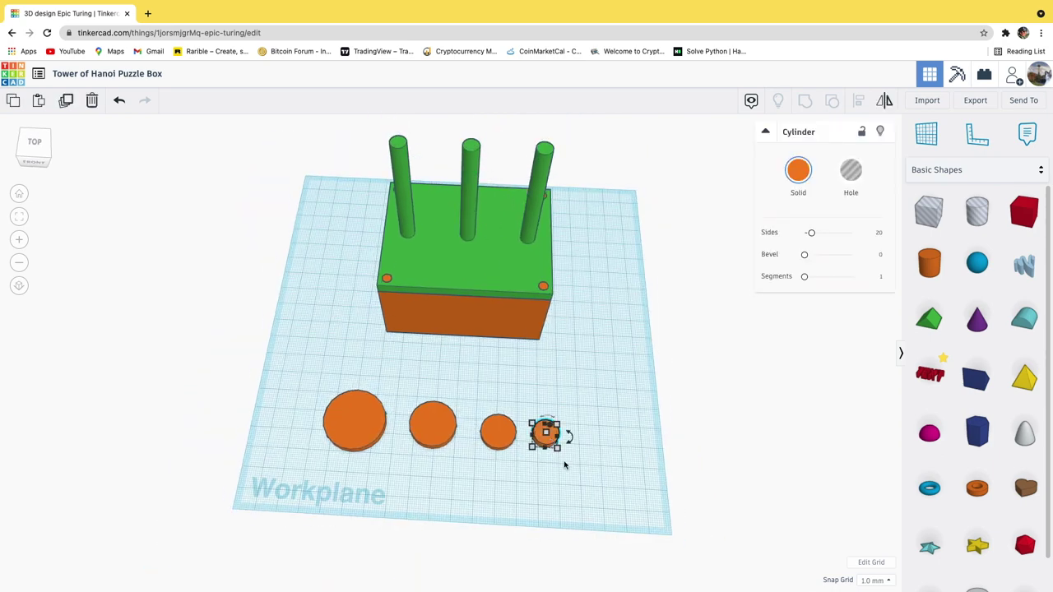
pyautogui.moveTo(568, 434); pyautogui.dragTo(555, 470, button='right')
pyautogui.click(555, 470)
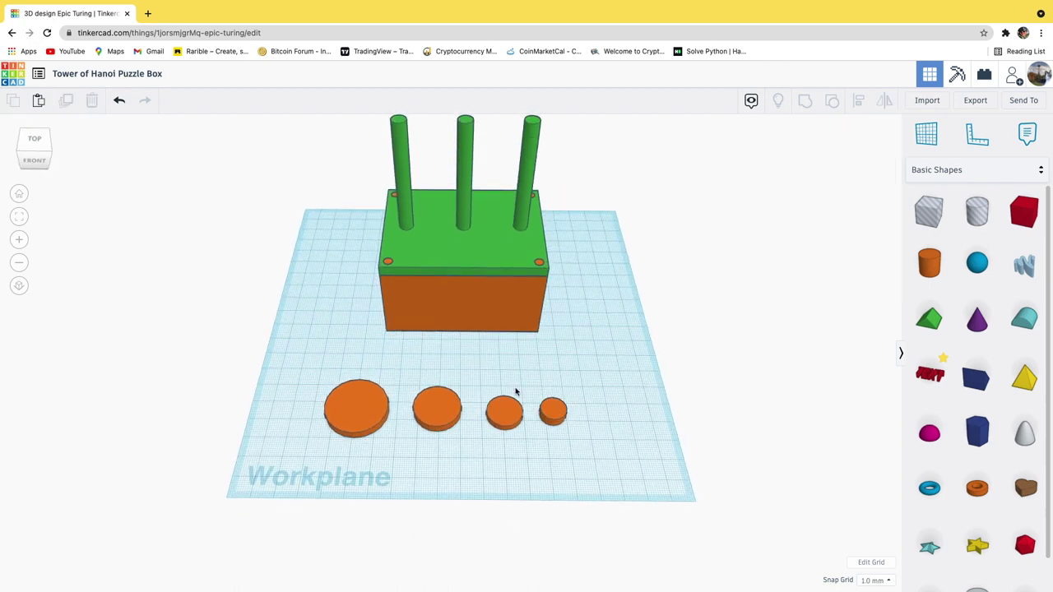
# - Ungroup the three rods from the box lid so each rod can be selected on its own
pyautogui.click(408, 210)
pyautogui.click(832, 99)
pyautogui.click(641, 289)
# - Copy the lid's left rod and stand the copy on the workplane just behind the largest disc
pyautogui.click(403, 200)
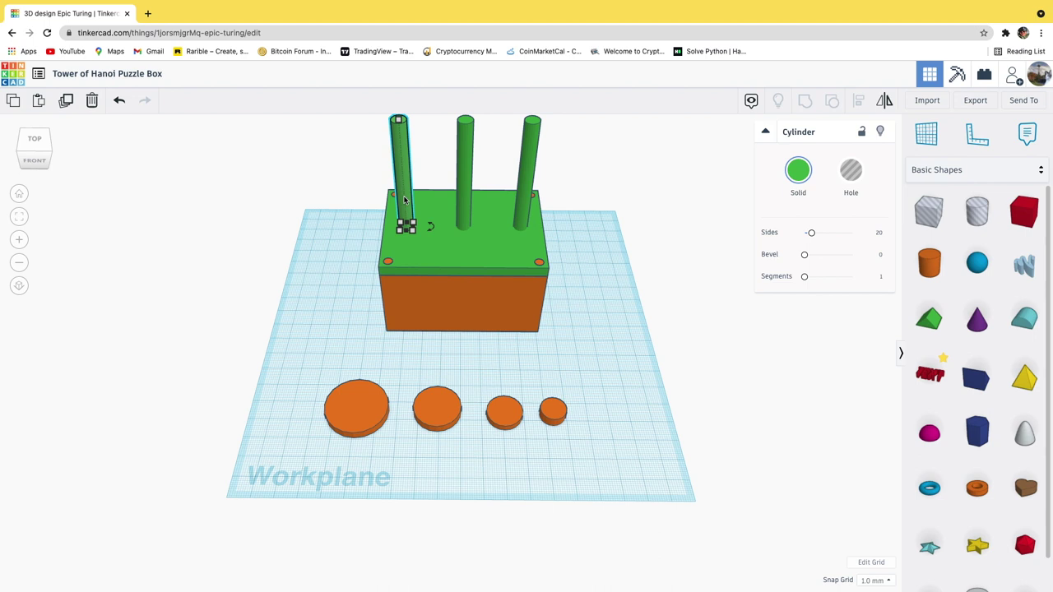
pyautogui.moveTo(405, 206); pyautogui.dragTo(326, 385)
pyautogui.moveTo(358, 374); pyautogui.dragTo(310, 384, button='right')
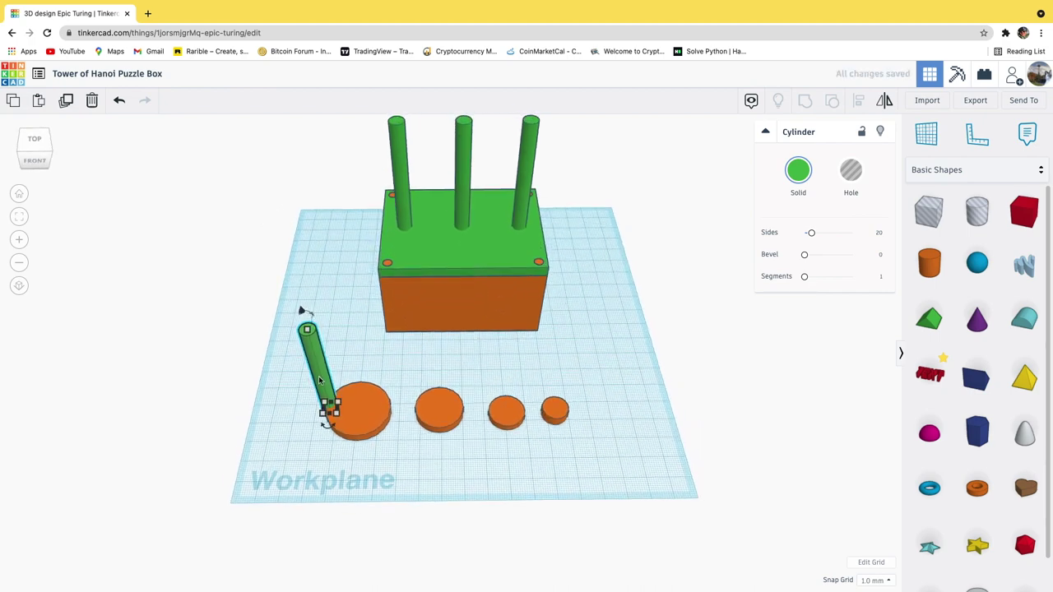
pyautogui.moveTo(323, 382); pyautogui.dragTo(567, 386)
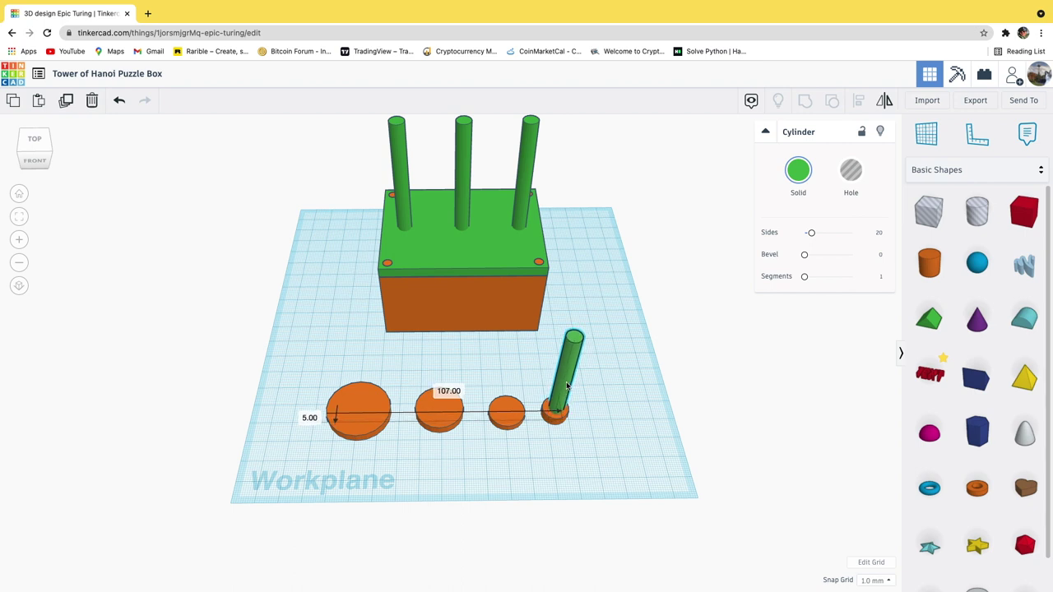
pyautogui.moveTo(566, 386); pyautogui.dragTo(568, 388)
pyautogui.moveTo(567, 387); pyautogui.dragTo(335, 348)
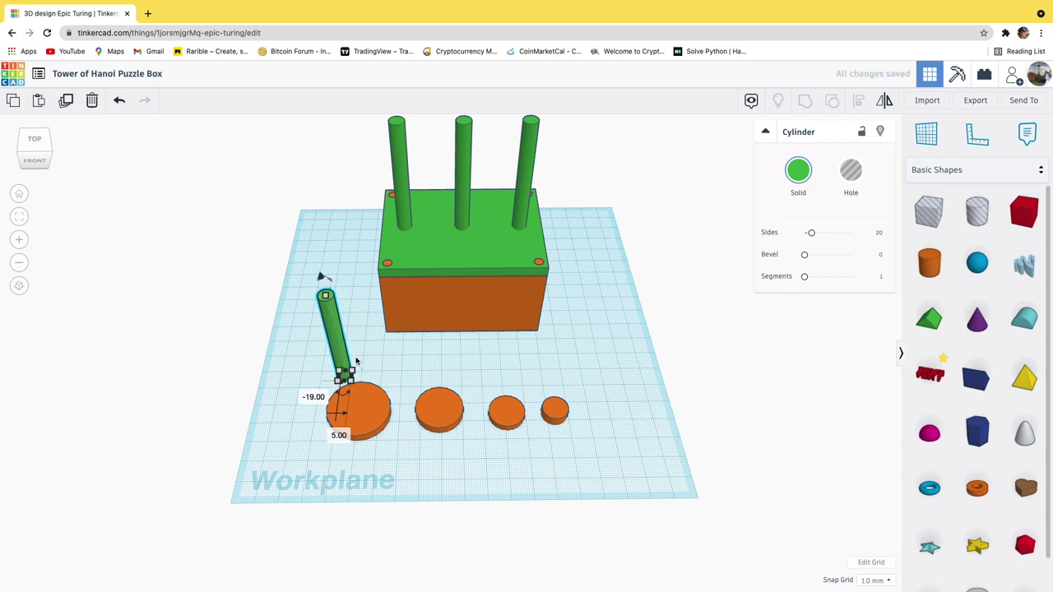
# - Duplicate the copied rod three times so that one rod stands behind each of the four discs
pyautogui.hotkey('ctrl', 'd')
pyautogui.moveTo(342, 342); pyautogui.dragTo(572, 366)
pyautogui.hotkey('ctrl', 'd')
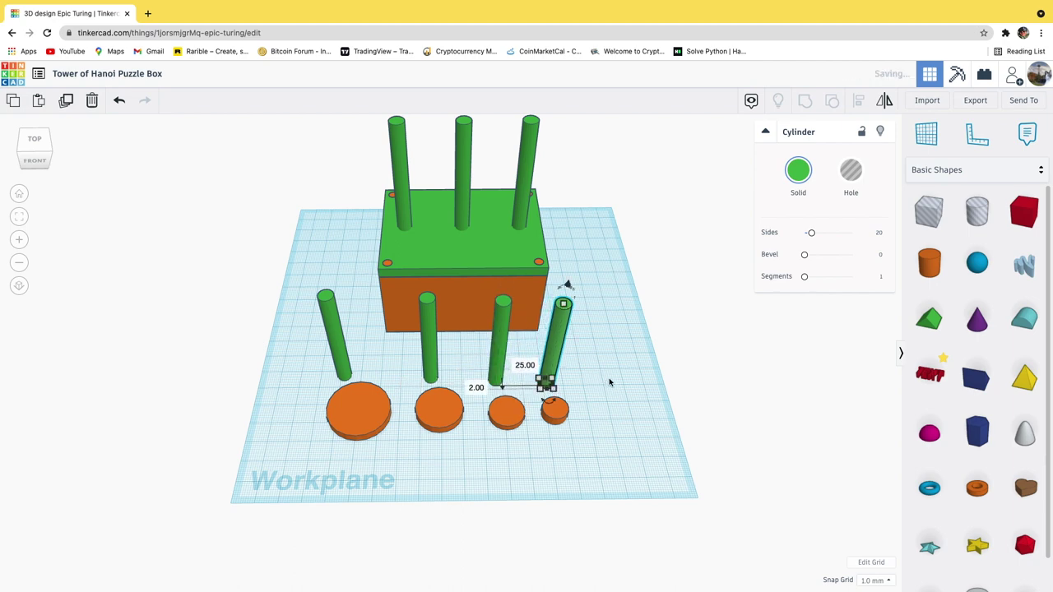
# - Turn the four rod copies behind the discs into holes
pyautogui.keyDown('shift'); pyautogui.click(498, 356); pyautogui.keyUp('shift')
pyautogui.keyDown('shift'); pyautogui.click(430, 362); pyautogui.keyUp('shift')
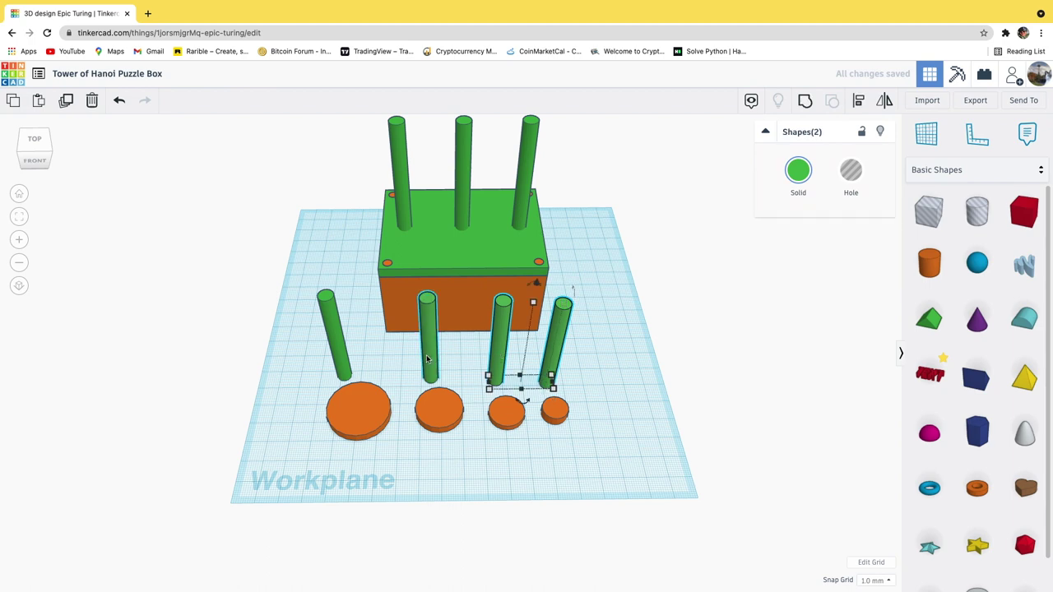
pyautogui.keyDown('shift'); pyautogui.click(336, 355); pyautogui.keyUp('shift')
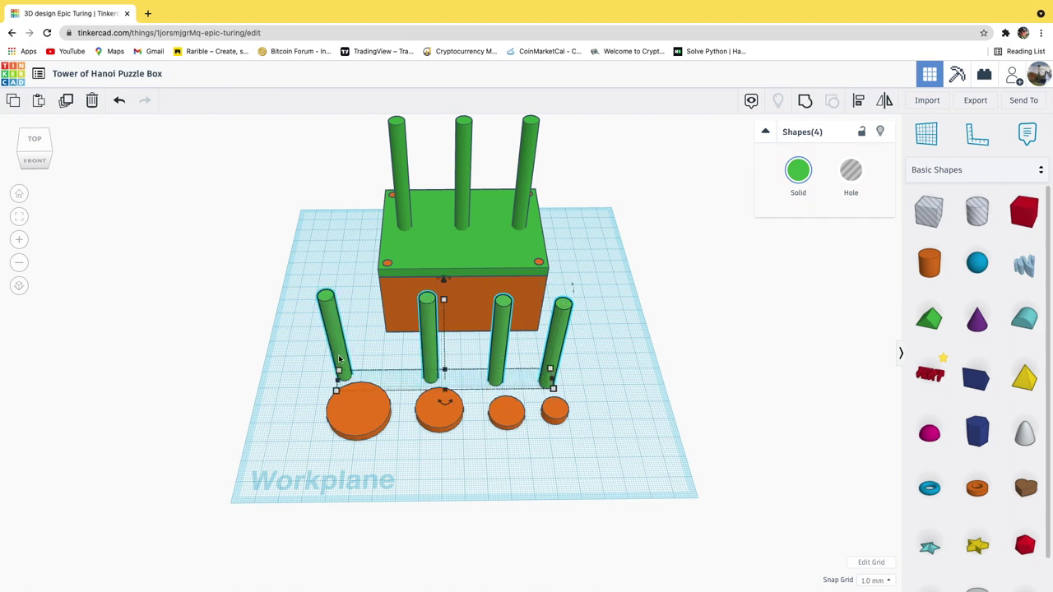
pyautogui.click(851, 171)
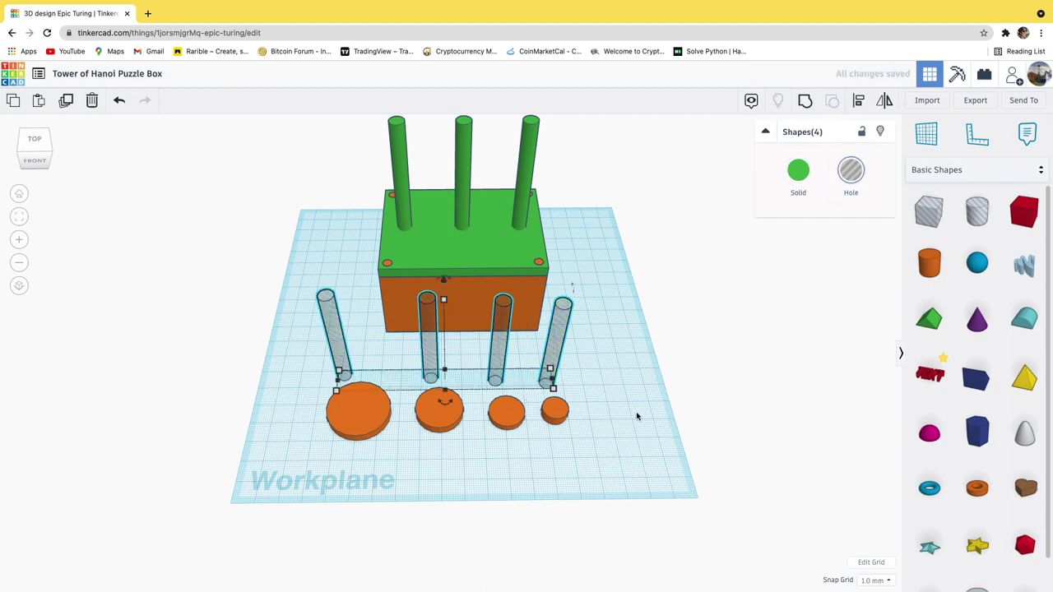
pyautogui.click(295, 422)
# - Set the height of the smallest disc to 3 mm
pyautogui.moveTo(466, 418); pyautogui.dragTo(555, 384, button='right')
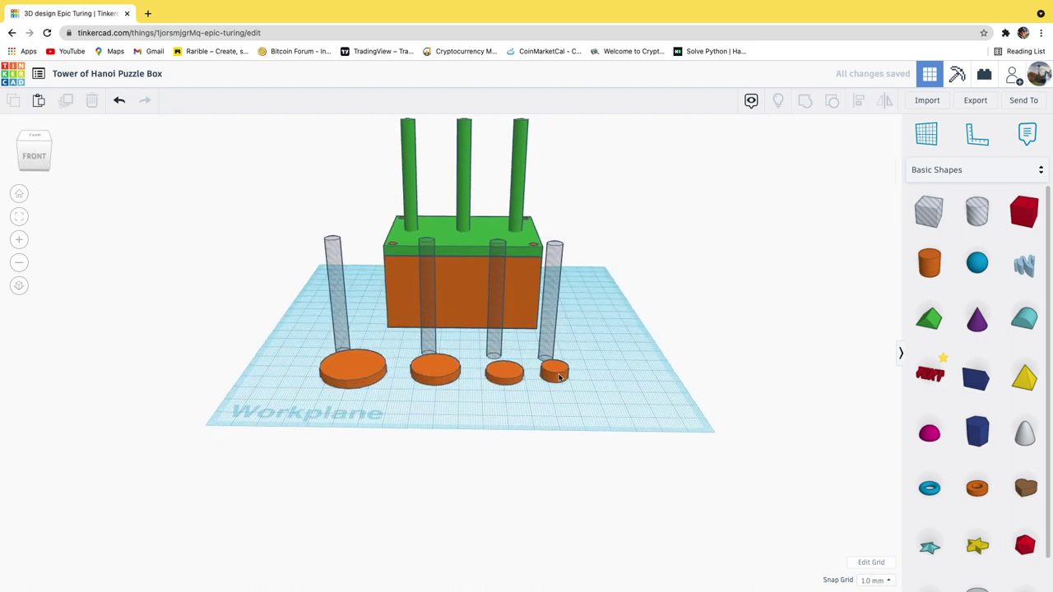
pyautogui.click(558, 377)
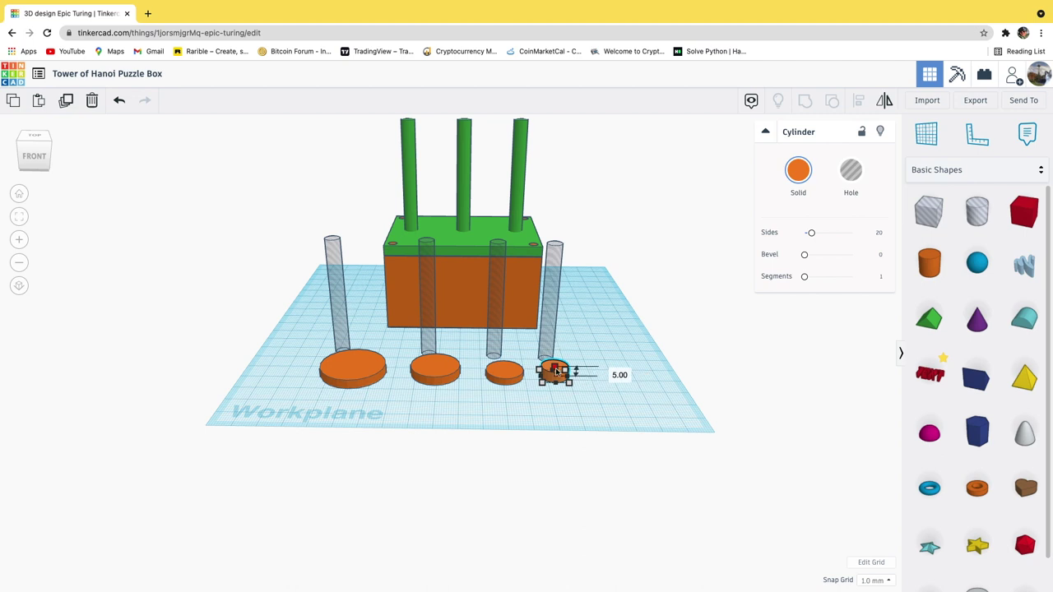
pyautogui.moveTo(557, 375); pyautogui.dragTo(557, 377)
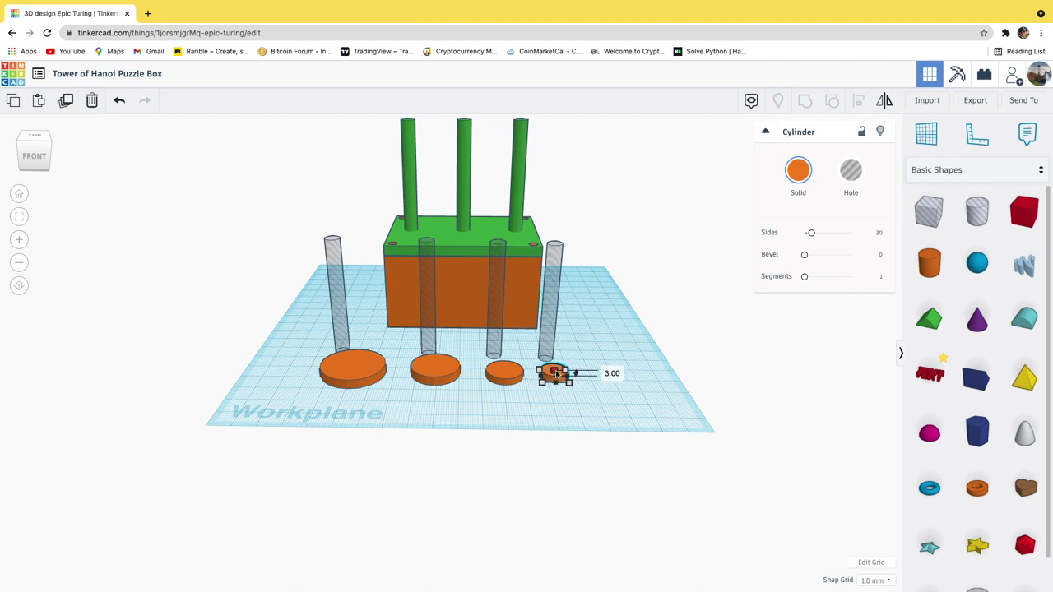
# - Check the dimensions of the other three discs one after another
pyautogui.click(505, 372)
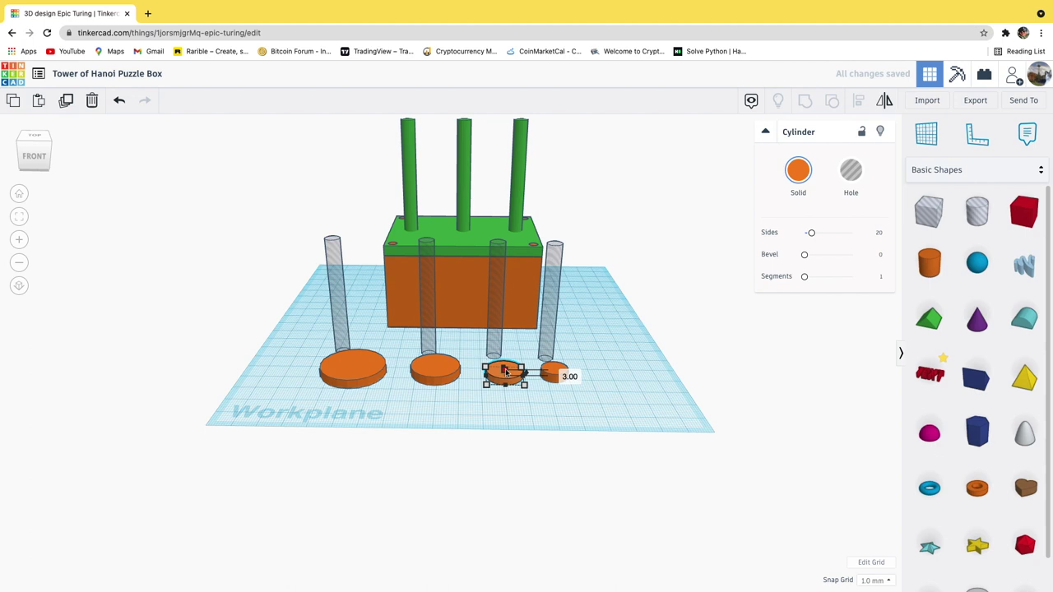
pyautogui.click(436, 373)
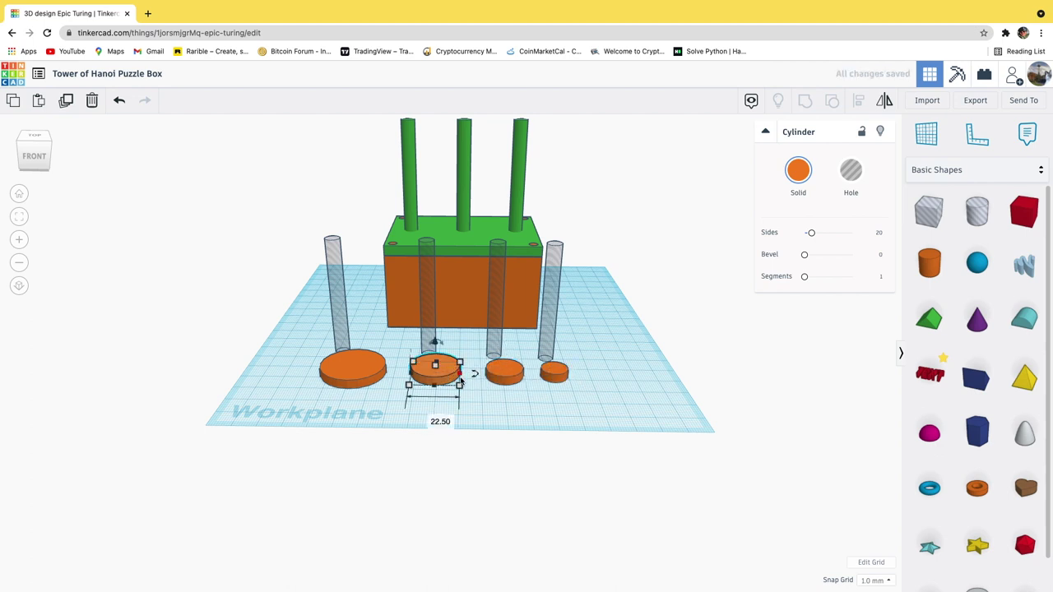
pyautogui.click(365, 374)
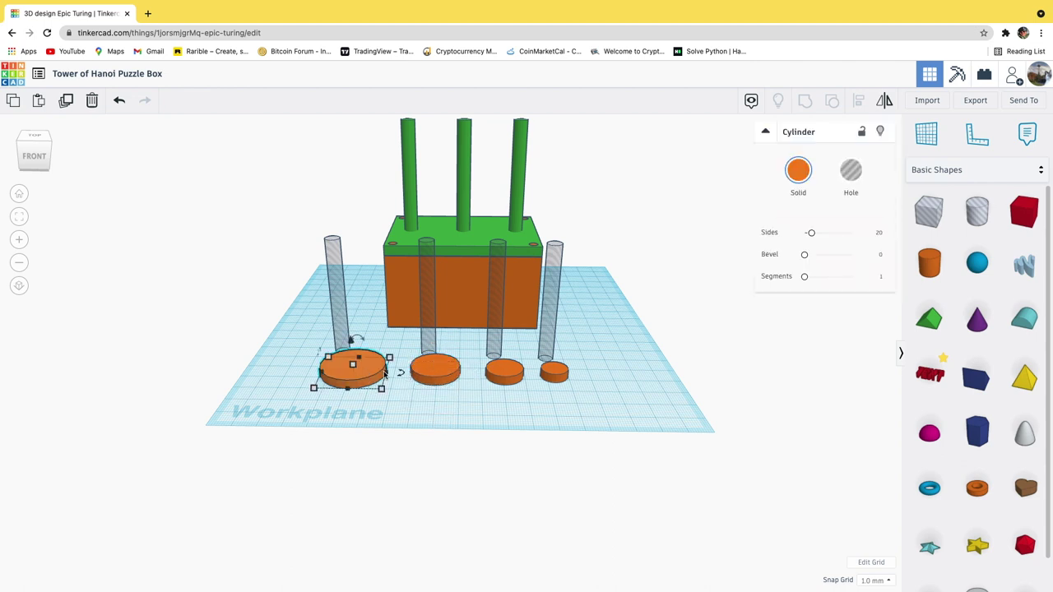
pyautogui.moveTo(353, 365); pyautogui.dragTo(366, 361, button='right')
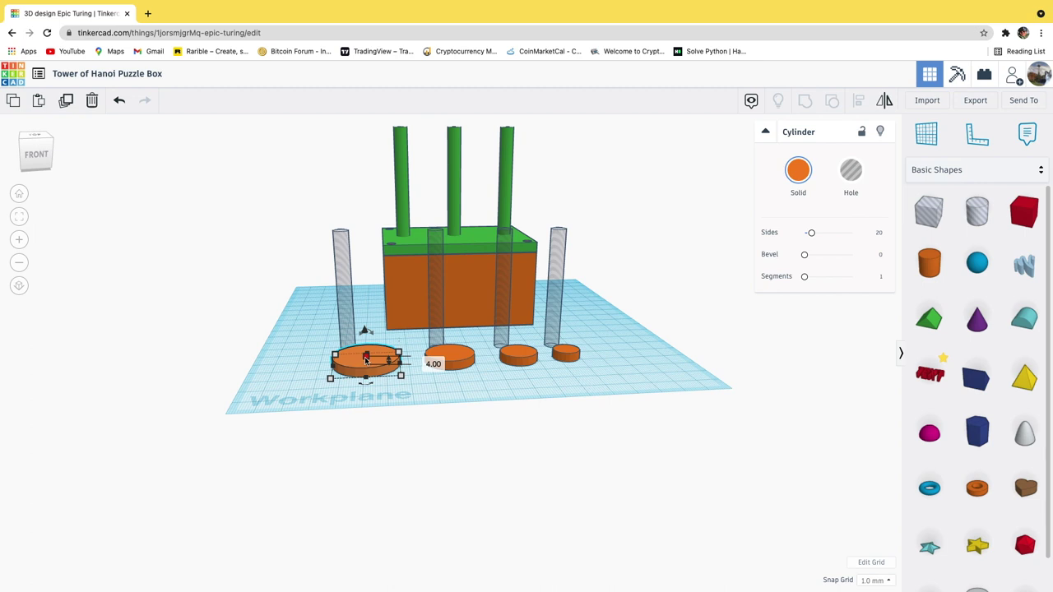
pyautogui.click(442, 432)
pyautogui.moveTo(442, 433); pyautogui.dragTo(453, 431, button='right')
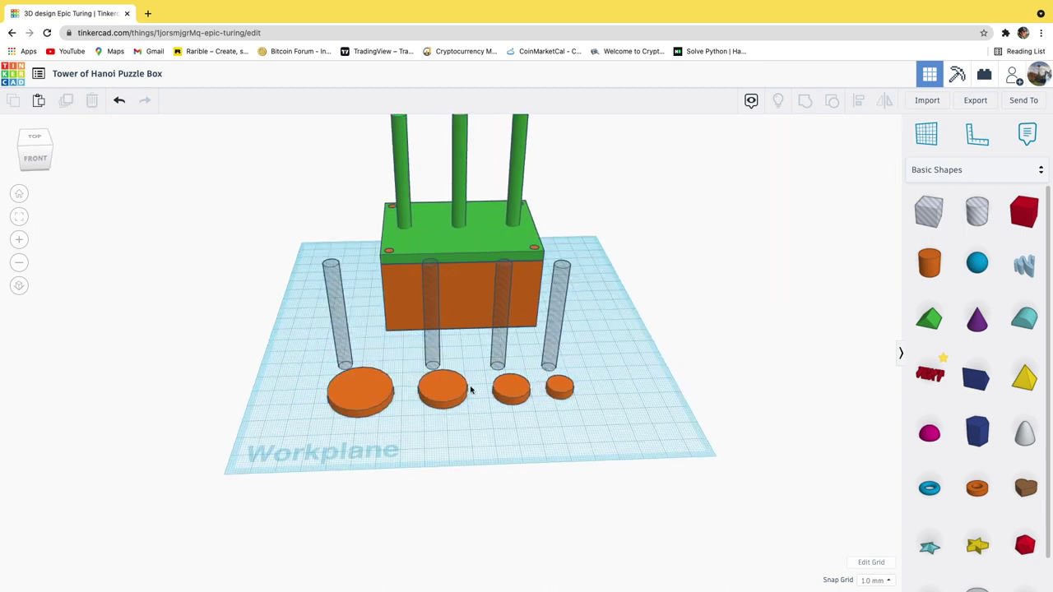
# - Align the hole cylinder to the centre of the largest disc in both horizontal directions
pyautogui.moveTo(392, 440); pyautogui.dragTo(362, 376, button='right')
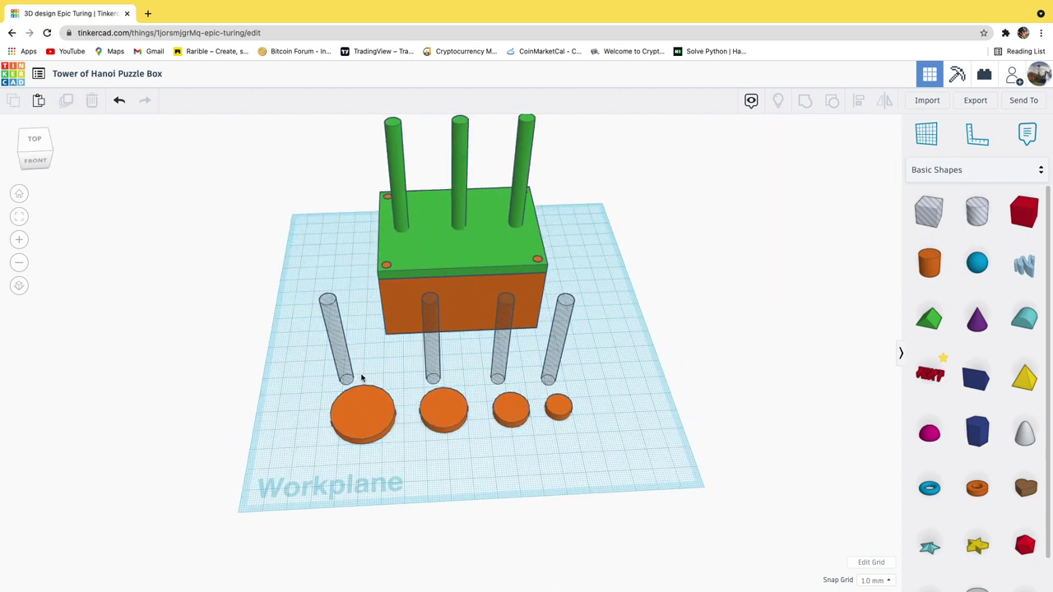
pyautogui.click(375, 426)
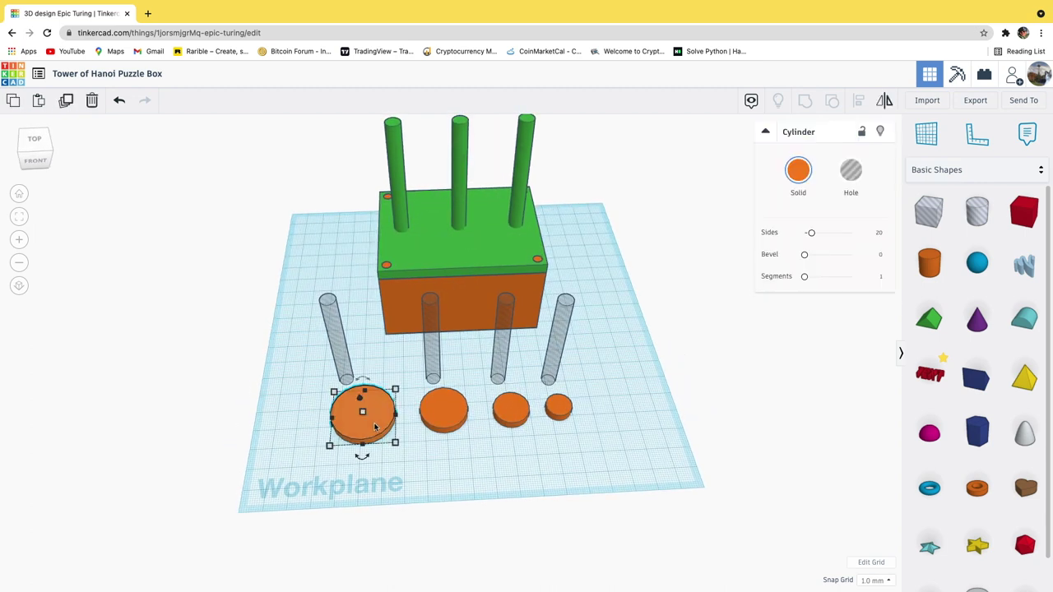
pyautogui.keyDown('shift'); pyautogui.click(342, 353); pyautogui.keyUp('shift')
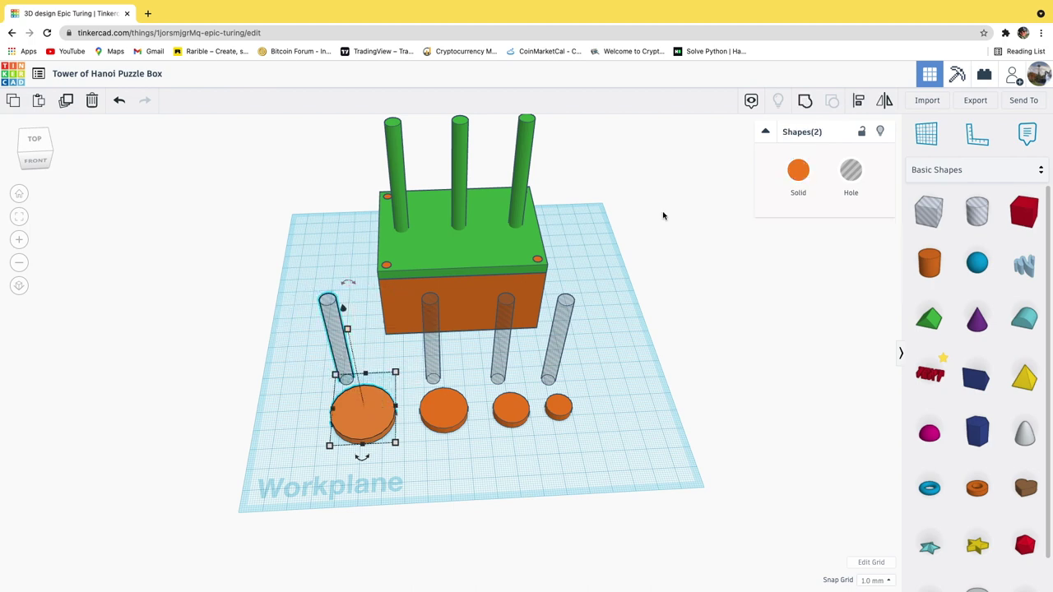
pyautogui.click(858, 100)
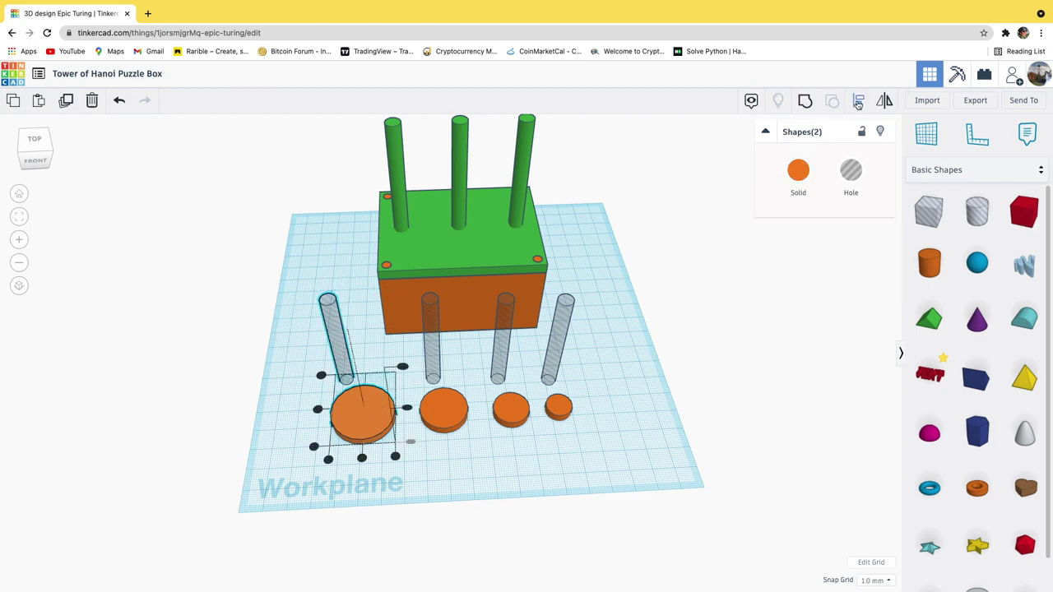
pyautogui.click(362, 458)
pyautogui.click(320, 418)
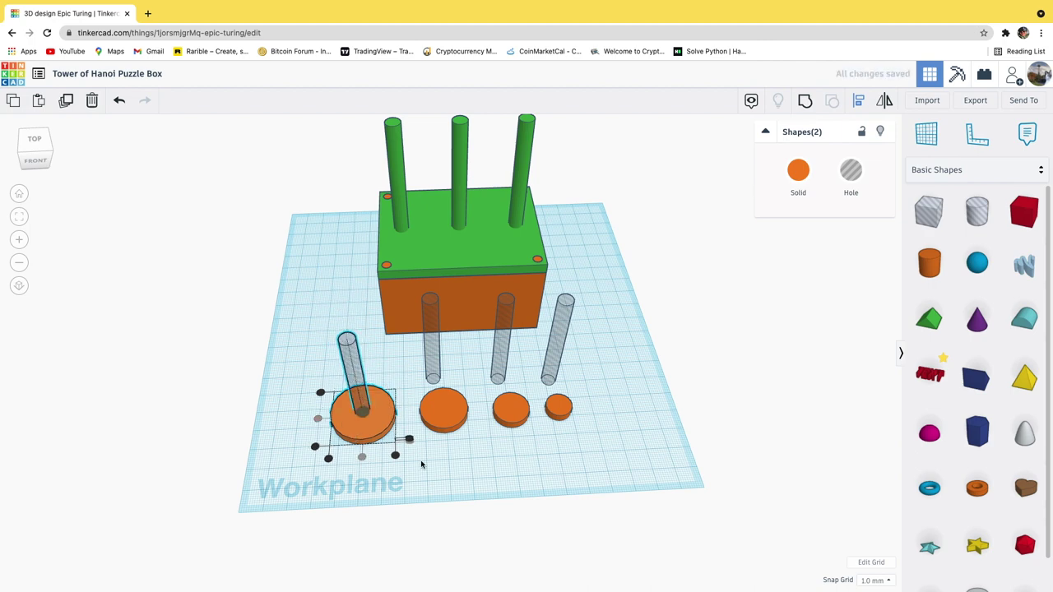
pyautogui.click(428, 463)
# - Centre the hole cylinder behind the second-largest disc on that disc in both horizontal directions
pyautogui.click(448, 414)
pyautogui.keyDown('shift'); pyautogui.click(430, 370); pyautogui.keyUp('shift')
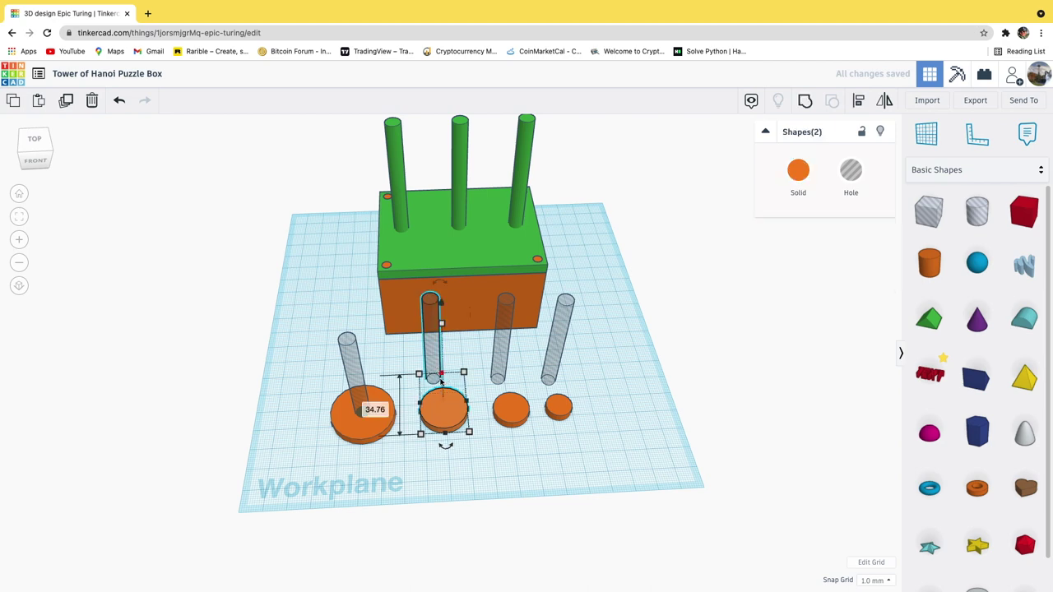
pyautogui.click(860, 103)
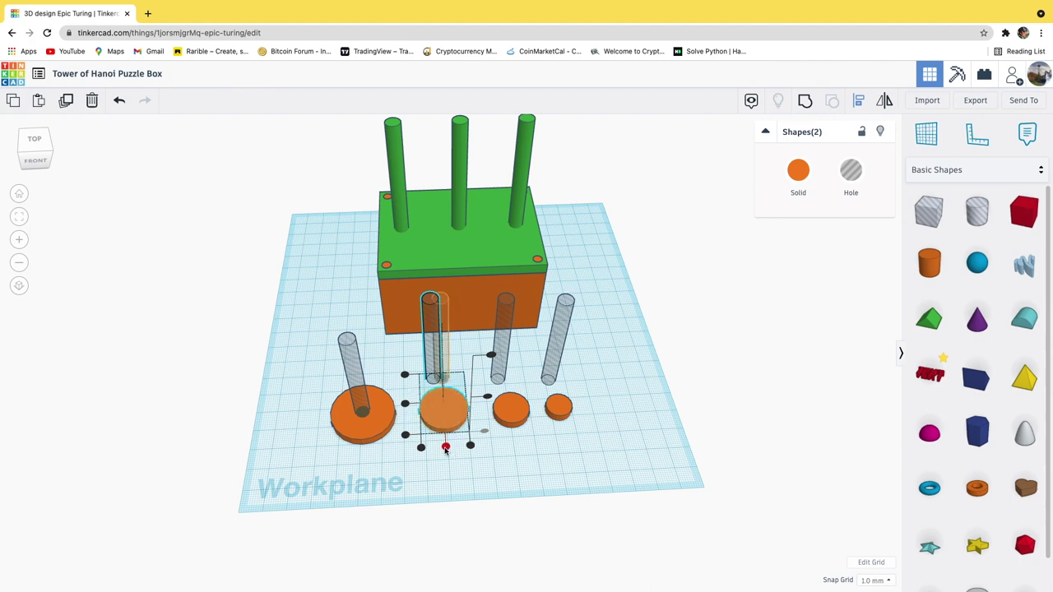
pyautogui.click(445, 448)
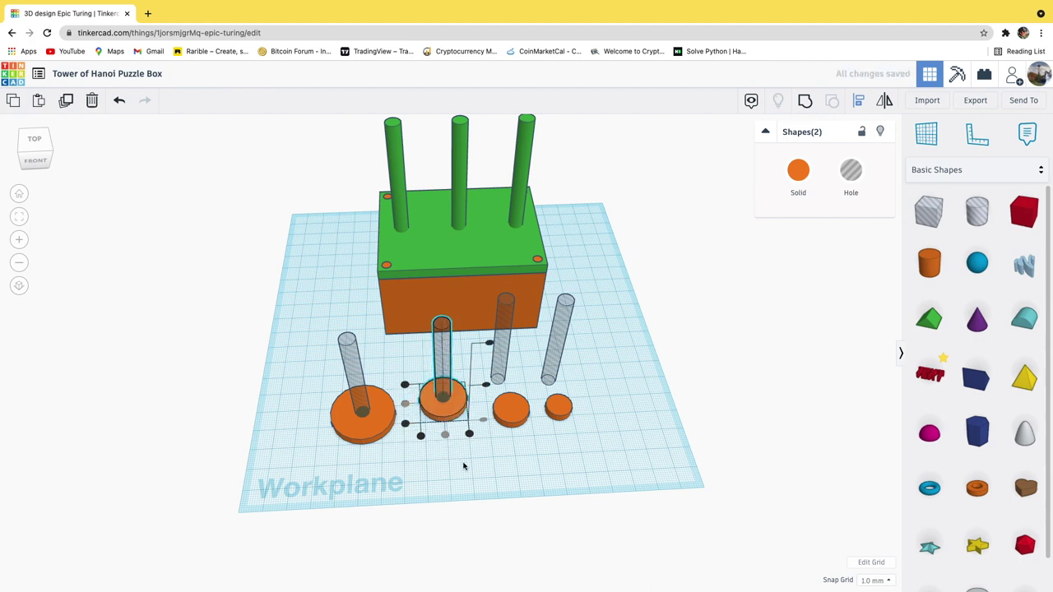
pyautogui.click(497, 470)
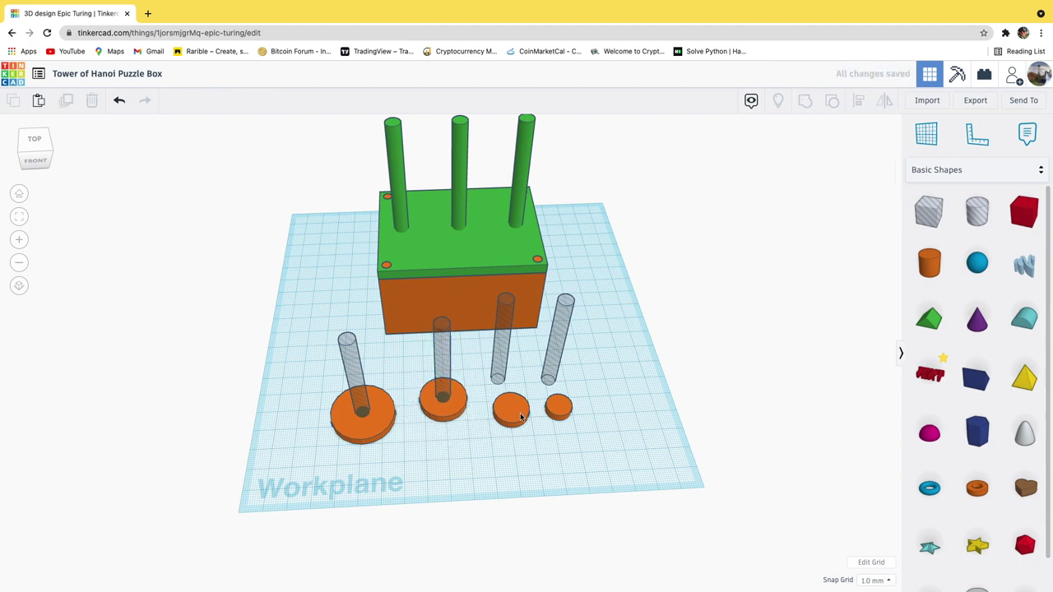
# - Centre the hole cylinder behind the third-largest disc on that disc in both horizontal directions
pyautogui.click(520, 417)
pyautogui.keyDown('shift'); pyautogui.click(499, 365); pyautogui.keyUp('shift')
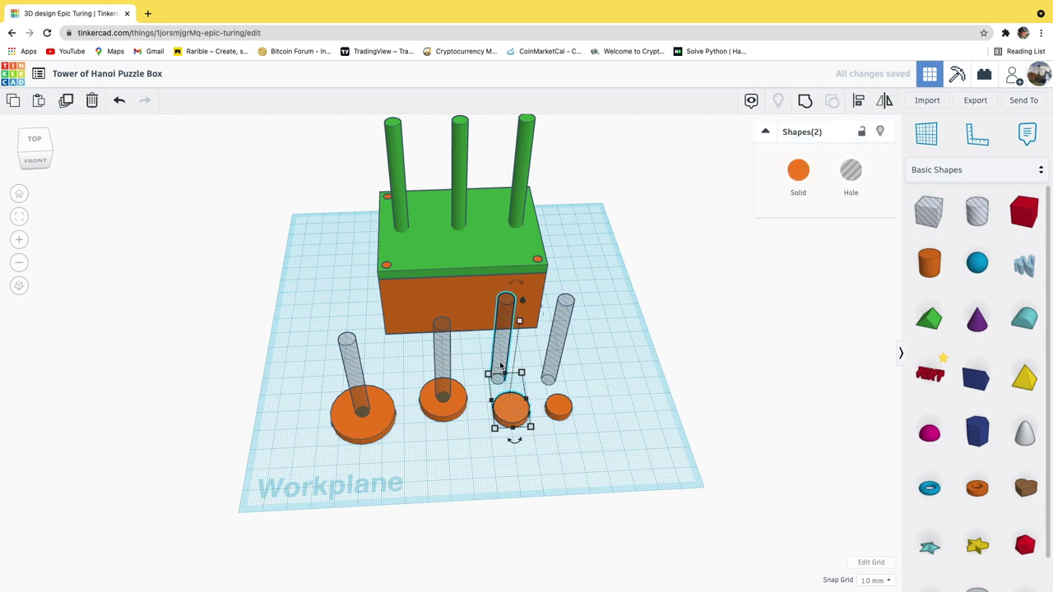
pyautogui.click(858, 101)
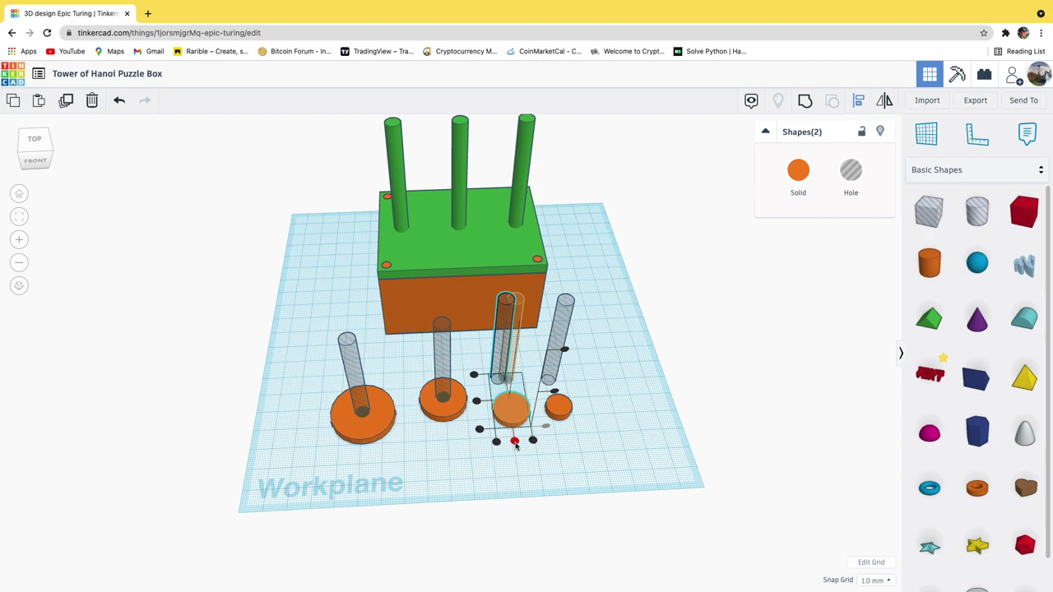
pyautogui.click(477, 402)
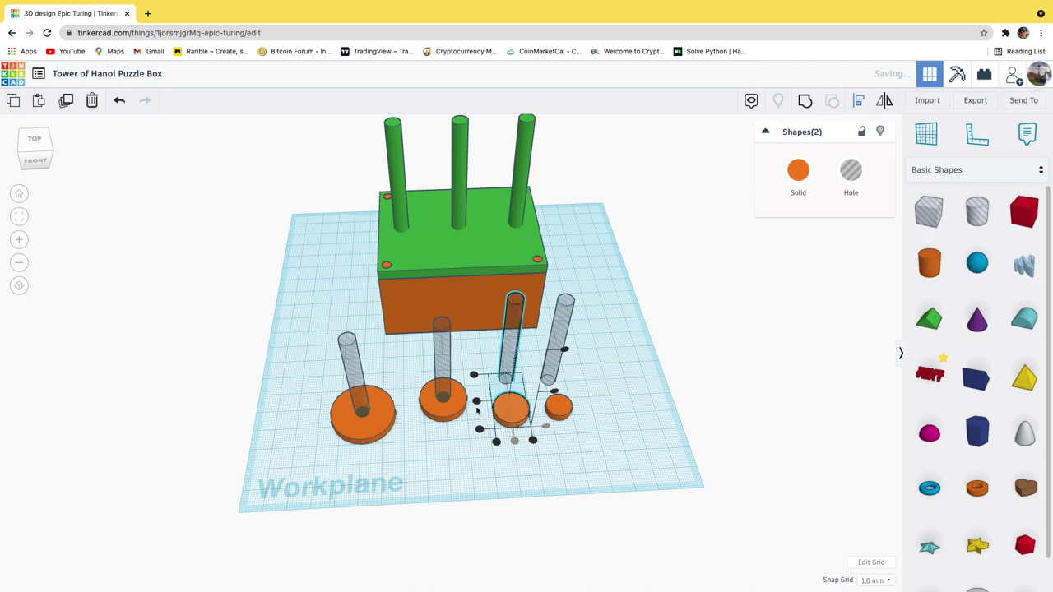
pyautogui.click(552, 470)
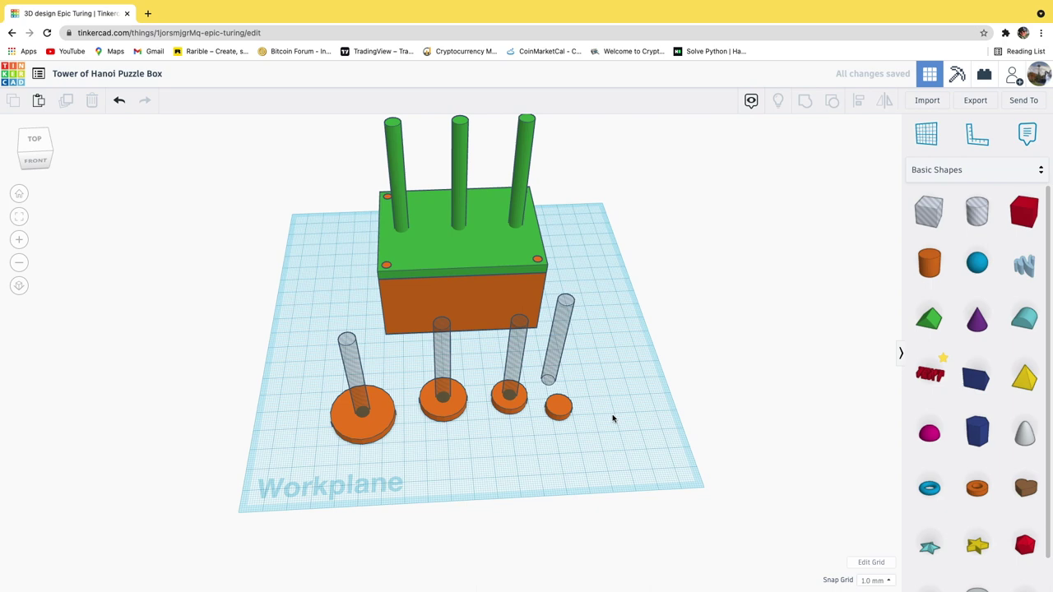
# - Centre the remaining hole cylinder on the smallest disc in both horizontal directions
pyautogui.click(554, 412)
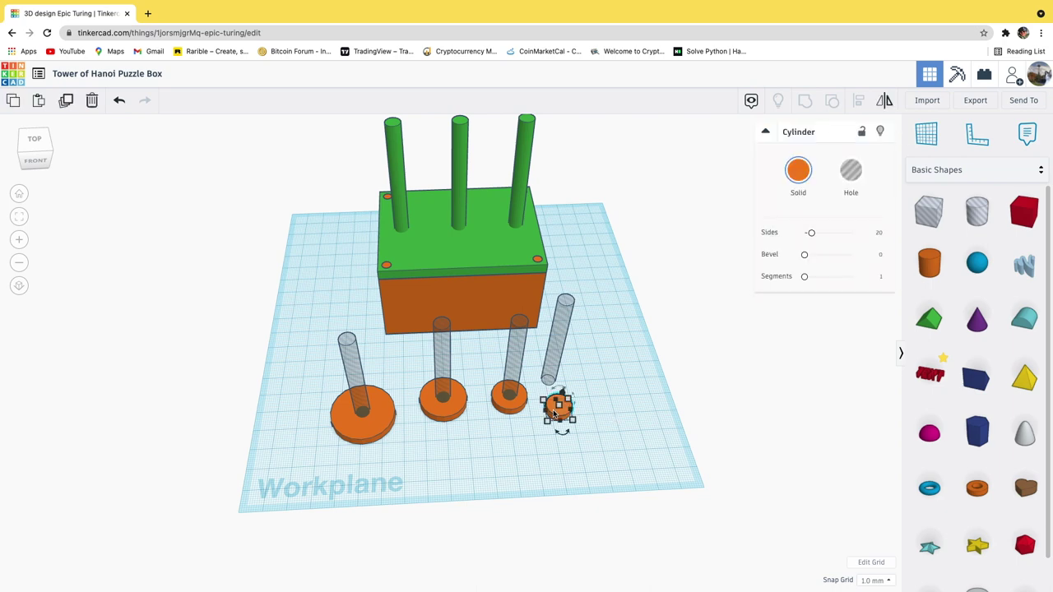
pyautogui.keyDown('shift'); pyautogui.click(561, 366); pyautogui.keyUp('shift')
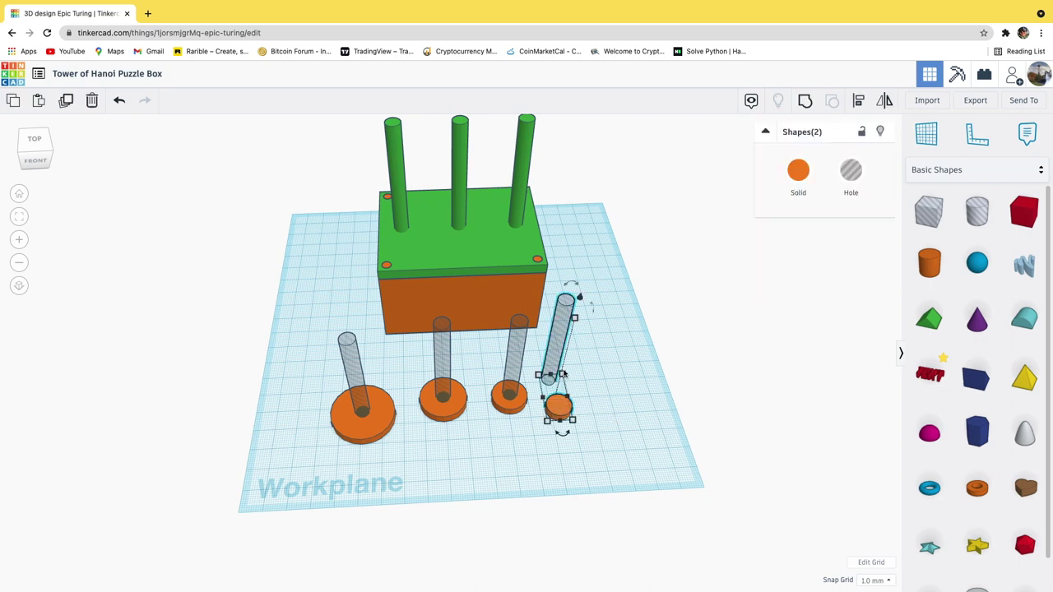
pyautogui.click(859, 101)
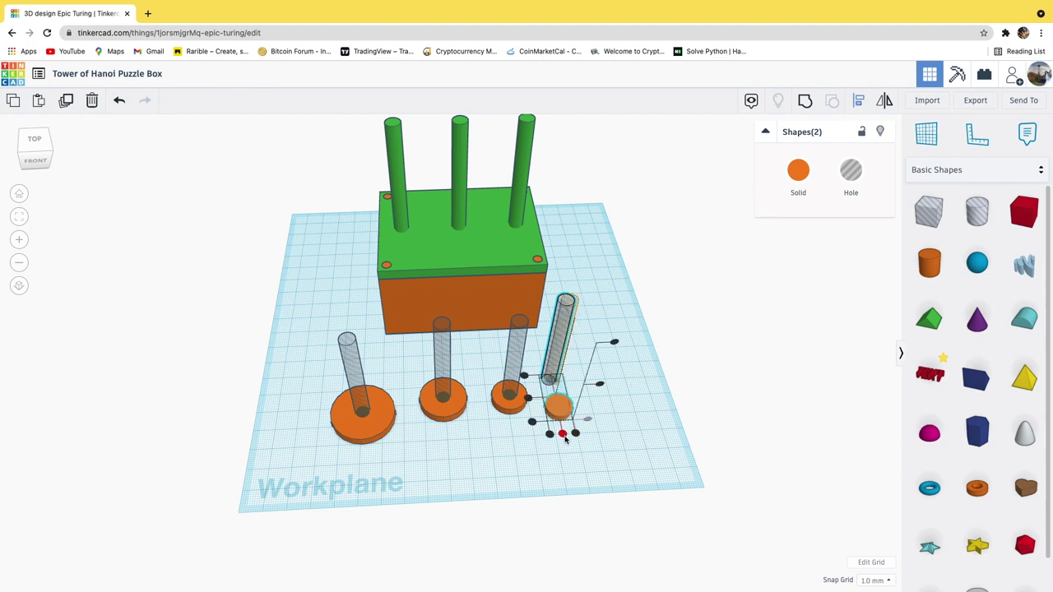
pyautogui.click(563, 434)
pyautogui.click(528, 398)
pyautogui.click(586, 476)
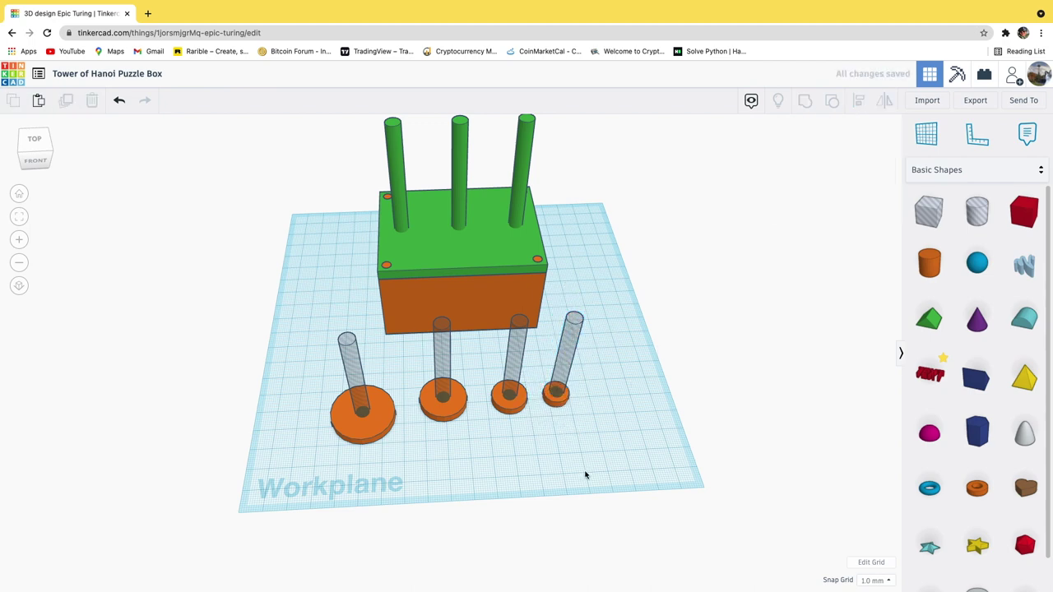
# - Group each of the two smallest discs with its hole cylinder to cut the rod holes
pyautogui.moveTo(623, 407); pyautogui.dragTo(233, 383)
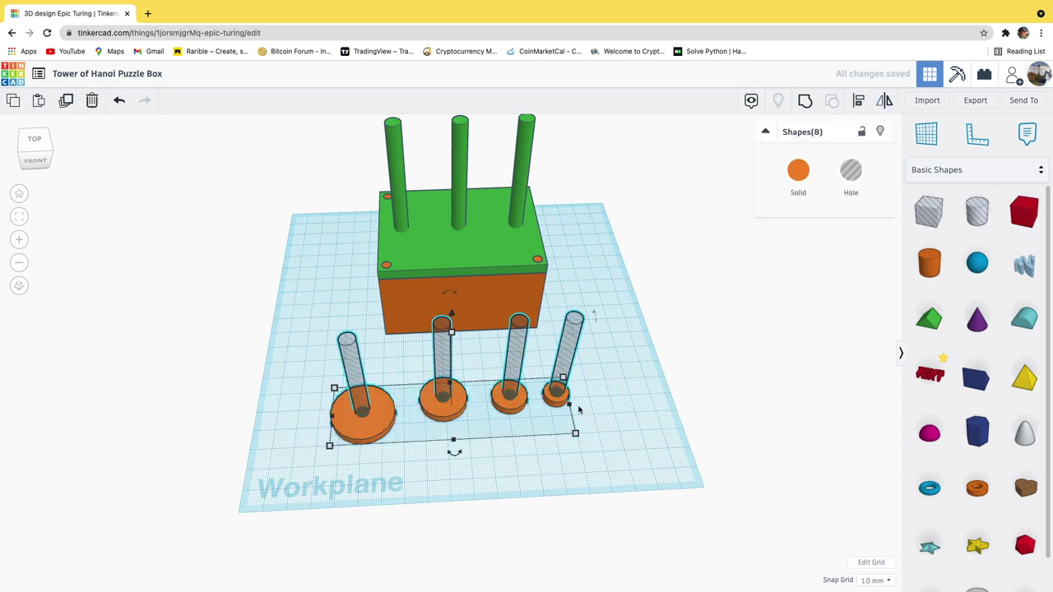
pyautogui.click(597, 436)
pyautogui.moveTo(589, 428); pyautogui.dragTo(538, 353)
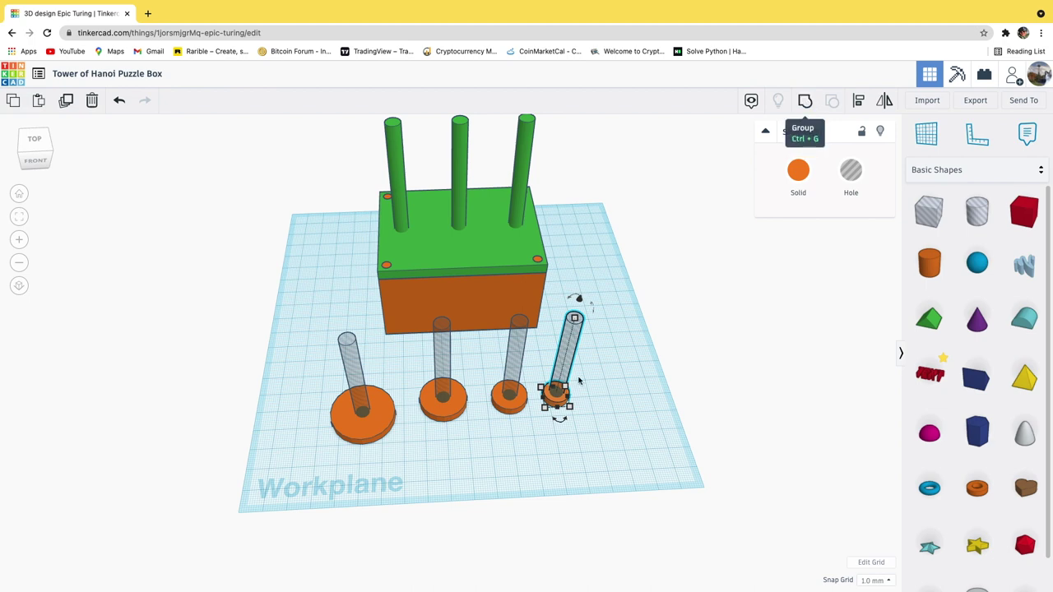
pyautogui.click(805, 100)
pyautogui.click(541, 481)
pyautogui.moveTo(517, 422); pyautogui.dragTo(496, 339)
pyautogui.hotkey('ctrl', 'z')
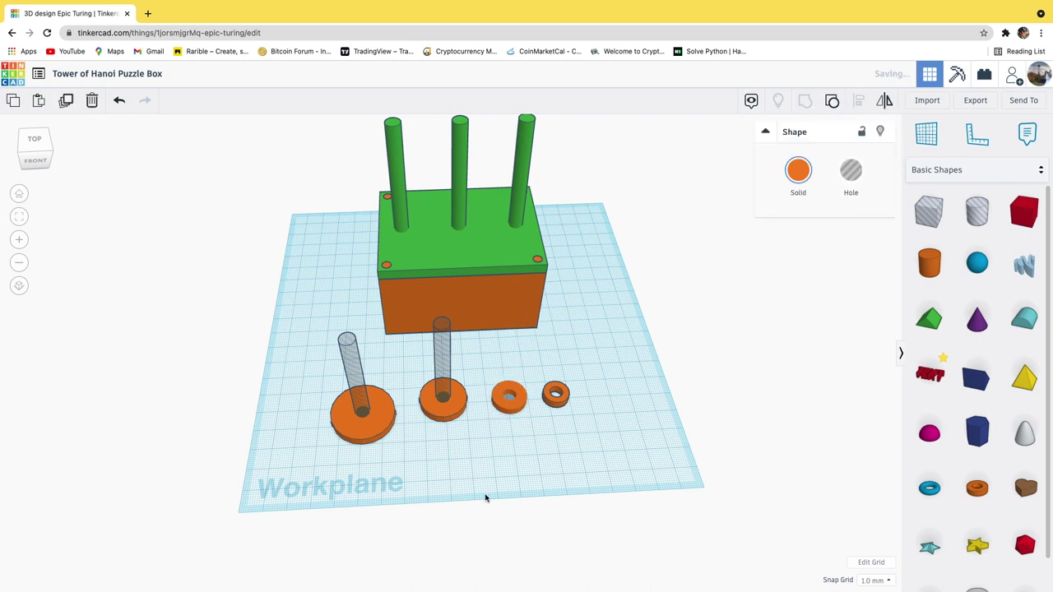
# - Group each of the two largest discs with its hole cylinder to cut the rod holes
pyautogui.click(488, 497)
pyautogui.click(442, 399)
pyautogui.click(807, 101)
pyautogui.moveTo(395, 461); pyautogui.dragTo(301, 347)
pyautogui.click(806, 100)
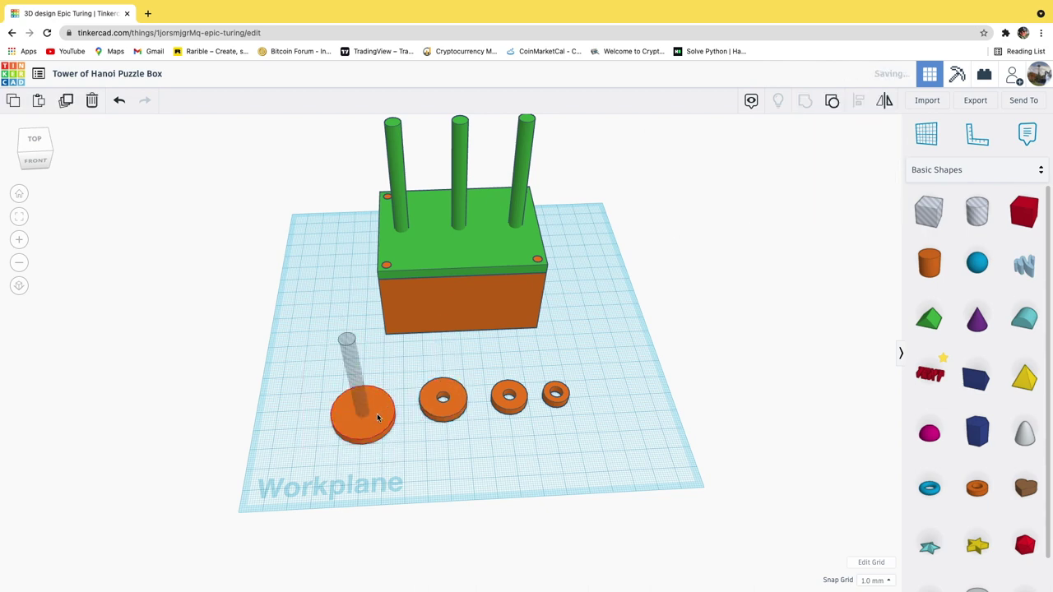
pyautogui.click(417, 478)
# - Try to place the largest disc over the leftmost rod on the box lid
pyautogui.moveTo(436, 473); pyautogui.dragTo(385, 455, button='right')
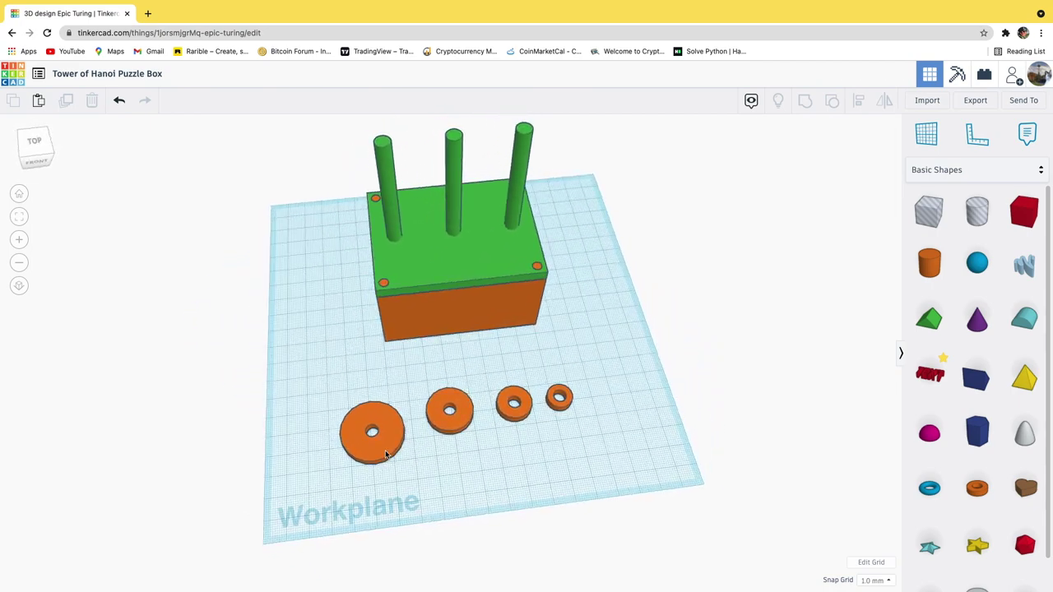
pyautogui.click(386, 453)
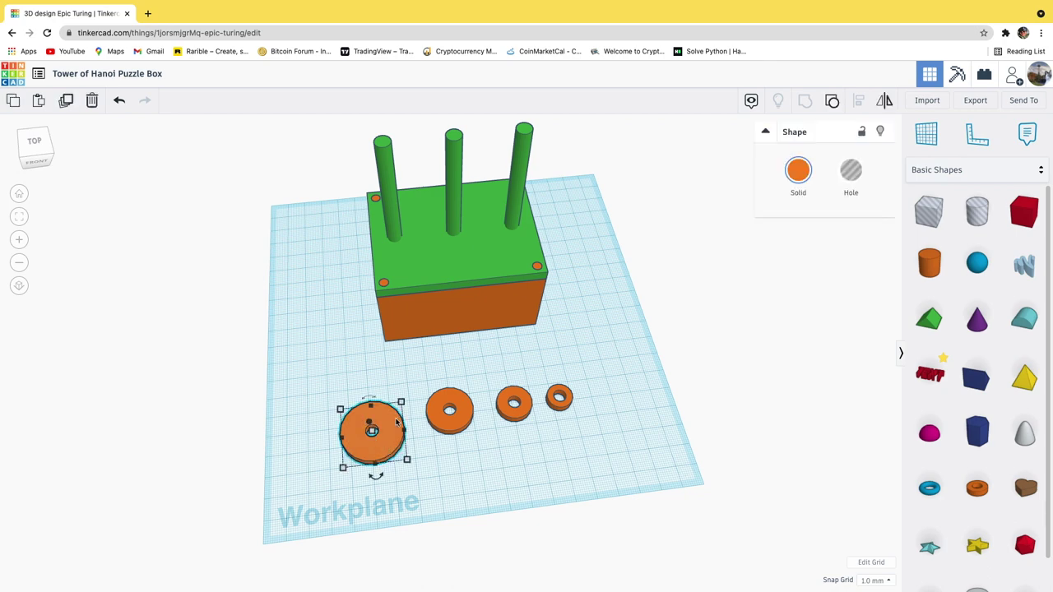
pyautogui.moveTo(372, 428); pyautogui.dragTo(406, 164)
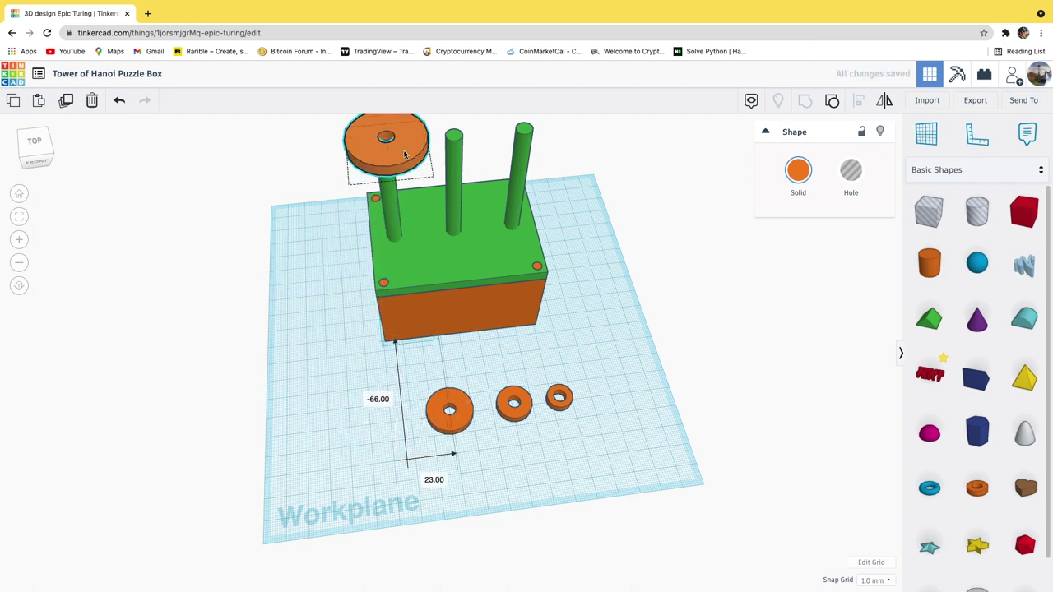
pyautogui.moveTo(406, 164); pyautogui.dragTo(393, 349, button='right')
pyautogui.moveTo(393, 349); pyautogui.dragTo(344, 325)
pyautogui.moveTo(363, 320); pyautogui.dragTo(349, 284, button='right')
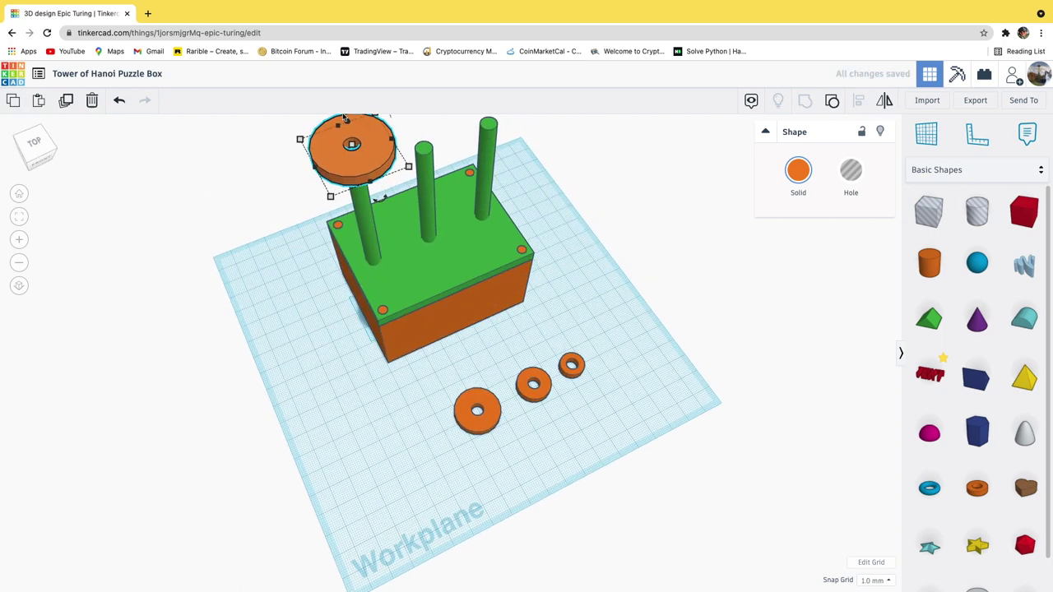
pyautogui.moveTo(346, 122); pyautogui.dragTo(355, 157)
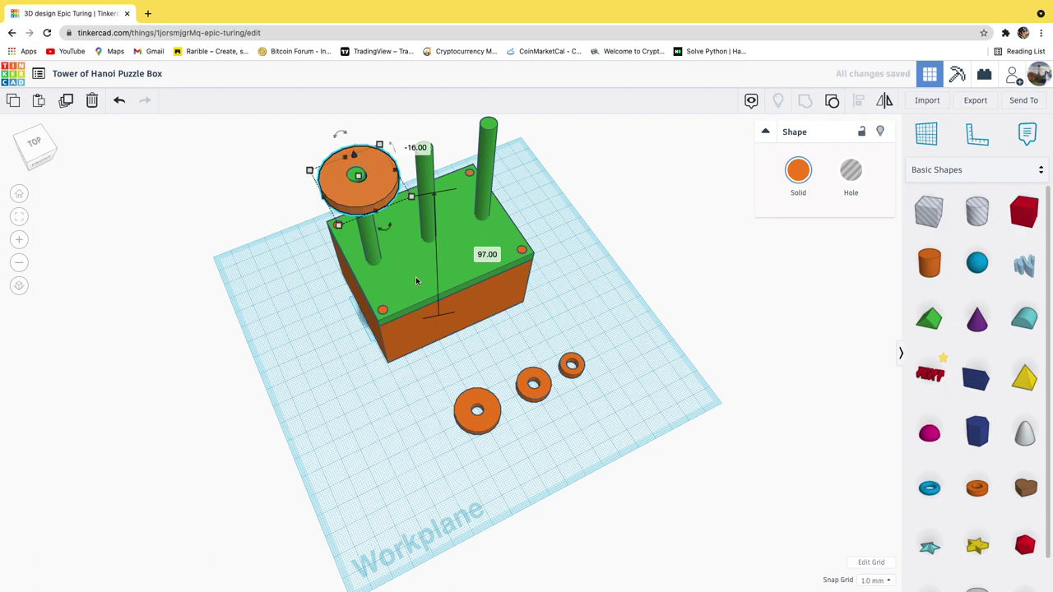
# - Drop the largest disc onto the workplane and move it back into the row beside the other discs
pyautogui.press('d')
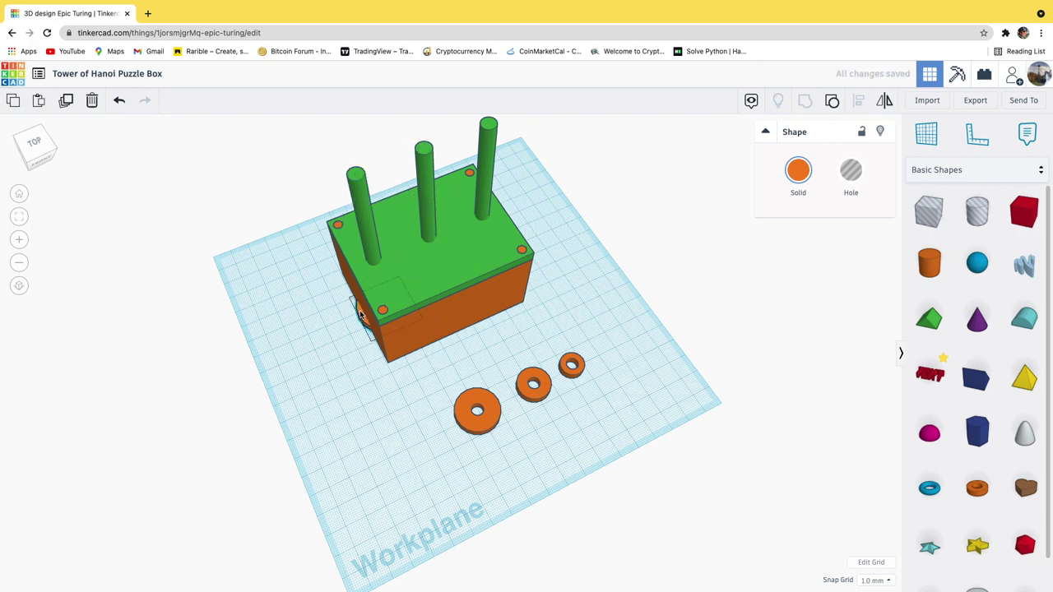
pyautogui.moveTo(360, 314); pyautogui.dragTo(413, 433)
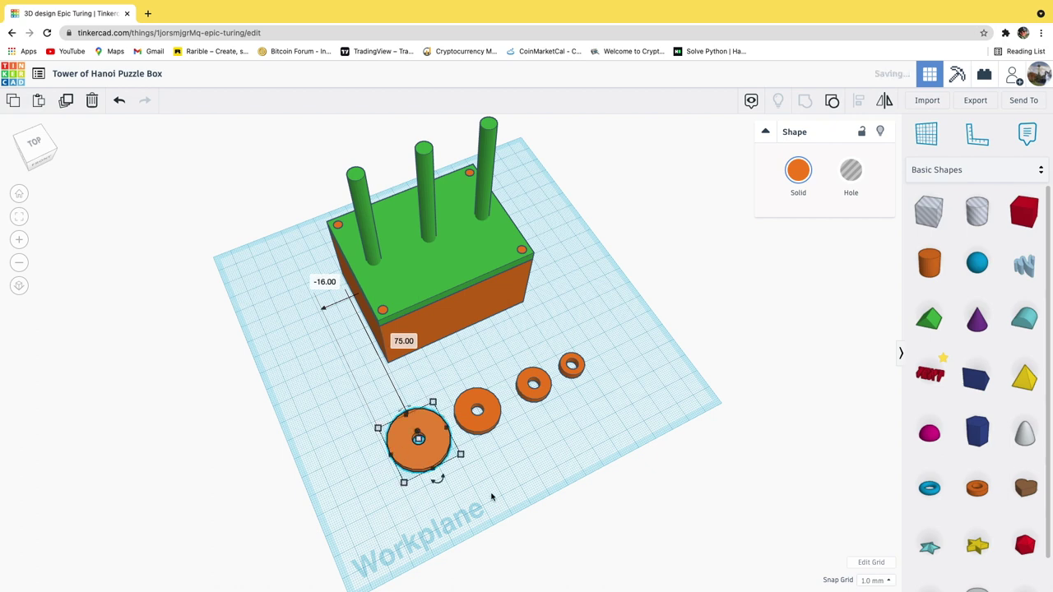
pyautogui.click(526, 492)
pyautogui.moveTo(527, 492); pyautogui.dragTo(389, 461, button='right')
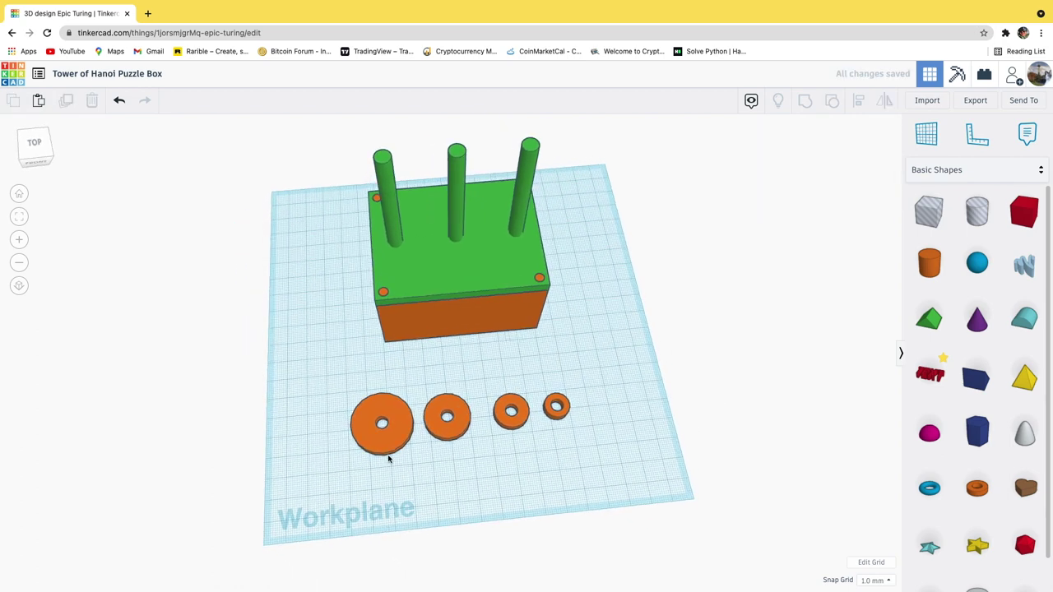
# - Ungroup all four discs from their hole cylinders, one disc after another
pyautogui.click(391, 446)
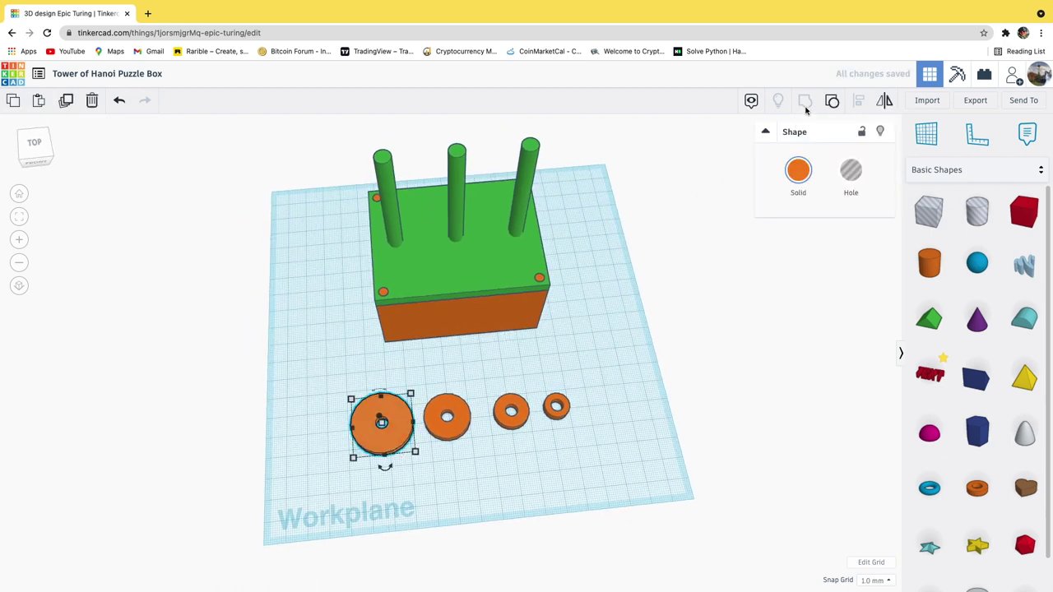
pyautogui.click(833, 99)
pyautogui.click(446, 415)
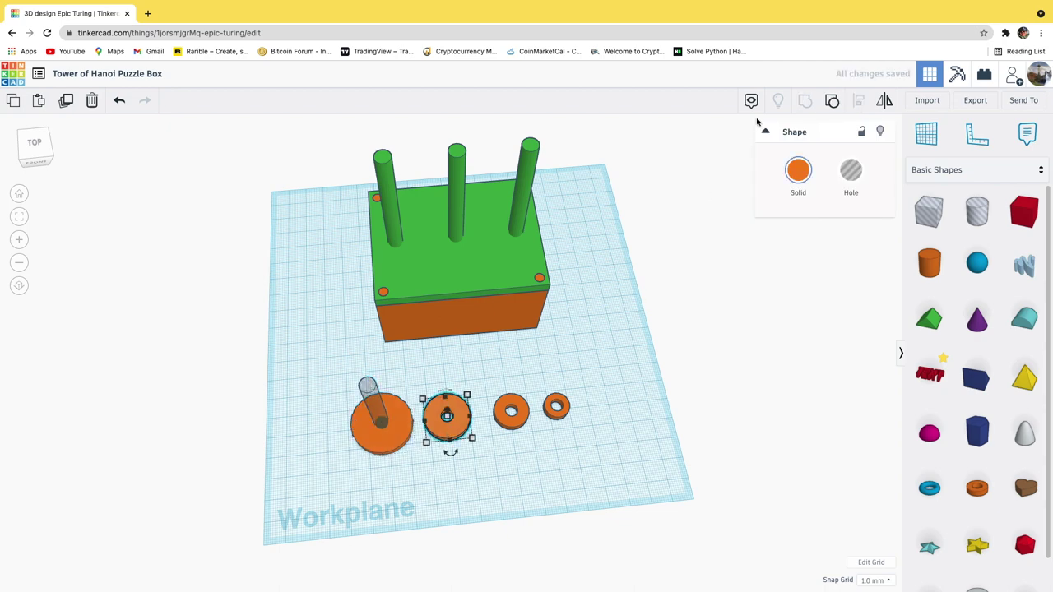
pyautogui.click(833, 101)
pyautogui.click(519, 424)
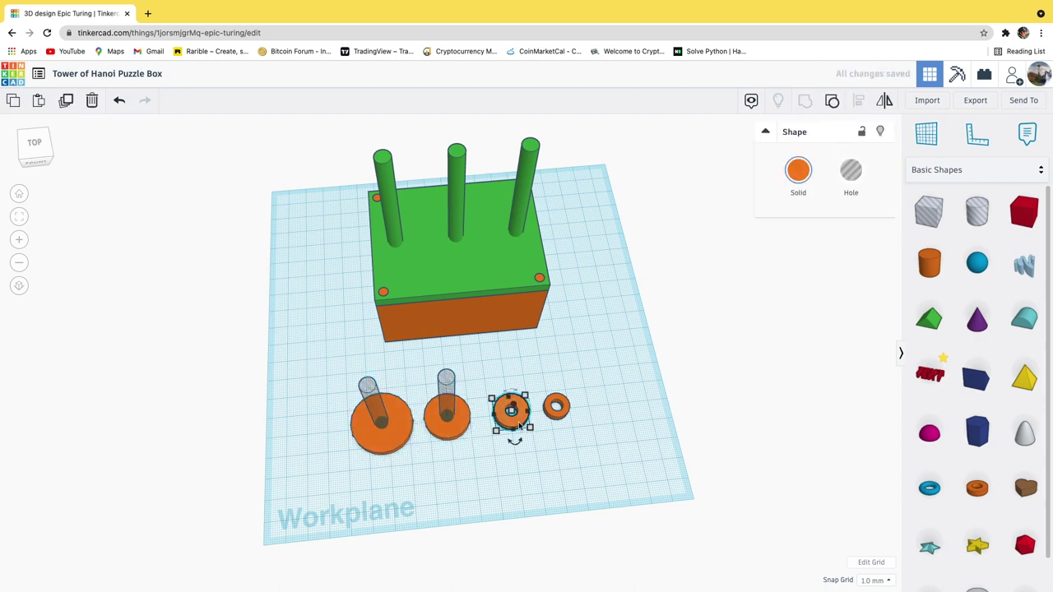
pyautogui.click(832, 102)
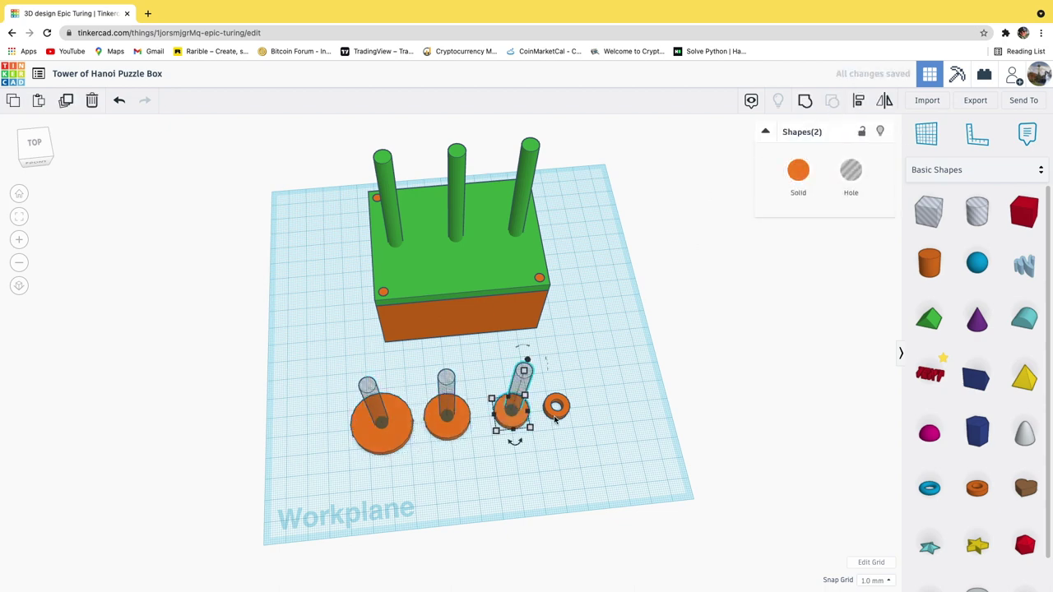
pyautogui.click(557, 416)
pyautogui.click(831, 101)
pyautogui.click(571, 455)
pyautogui.moveTo(565, 434); pyautogui.dragTo(473, 472, button='right')
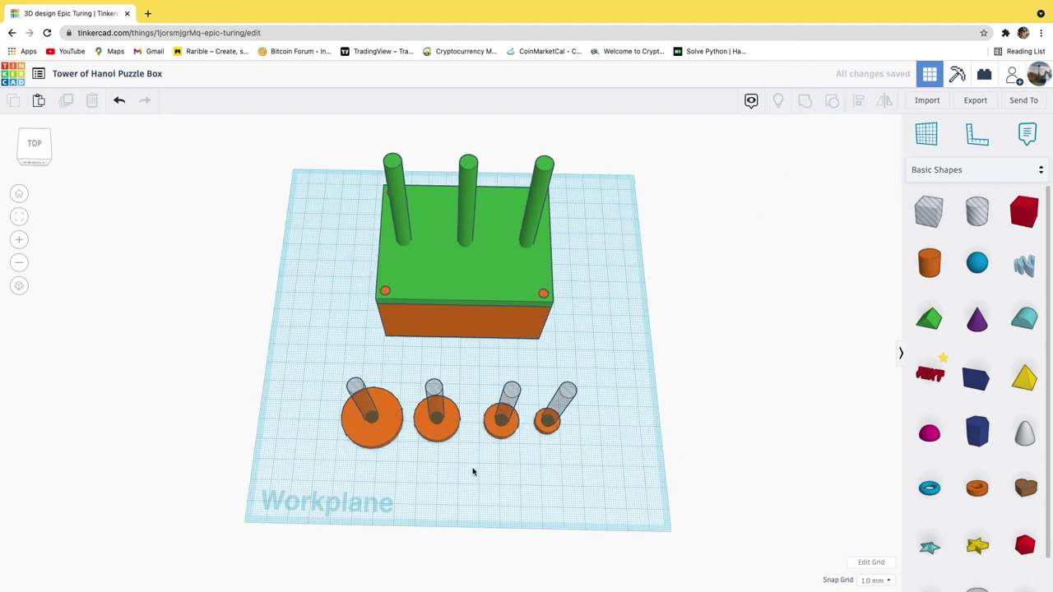
pyautogui.scroll(3, 473, 470)
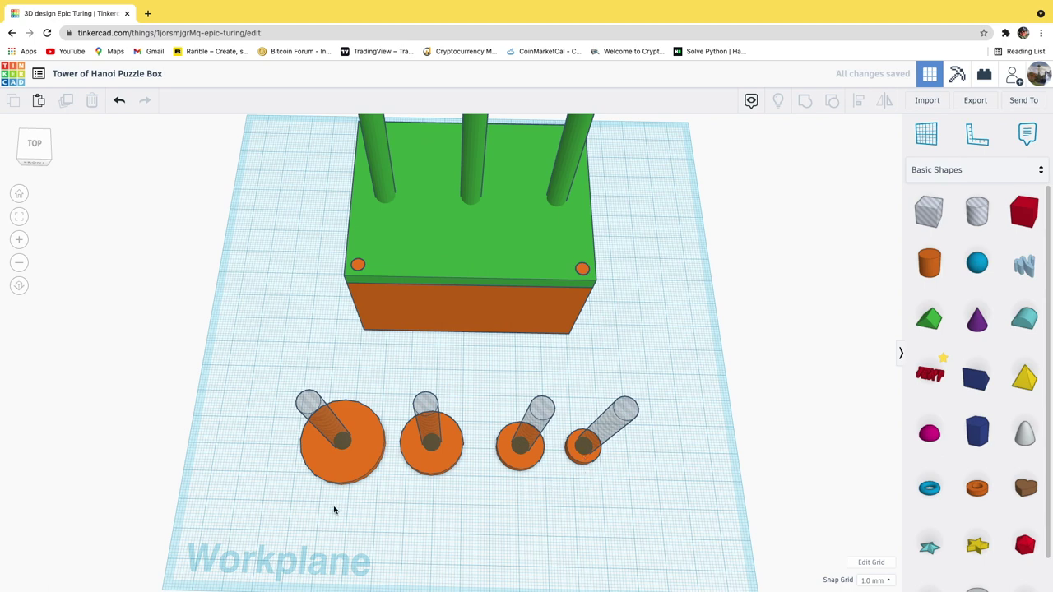
# - Stretch the hole cylinders in the two largest discs to a height of 63 mm
pyautogui.click(327, 429)
pyautogui.moveTo(336, 430); pyautogui.dragTo(318, 375, button='right')
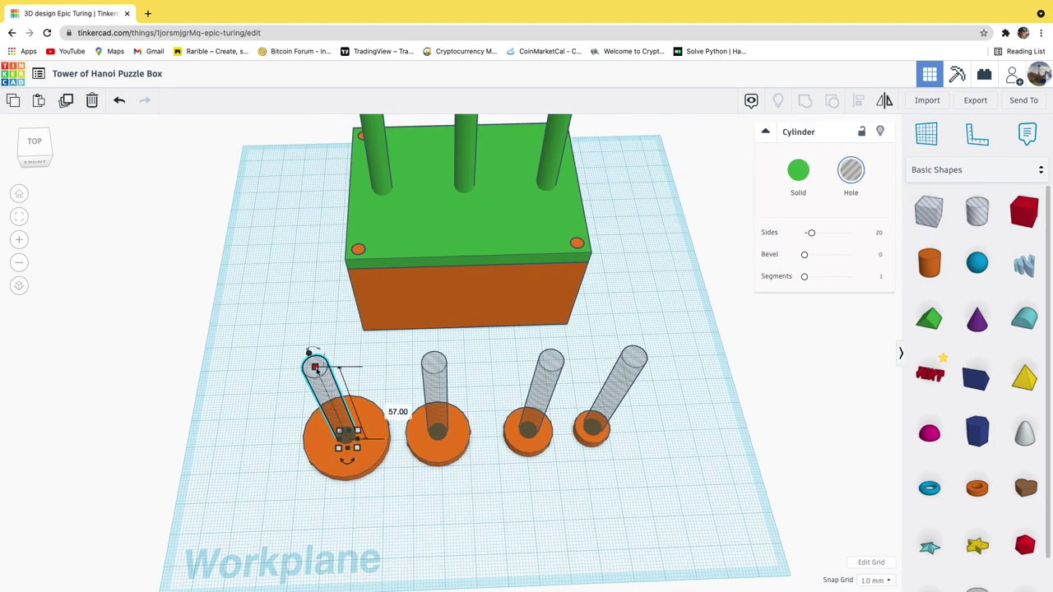
pyautogui.moveTo(316, 371); pyautogui.dragTo(313, 360)
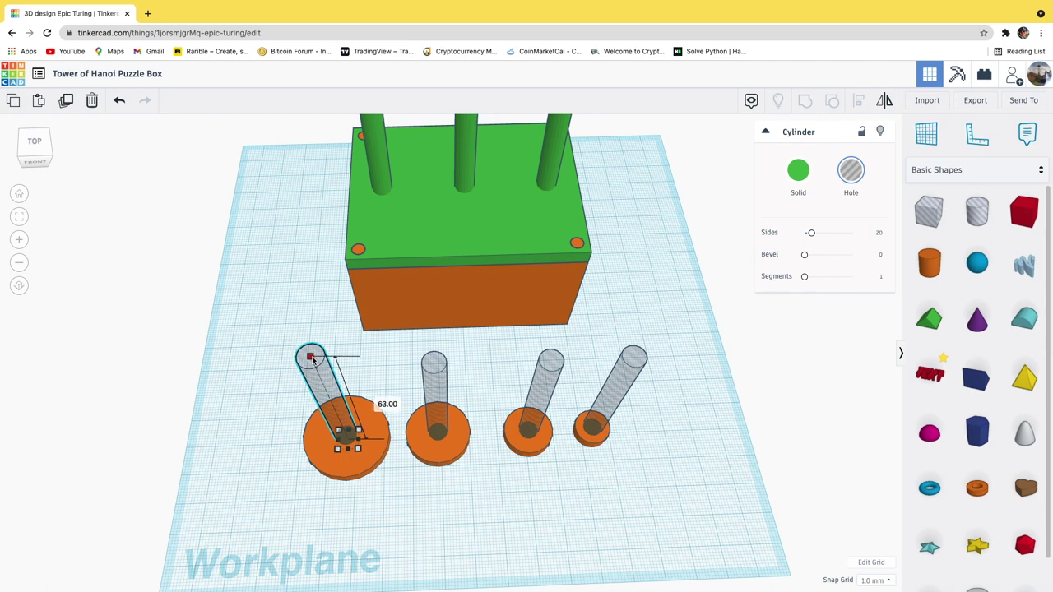
pyautogui.click(451, 506)
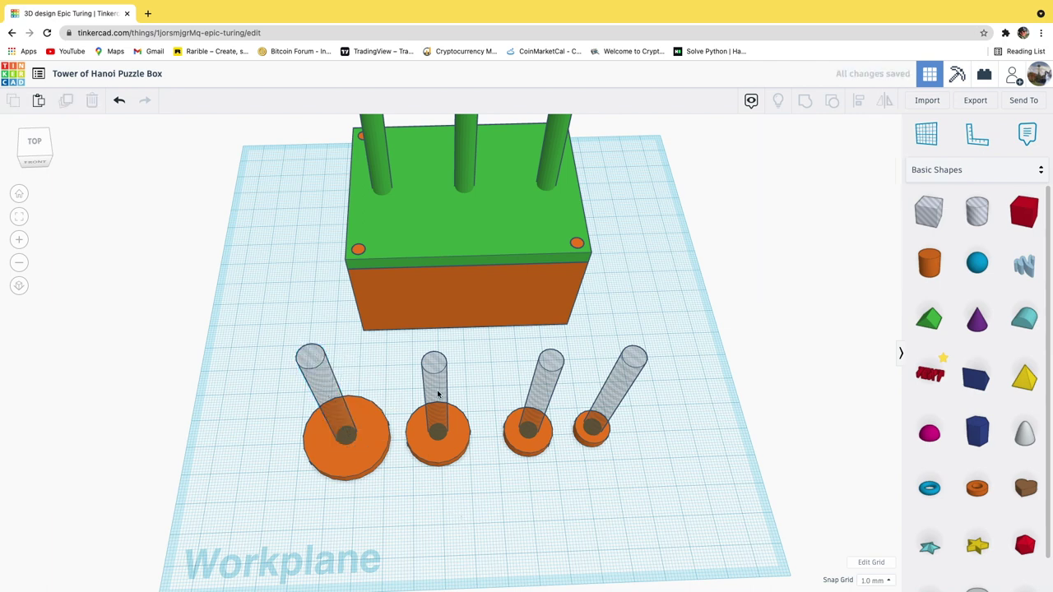
pyautogui.click(437, 375)
pyautogui.moveTo(436, 366); pyautogui.dragTo(437, 352)
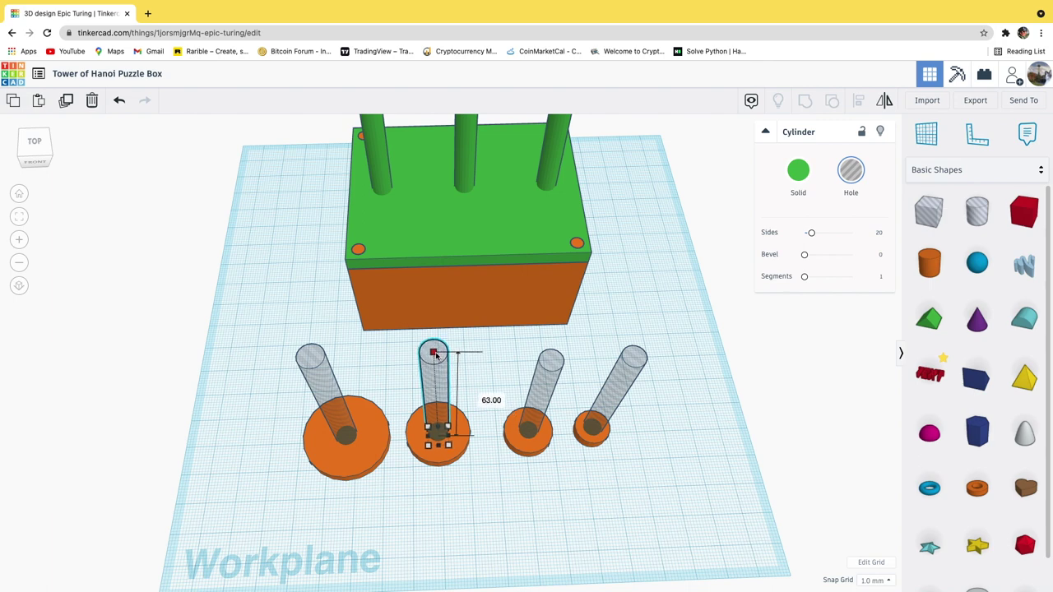
pyautogui.click(544, 500)
# - Stretch the hole cylinders in the two smallest discs to a height of 63 mm
pyautogui.click(551, 380)
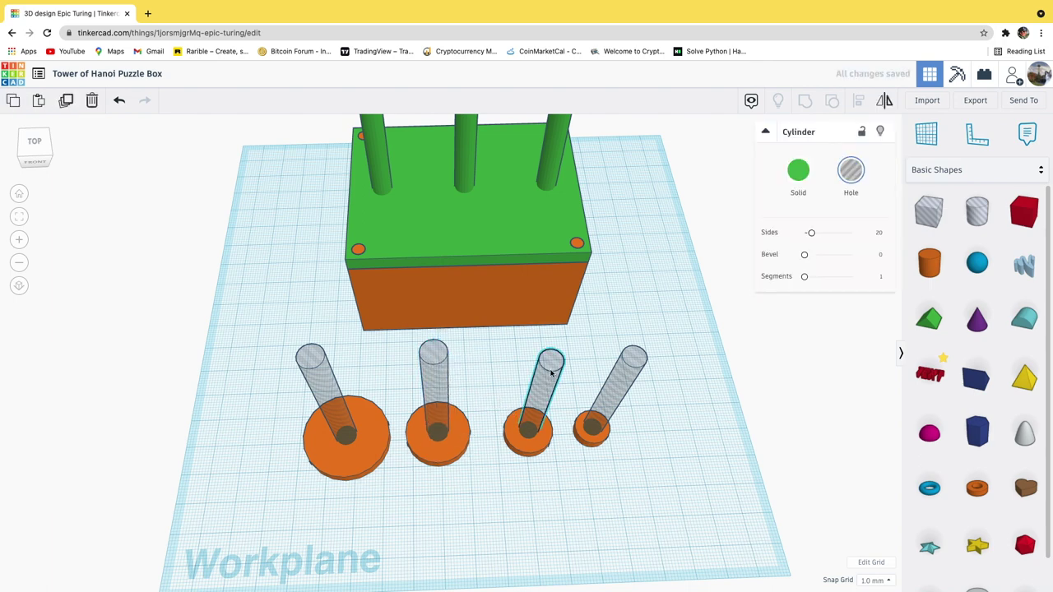
pyautogui.moveTo(551, 362); pyautogui.dragTo(554, 352)
pyautogui.click(683, 453)
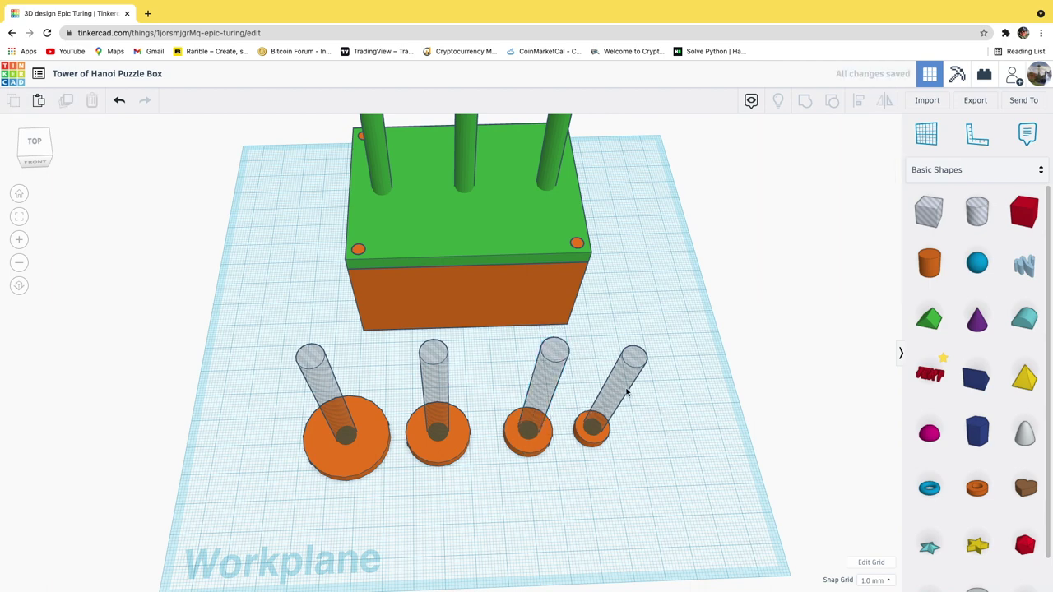
pyautogui.click(627, 394)
pyautogui.moveTo(634, 358); pyautogui.dragTo(640, 349)
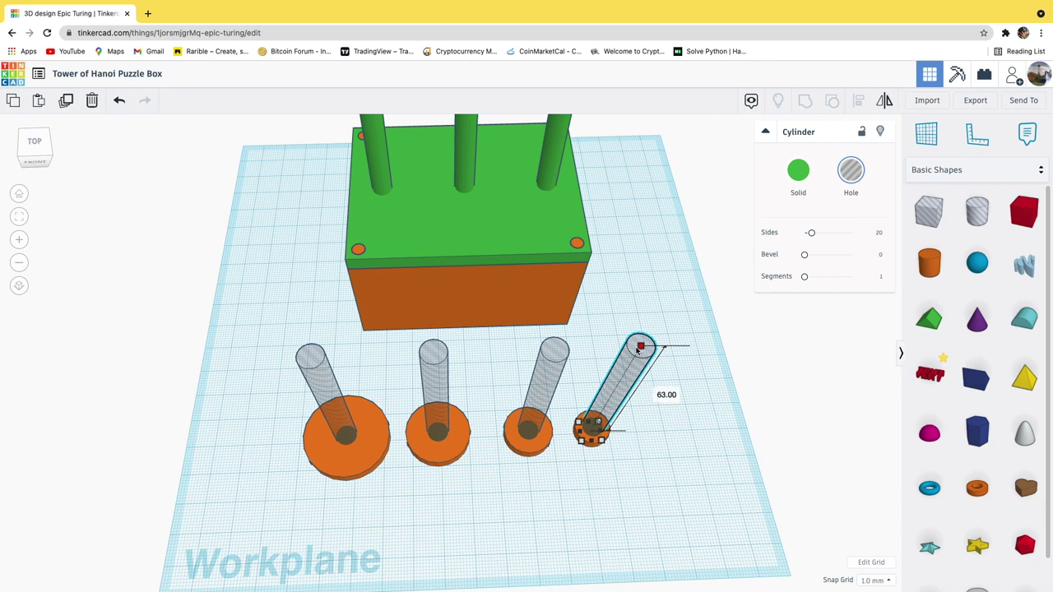
pyautogui.click(656, 518)
# - Group each of the four discs with its hole cylinder to cut the rod holes, from smallest to largest
pyautogui.moveTo(635, 469); pyautogui.dragTo(579, 365)
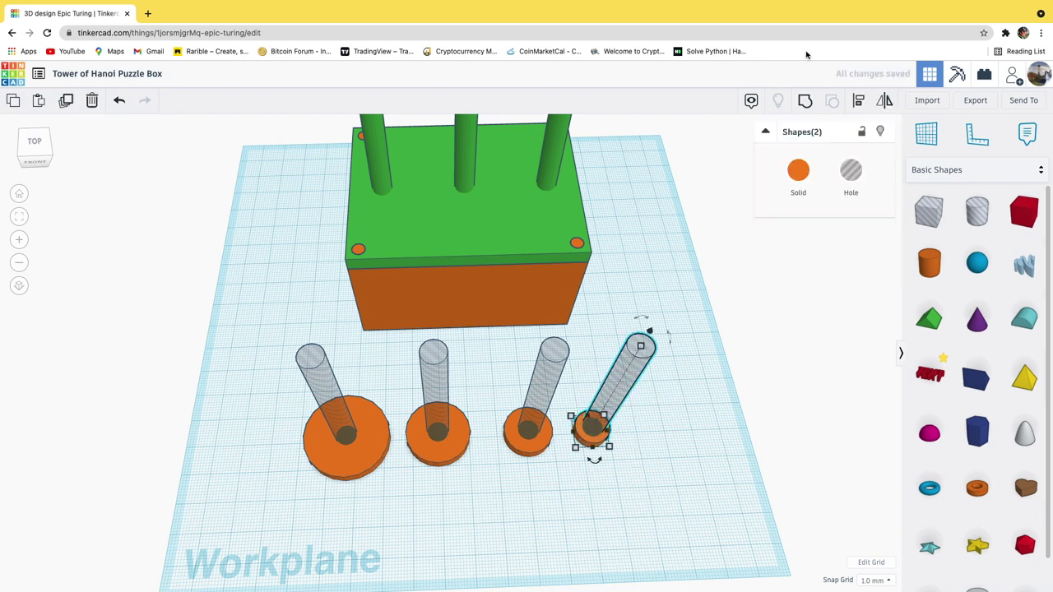
pyautogui.click(801, 107)
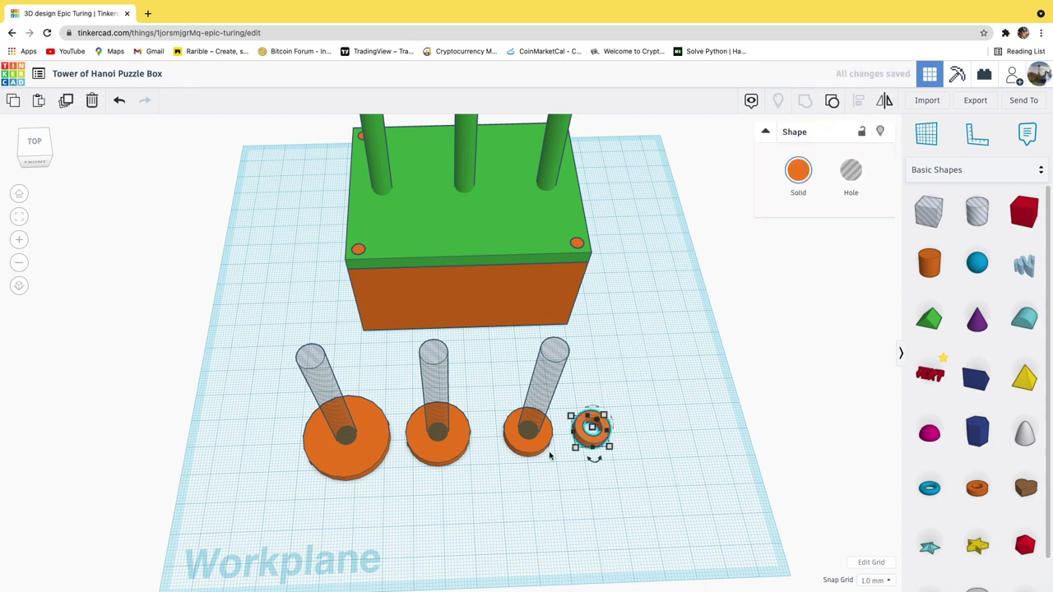
pyautogui.moveTo(500, 381); pyautogui.dragTo(501, 388)
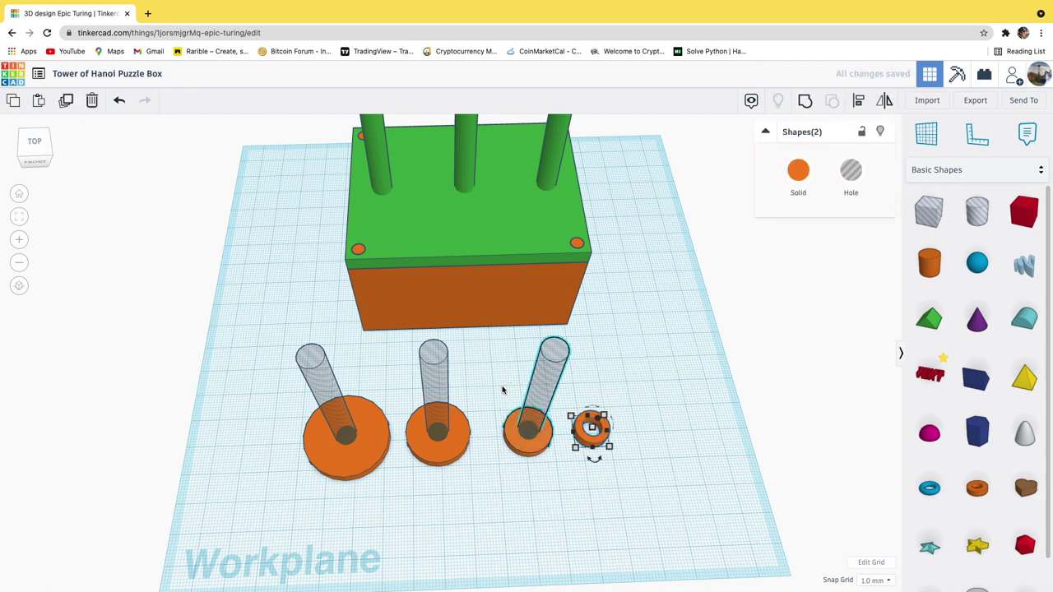
pyautogui.click(804, 108)
pyautogui.moveTo(457, 494); pyautogui.dragTo(411, 373)
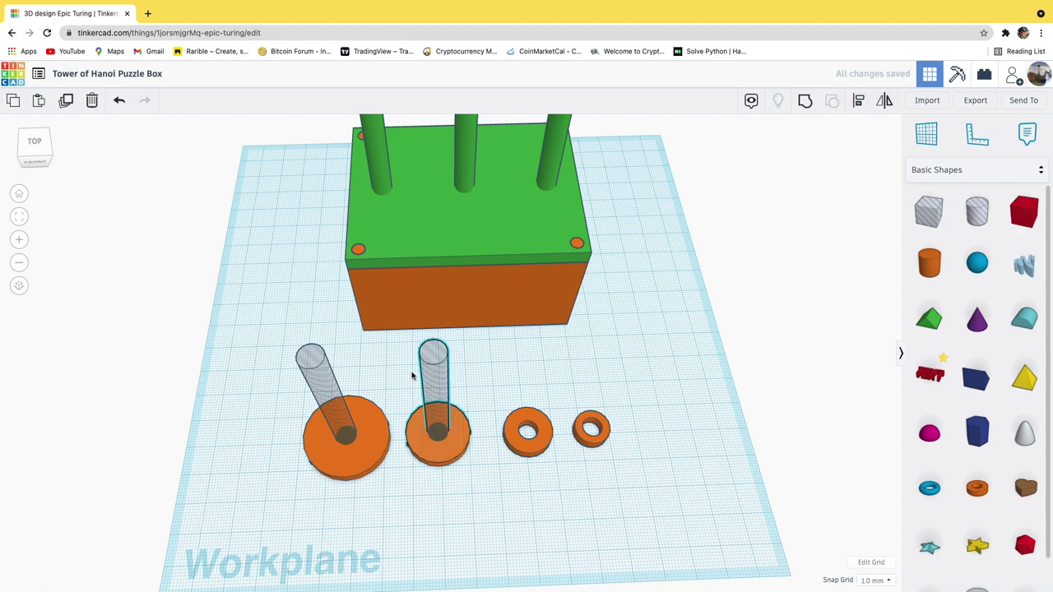
pyautogui.click(803, 106)
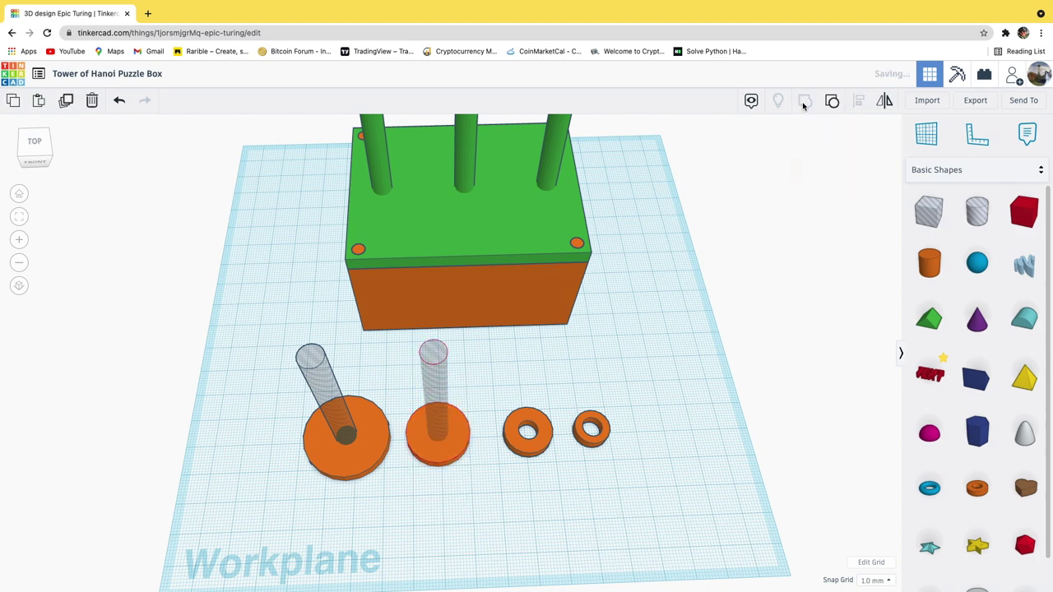
pyautogui.click(346, 525)
pyautogui.moveTo(366, 507); pyautogui.dragTo(266, 348)
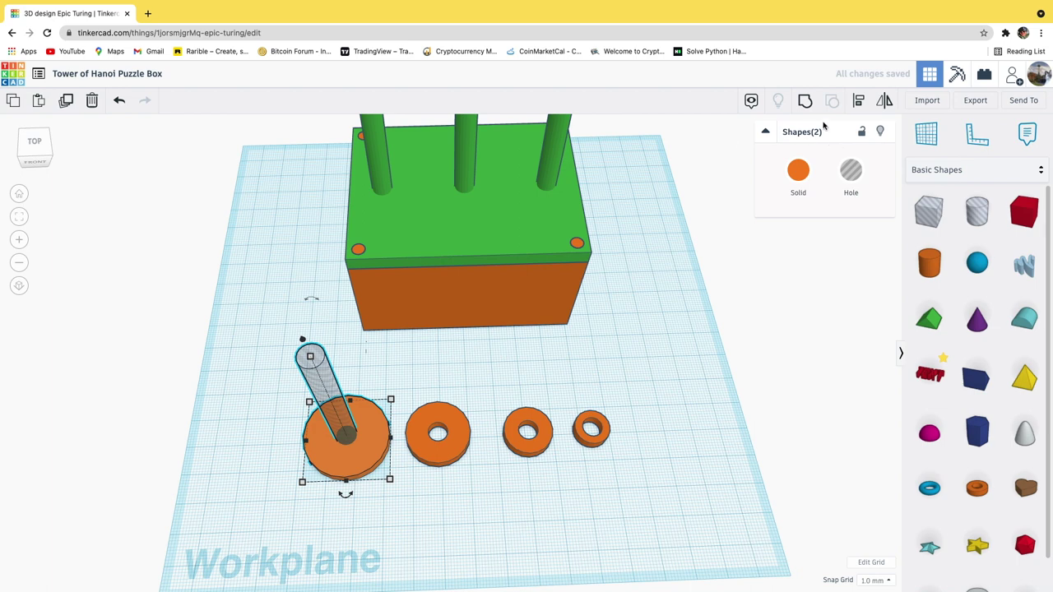
pyautogui.click(805, 102)
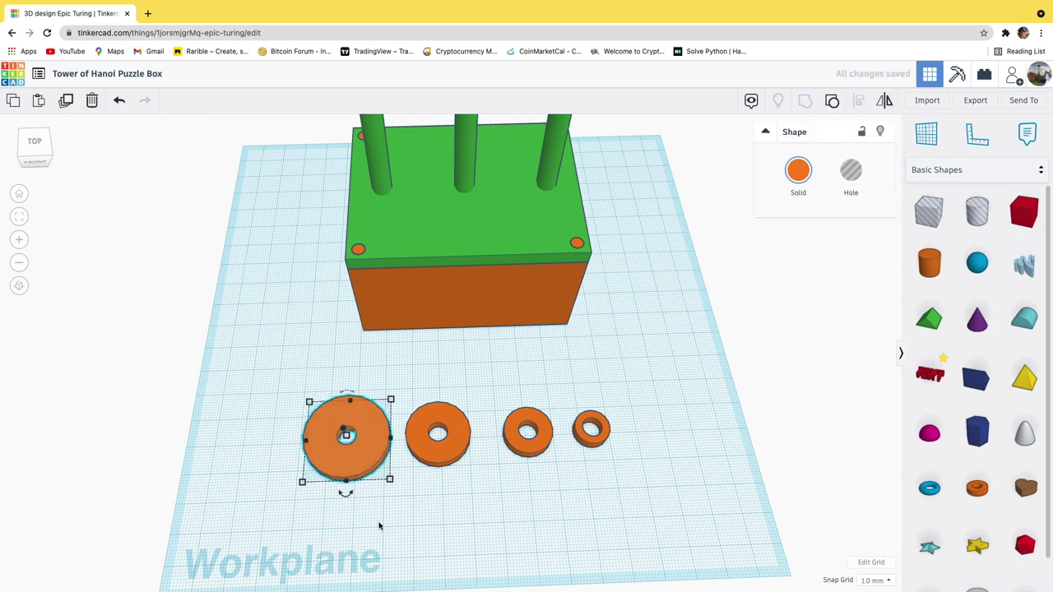
pyautogui.click(543, 466)
# - Set a temporary workplane on the lid, drop the second-largest disc onto it and place the disc over the middle rod
pyautogui.moveTo(437, 462); pyautogui.dragTo(529, 484, button='right')
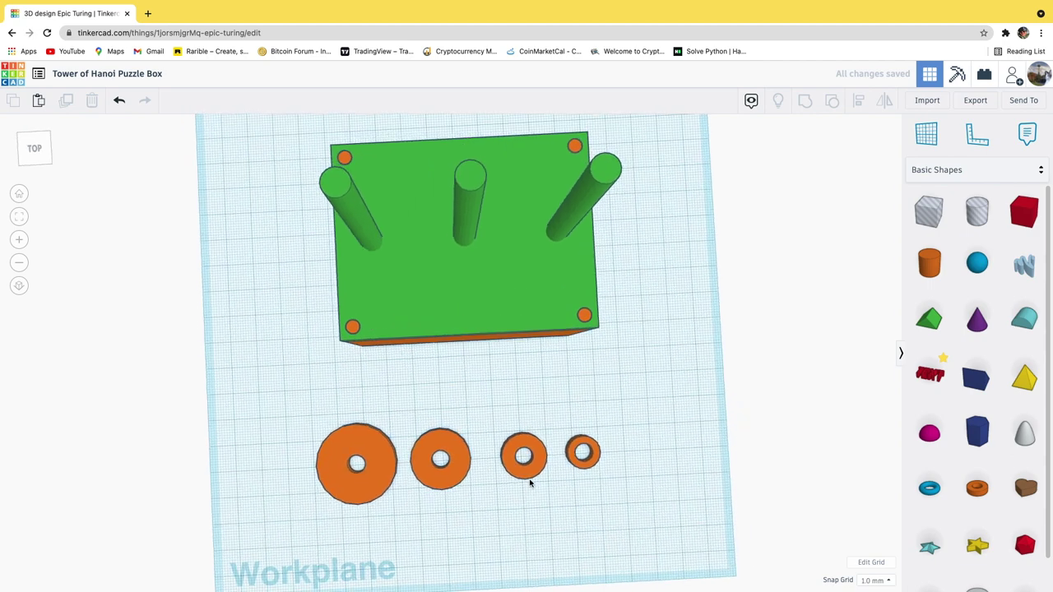
pyautogui.click(456, 471)
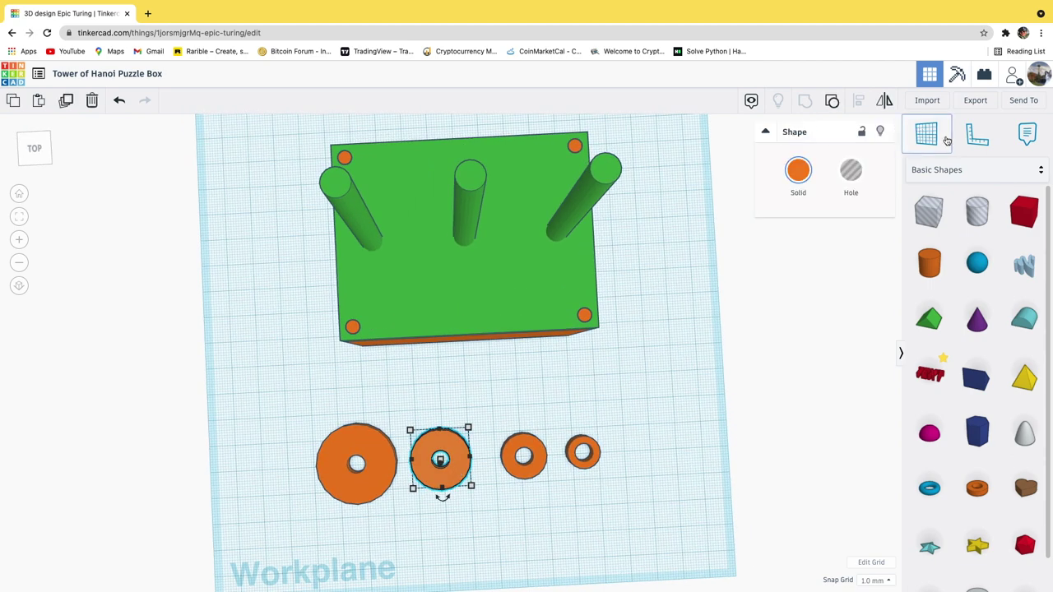
pyautogui.click(462, 280)
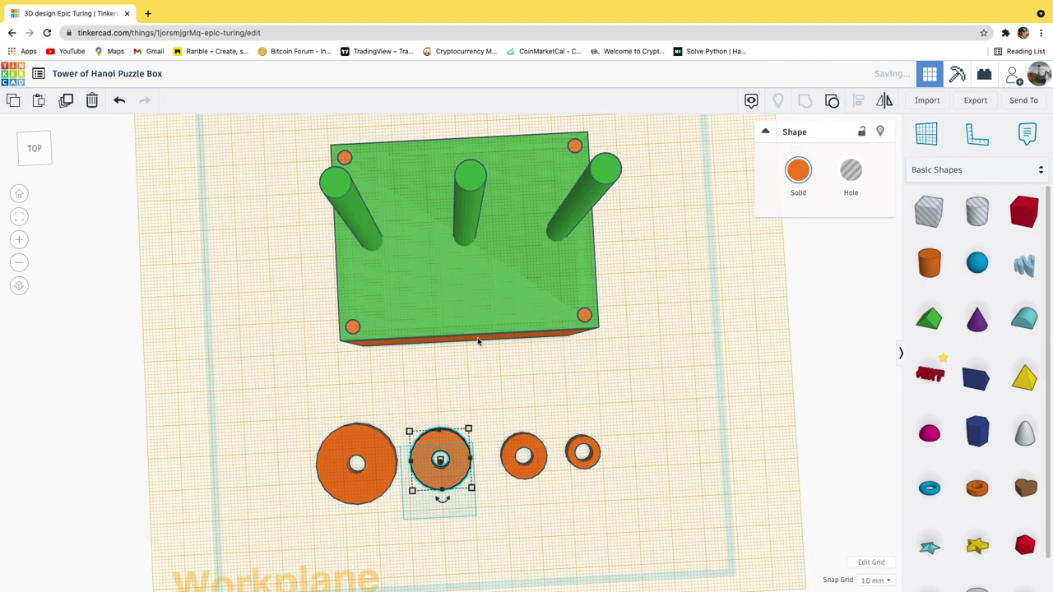
pyautogui.press('d')
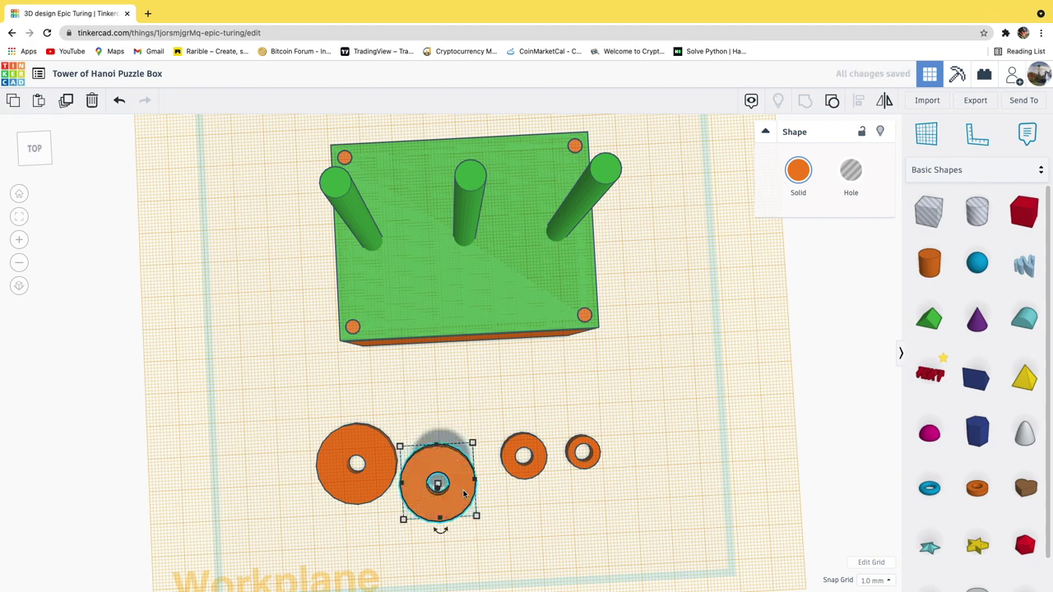
pyautogui.moveTo(460, 484); pyautogui.dragTo(486, 230)
pyautogui.moveTo(486, 231); pyautogui.dragTo(422, 386, button='right')
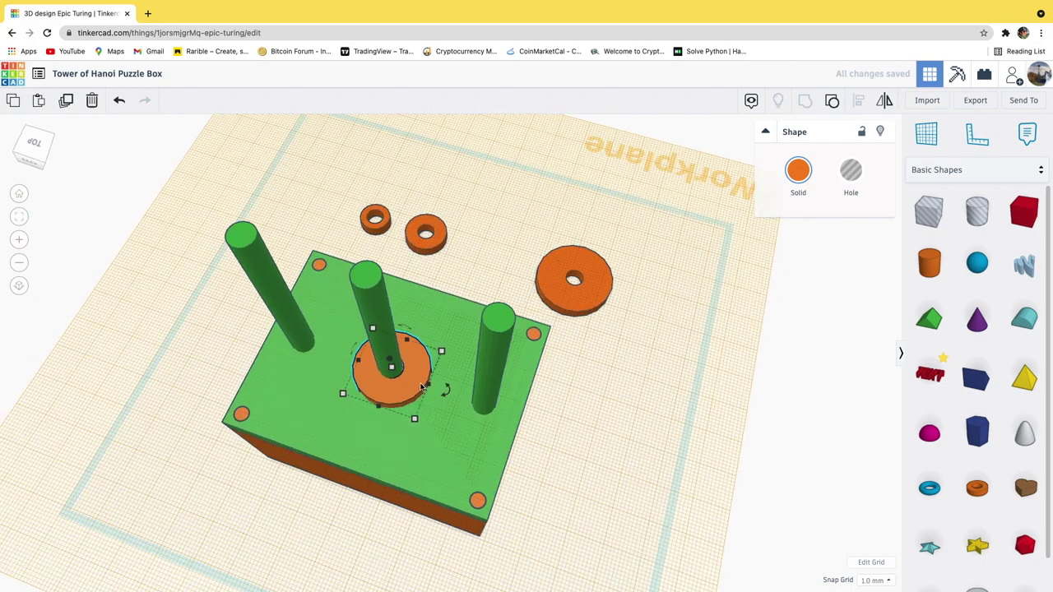
# - Move the second-largest disc off the lid to the front of the box, restore the base workplane and drop the disc onto it
pyautogui.moveTo(415, 389); pyautogui.dragTo(508, 263)
pyautogui.moveTo(507, 264); pyautogui.dragTo(184, 297, button='right')
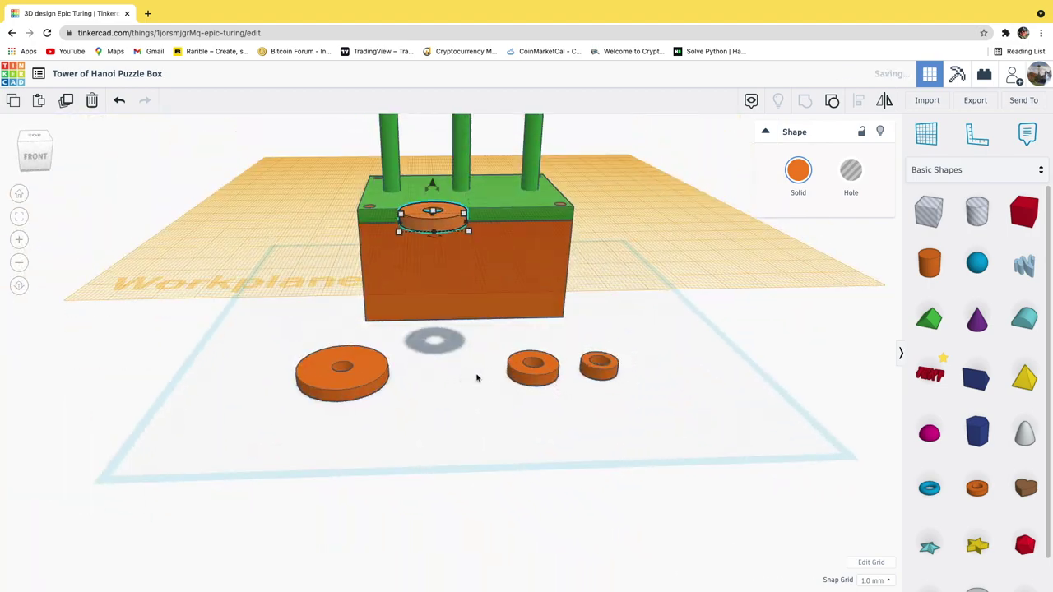
pyautogui.moveTo(486, 360); pyautogui.dragTo(456, 428, button='right')
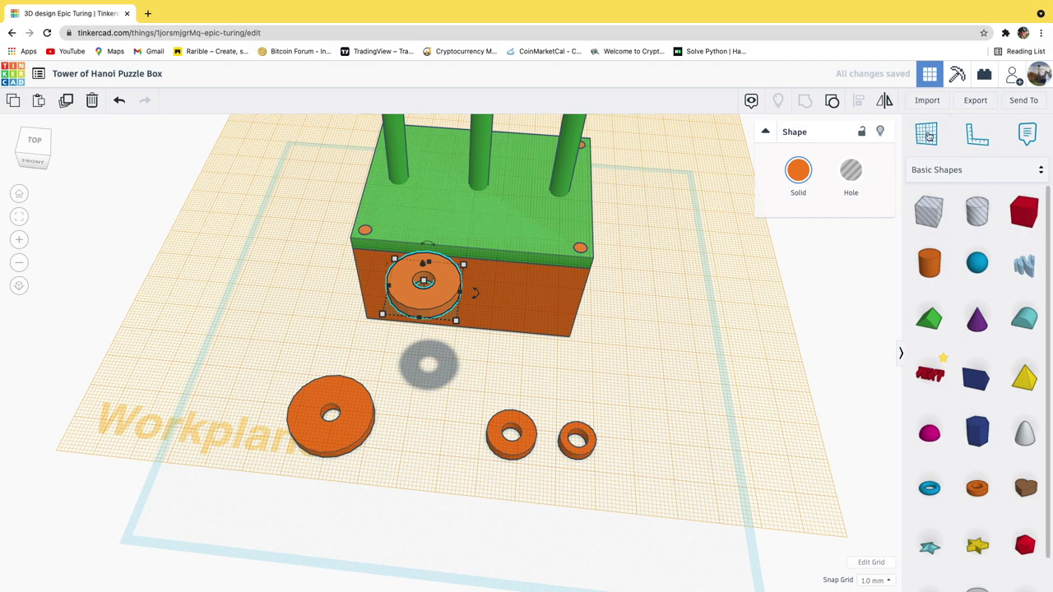
pyautogui.click(928, 136)
pyautogui.click(435, 478)
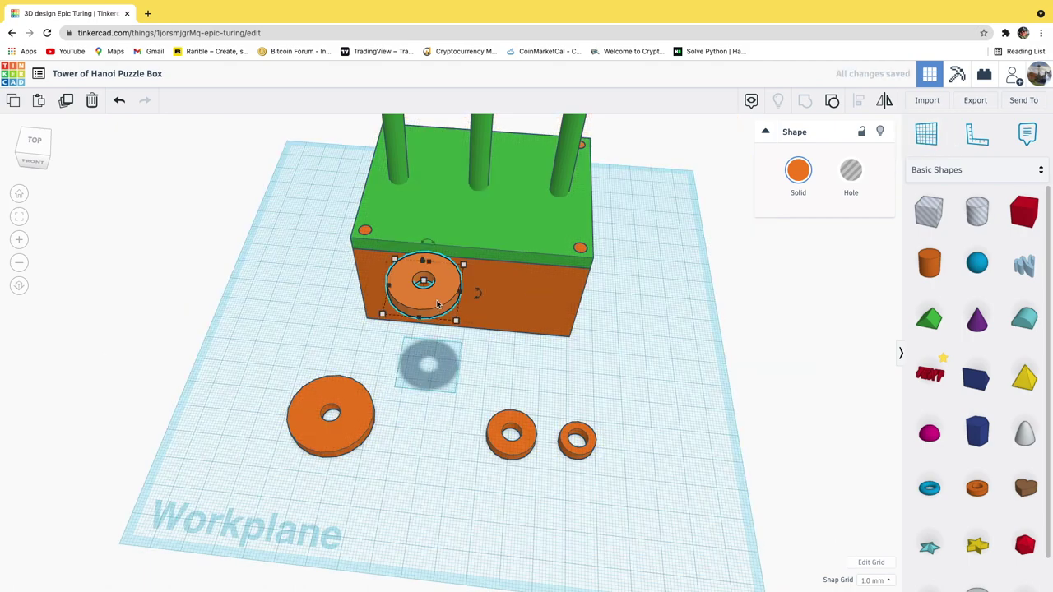
pyautogui.press('d')
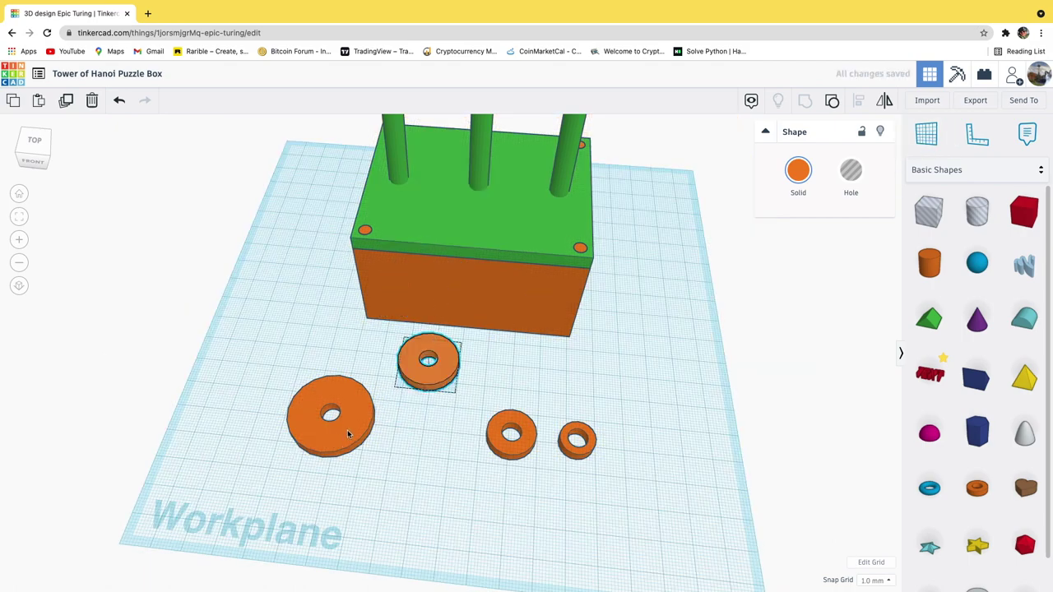
# - Move the other three discs close to the box, forming a row with the second-largest disc from largest to smallest
pyautogui.moveTo(355, 401); pyautogui.dragTo(370, 352)
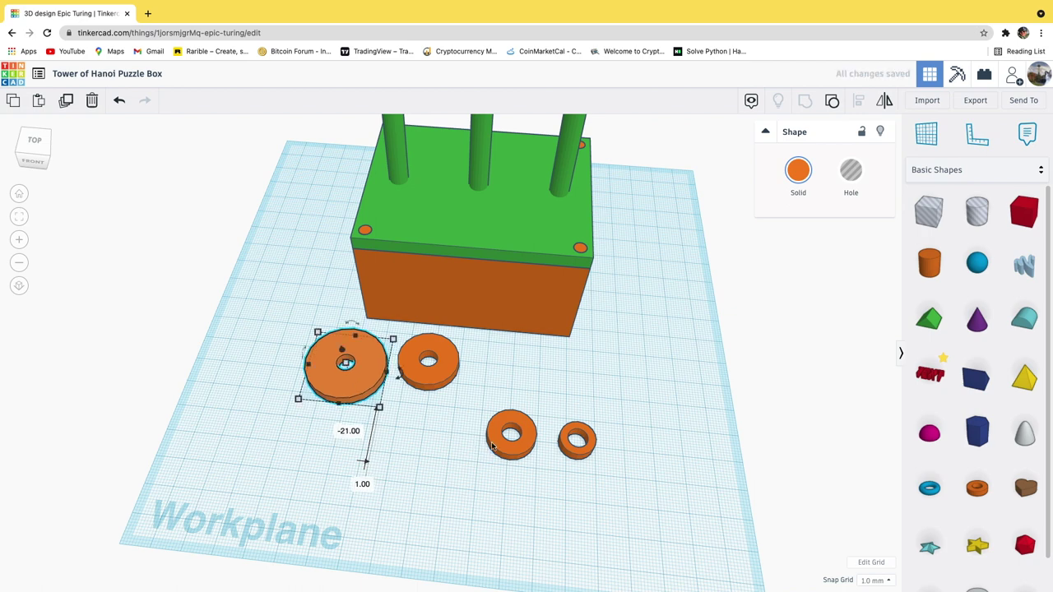
pyautogui.moveTo(495, 444); pyautogui.dragTo(428, 391)
pyautogui.moveTo(580, 455); pyautogui.dragTo(552, 400)
# - Try to move the lid off the box without its rods, and undo the move
pyautogui.moveTo(515, 482); pyautogui.dragTo(599, 393, button='right')
pyautogui.scroll(-3, 561, 398)
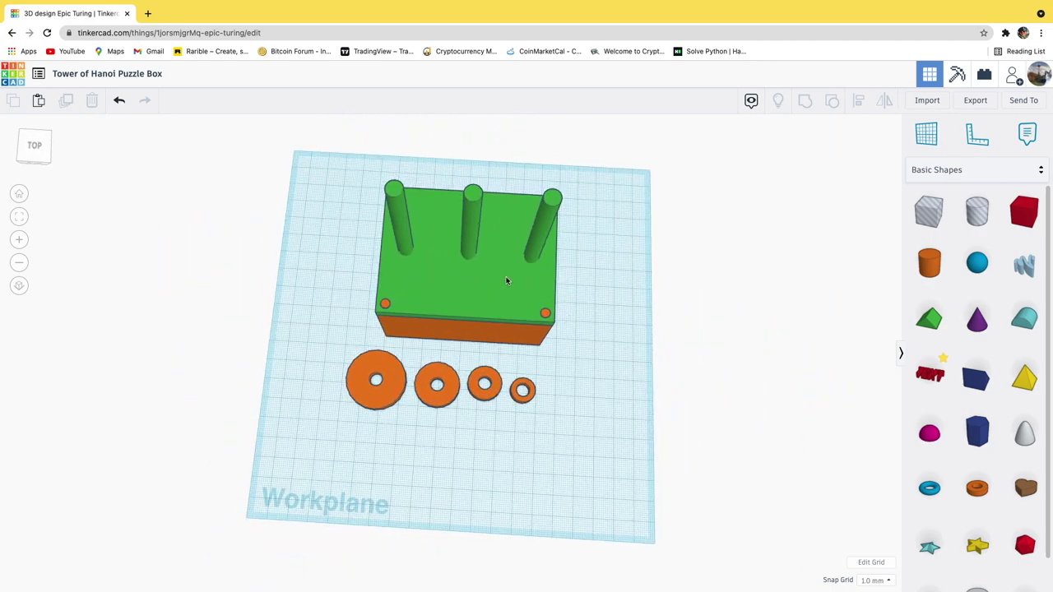
pyautogui.click(481, 287)
pyautogui.moveTo(459, 290); pyautogui.dragTo(649, 305)
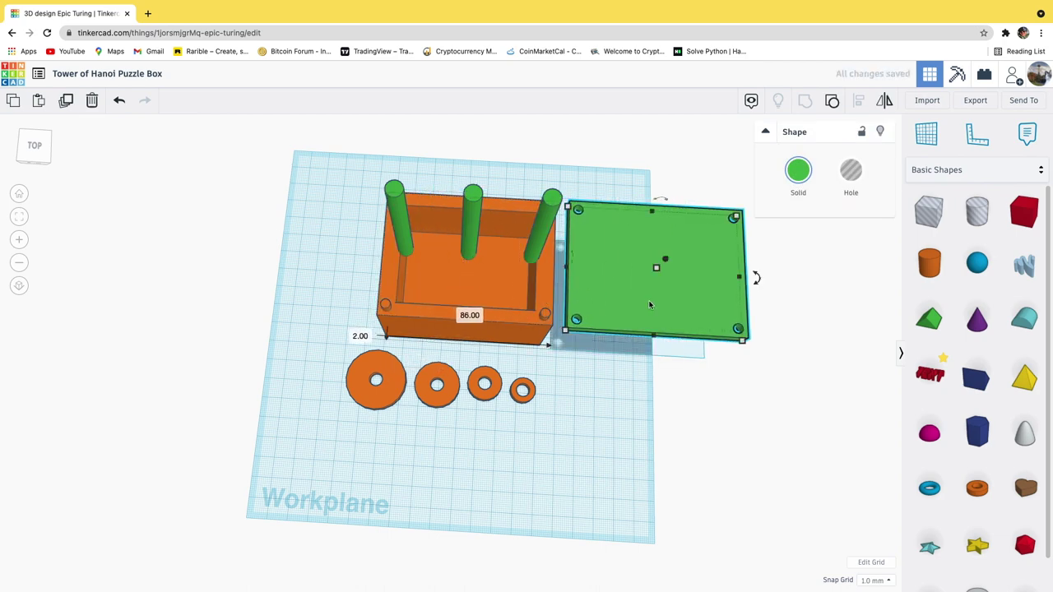
pyautogui.hotkey('ctrl', 'z')
pyautogui.moveTo(530, 352); pyautogui.dragTo(540, 319, button='right')
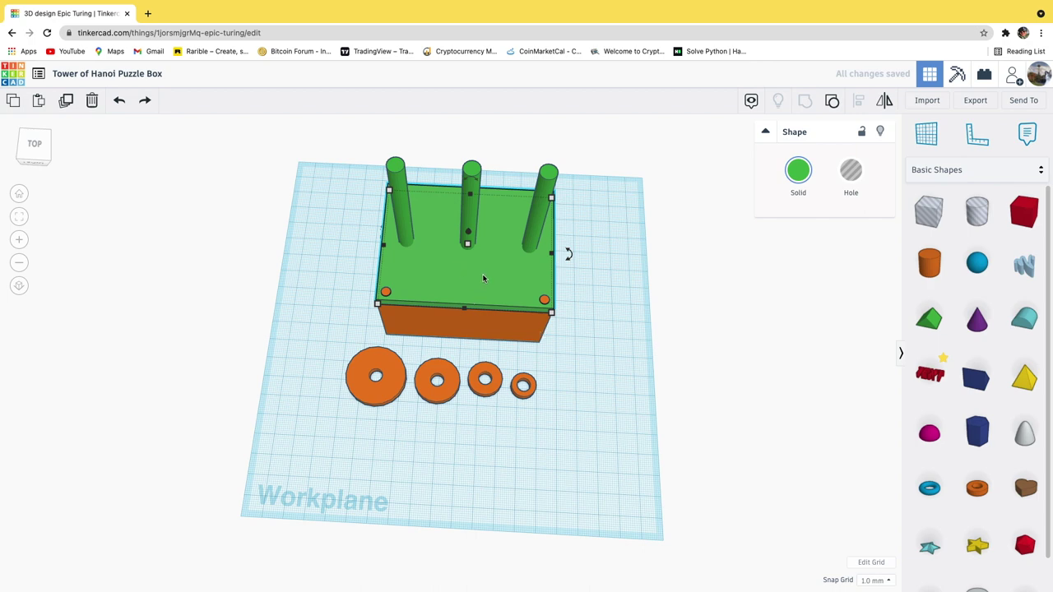
pyautogui.moveTo(481, 282); pyautogui.dragTo(435, 280, button='right')
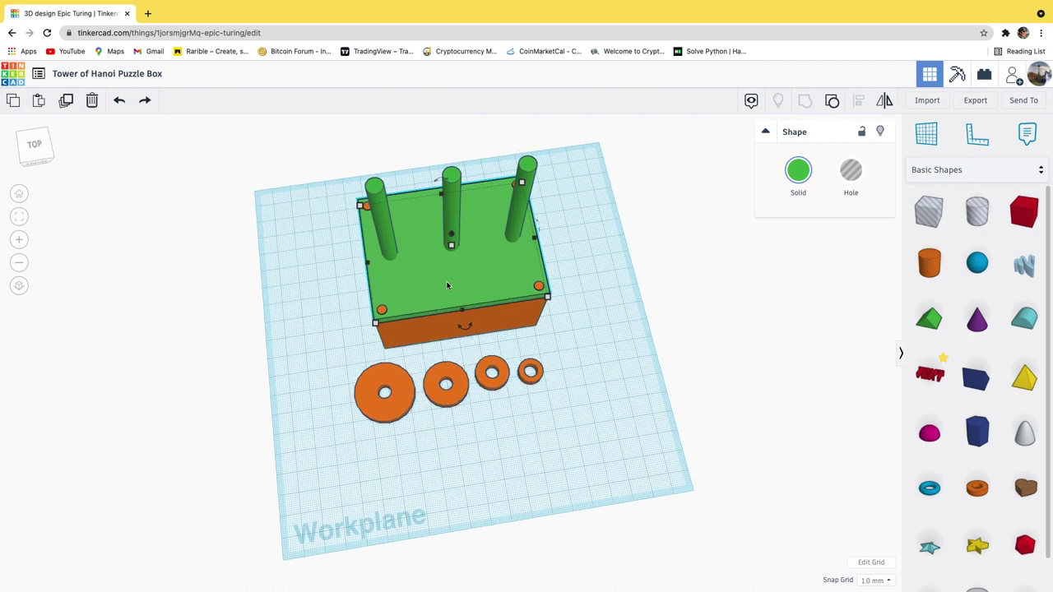
pyautogui.press('Escape')
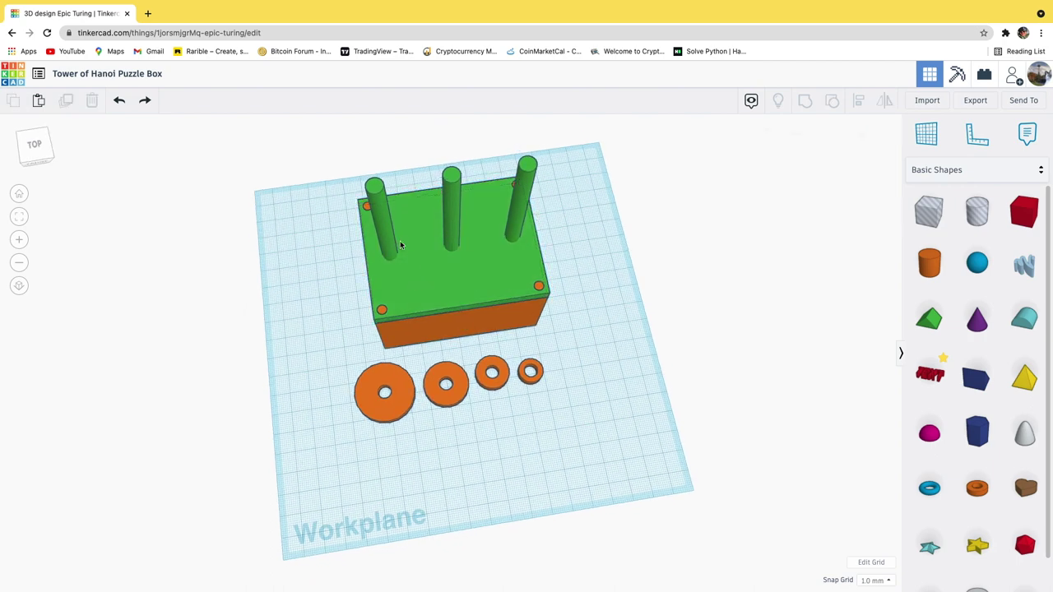
# - Group the three rods with the lid into one shape
pyautogui.click(385, 231)
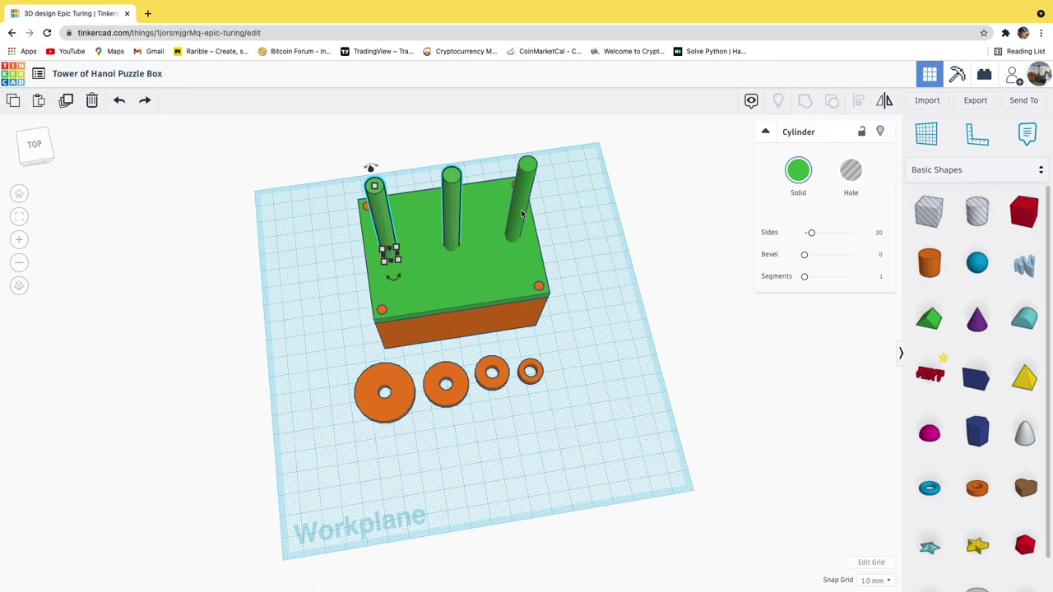
pyautogui.keyDown('shift'); pyautogui.click(451, 214); pyautogui.keyUp('shift')
pyautogui.keyDown('shift'); pyautogui.click(518, 206); pyautogui.keyUp('shift')
pyautogui.keyDown('shift'); pyautogui.click(484, 269); pyautogui.keyUp('shift')
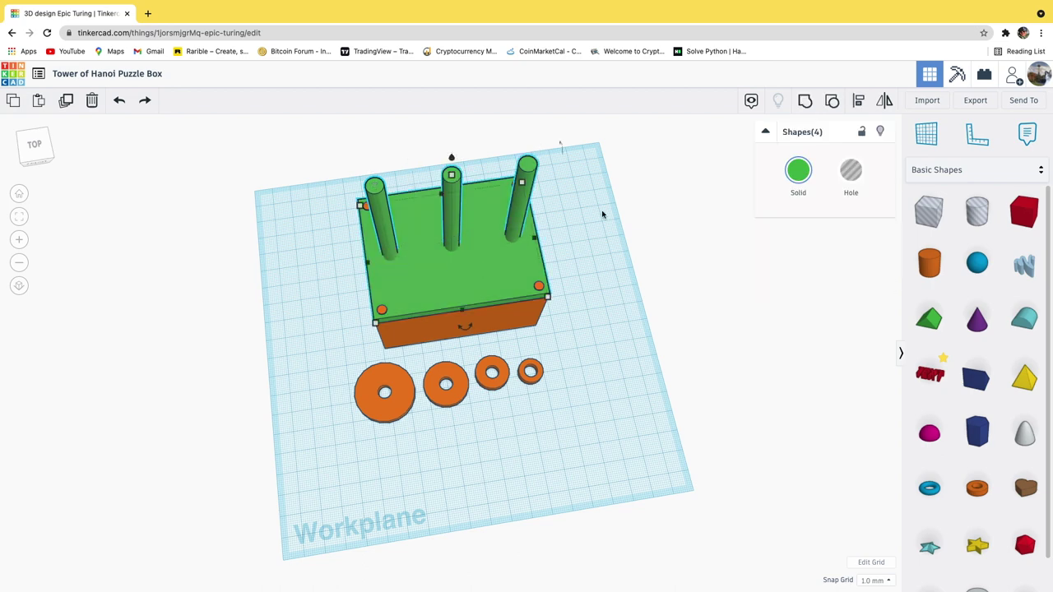
pyautogui.click(805, 103)
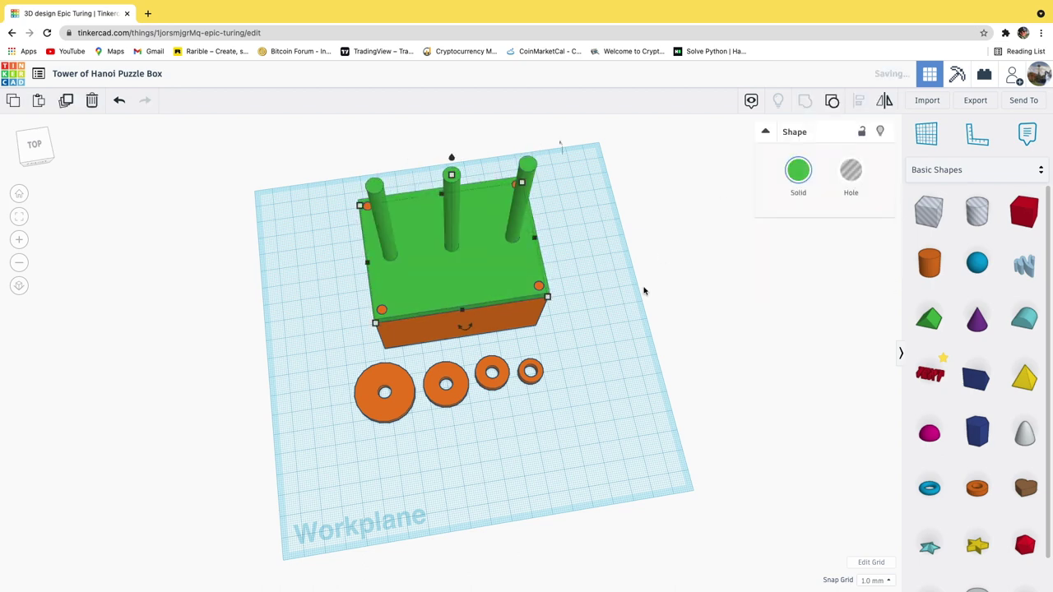
# - Move the lid with its rods off the box, drop it onto the workplane and place it behind the box
pyautogui.moveTo(607, 304); pyautogui.dragTo(577, 274, button='right')
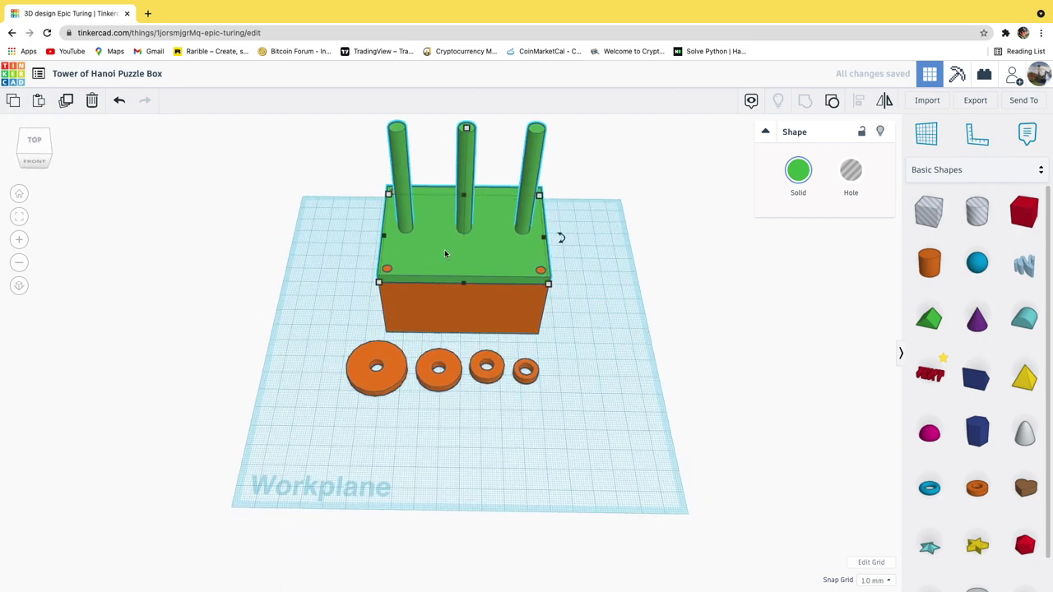
pyautogui.moveTo(473, 260); pyautogui.dragTo(634, 261)
pyautogui.press('d')
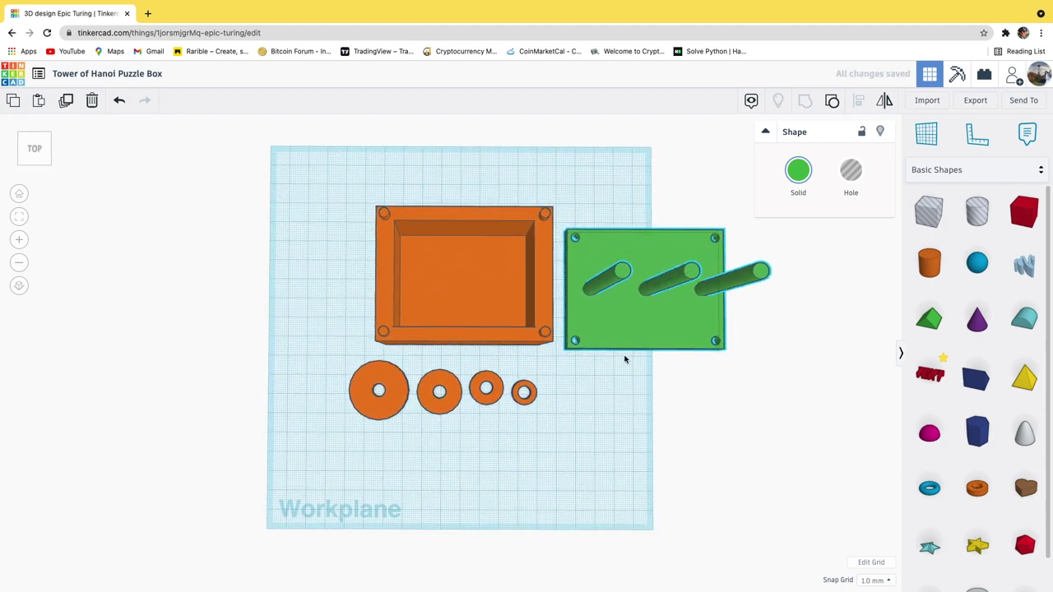
pyautogui.moveTo(633, 338); pyautogui.dragTo(453, 185)
# - Shift all four discs together about 11 mm to the right and 2 mm forward, in front of the box
pyautogui.scroll(-3, 572, 346)
pyautogui.moveTo(550, 405); pyautogui.dragTo(362, 355)
pyautogui.moveTo(416, 392); pyautogui.dragTo(433, 390)
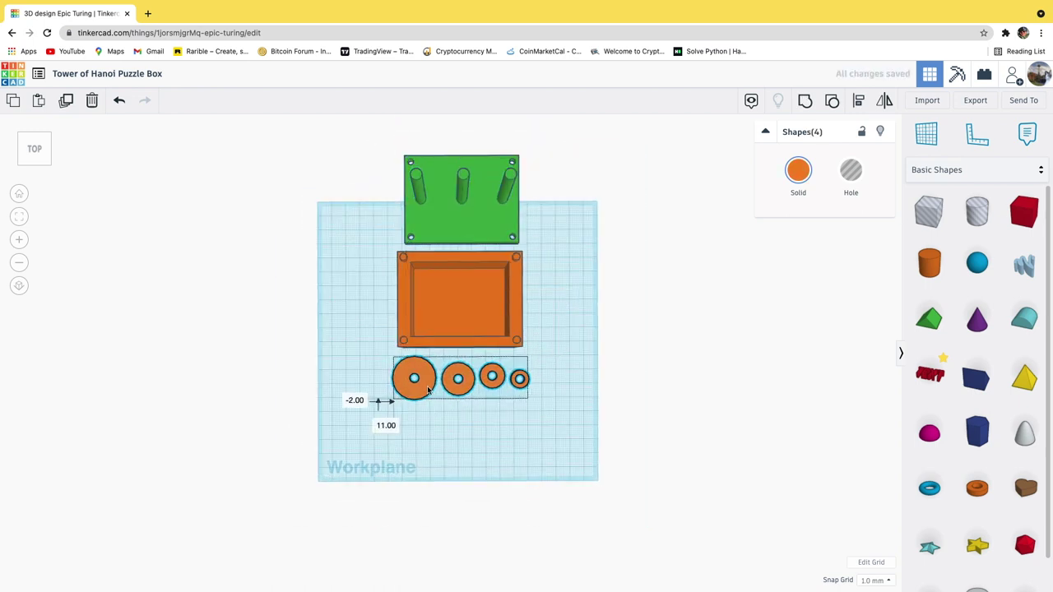
# - Move the lid, box and four discs together about 41 mm forward and 3 mm left, so all parts sit on the workplane
pyautogui.moveTo(352, 151); pyautogui.dragTo(596, 429)
pyautogui.moveTo(465, 297); pyautogui.dragTo(460, 351)
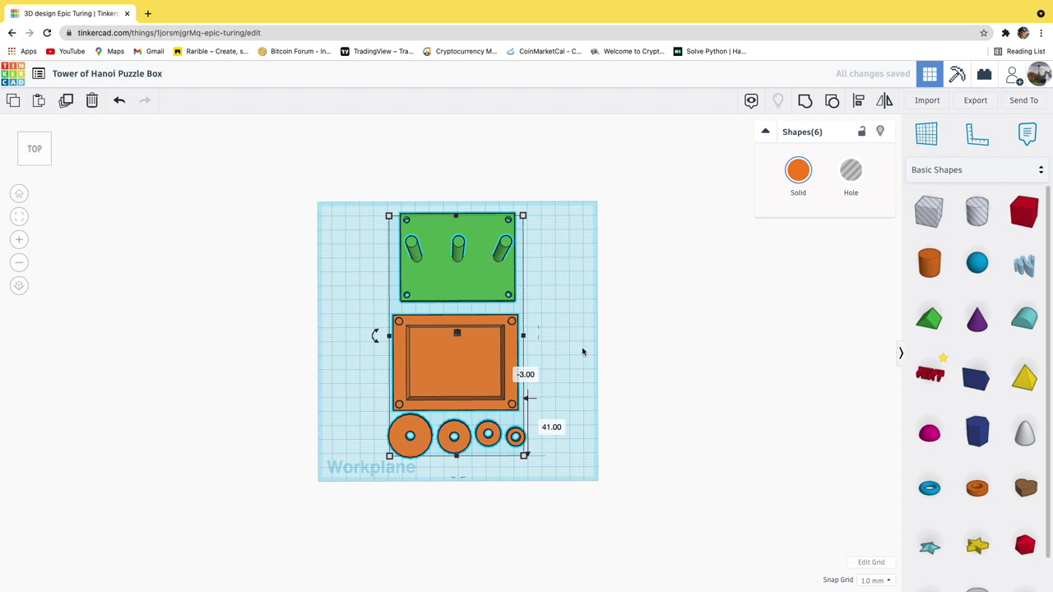
pyautogui.moveTo(354, 395); pyautogui.dragTo(578, 344, button='right')
pyautogui.moveTo(583, 349); pyautogui.dragTo(566, 309, button='right')
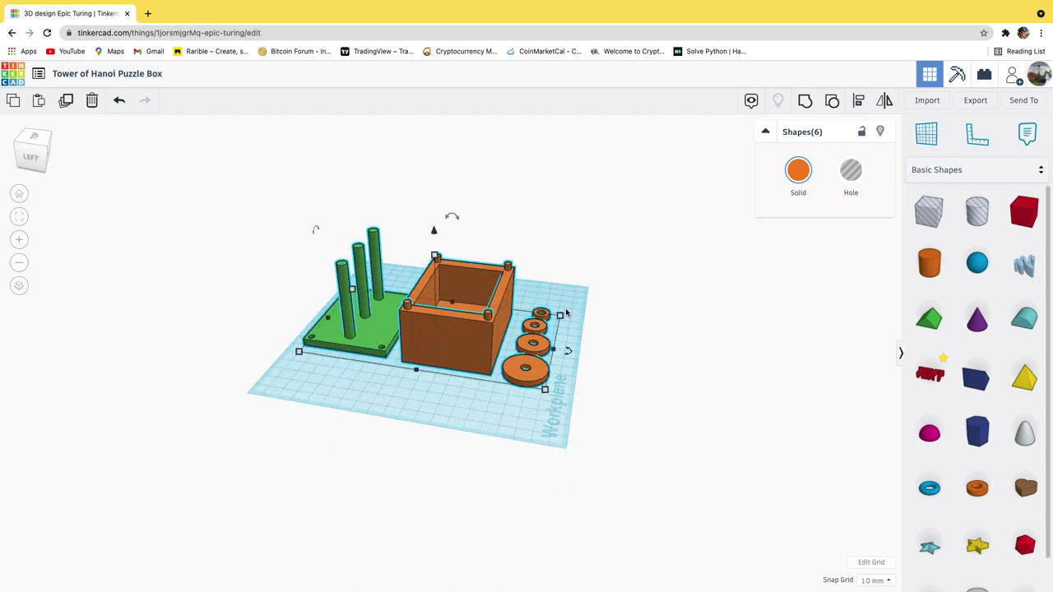
pyautogui.click(444, 416)
pyautogui.moveTo(442, 419); pyautogui.dragTo(576, 327, button='right')
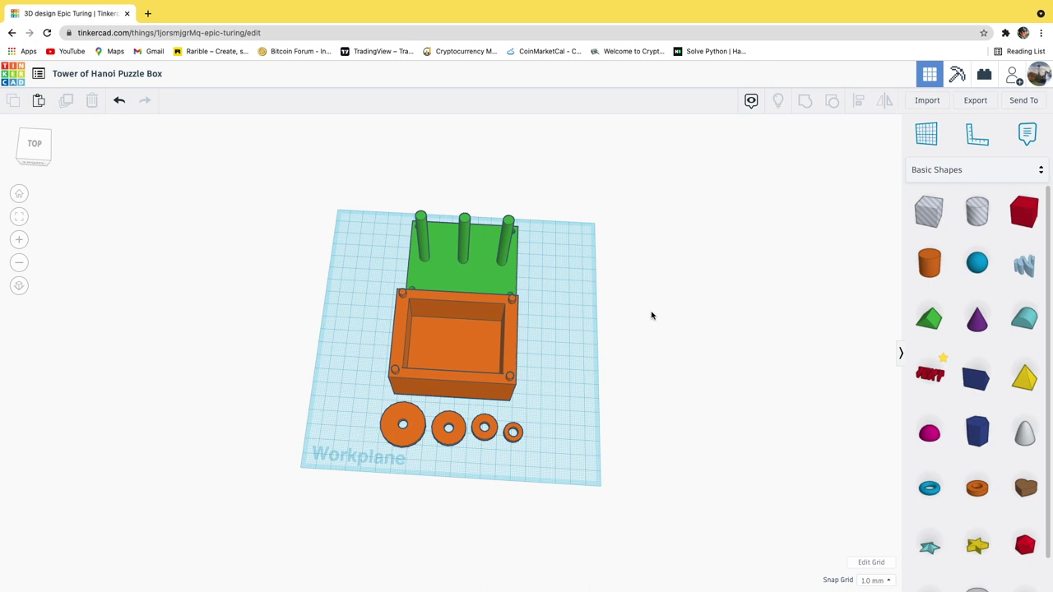
# - Export everything in the design as an STL file
pyautogui.click(975, 102)
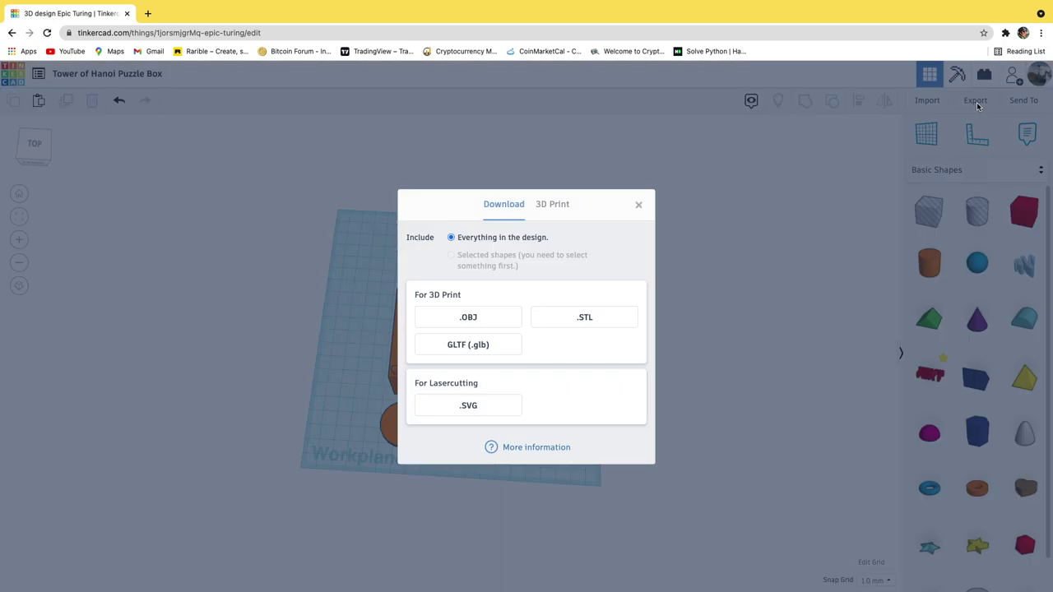
pyautogui.click(612, 325)
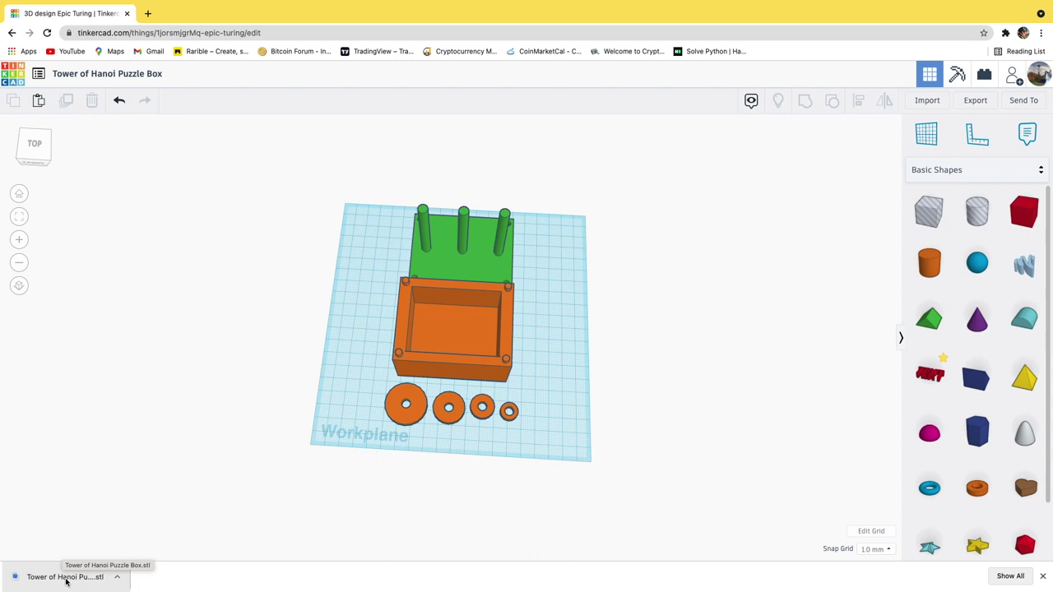
pyautogui.moveTo(536, 384); pyautogui.dragTo(589, 368, button='right')
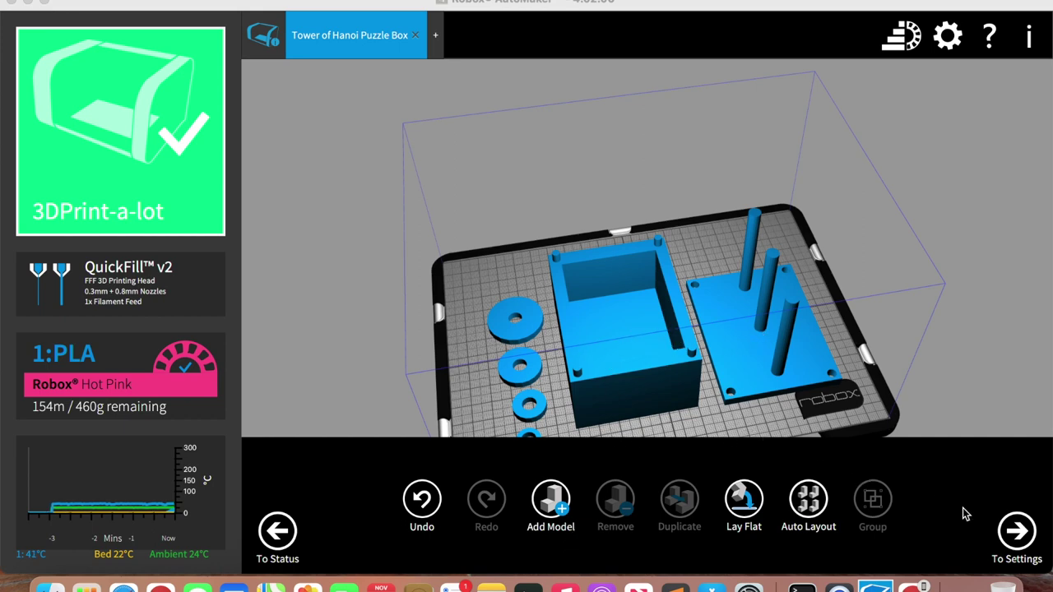
# - Switch to AutoMaker, proceed from the loaded puzzle box layout to the print settings, and start making the print
pyautogui.click(1018, 532)
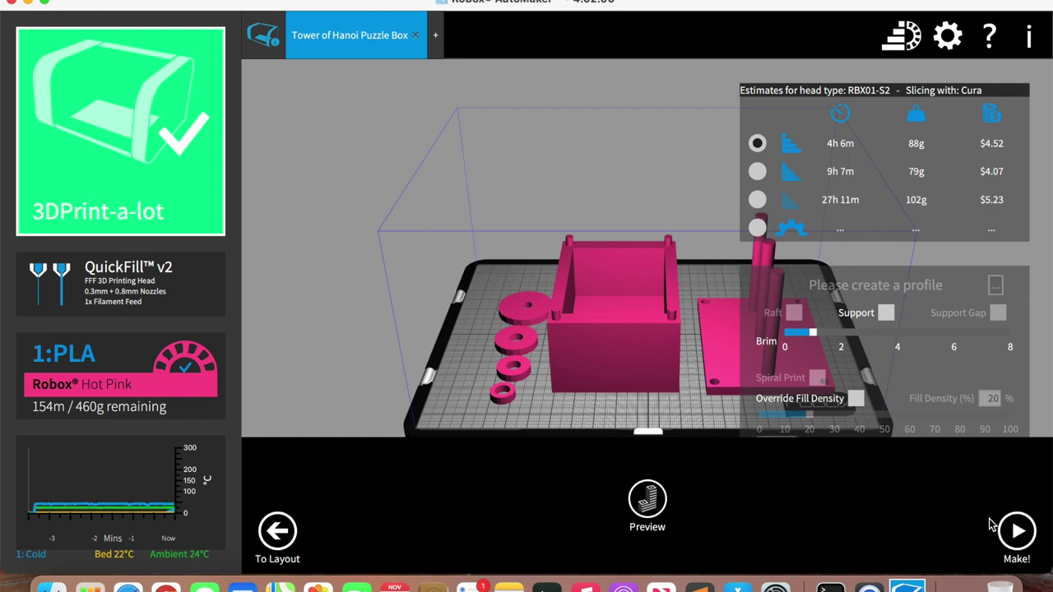
pyautogui.click(1017, 534)
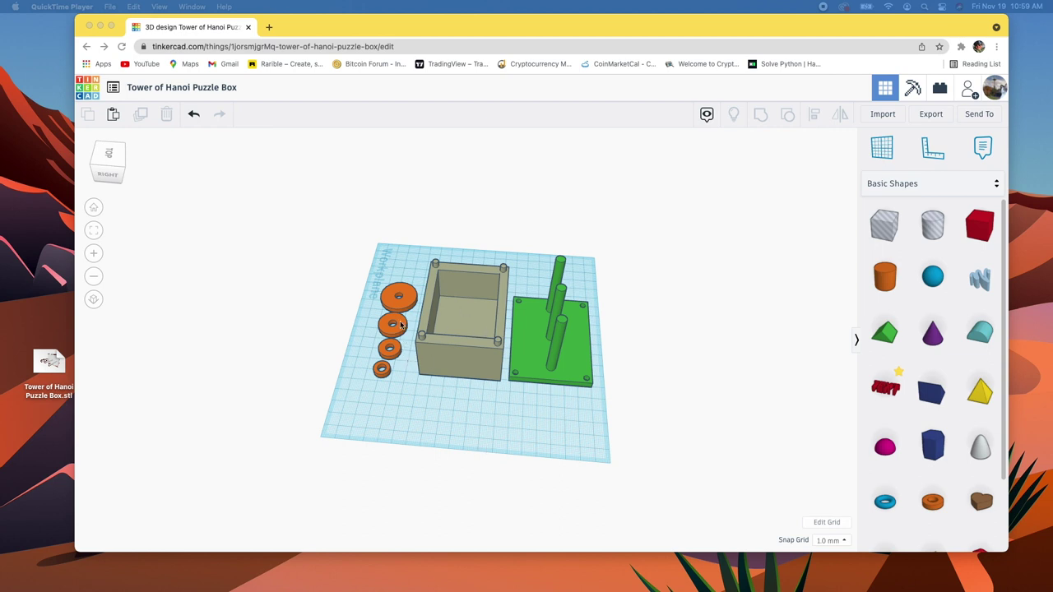
# - In Tinkercad, delete the box and the four discs, leaving only the rodded lid on the workplane
pyautogui.moveTo(461, 432); pyautogui.dragTo(403, 327, button='right')
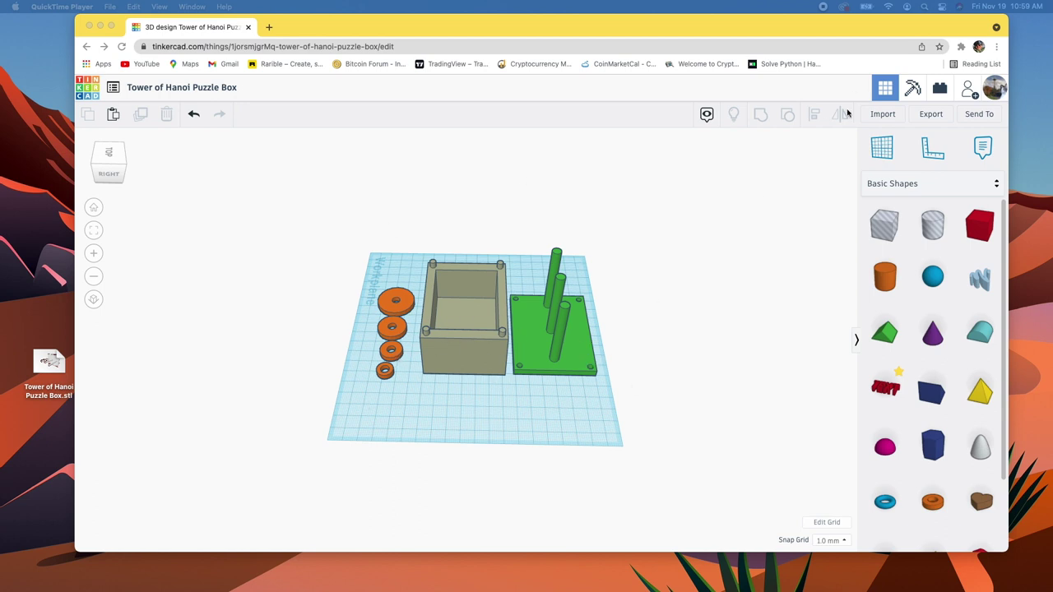
pyautogui.click(466, 365)
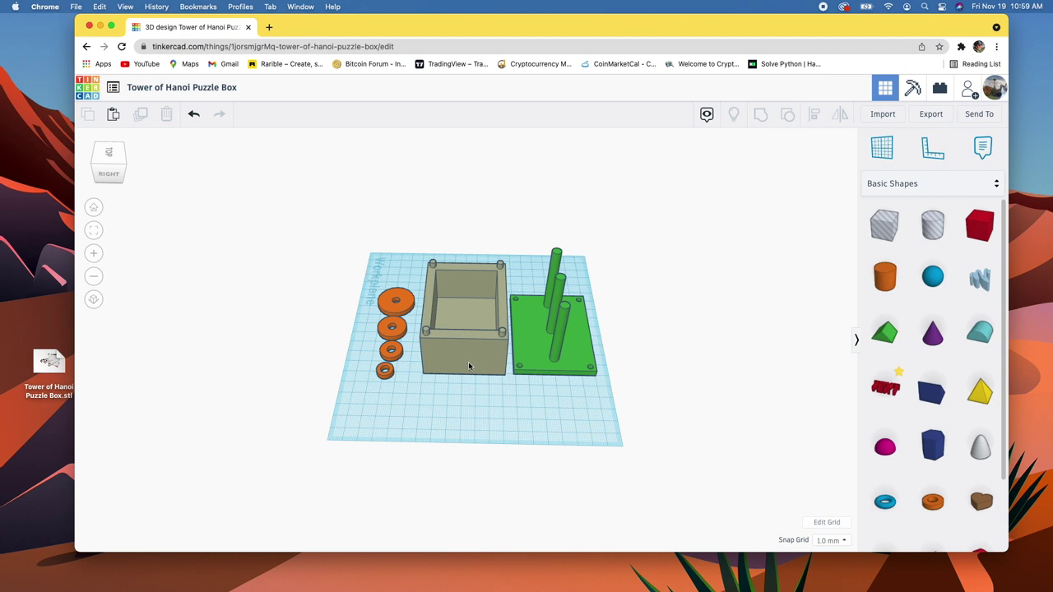
pyautogui.click(476, 363)
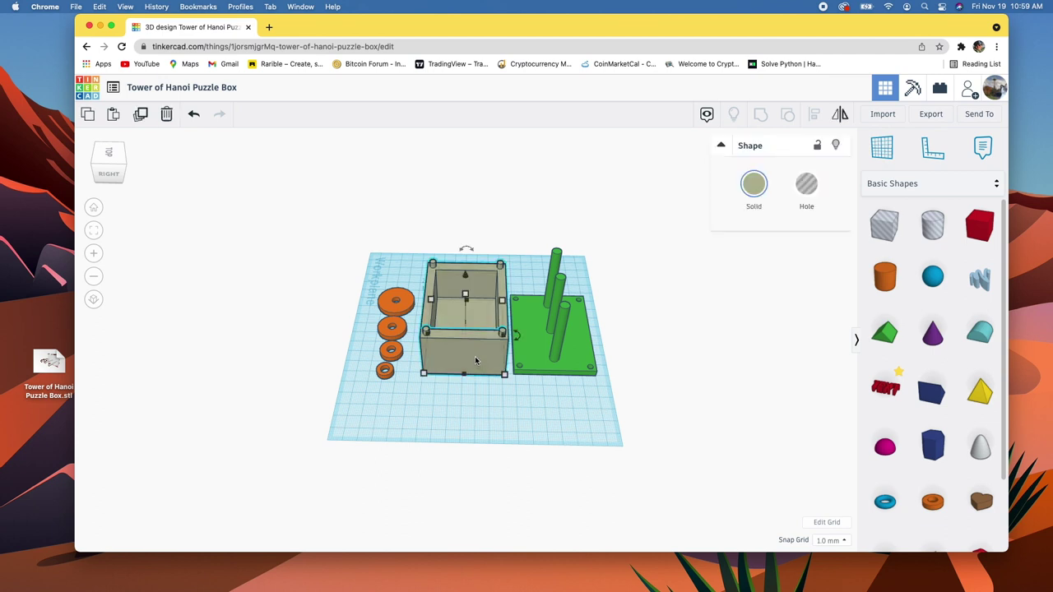
pyautogui.press('Delete')
pyautogui.moveTo(355, 283); pyautogui.dragTo(432, 401)
pyautogui.press('Delete')
# - Export the rodded lid on its own as an STL file and place the downloaded file on the desktop
pyautogui.click(924, 118)
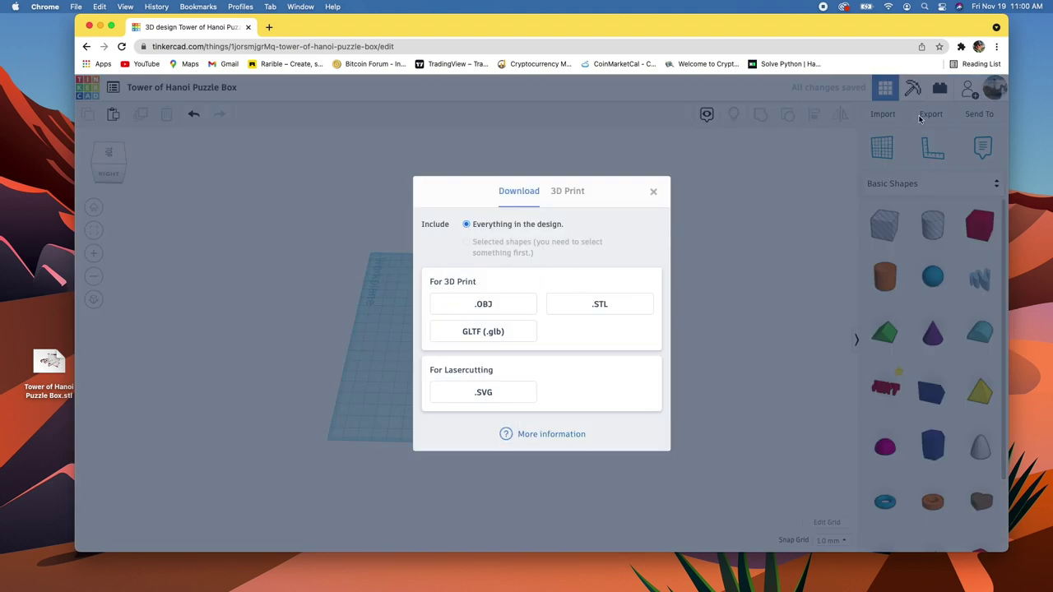
pyautogui.click(600, 306)
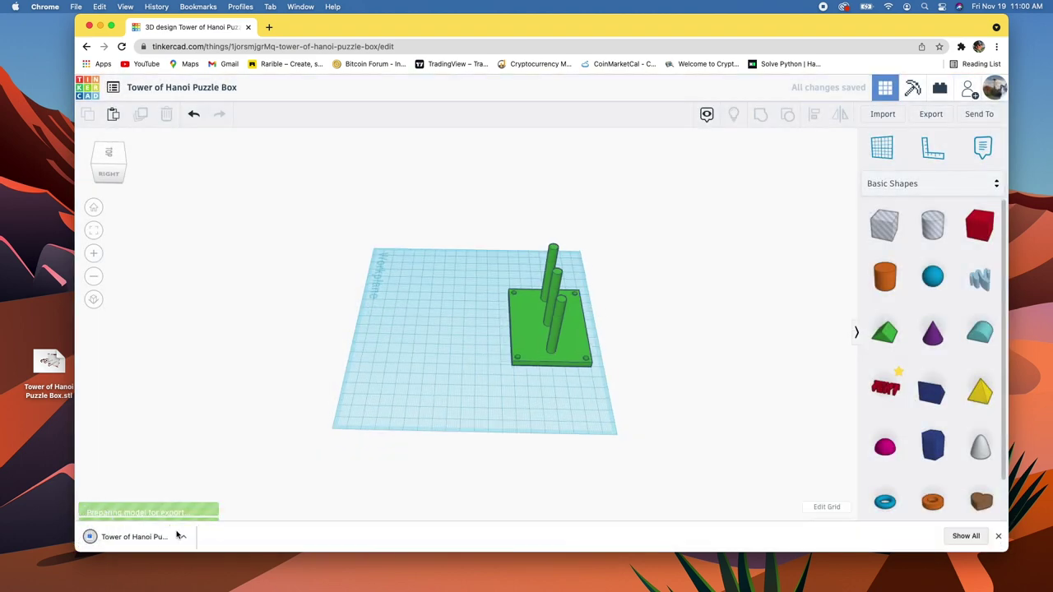
pyautogui.moveTo(160, 537); pyautogui.dragTo(36, 457)
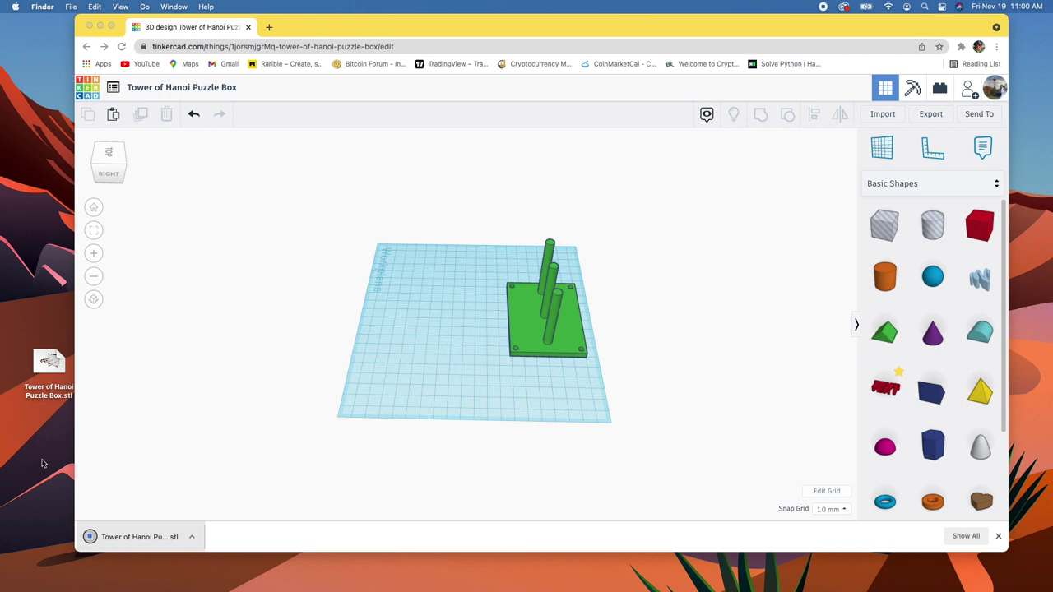
pyautogui.click(68, 489)
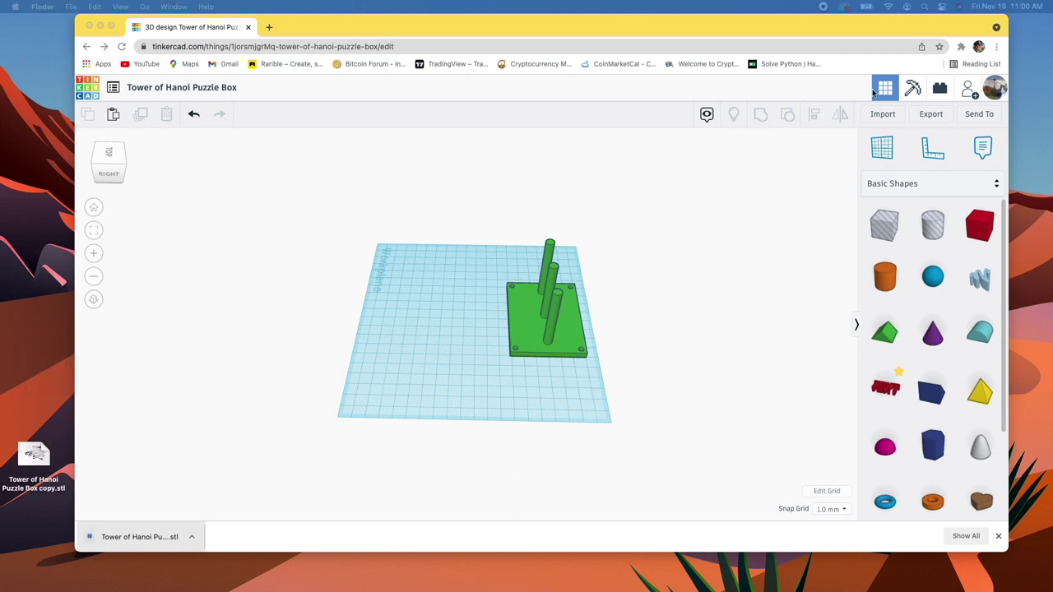
# - Undo the deletion of the discs and the box
pyautogui.click(196, 118)
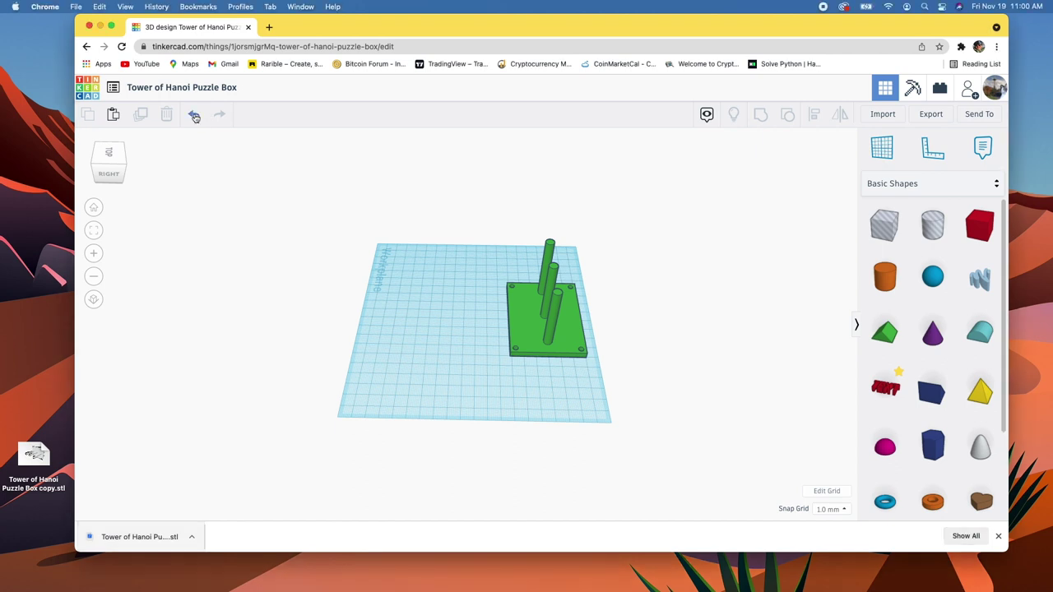
pyautogui.click(194, 118)
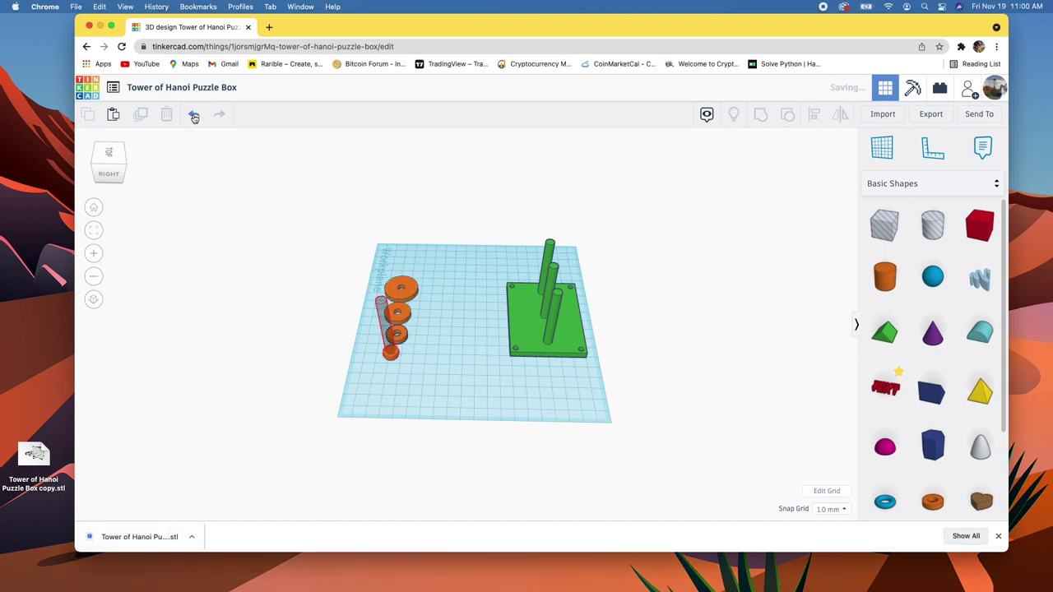
pyautogui.click(193, 118)
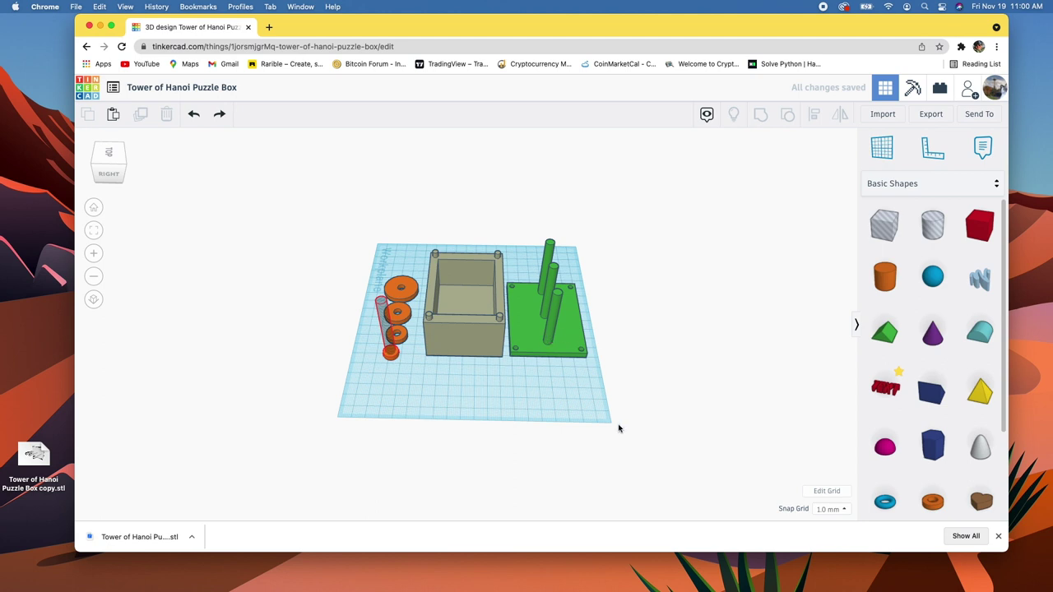
# - Delete the rodded lid and all four discs with their leftover hole cylinder, leaving only the box
pyautogui.click(570, 336)
pyautogui.press('Delete')
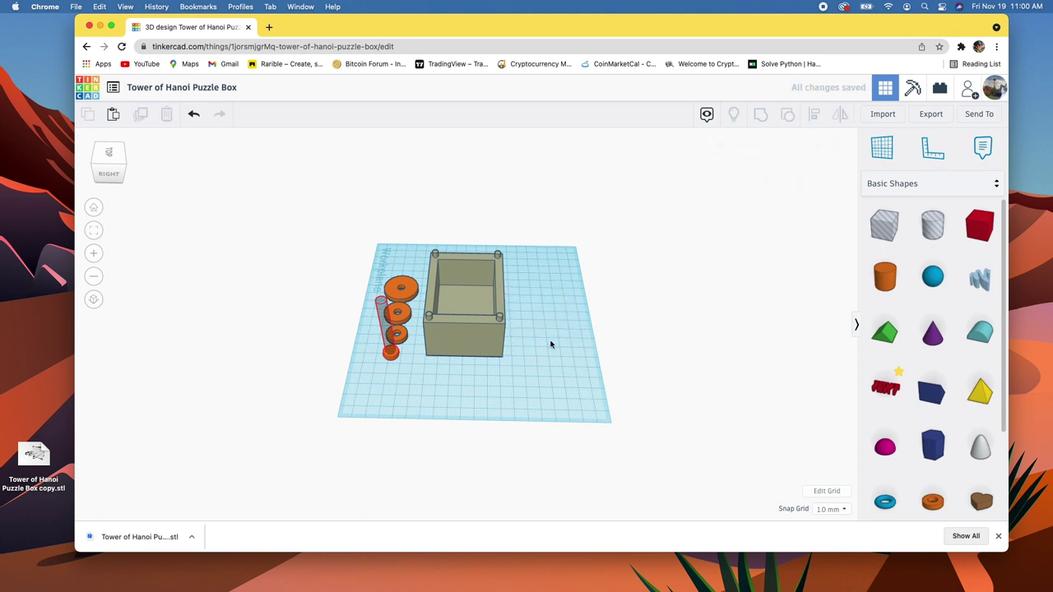
pyautogui.moveTo(376, 302); pyautogui.dragTo(434, 395)
pyautogui.press('Delete')
pyautogui.click(353, 329)
pyautogui.moveTo(348, 313); pyautogui.dragTo(407, 389)
pyautogui.press('Delete')
pyautogui.moveTo(370, 341); pyautogui.dragTo(410, 377)
pyautogui.press('Delete')
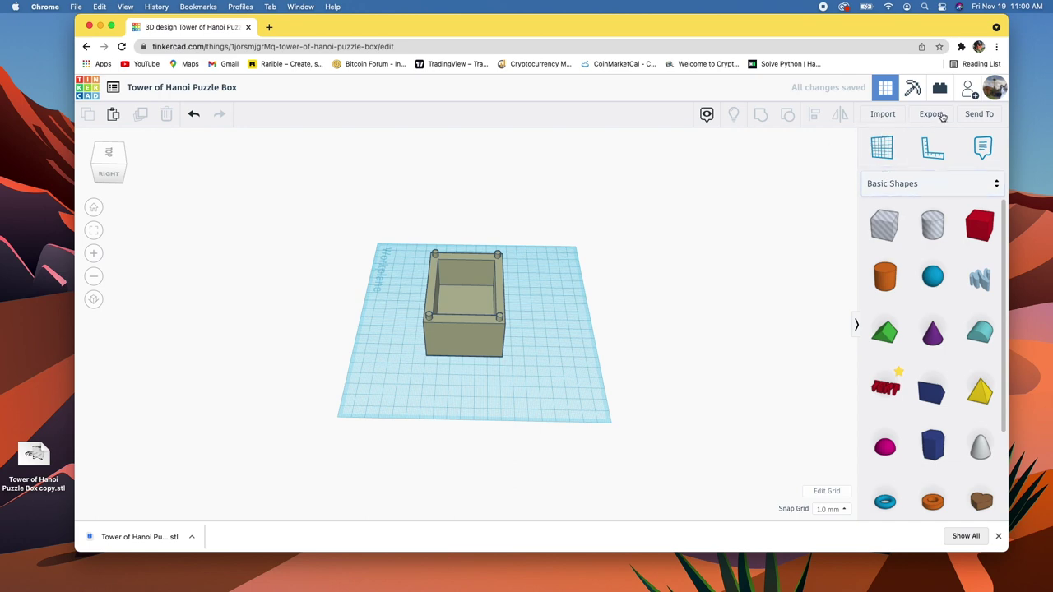
# - Export the box on its own as an STL file and place the downloaded file on the desktop
pyautogui.click(931, 115)
pyautogui.click(585, 296)
pyautogui.click(140, 537)
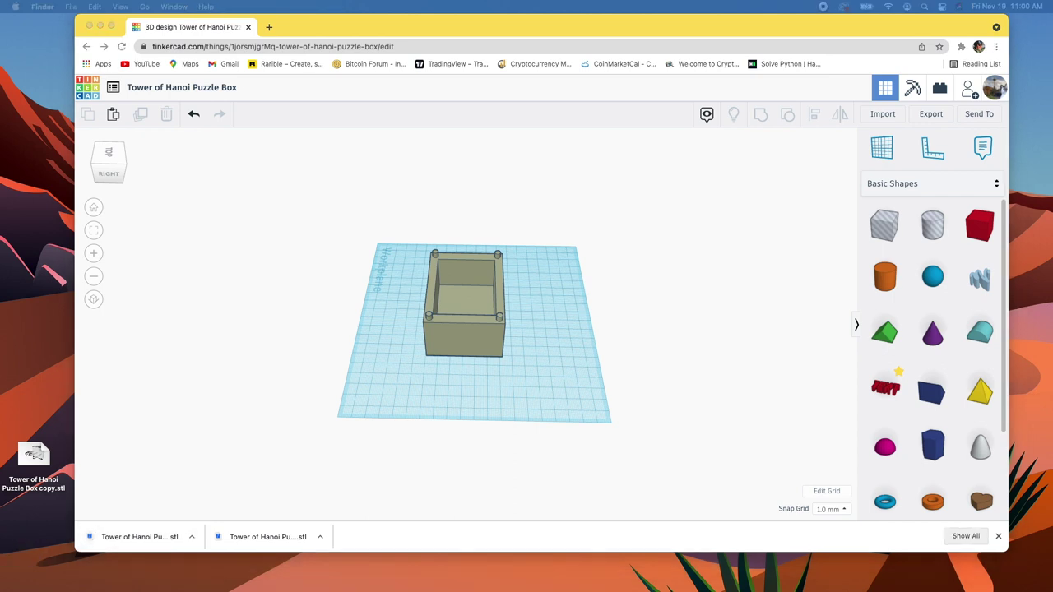
# - Undo the deletions to bring the discs and the rodded lid back beside the box
pyautogui.click(194, 119)
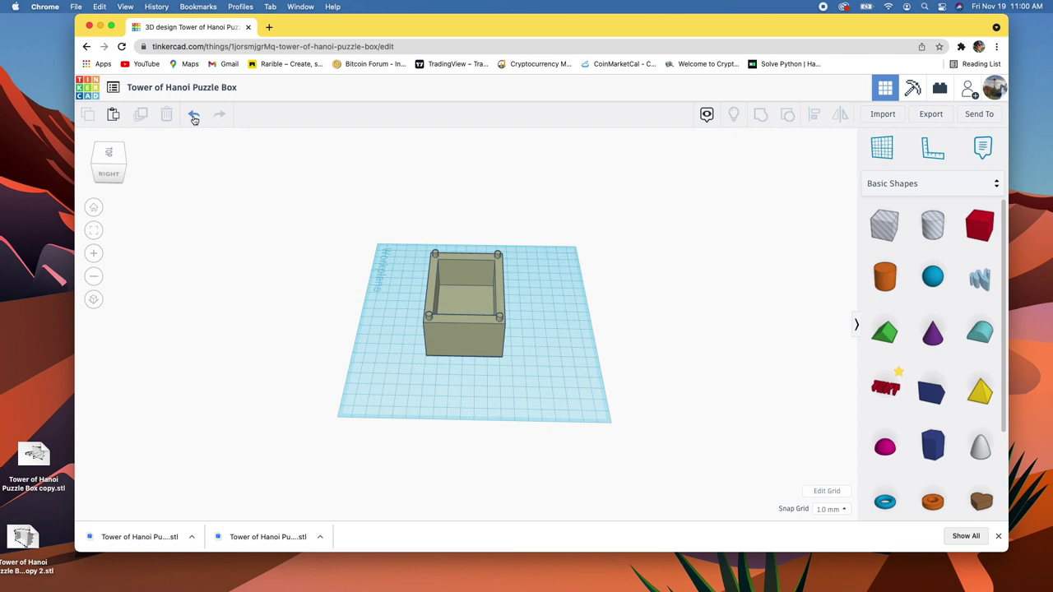
pyautogui.click(194, 119)
pyautogui.click(194, 119)
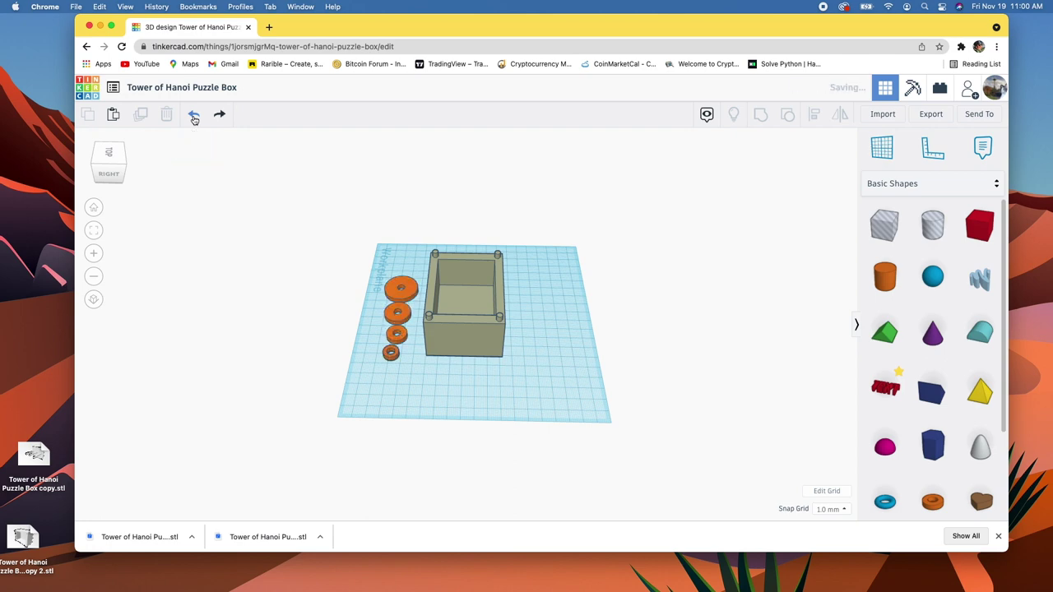
pyautogui.click(195, 119)
# - Delete the rodded lid and the box, leaving only the four discs
pyautogui.click(548, 333)
pyautogui.press('Delete')
pyautogui.click(485, 340)
pyautogui.press('Delete')
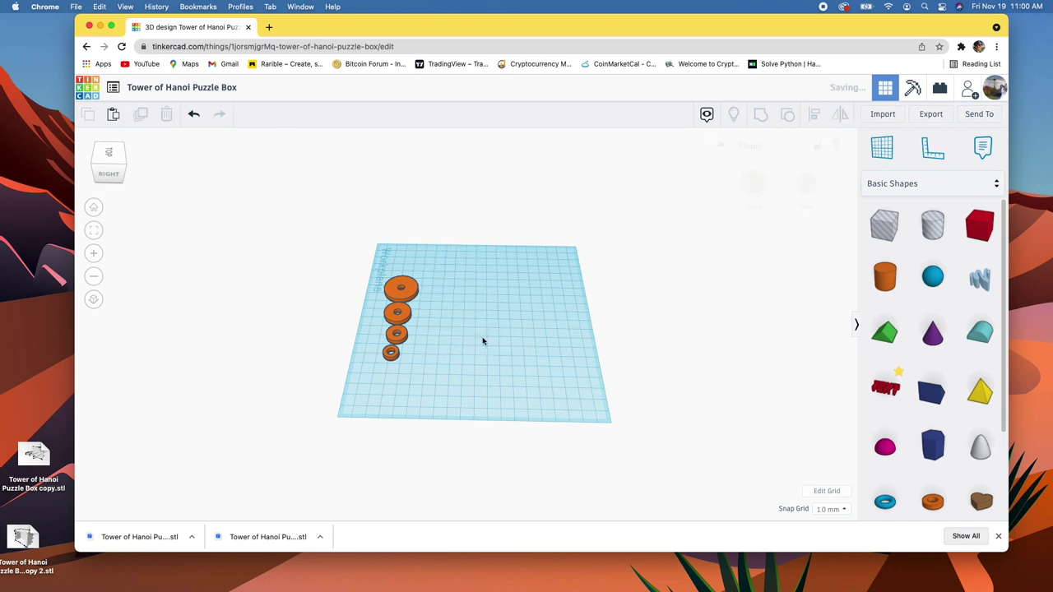
# - Export the four discs as a separate STL file and place the downloaded file on the desktop
pyautogui.click(930, 114)
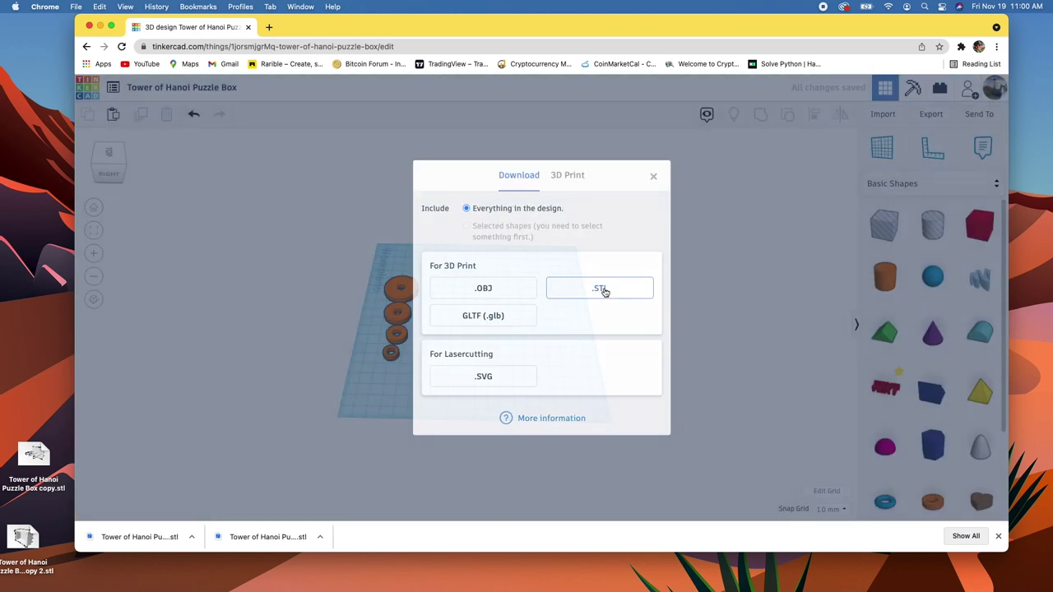
pyautogui.click(602, 289)
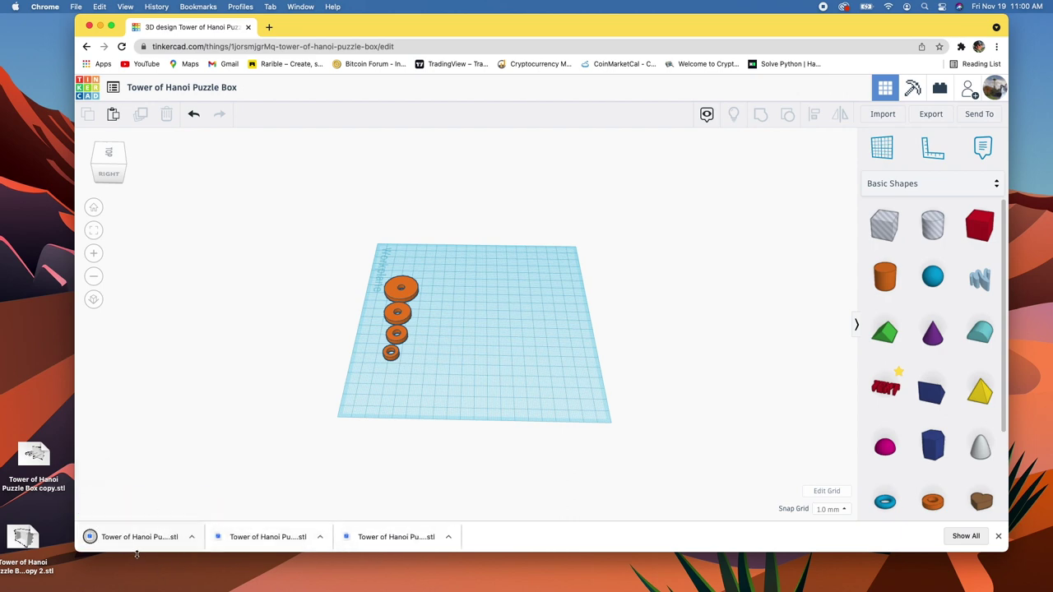
pyautogui.click(37, 388)
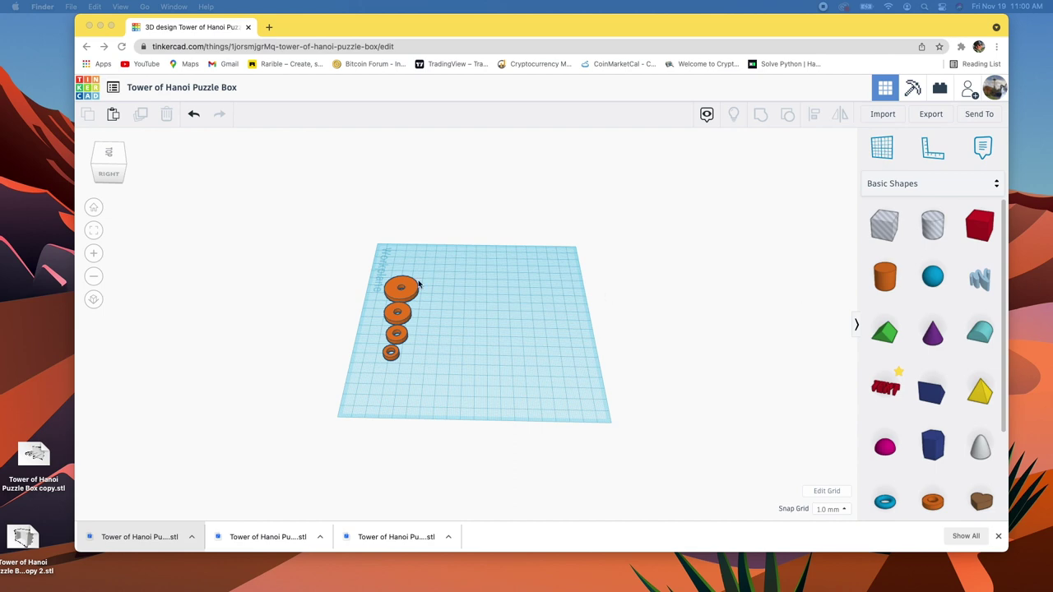
# - Undo the deletion of the box and the rodded lid to restore the complete puzzle layout
pyautogui.click(194, 116)
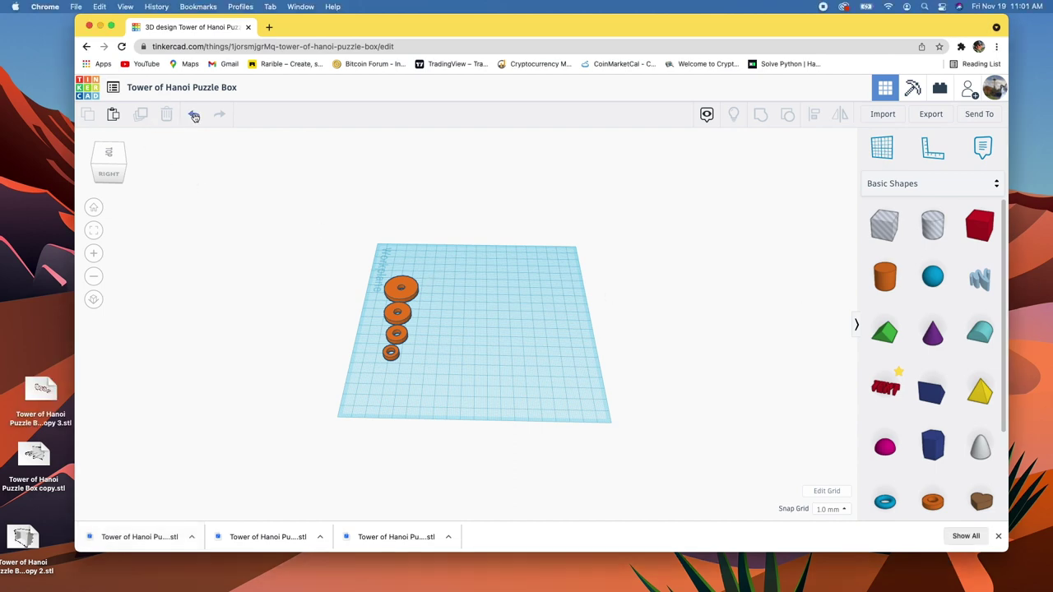
pyautogui.click(194, 116)
pyautogui.click(193, 116)
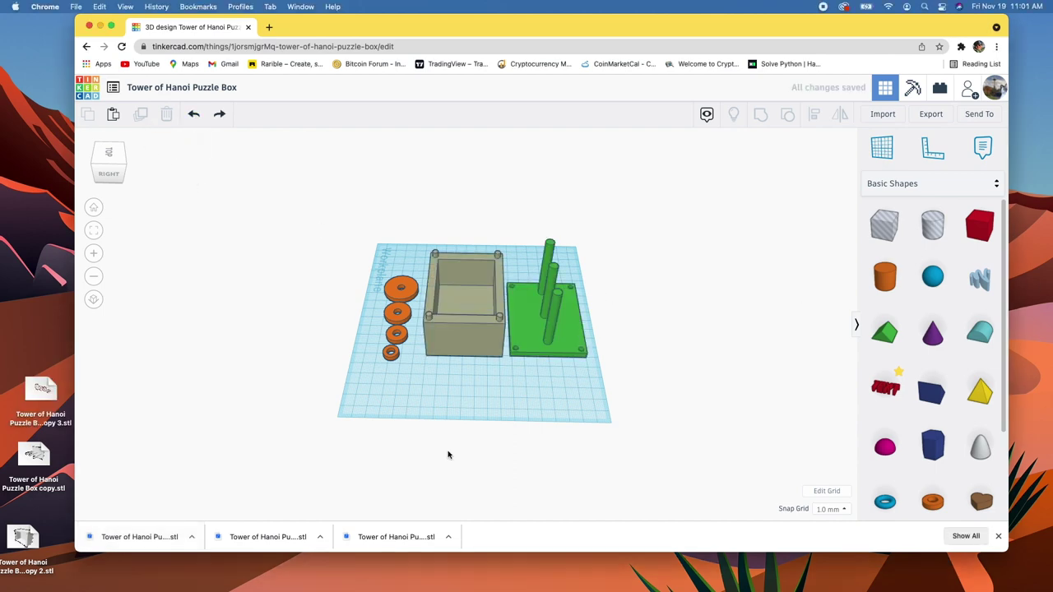
pyautogui.moveTo(278, 372); pyautogui.dragTo(411, 407, button='right')
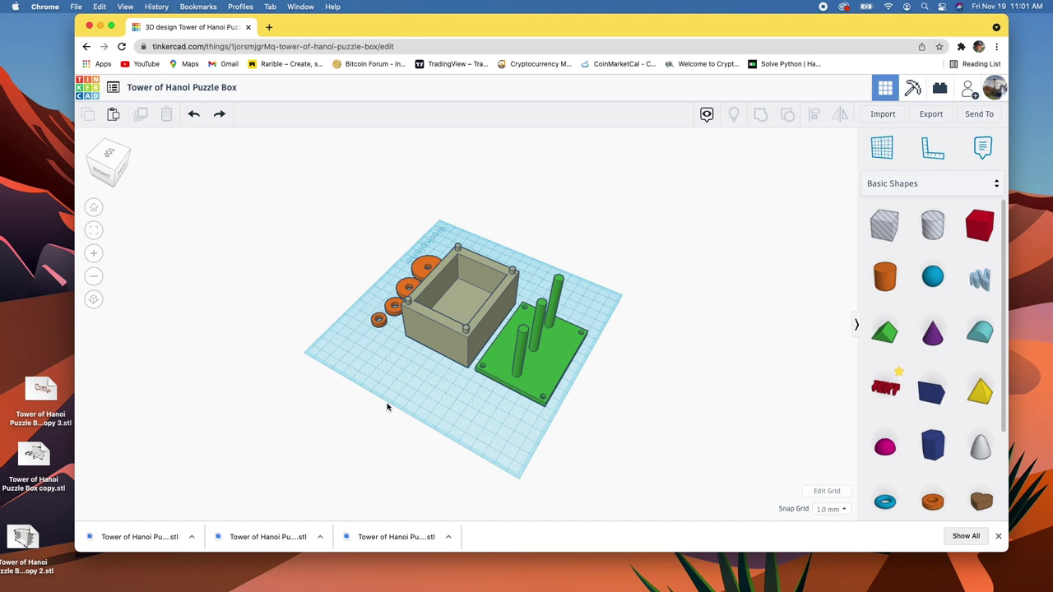